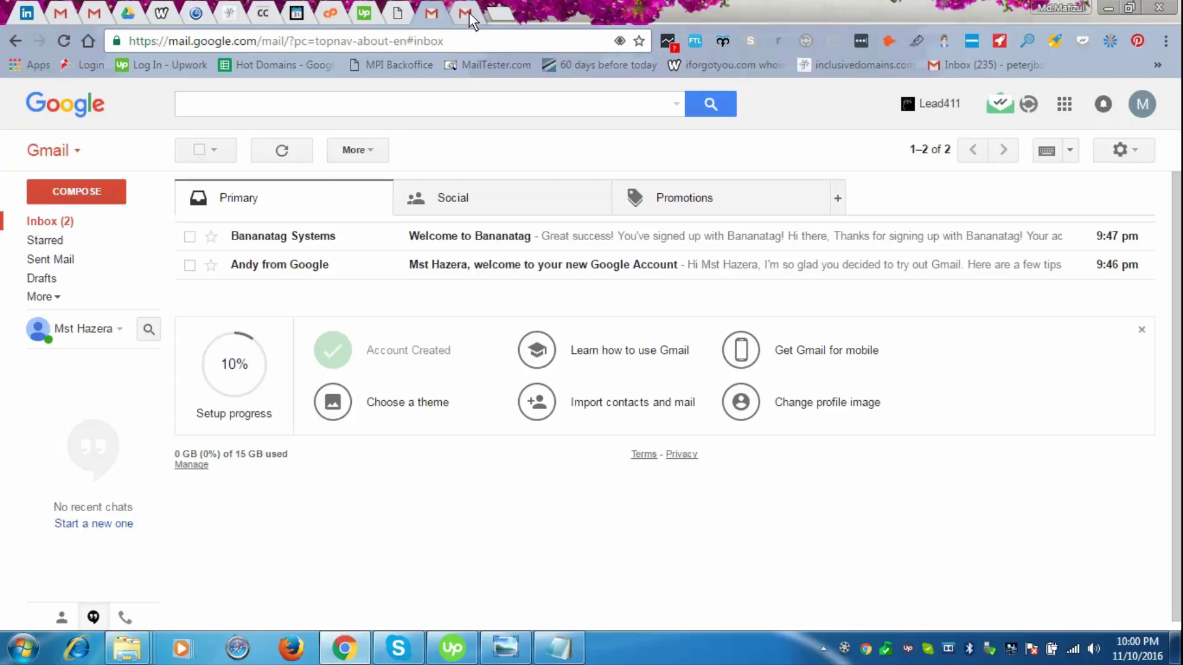
# Compare the two Gmail accounts' inboxes, ending on the second account's tab.
pyautogui.click(469, 12)
pyautogui.click(435, 13)
pyautogui.click(468, 12)
pyautogui.click(435, 13)
pyautogui.click(465, 14)
pyautogui.click(441, 14)
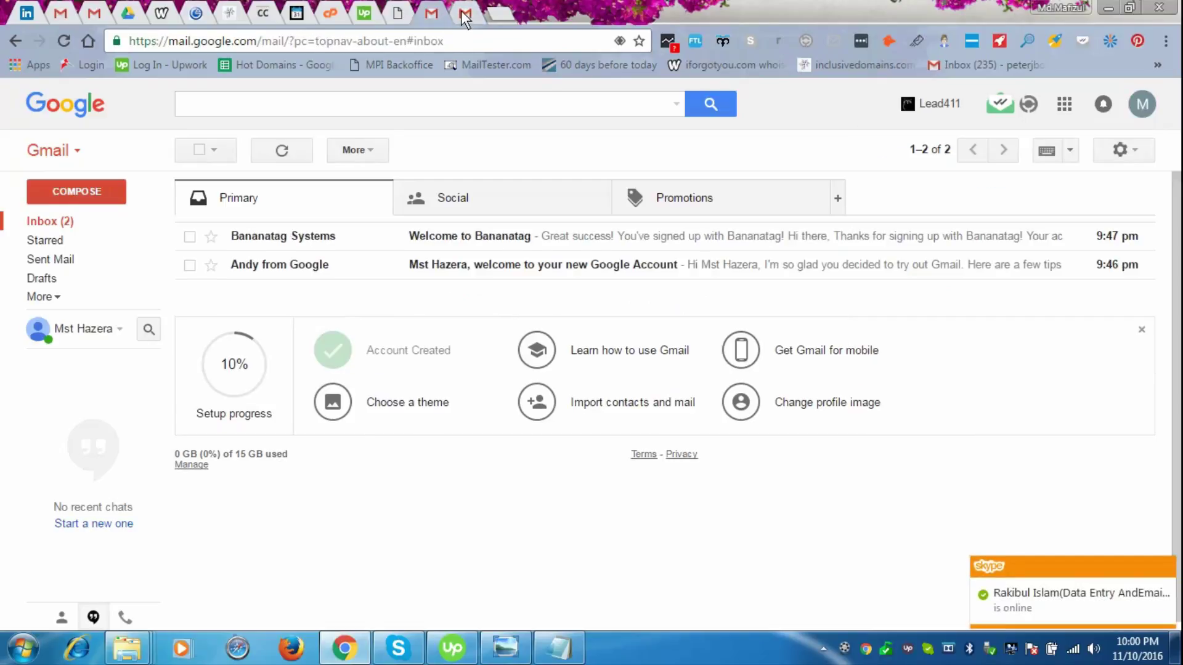
pyautogui.click(466, 14)
pyautogui.click(441, 14)
pyautogui.click(465, 16)
pyautogui.click(442, 14)
pyautogui.click(465, 15)
pyautogui.click(437, 15)
pyautogui.click(459, 15)
pyautogui.click(441, 13)
pyautogui.click(464, 15)
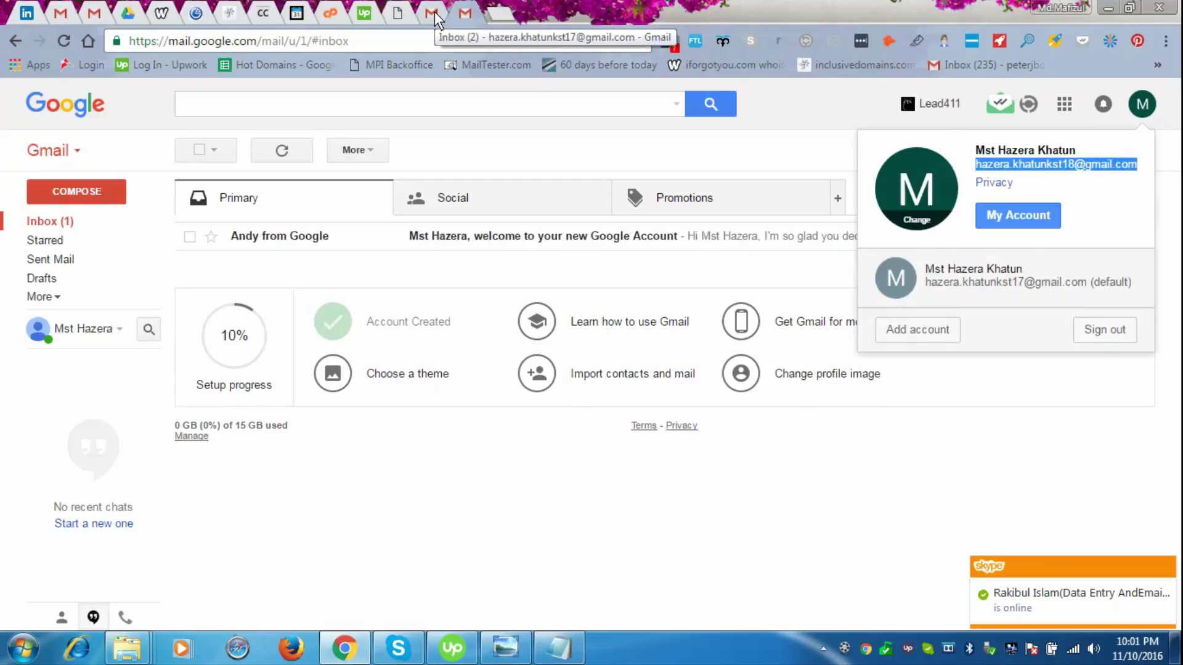
pyautogui.click(434, 13)
pyautogui.click(1133, 104)
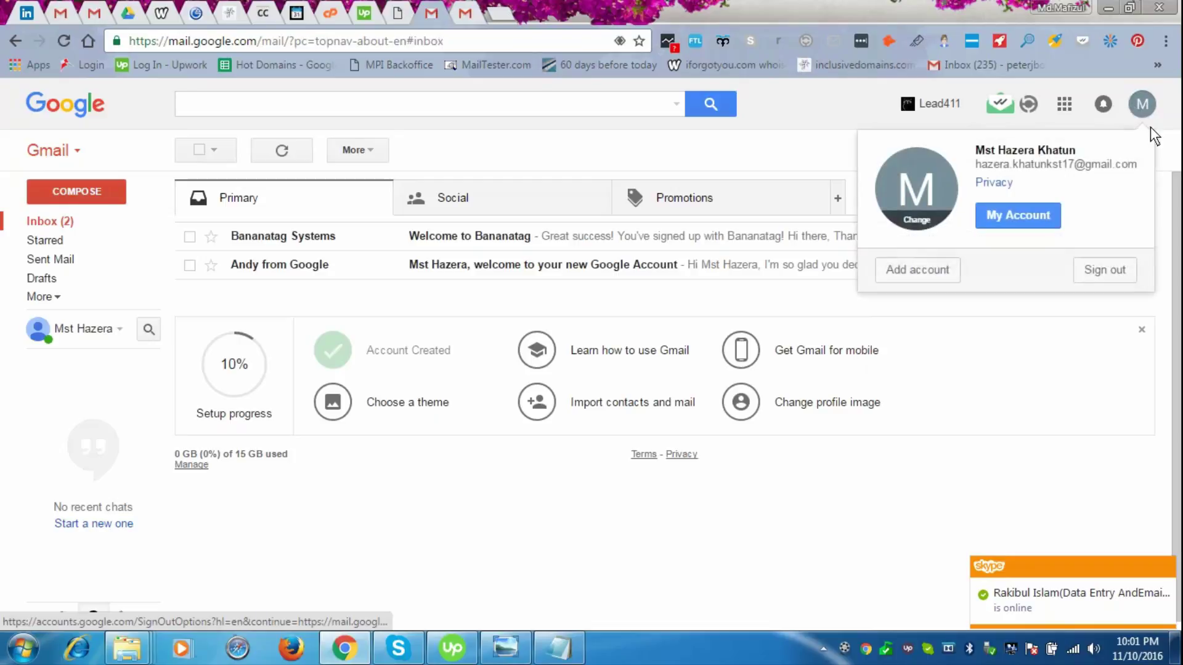
pyautogui.moveTo(976, 164); pyautogui.dragTo(1023, 209)
pyautogui.click(459, 13)
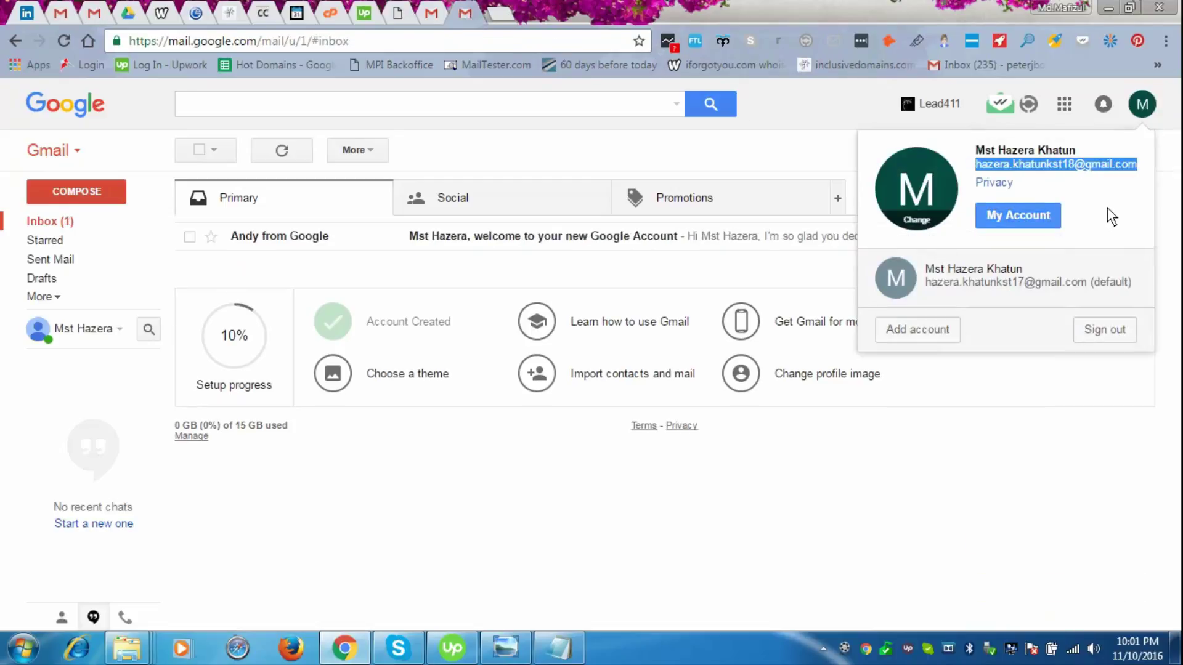
pyautogui.click(1106, 181)
pyautogui.moveTo(972, 164); pyautogui.dragTo(1137, 165)
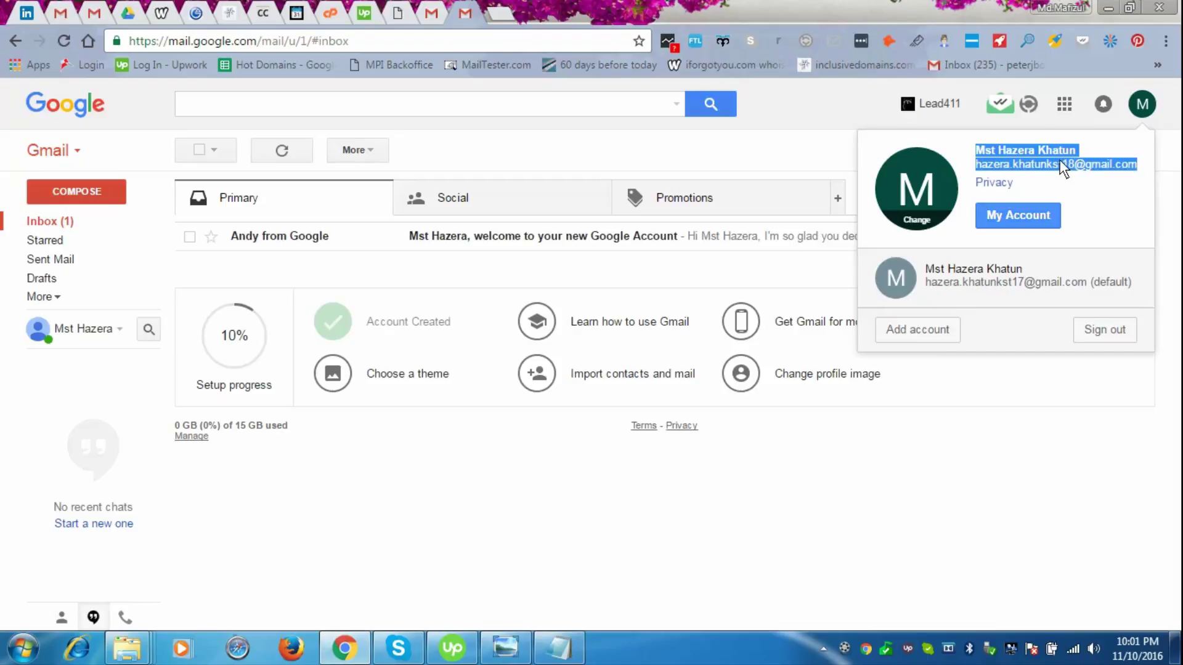
pyautogui.moveTo(1026, 159); pyautogui.dragTo(1064, 151)
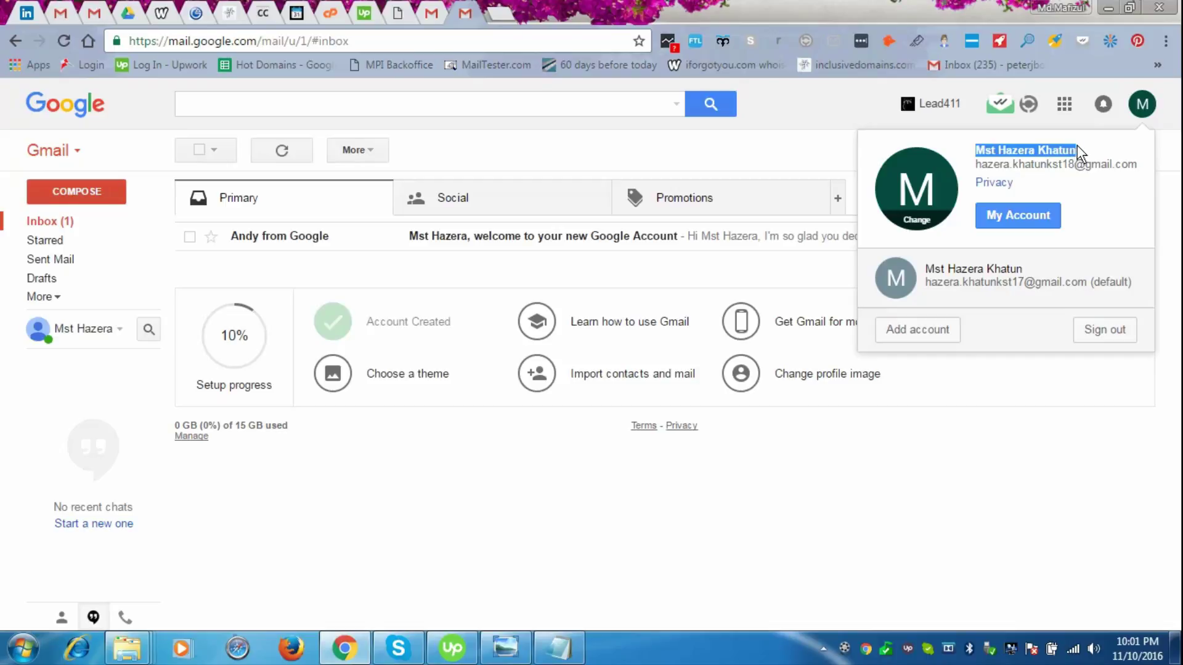
pyautogui.click(977, 165)
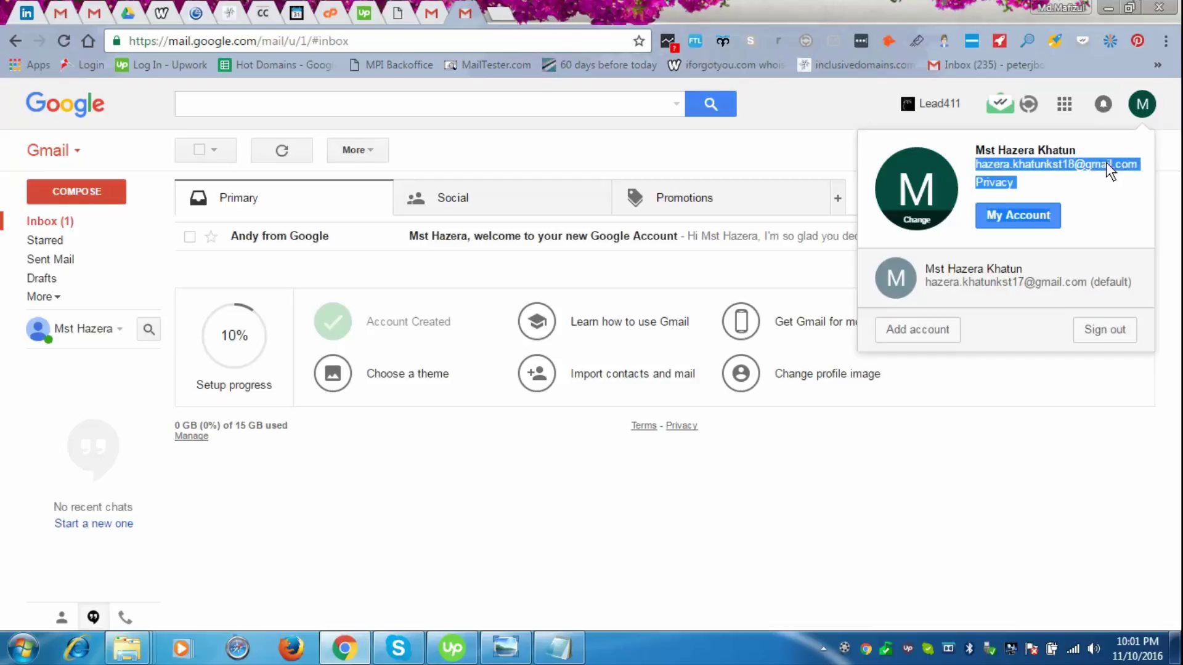
pyautogui.click(1005, 163)
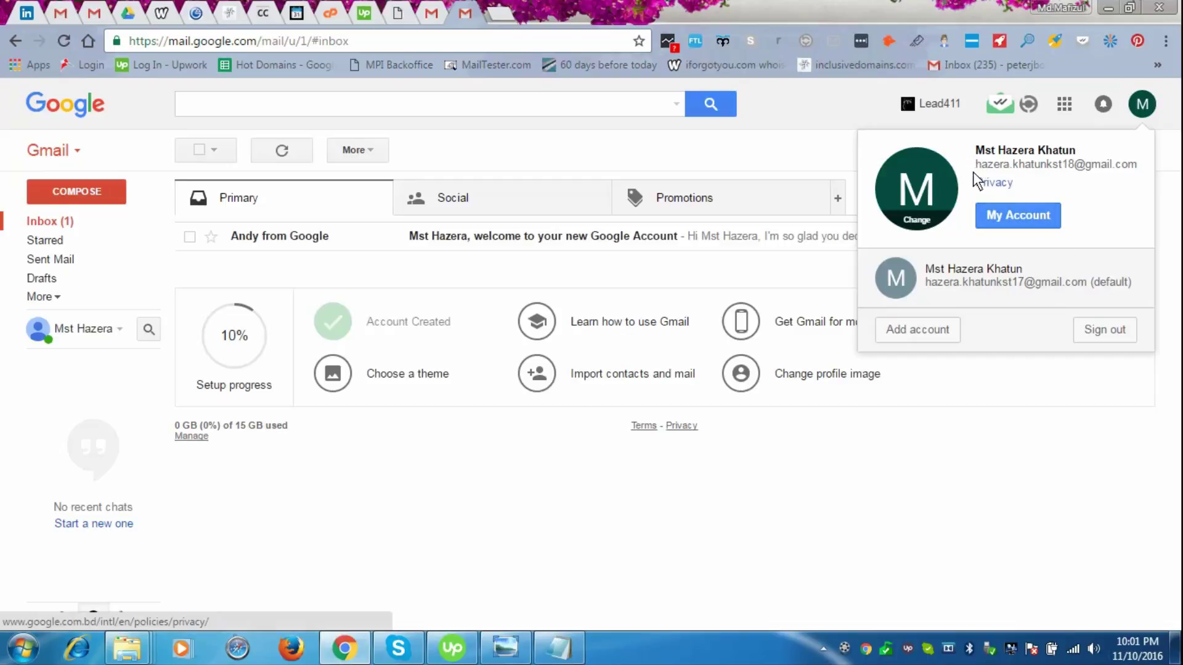
pyautogui.moveTo(977, 166); pyautogui.dragTo(1125, 165)
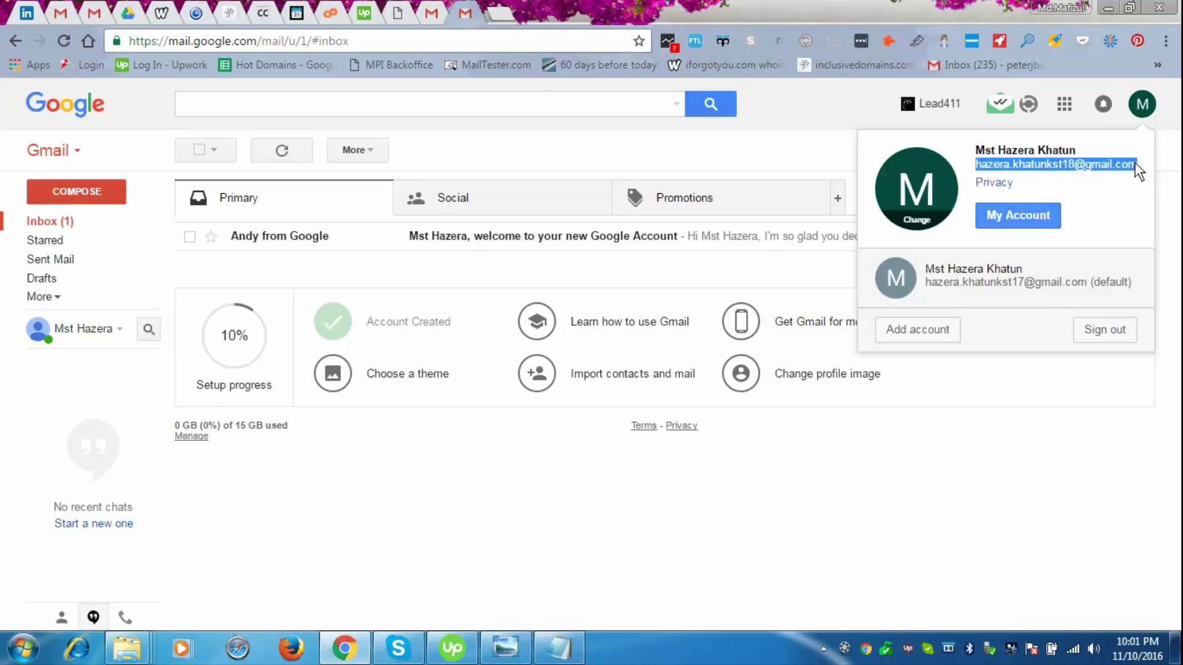
pyautogui.click(981, 154)
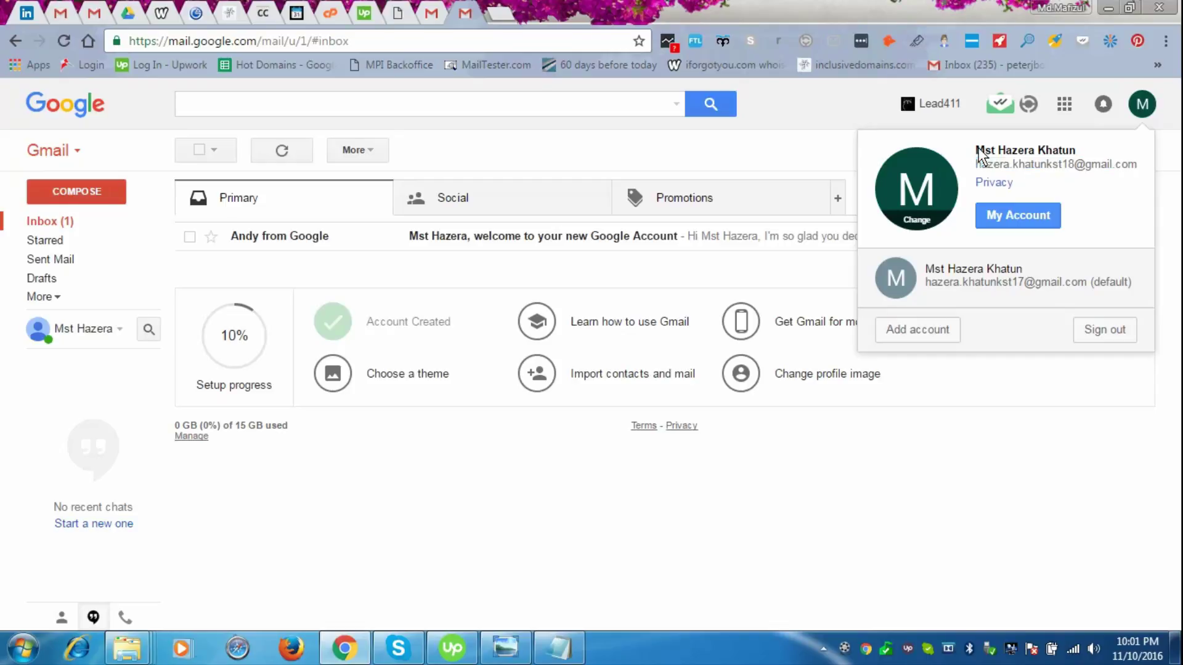
pyautogui.moveTo(982, 154)
pyautogui.mouseDown()
pyautogui.moveTo(1136, 165)
pyautogui.moveTo(977, 164)
pyautogui.mouseUp()
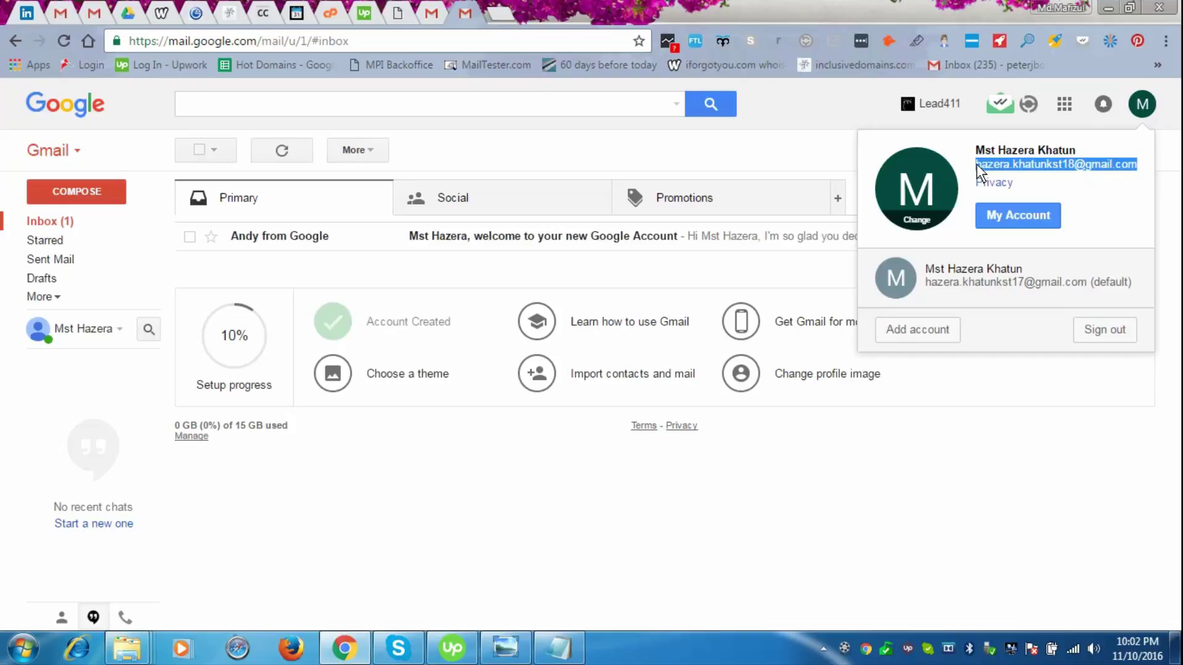
pyautogui.moveTo(978, 150); pyautogui.dragTo(1070, 152)
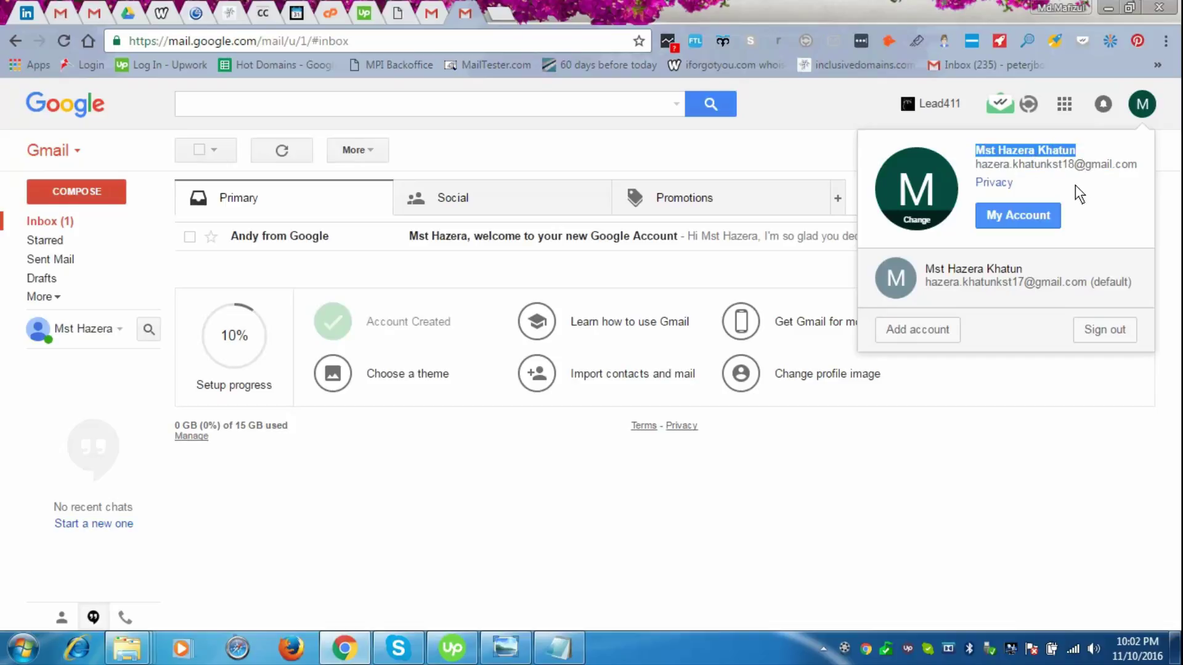
pyautogui.click(1001, 153)
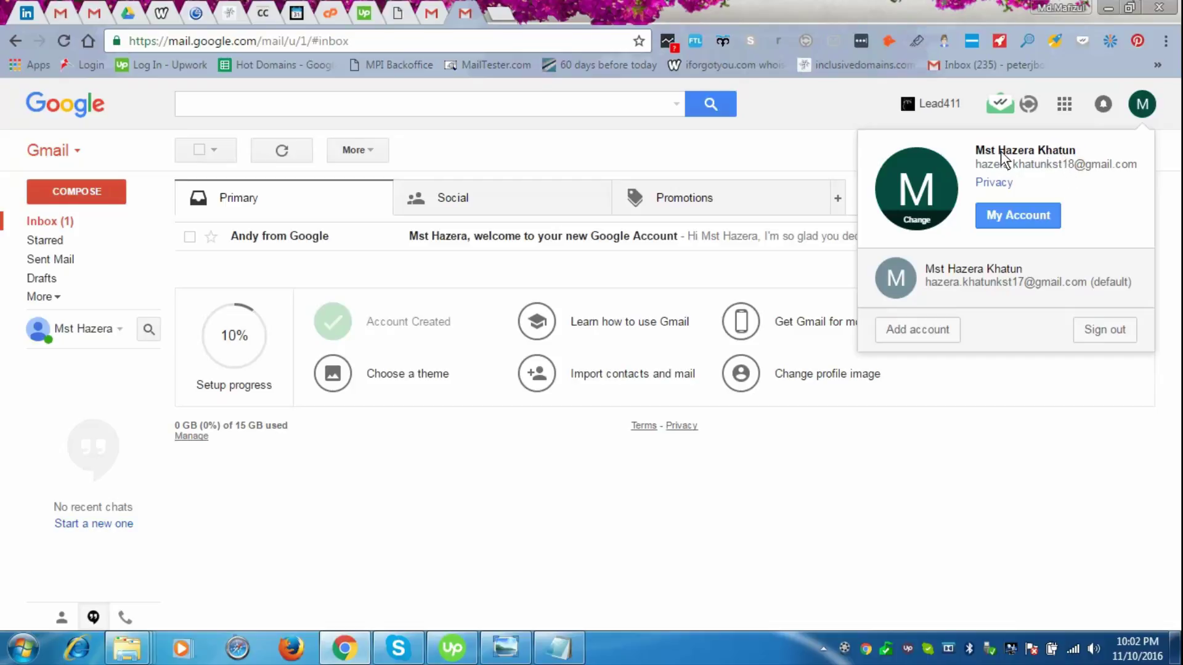
pyautogui.moveTo(975, 149); pyautogui.dragTo(1080, 145)
pyautogui.click(1074, 151)
pyautogui.moveTo(1074, 151); pyautogui.dragTo(1030, 165)
pyautogui.moveTo(1122, 168); pyautogui.dragTo(1137, 165)
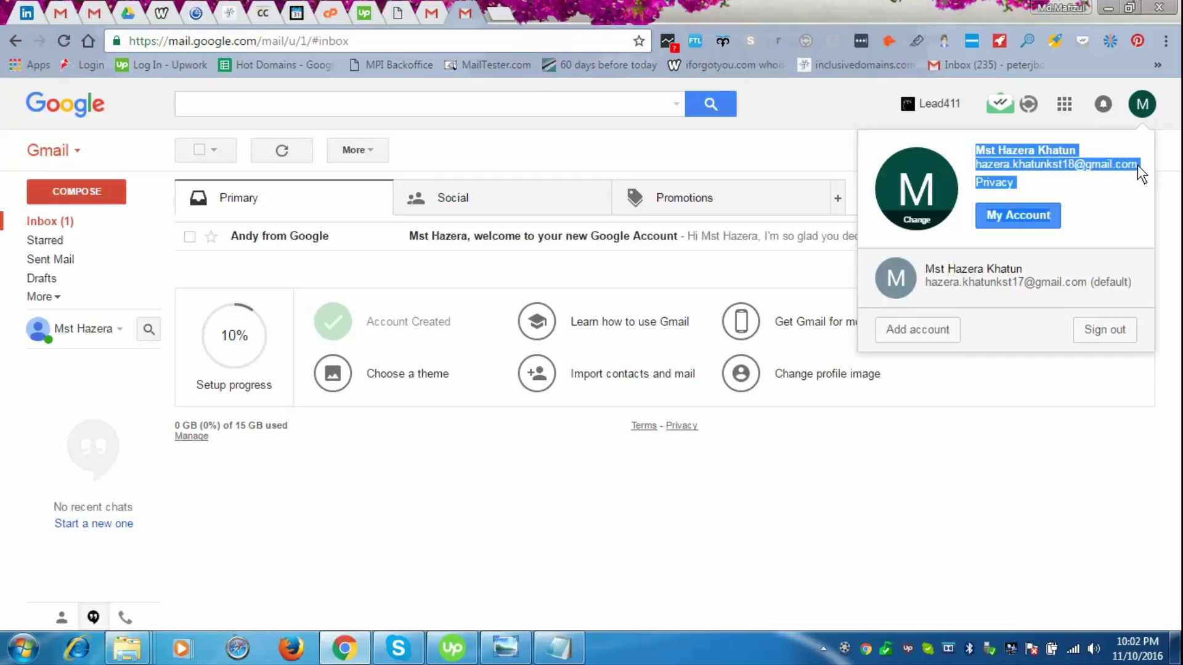
pyautogui.click(1088, 148)
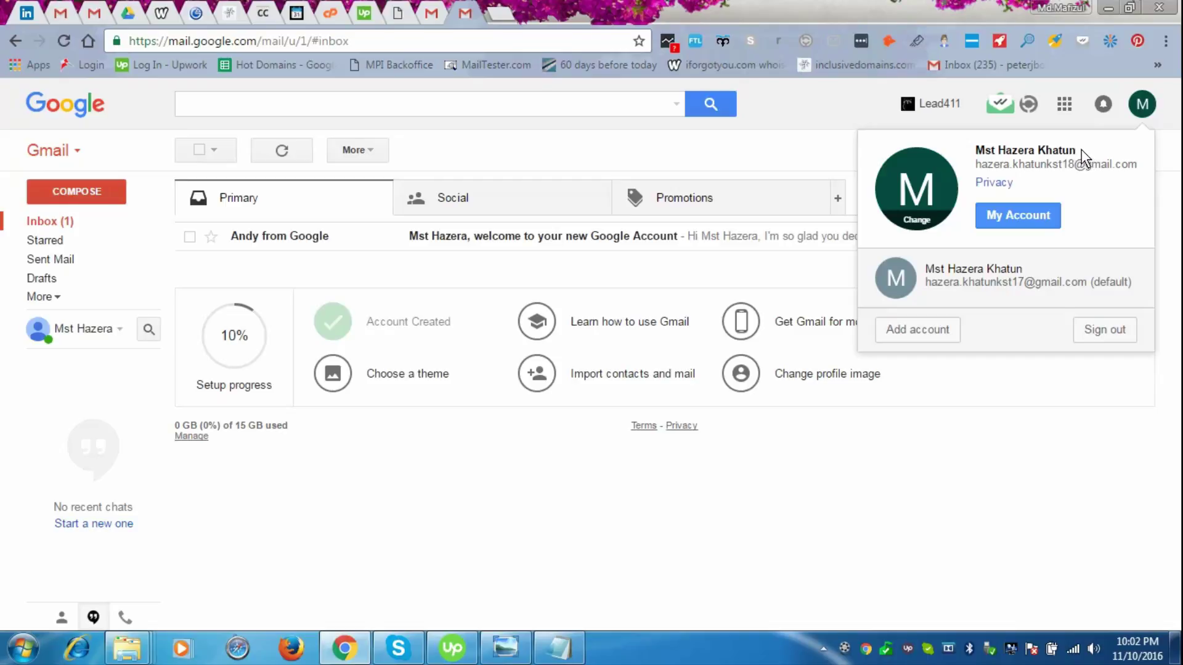
pyautogui.moveTo(1078, 150); pyautogui.dragTo(978, 151)
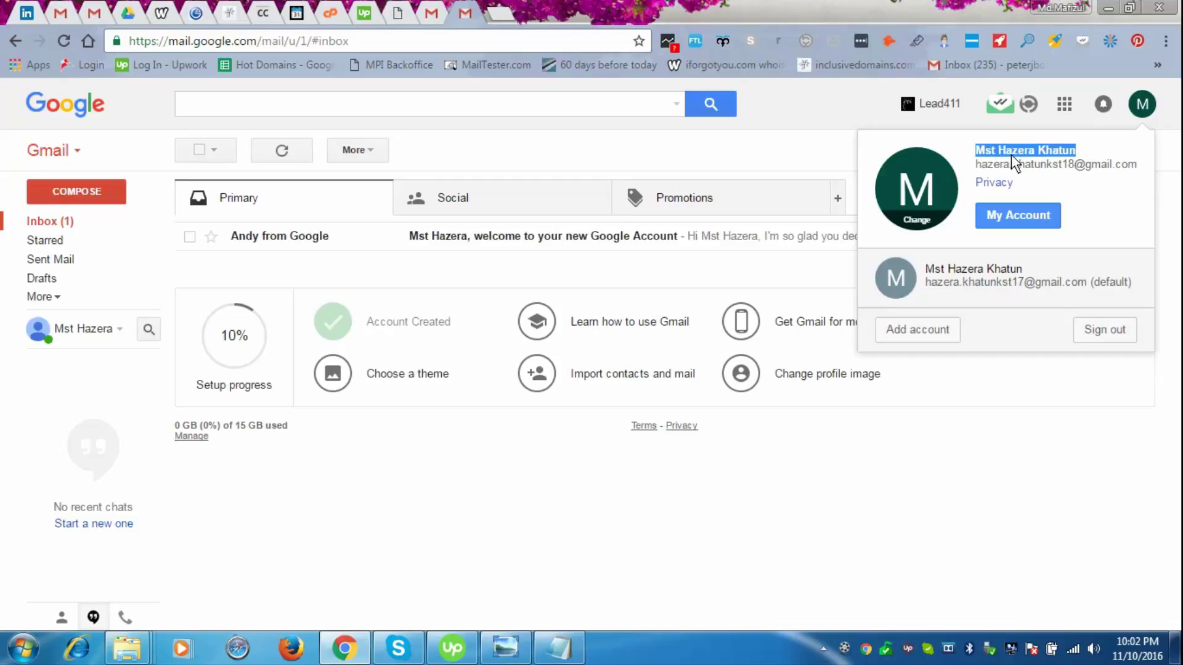
pyautogui.click(985, 156)
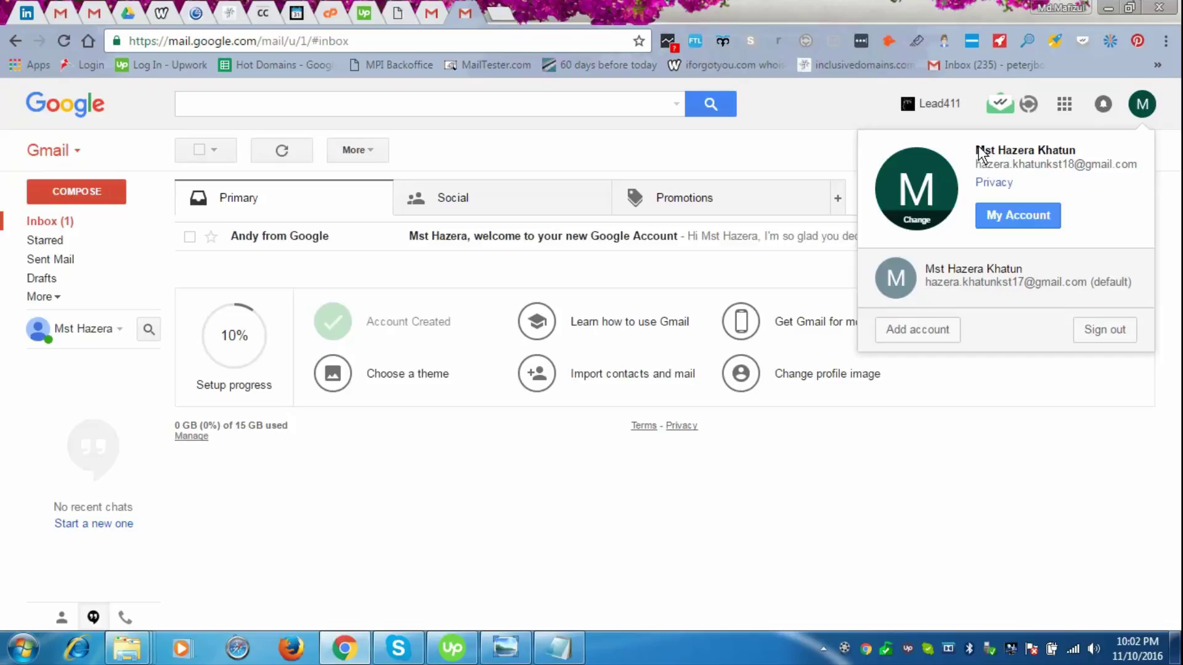
pyautogui.click(426, 13)
pyautogui.click(456, 9)
pyautogui.click(442, 10)
pyautogui.click(467, 13)
pyautogui.click(431, 15)
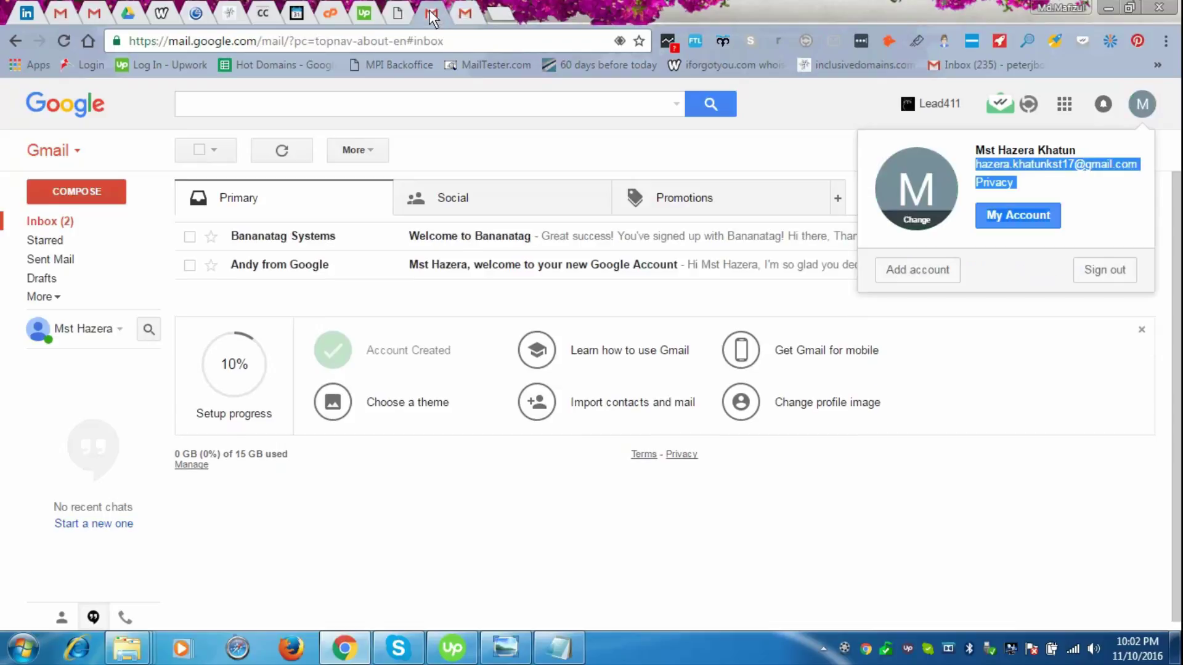
pyautogui.click(455, 13)
pyautogui.click(436, 13)
pyautogui.click(1133, 390)
pyautogui.click(465, 13)
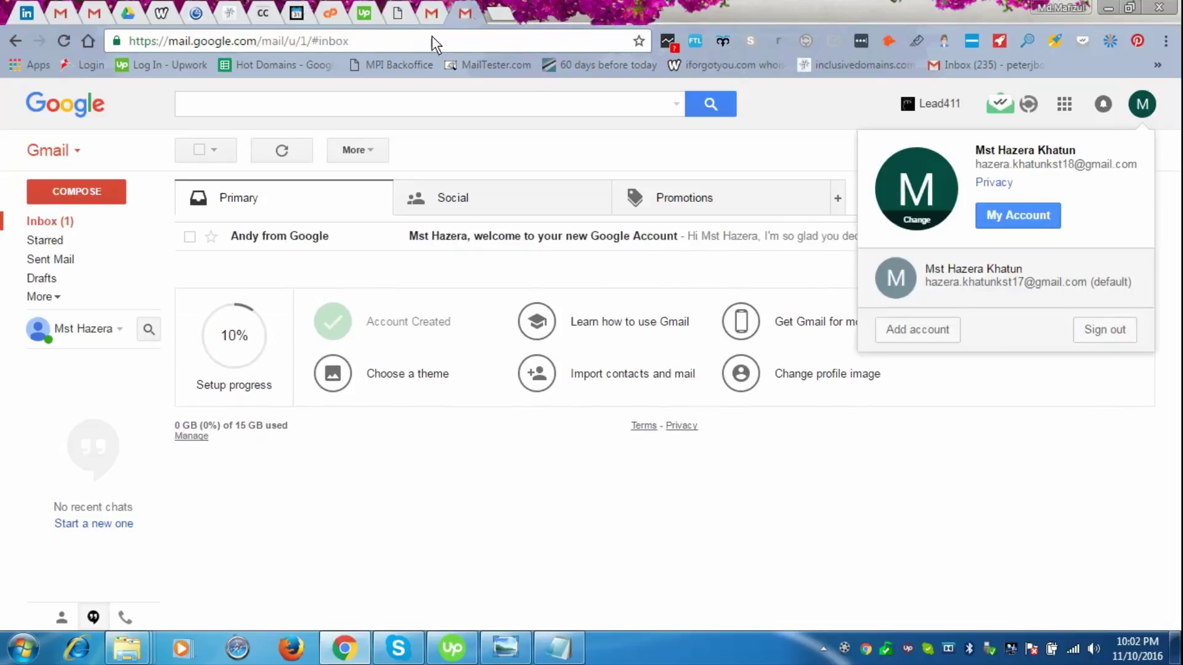
pyautogui.click(431, 14)
pyautogui.click(463, 13)
pyautogui.click(430, 11)
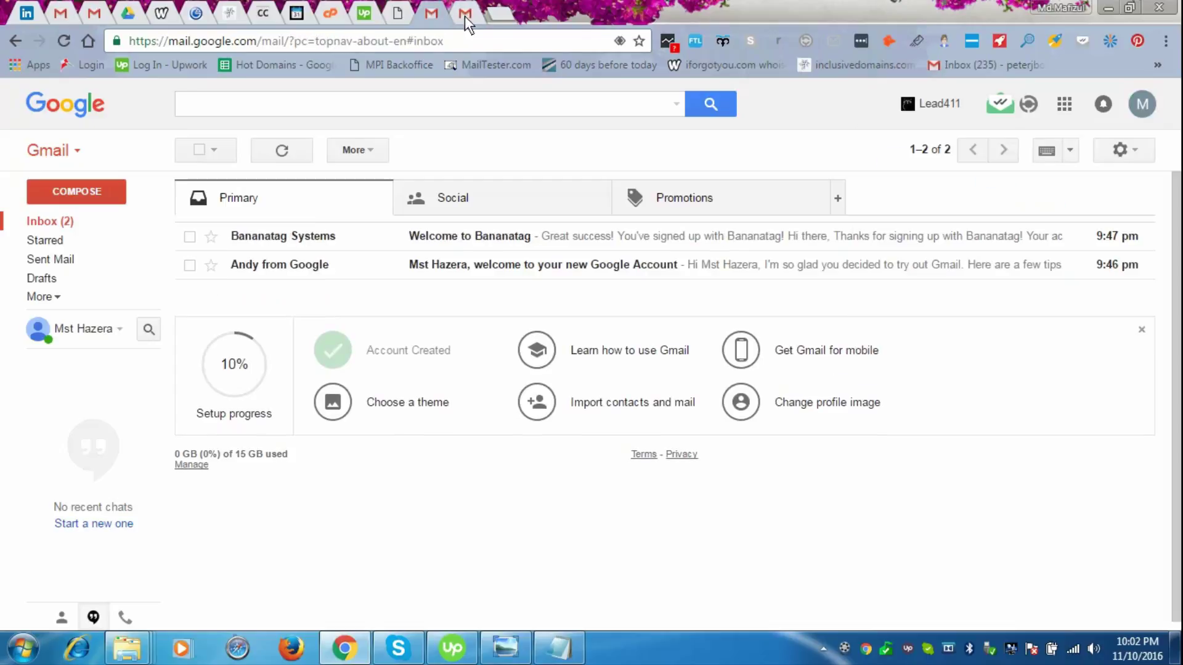
pyautogui.click(464, 14)
pyautogui.click(434, 11)
pyautogui.click(465, 13)
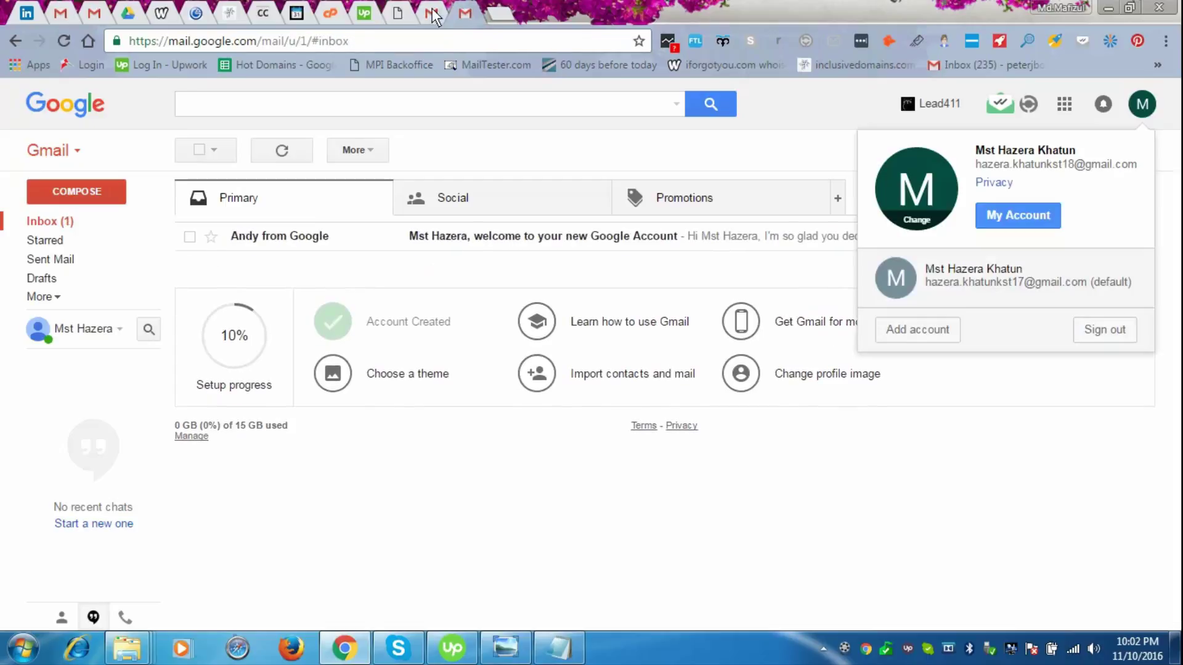
pyautogui.click(449, 13)
pyautogui.click(463, 11)
pyautogui.click(423, 10)
pyautogui.click(467, 13)
pyautogui.click(432, 8)
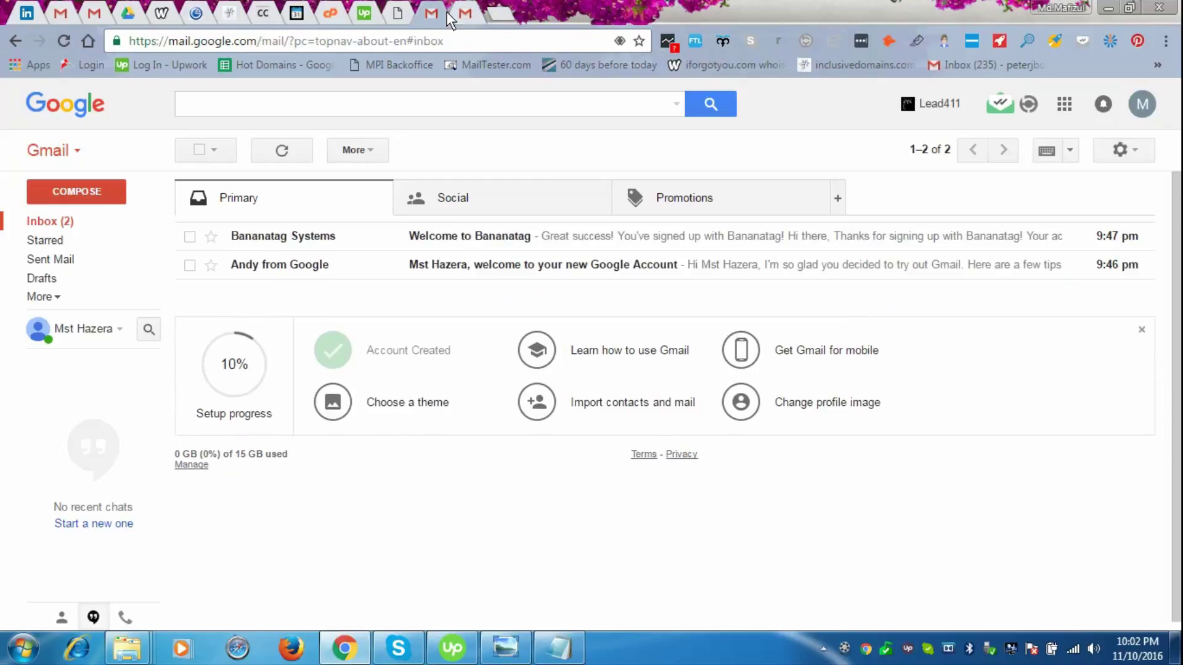
pyautogui.click(464, 13)
pyautogui.click(435, 13)
pyautogui.click(463, 12)
pyautogui.click(434, 15)
pyautogui.click(466, 14)
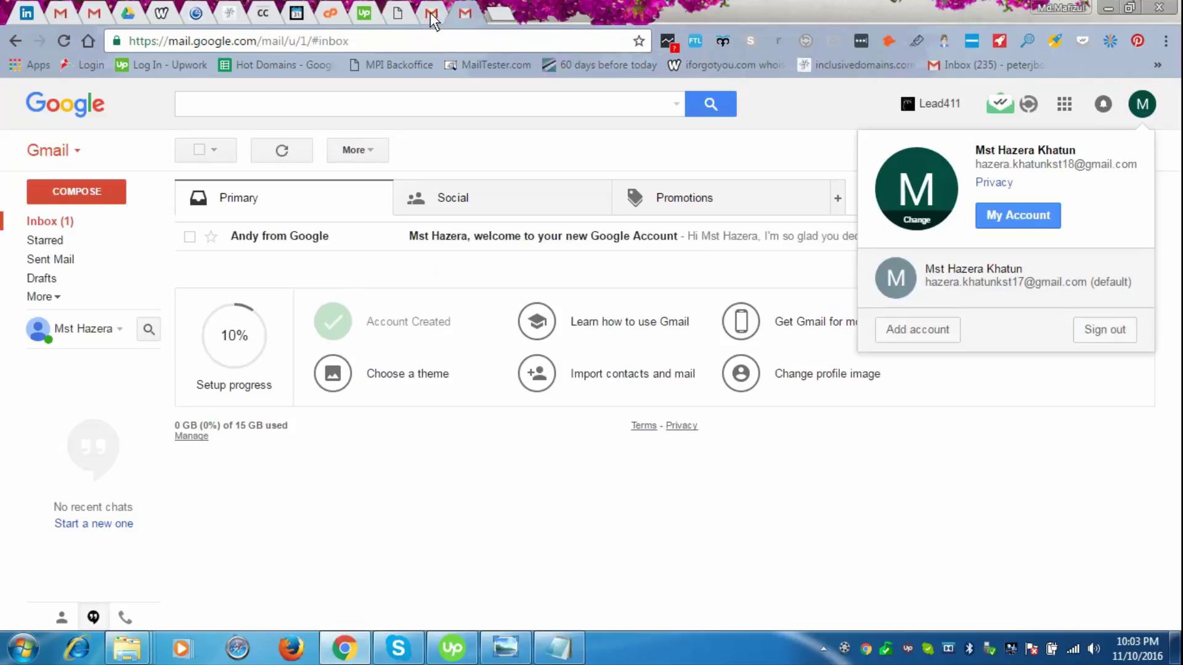
pyautogui.click(435, 9)
pyautogui.click(464, 13)
pyautogui.click(439, 17)
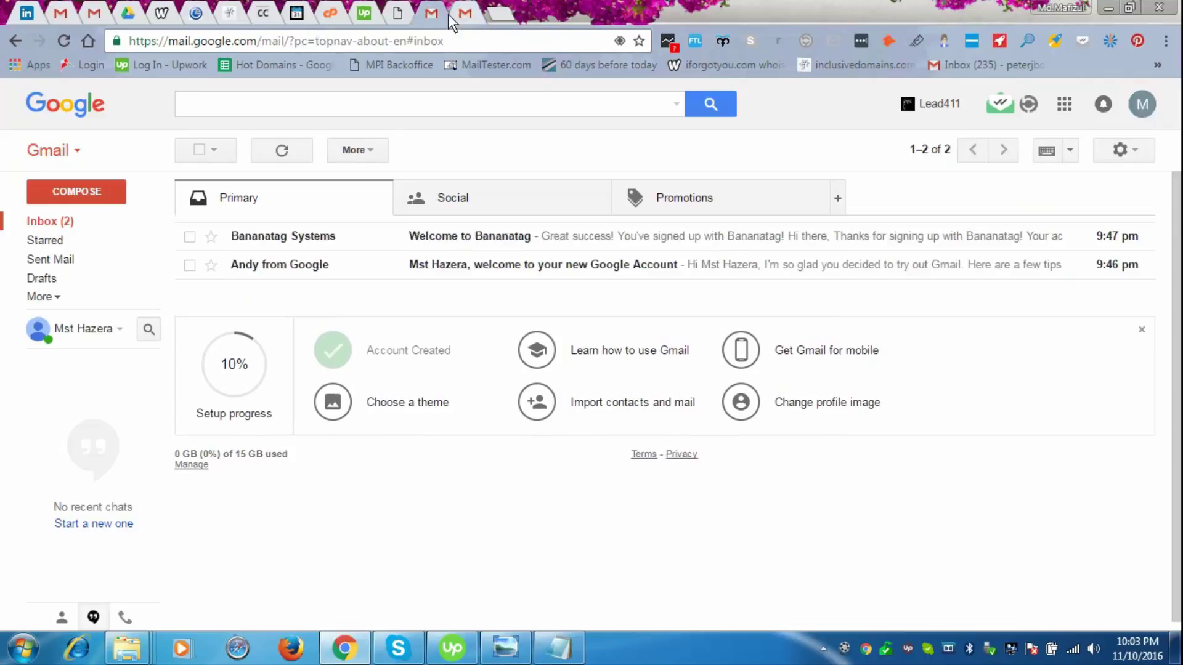
pyautogui.click(463, 12)
pyautogui.click(436, 9)
pyautogui.click(464, 10)
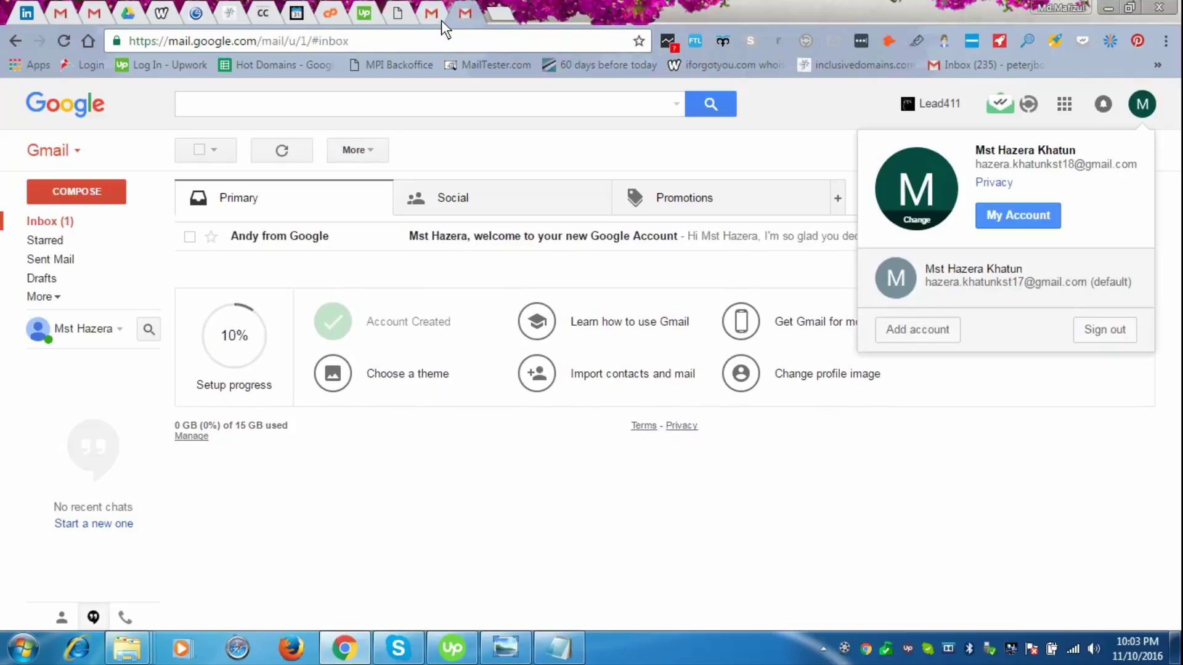
pyautogui.click(441, 18)
pyautogui.click(462, 12)
pyautogui.click(436, 16)
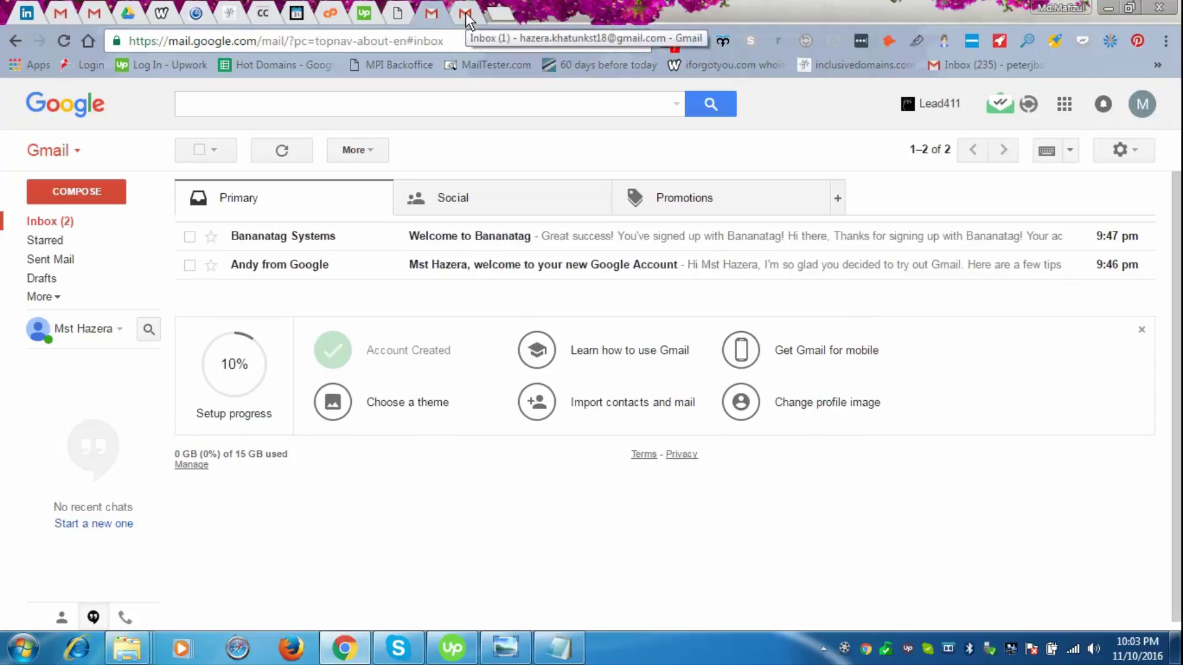
pyautogui.click(464, 12)
pyautogui.click(430, 14)
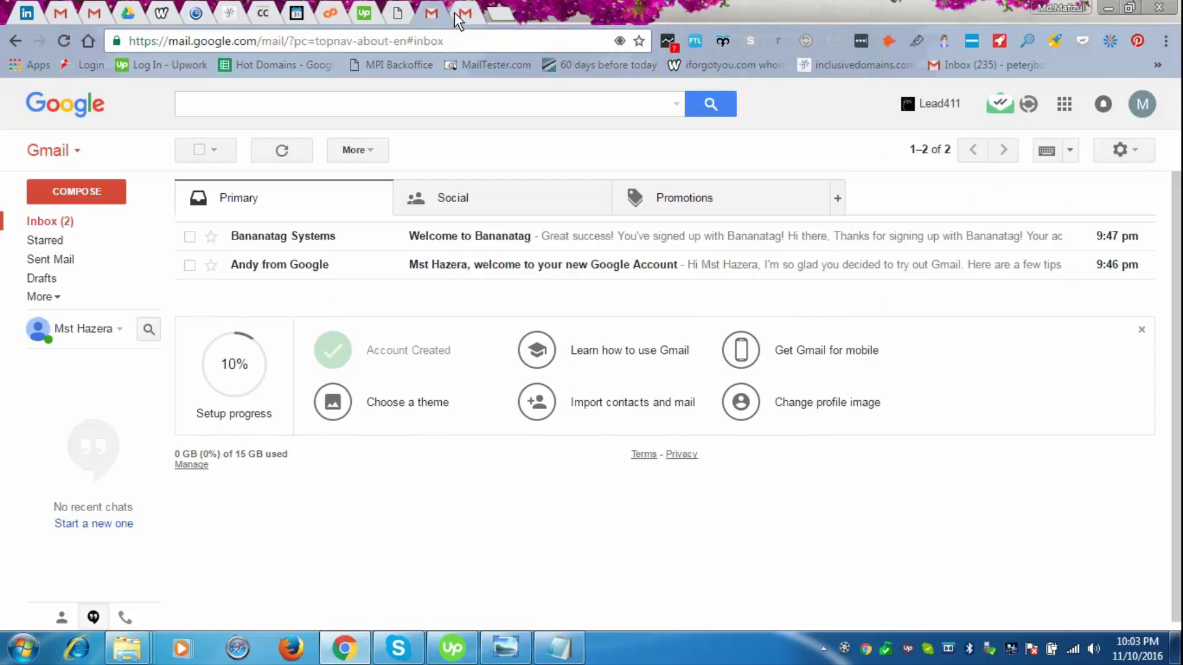
pyautogui.click(459, 12)
pyautogui.click(431, 15)
pyautogui.click(1141, 103)
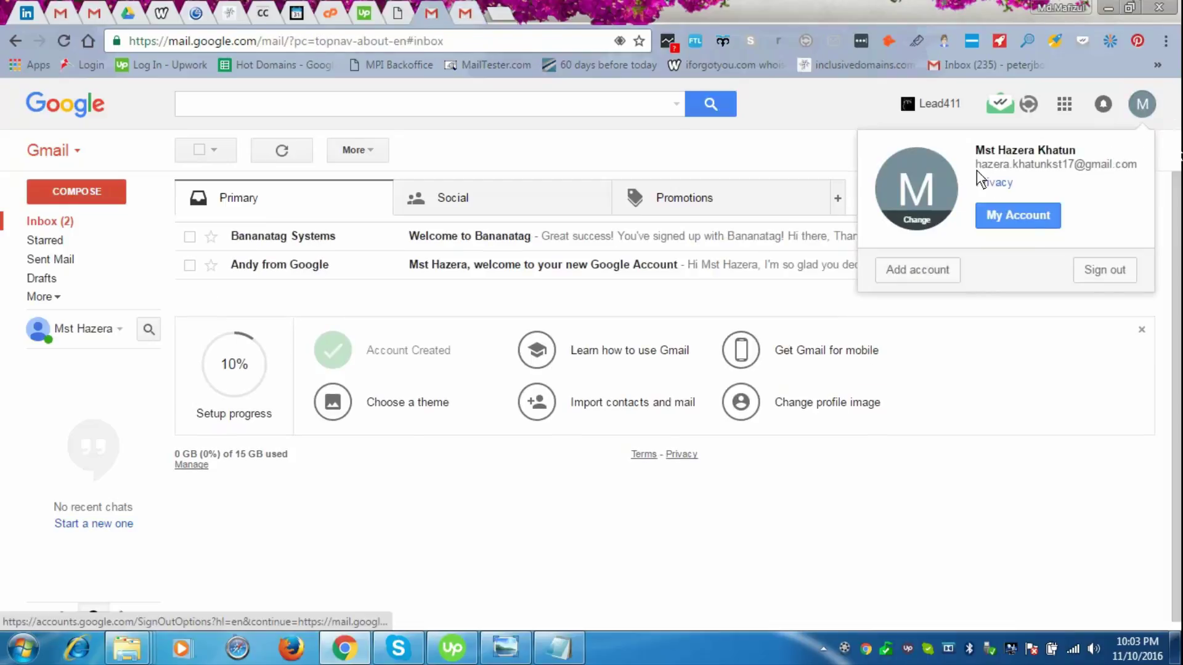
pyautogui.click(463, 15)
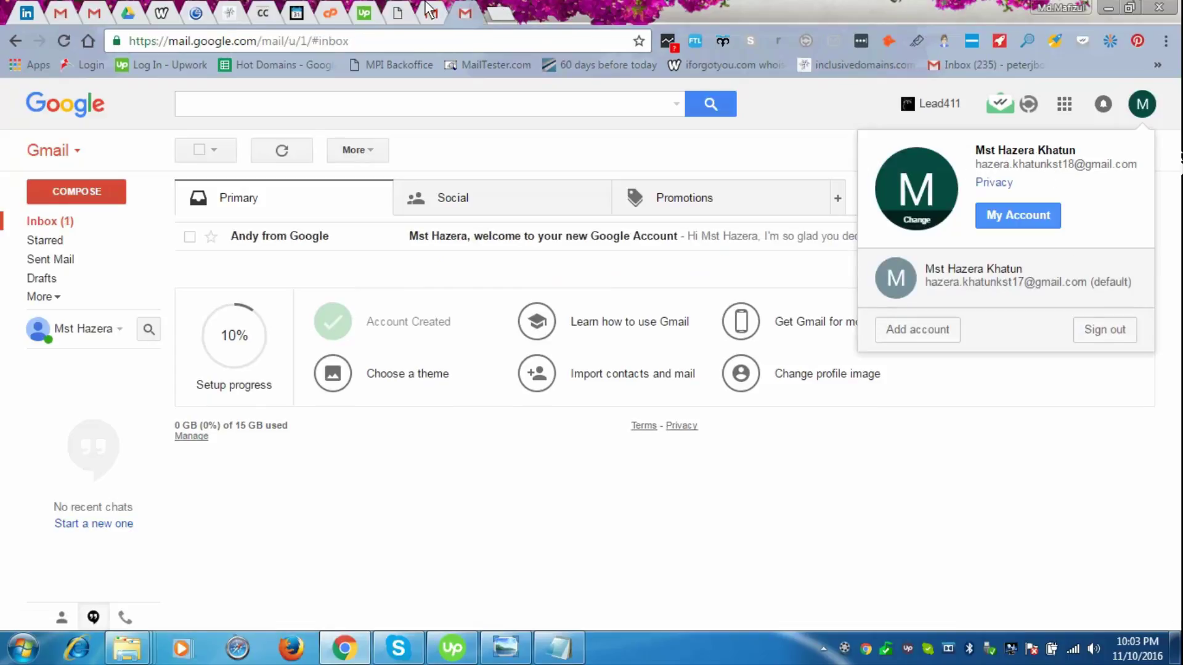
# Open YouTube in a new browser tab.
pyautogui.click(502, 15)
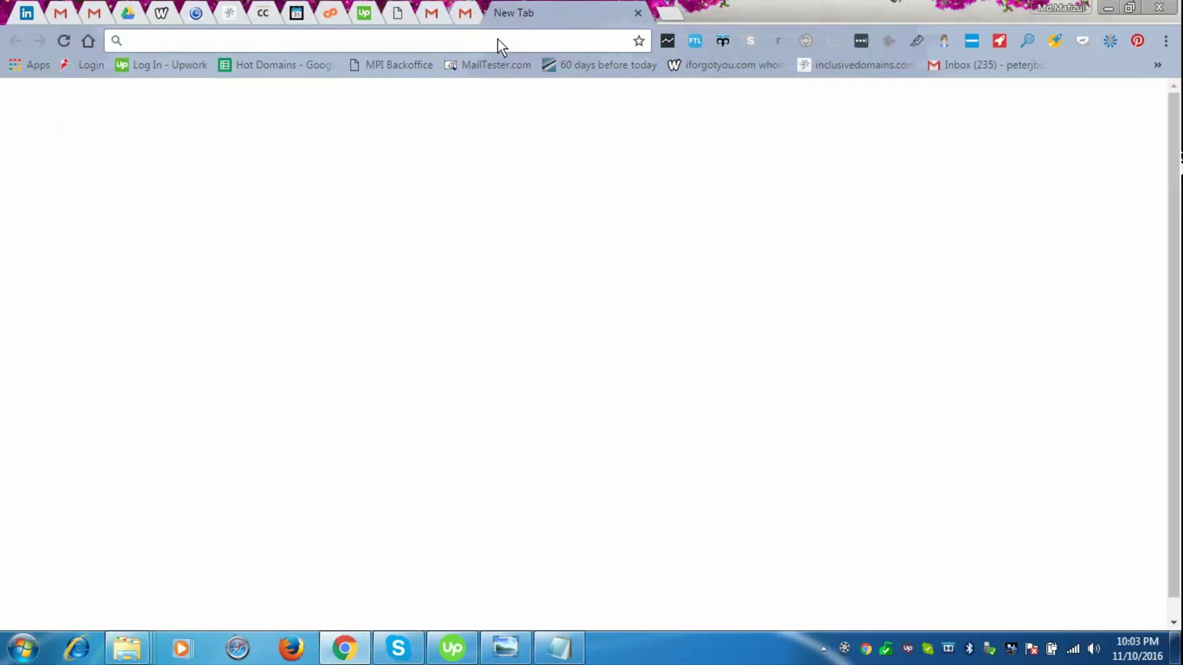
pyautogui.write('Youtube.com')
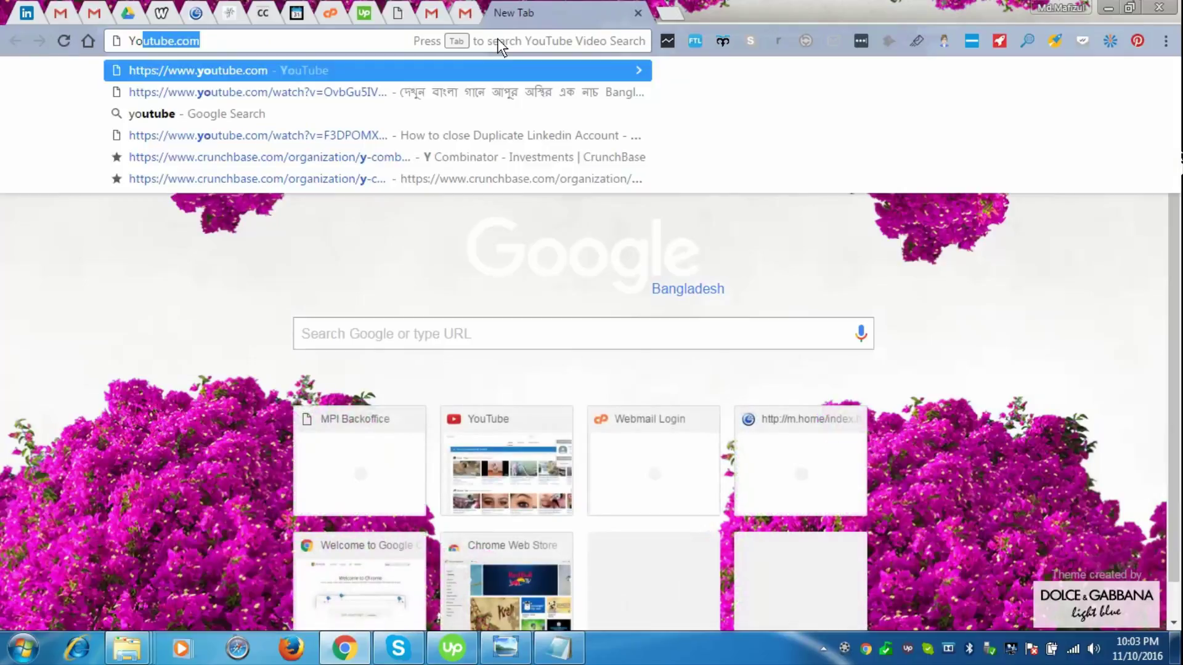
pyautogui.press('Return')
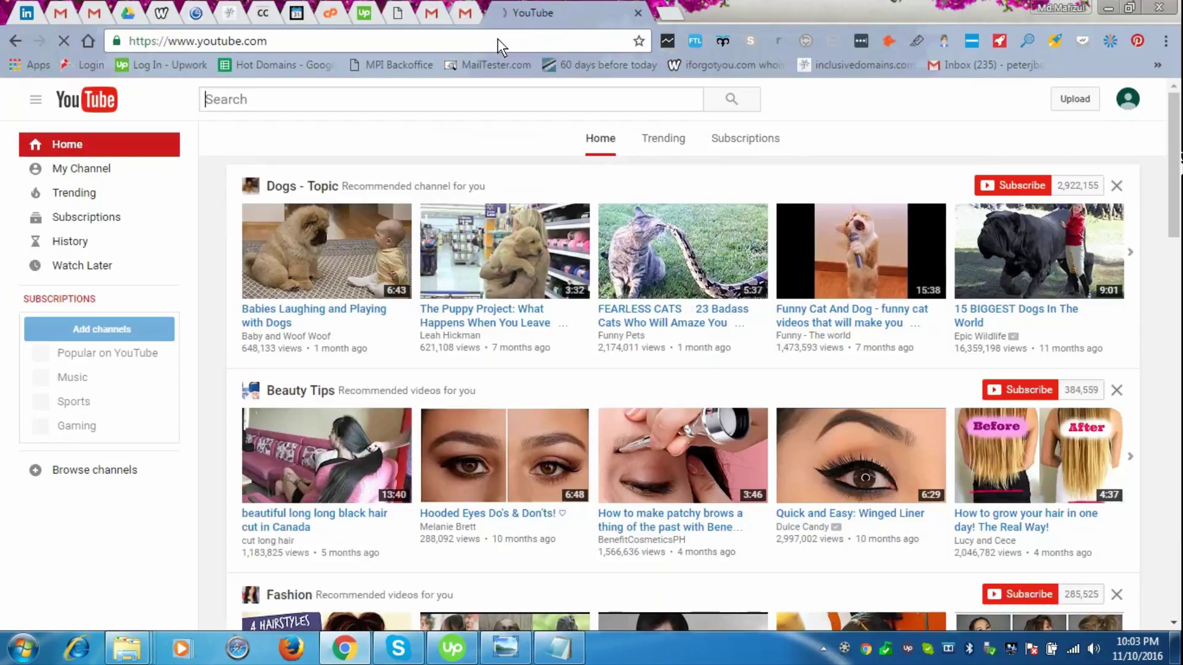
# Check the Gmail tabs, then show which account YouTube is signed in with.
pyautogui.click(442, 8)
pyautogui.click(460, 11)
pyautogui.click(409, 16)
pyautogui.click(430, 13)
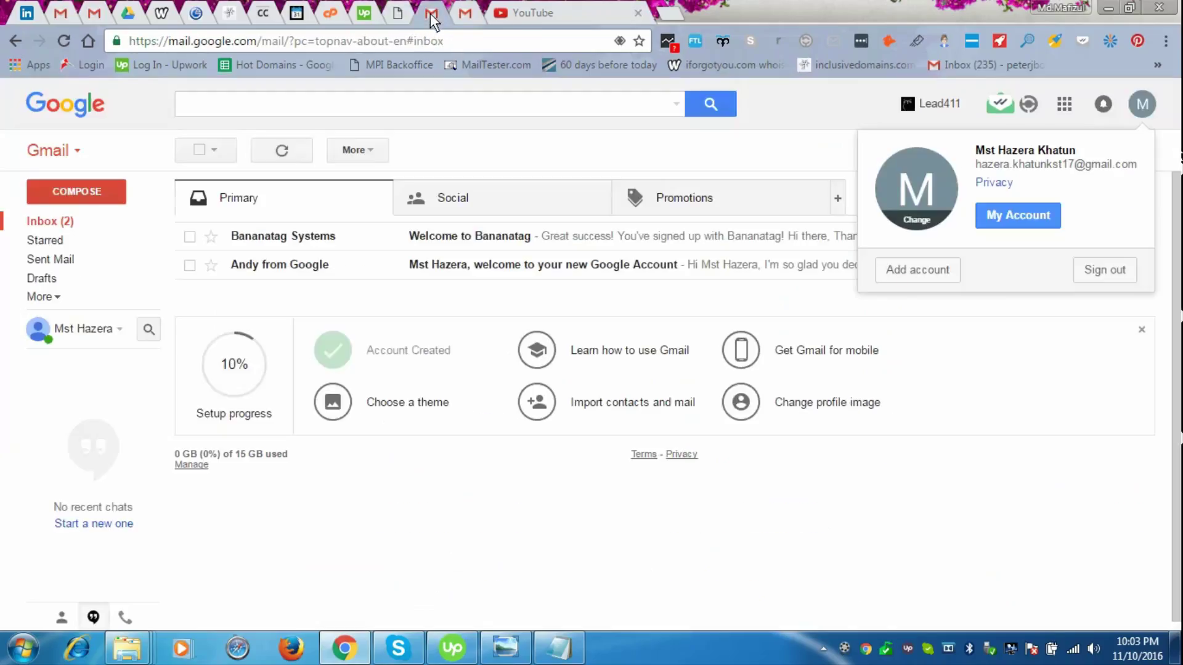
pyautogui.click(465, 12)
pyautogui.click(532, 13)
pyautogui.click(1127, 100)
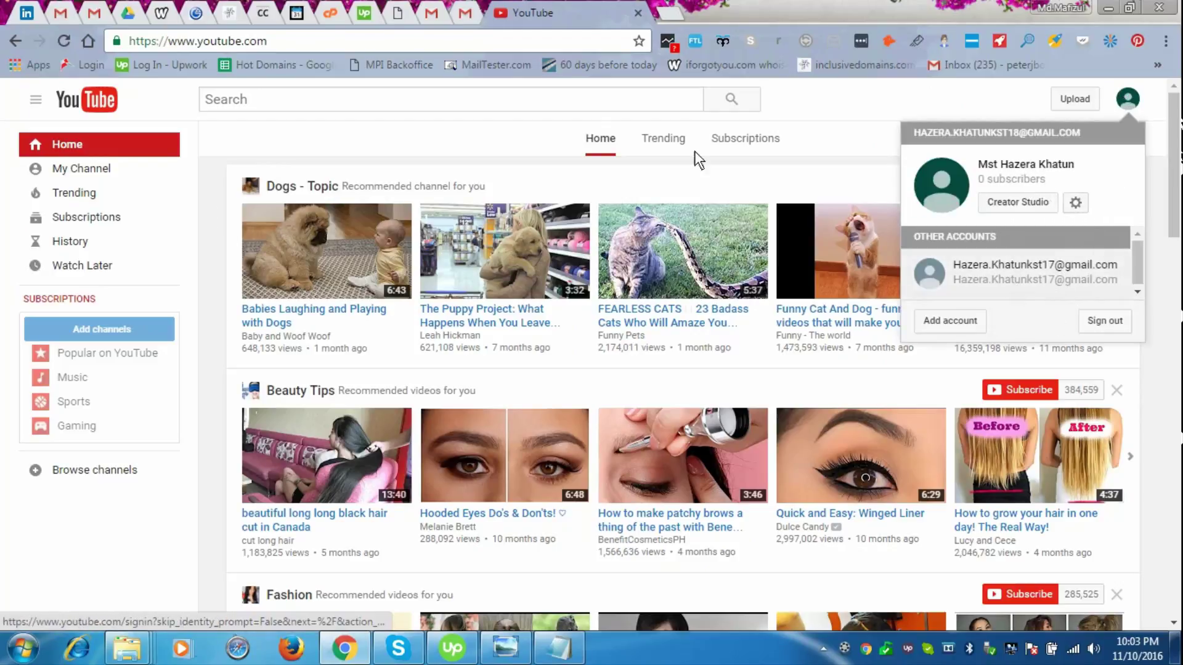
# Highlight each Gmail account's name and email to match them against YouTube's account.
pyautogui.click(428, 18)
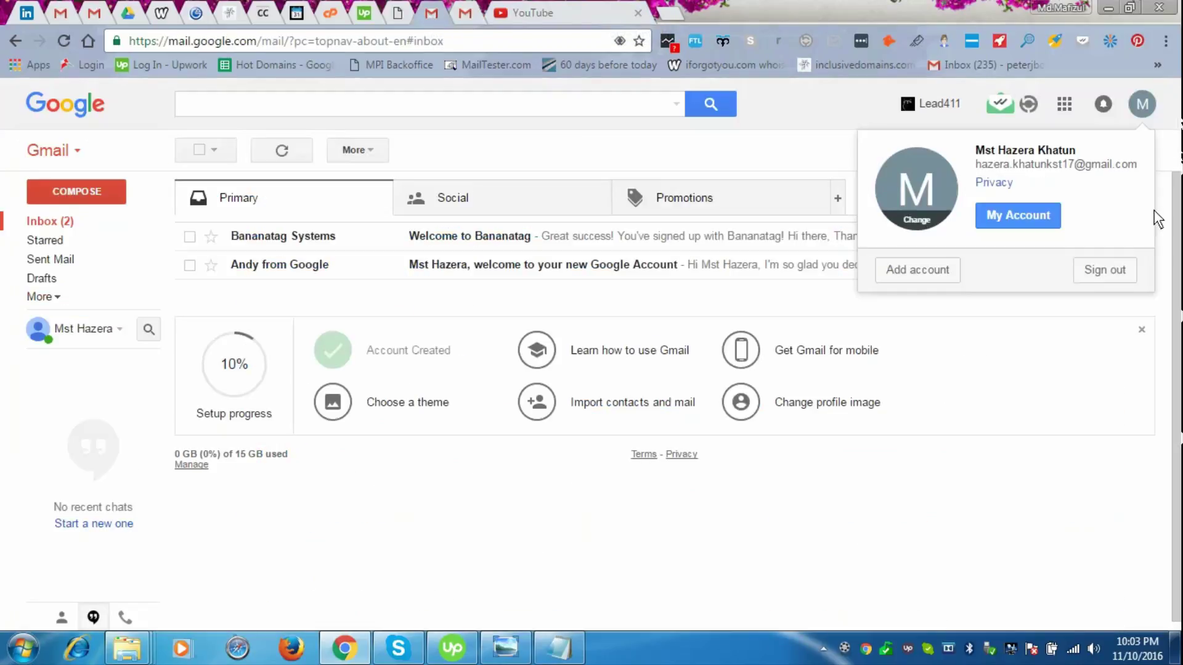
pyautogui.moveTo(974, 150); pyautogui.dragTo(1140, 163)
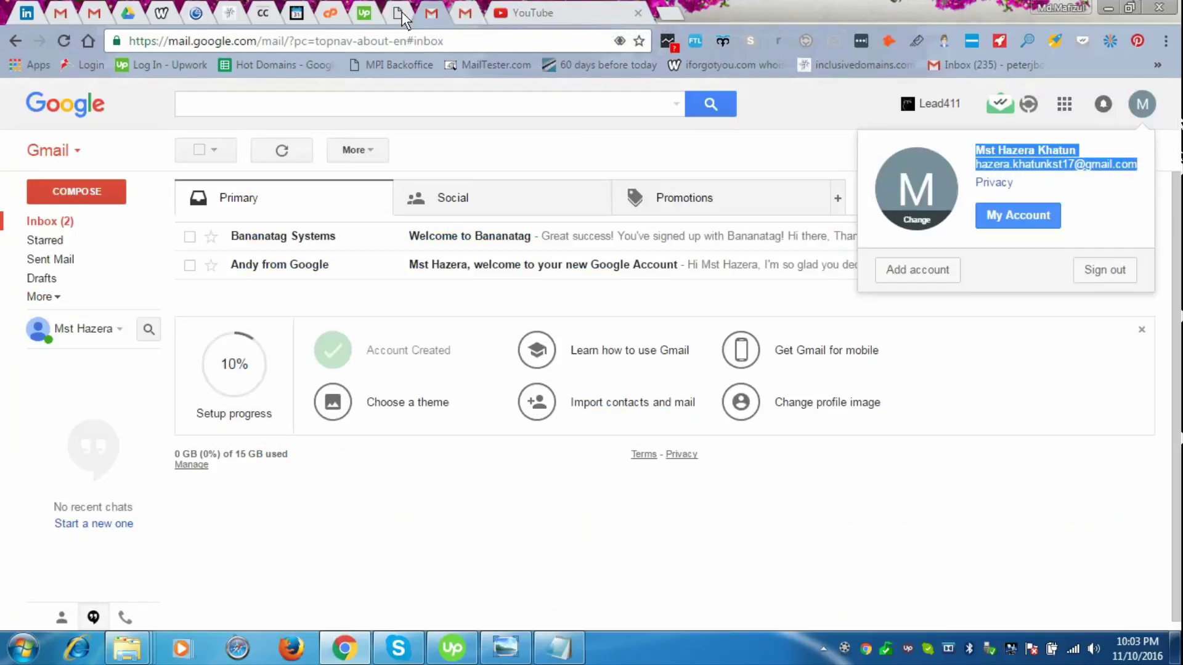
pyautogui.click(468, 9)
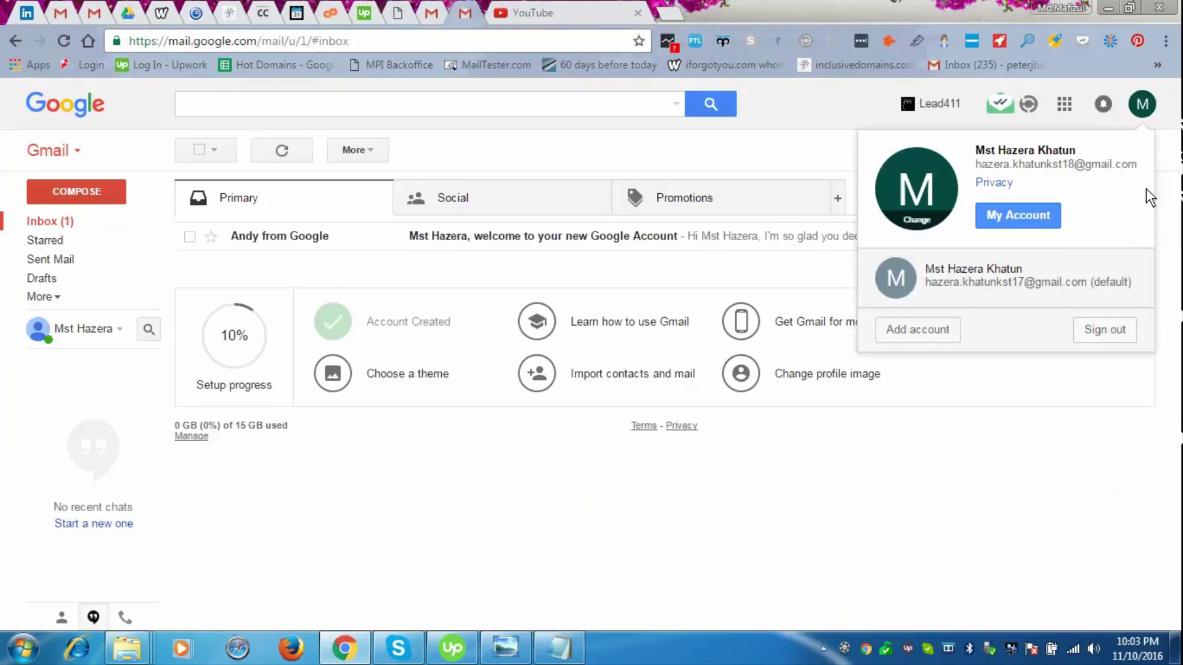
pyautogui.moveTo(975, 149); pyautogui.dragTo(1107, 163)
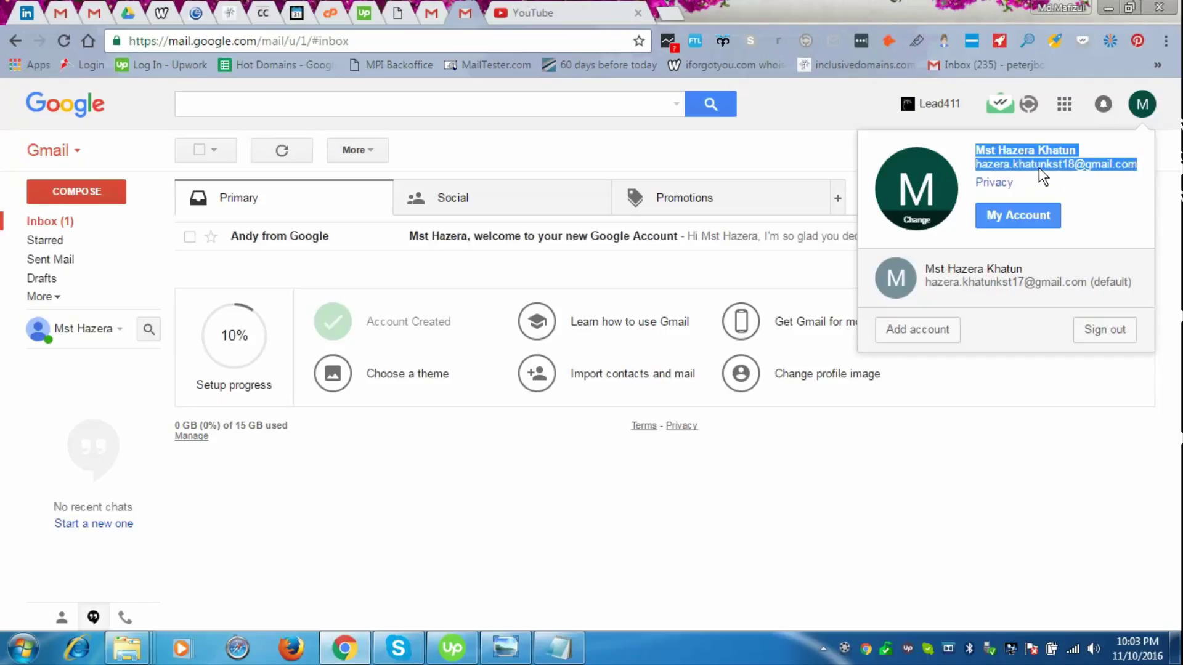
pyautogui.click(563, 11)
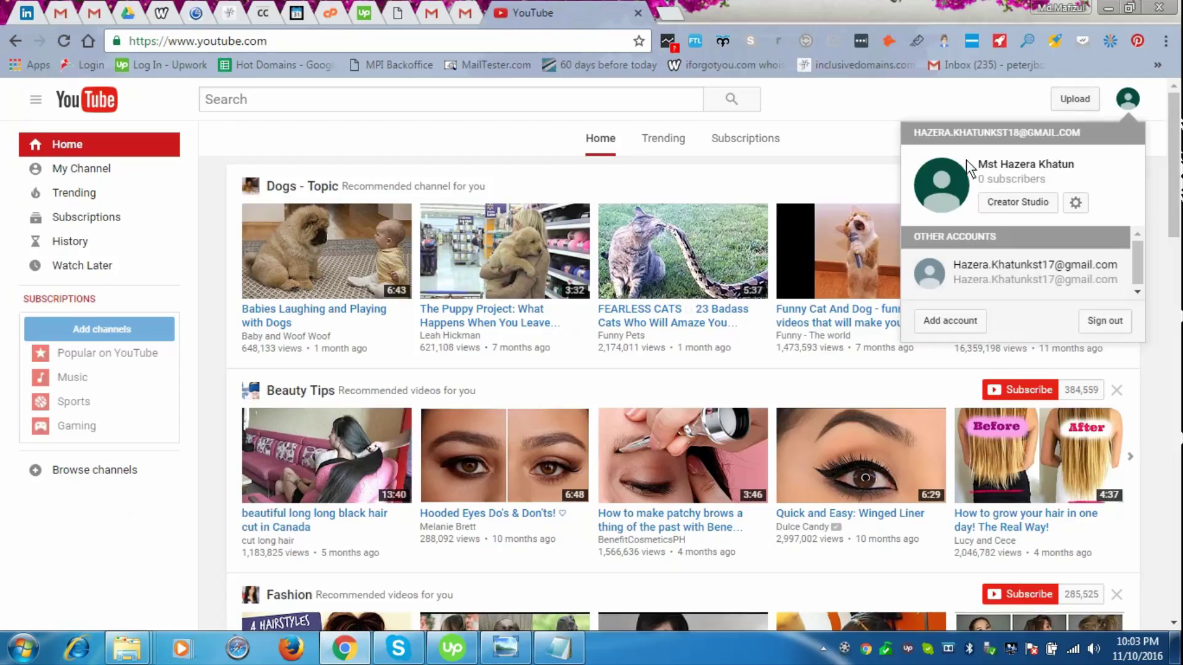
pyautogui.click(459, 12)
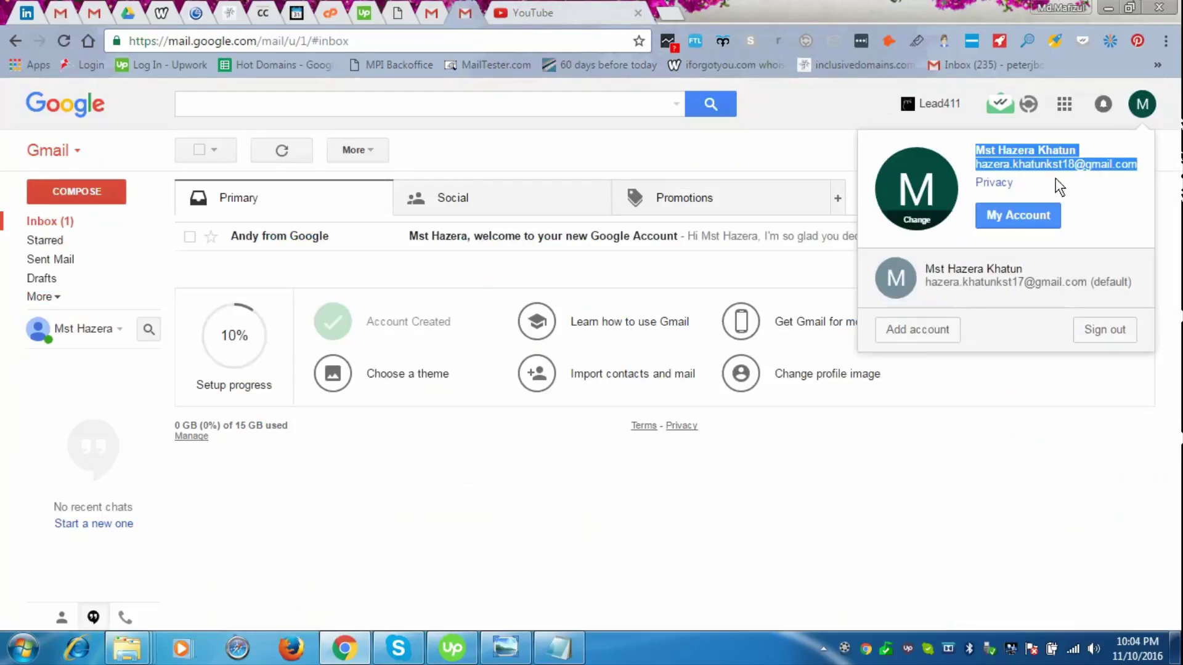
pyautogui.click(1069, 162)
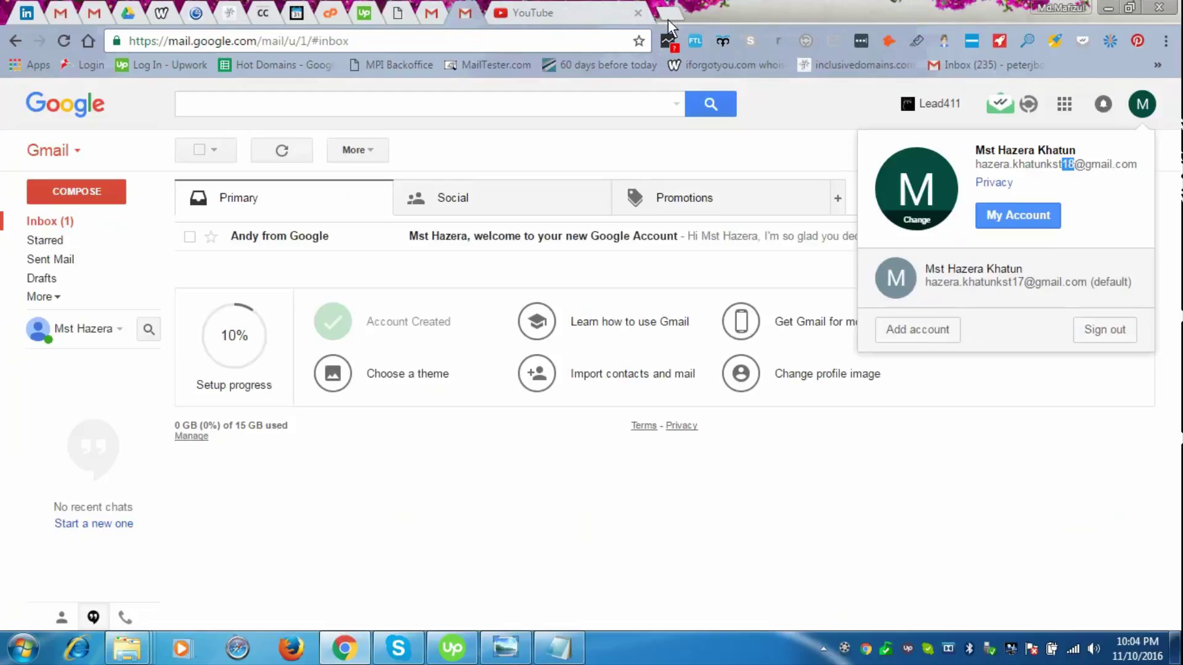
pyautogui.click(437, 12)
pyautogui.click(1058, 165)
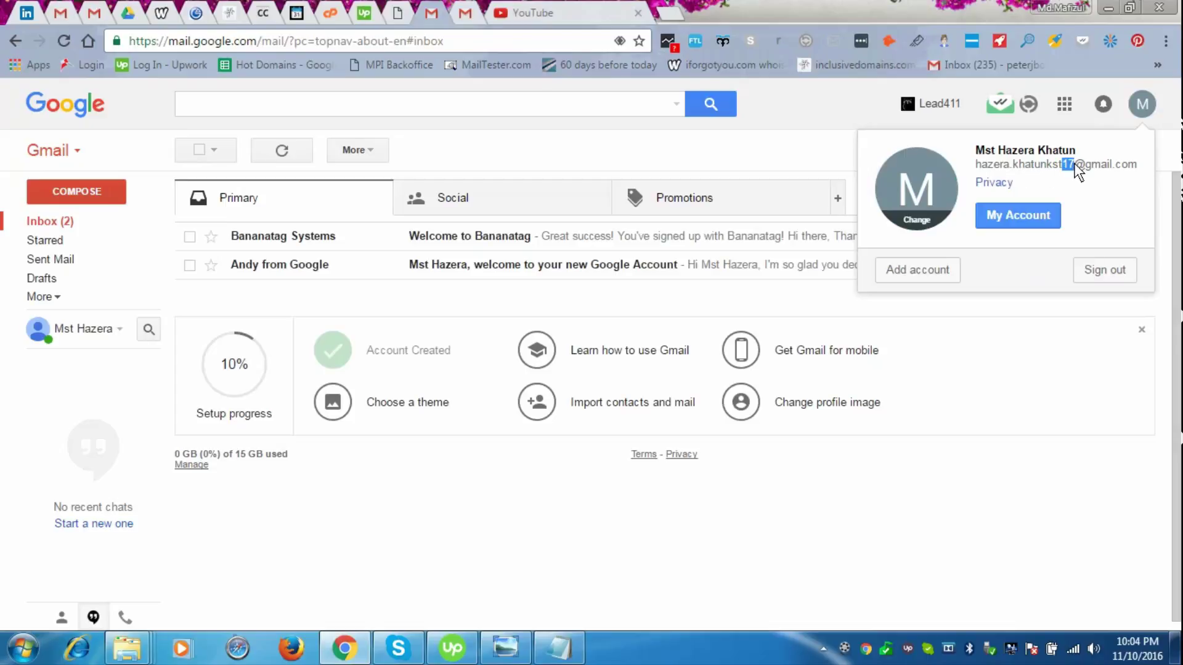
pyautogui.hotkey('ctrl', 'Tab')
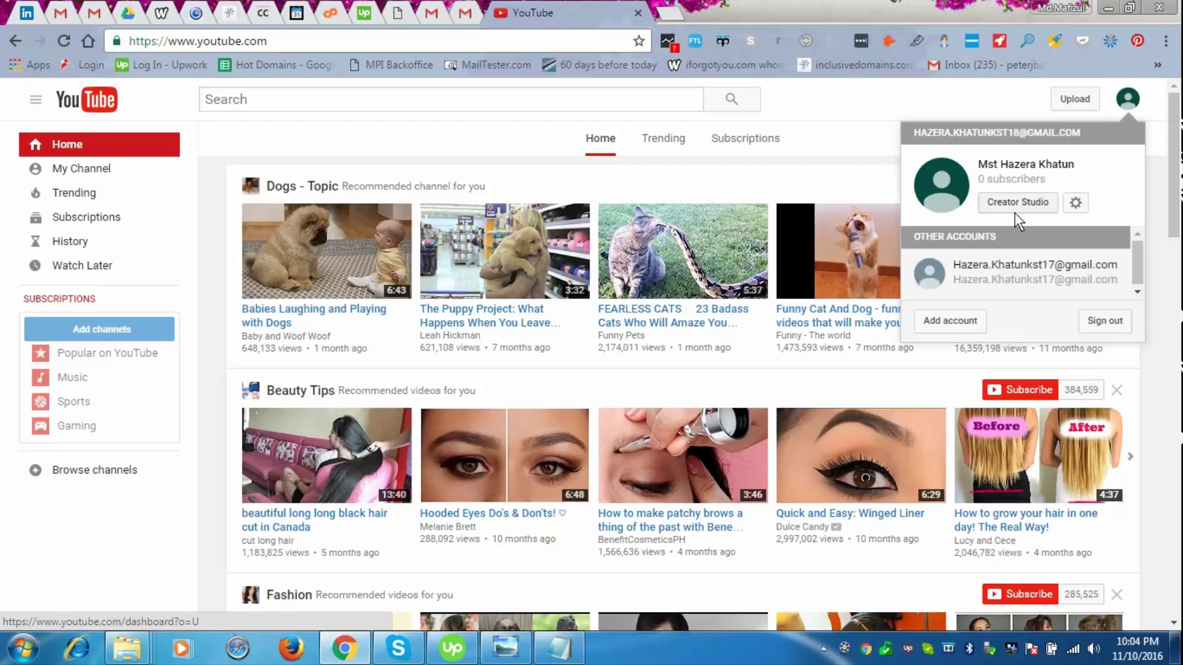
# Go from Creator Studio through YouTube account settings to the 'Create a new channel' Brand Account page.
pyautogui.click(1030, 205)
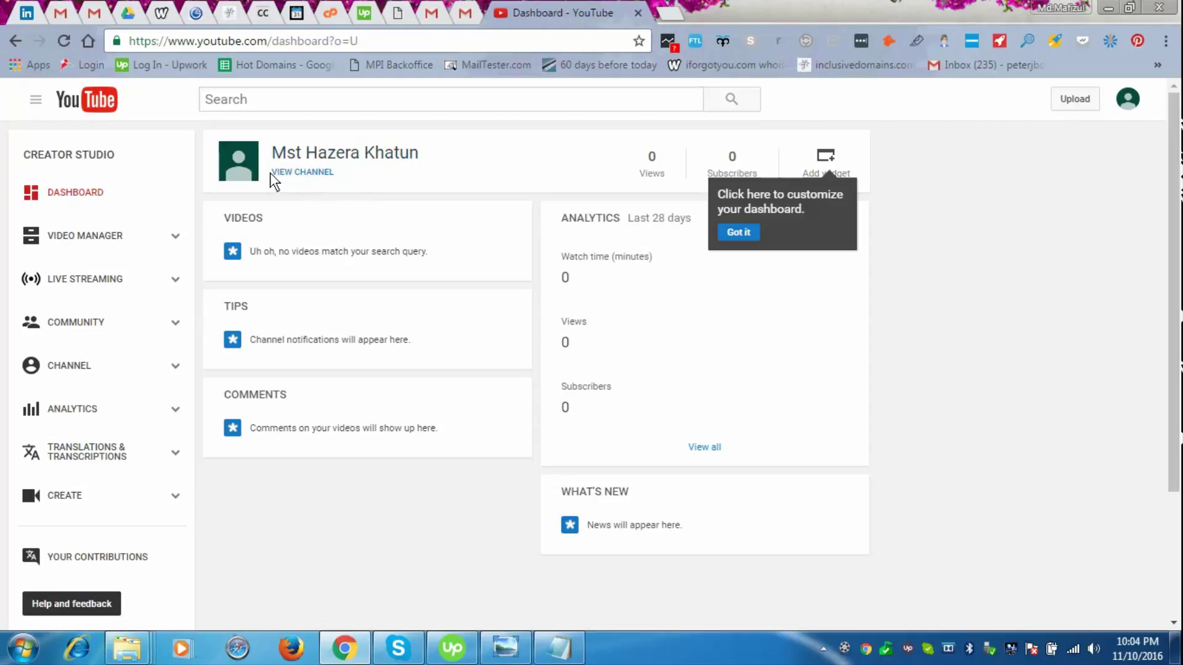
pyautogui.click(1135, 104)
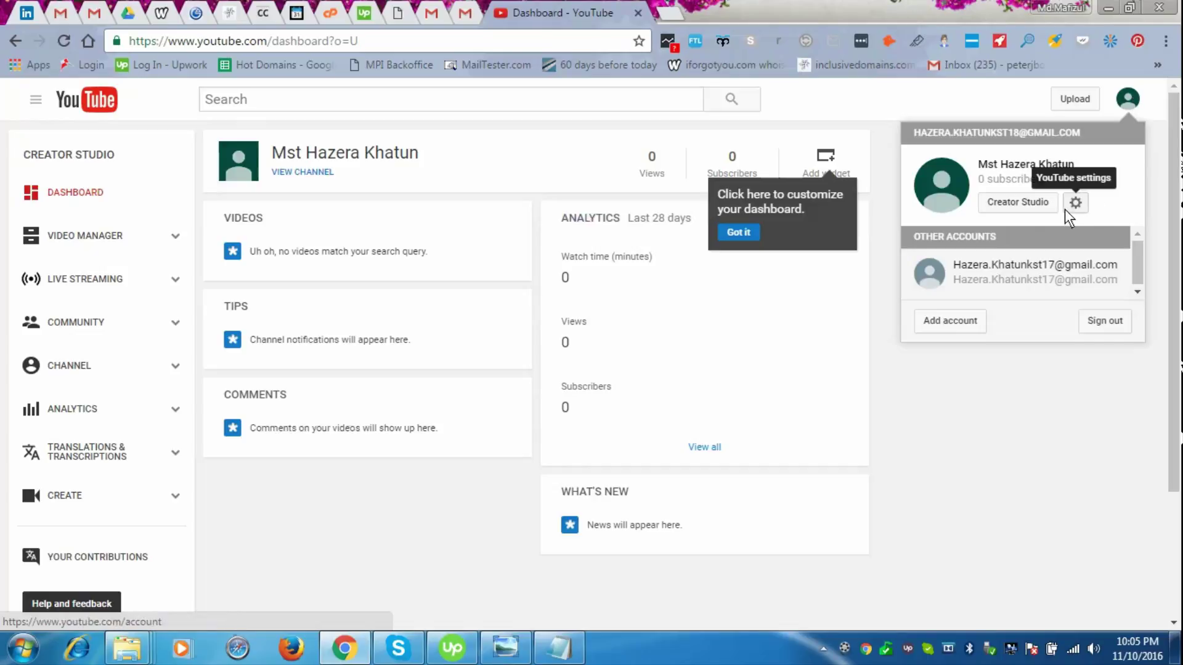
pyautogui.click(1074, 204)
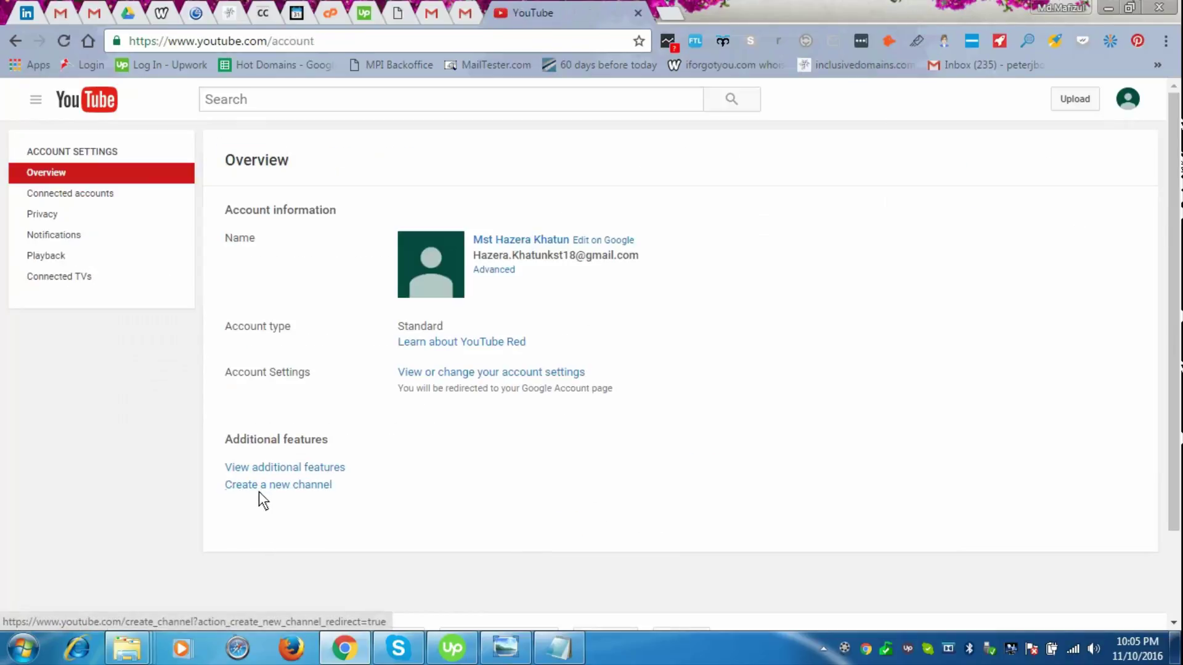
pyautogui.click(293, 486)
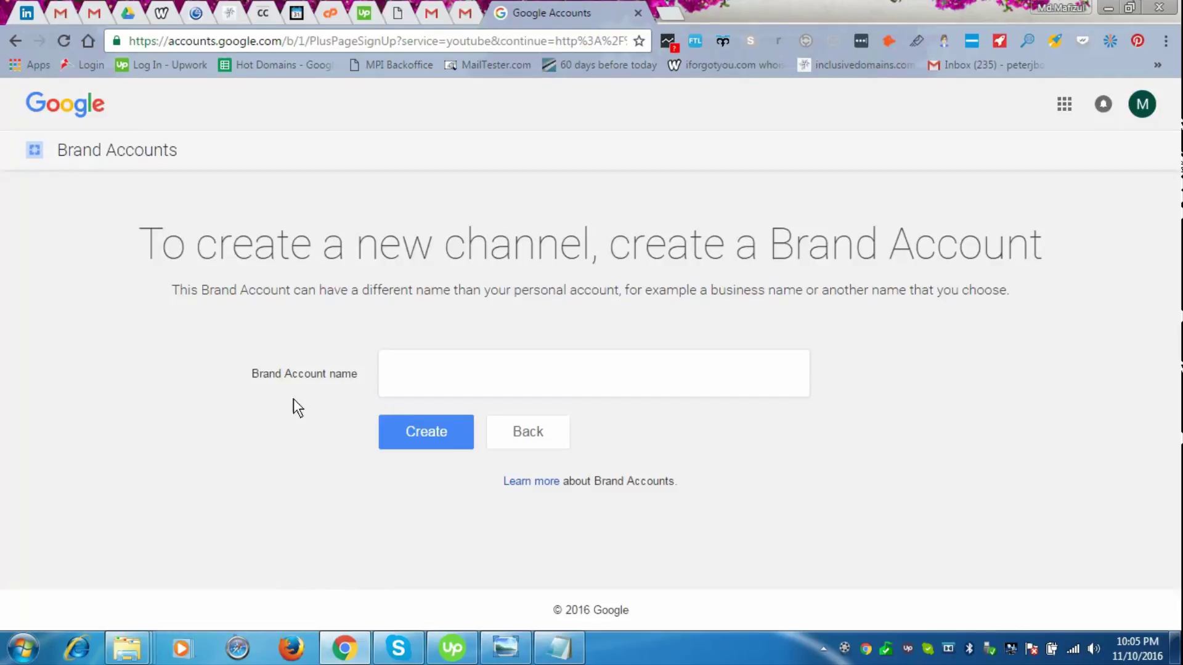
# Leave the Brand Account name blank and return to youtube.com/account.
pyautogui.click(511, 385)
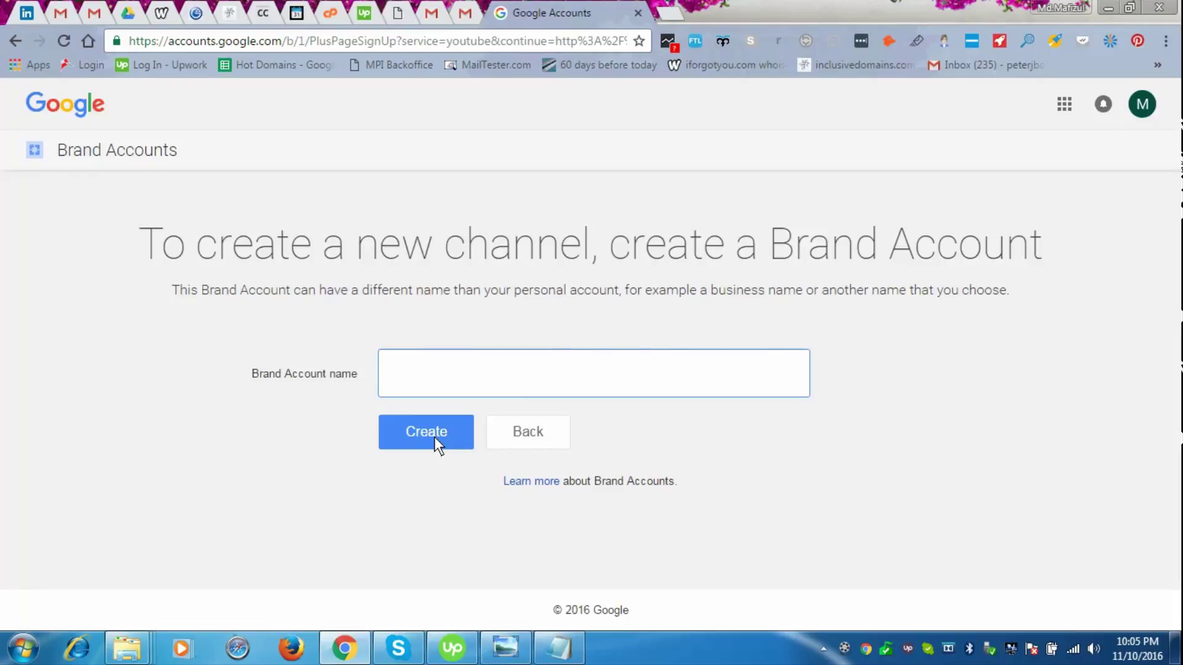
pyautogui.moveTo(143, 245); pyautogui.dragTo(1069, 246)
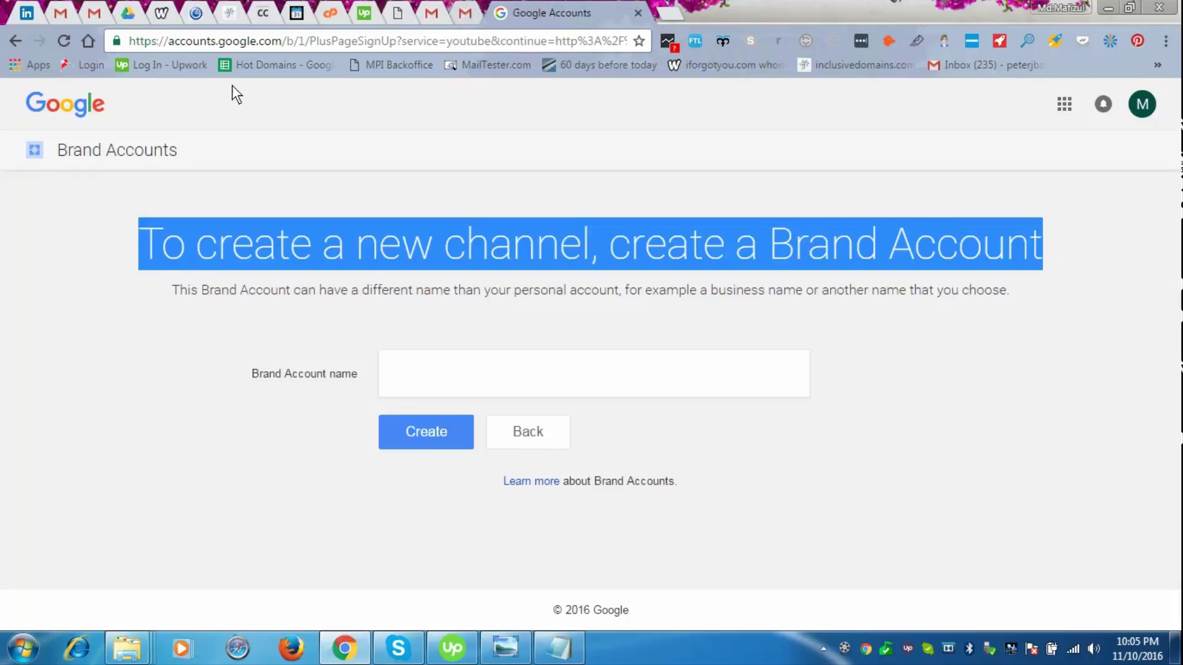
pyautogui.click(14, 42)
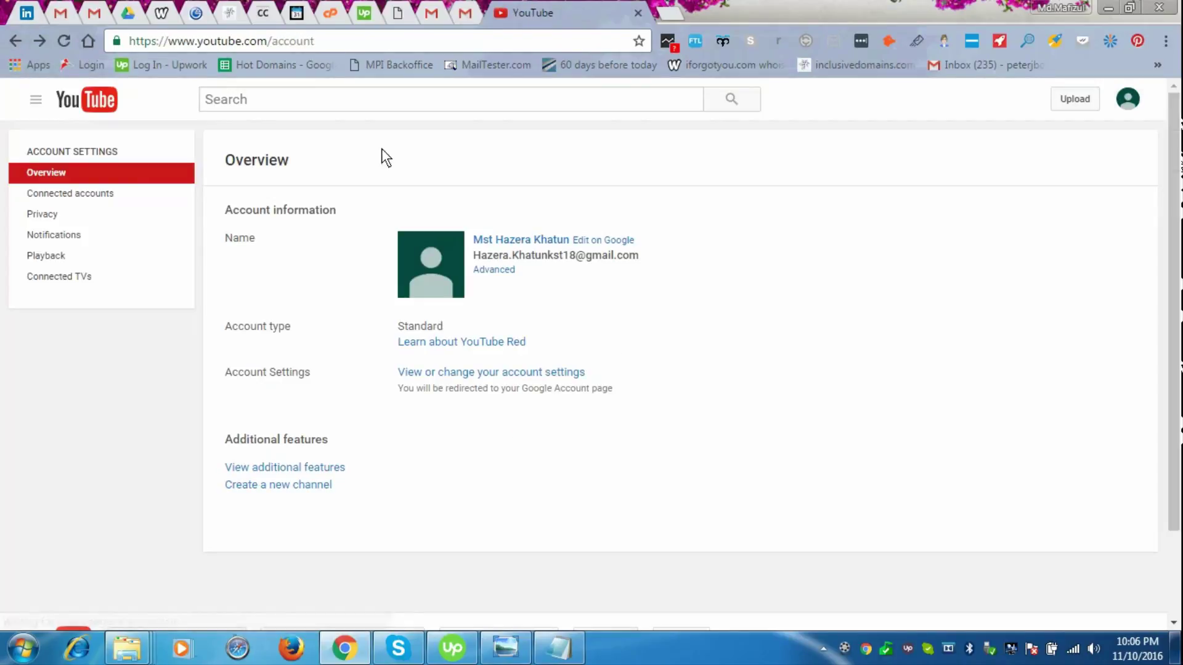
# Open Creator Studio and go to the channel's Status and features page.
pyautogui.click(1127, 99)
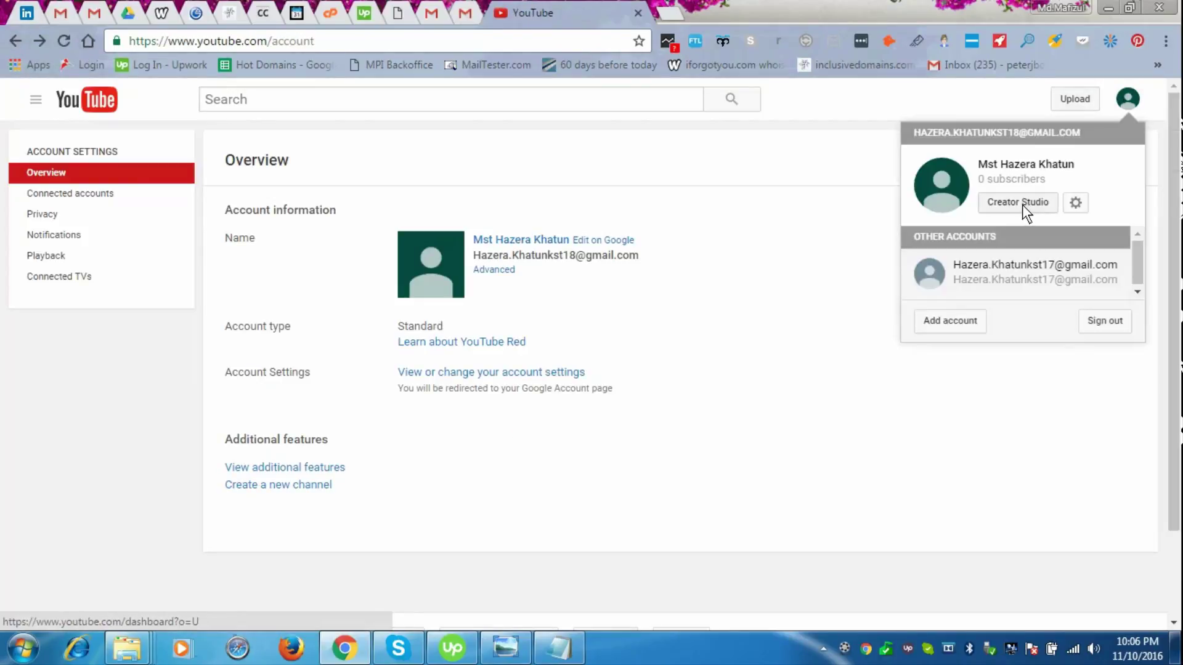
pyautogui.click(1022, 205)
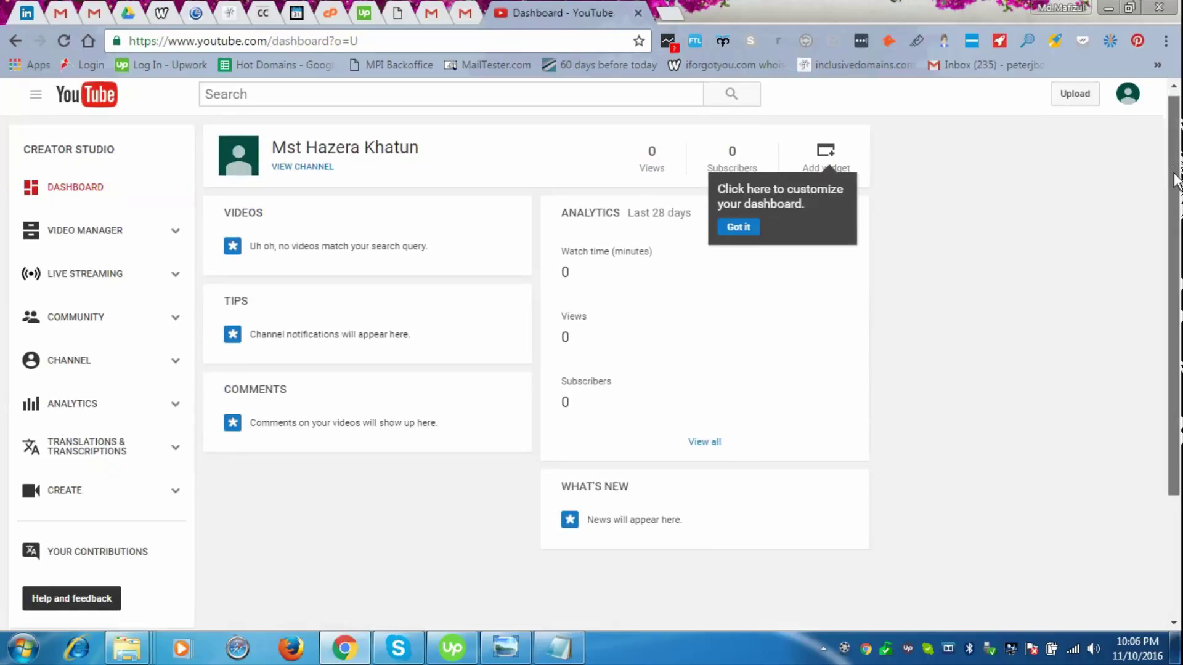
pyautogui.scroll(-1, 1173, 174)
pyautogui.scroll(1, 1176, 142)
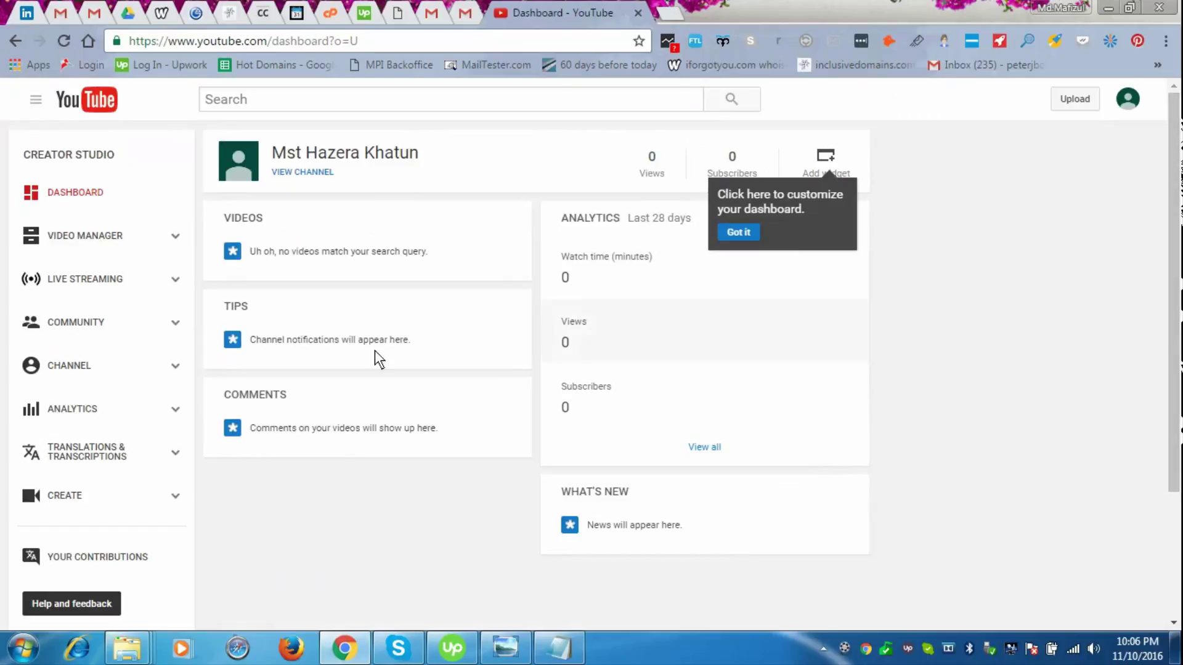
pyautogui.click(62, 369)
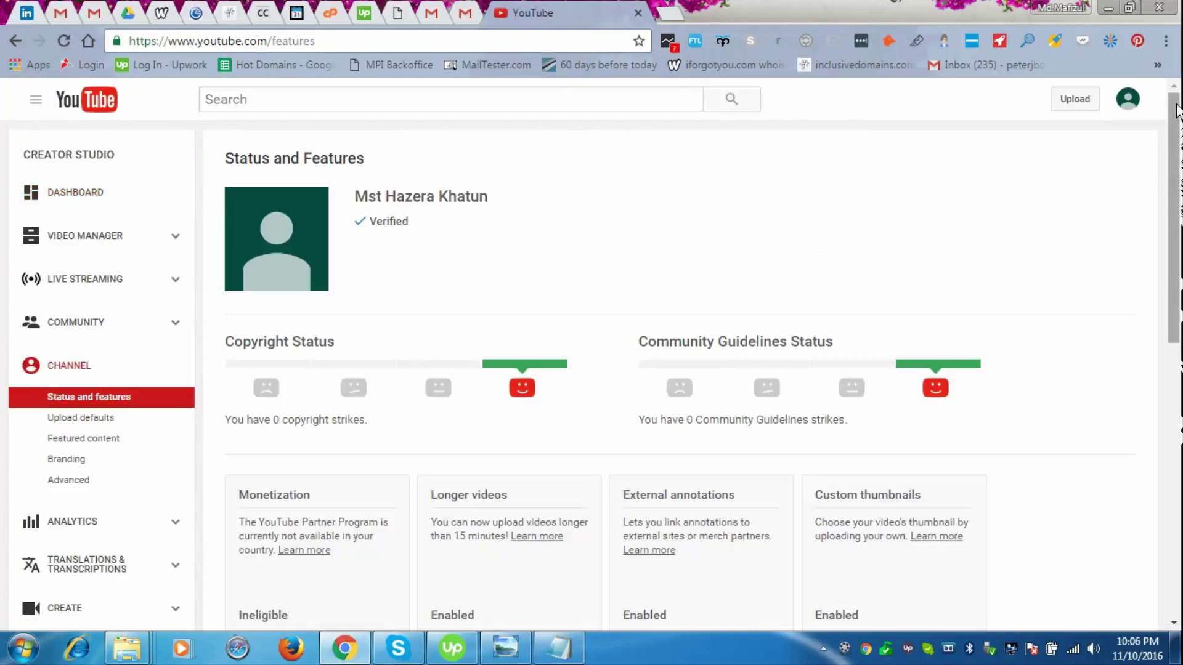
pyautogui.scroll(-1, 1178, 131)
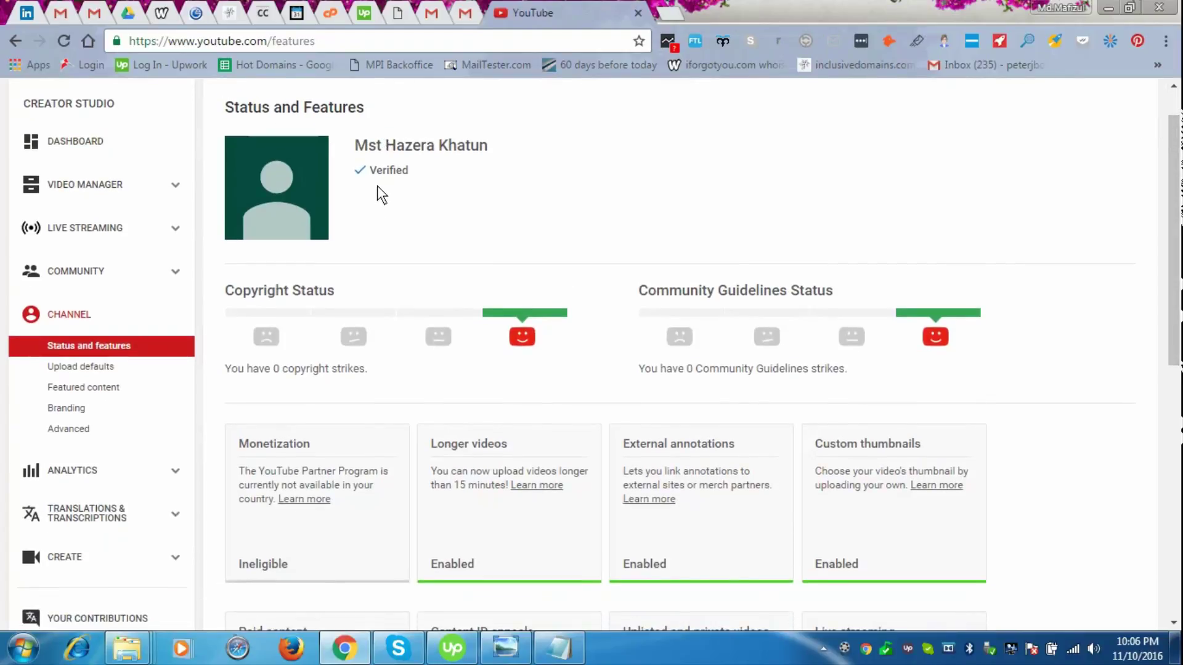
# Highlight the channel name on the Status and features page.
pyautogui.moveTo(356, 146); pyautogui.dragTo(496, 148)
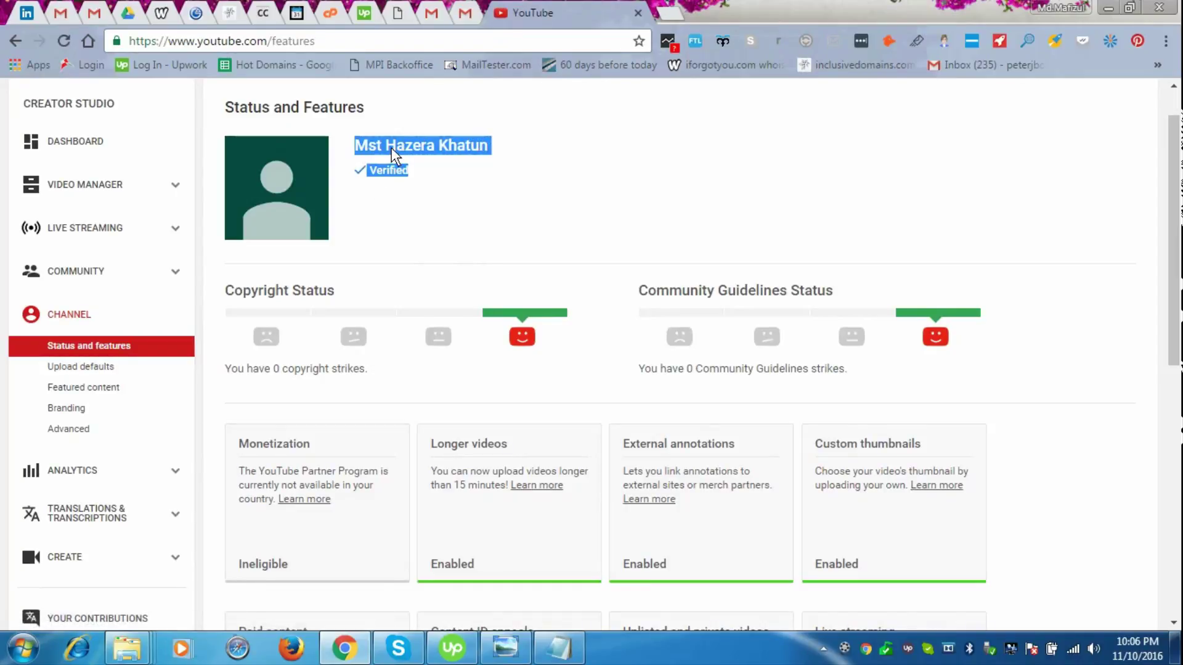
pyautogui.click(383, 174)
pyautogui.moveTo(358, 147); pyautogui.dragTo(423, 174)
pyautogui.click(430, 178)
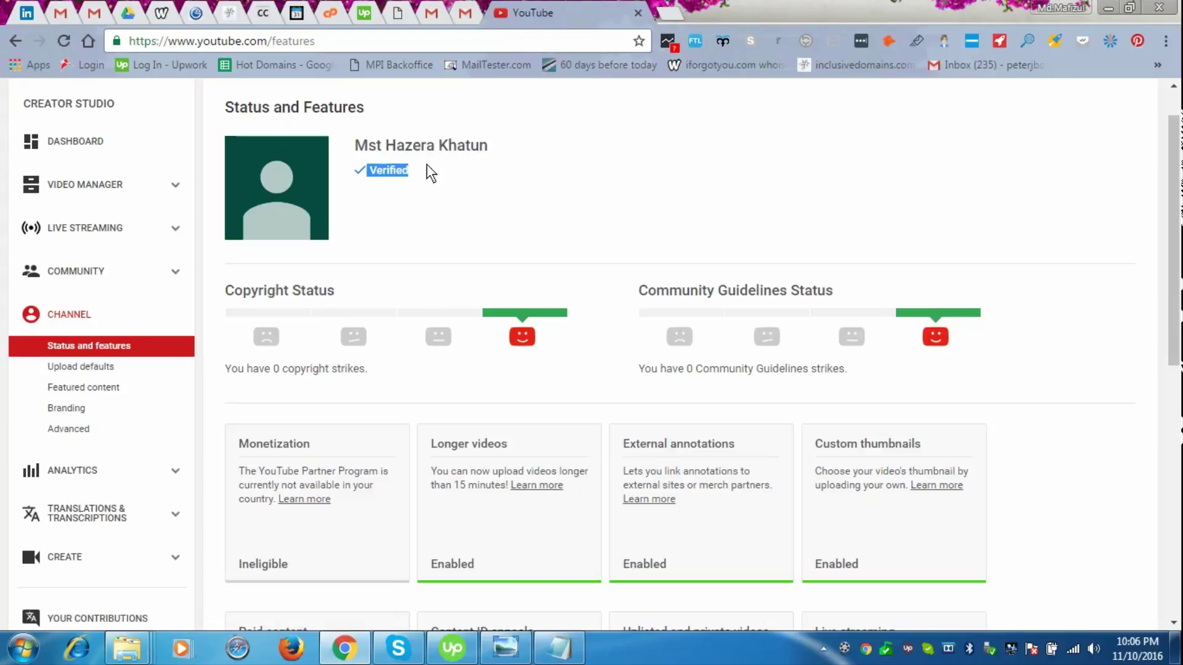
pyautogui.moveTo(359, 146); pyautogui.dragTo(486, 147)
pyautogui.click(486, 175)
# Highlight the channel's Verified status.
pyautogui.moveTo(366, 168); pyautogui.dragTo(417, 168)
pyautogui.moveTo(372, 174); pyautogui.dragTo(437, 175)
pyautogui.moveTo(371, 172); pyautogui.dragTo(421, 169)
pyautogui.click(483, 194)
pyautogui.moveTo(371, 170); pyautogui.dragTo(427, 182)
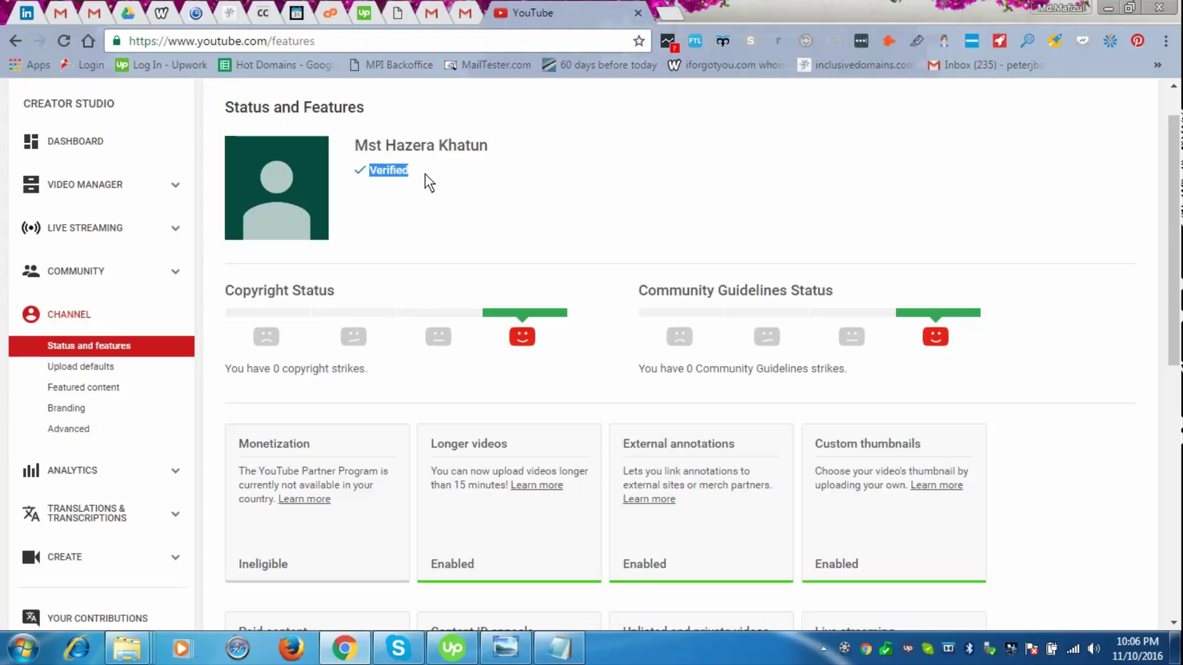
pyautogui.click(462, 173)
pyautogui.click(396, 175)
pyautogui.moveTo(371, 174); pyautogui.dragTo(431, 177)
pyautogui.click(377, 176)
pyautogui.doubleClick(378, 170)
pyautogui.click(1165, 278)
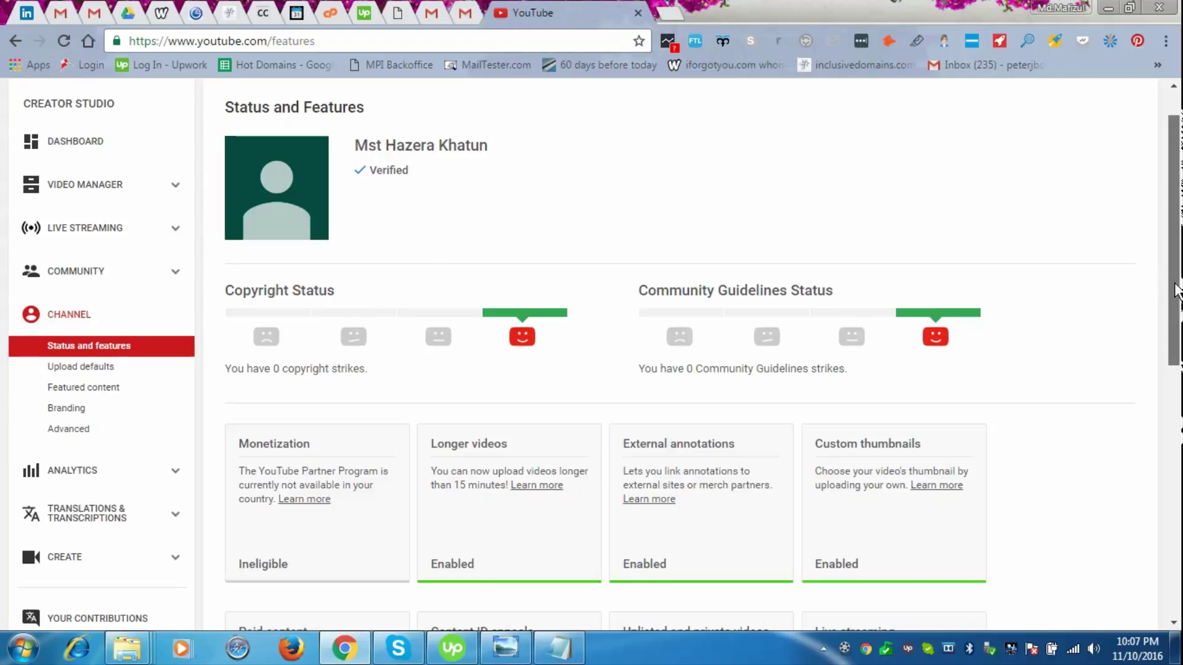
pyautogui.moveTo(1176, 289)
pyautogui.mouseDown()
pyautogui.moveTo(1176, 332)
pyautogui.moveTo(1178, 270)
pyautogui.mouseUp()
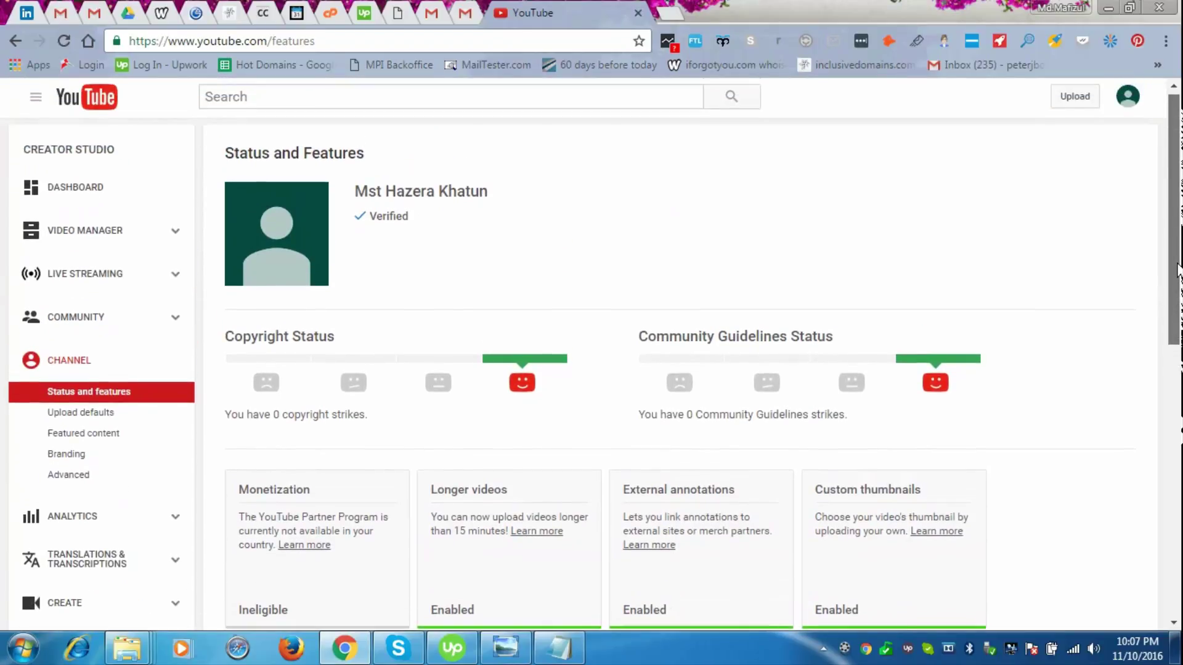
# Point out the Monetization card and Longer videos Enabled, then open Advanced channel settings.
pyautogui.scroll(-3, 534, 367)
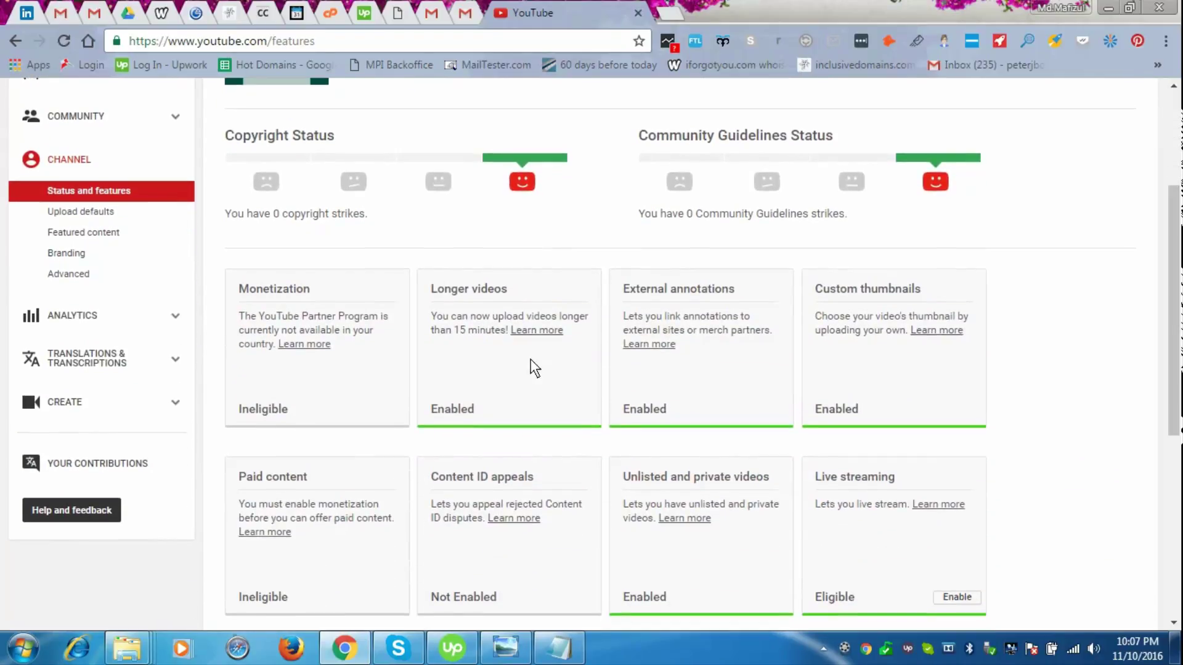
pyautogui.moveTo(238, 288); pyautogui.dragTo(335, 293)
pyautogui.click(291, 409)
pyautogui.moveTo(474, 409); pyautogui.dragTo(449, 413)
pyautogui.moveTo(230, 289)
pyautogui.mouseDown()
pyautogui.moveTo(311, 290)
pyautogui.moveTo(241, 289)
pyautogui.moveTo(253, 294)
pyautogui.mouseUp()
pyautogui.click(484, 416)
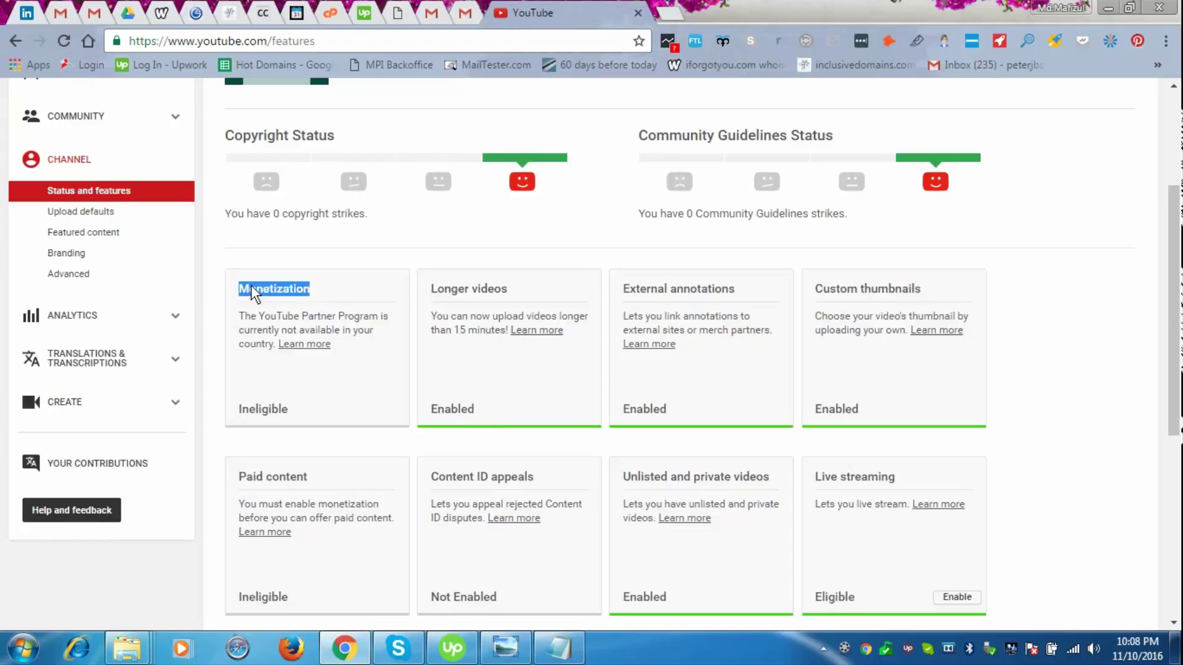
pyautogui.click(328, 295)
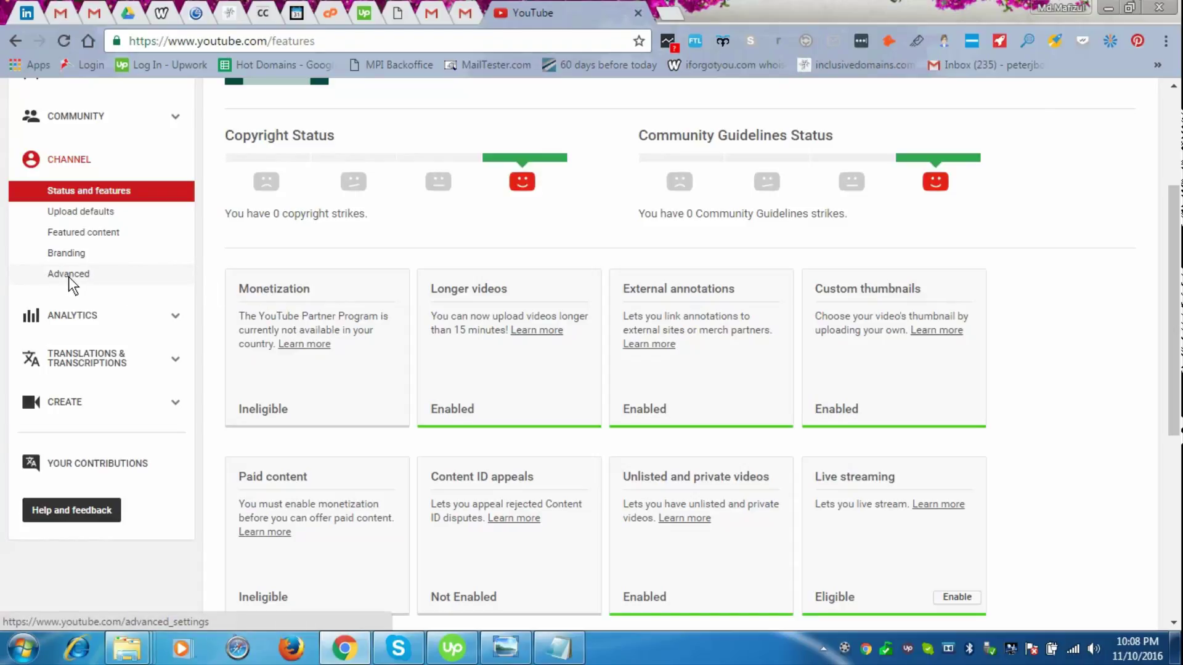
pyautogui.click(68, 275)
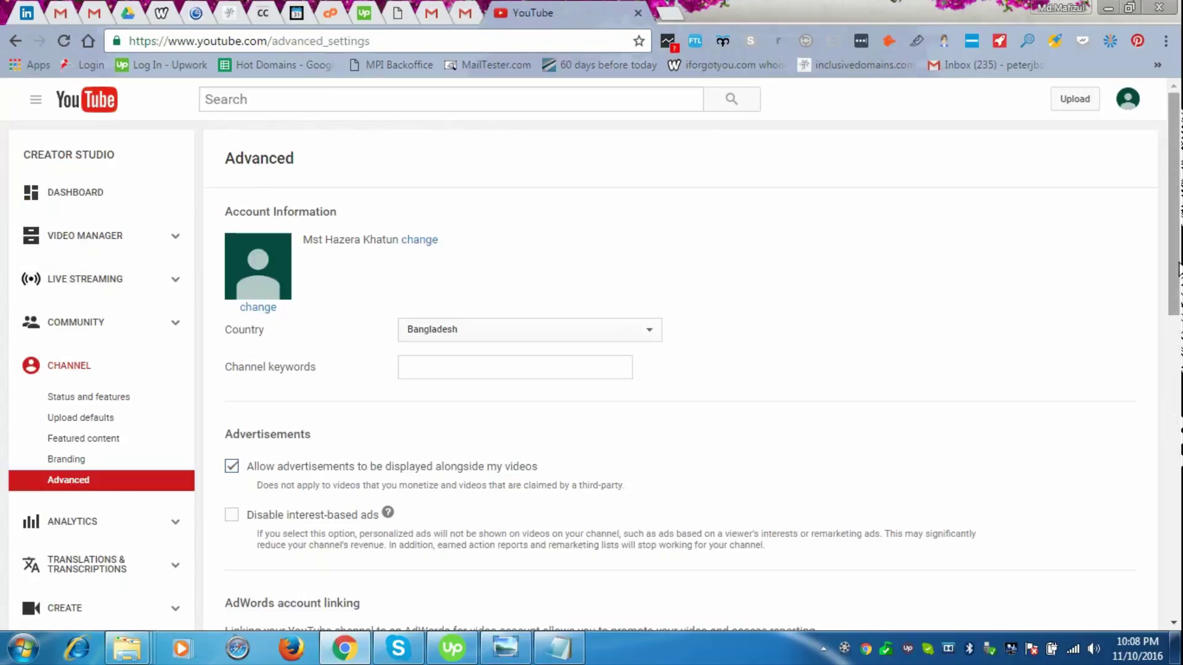
# Change the channel country from Bangladesh to India.
pyautogui.moveTo(1178, 267); pyautogui.dragTo(1173, 213)
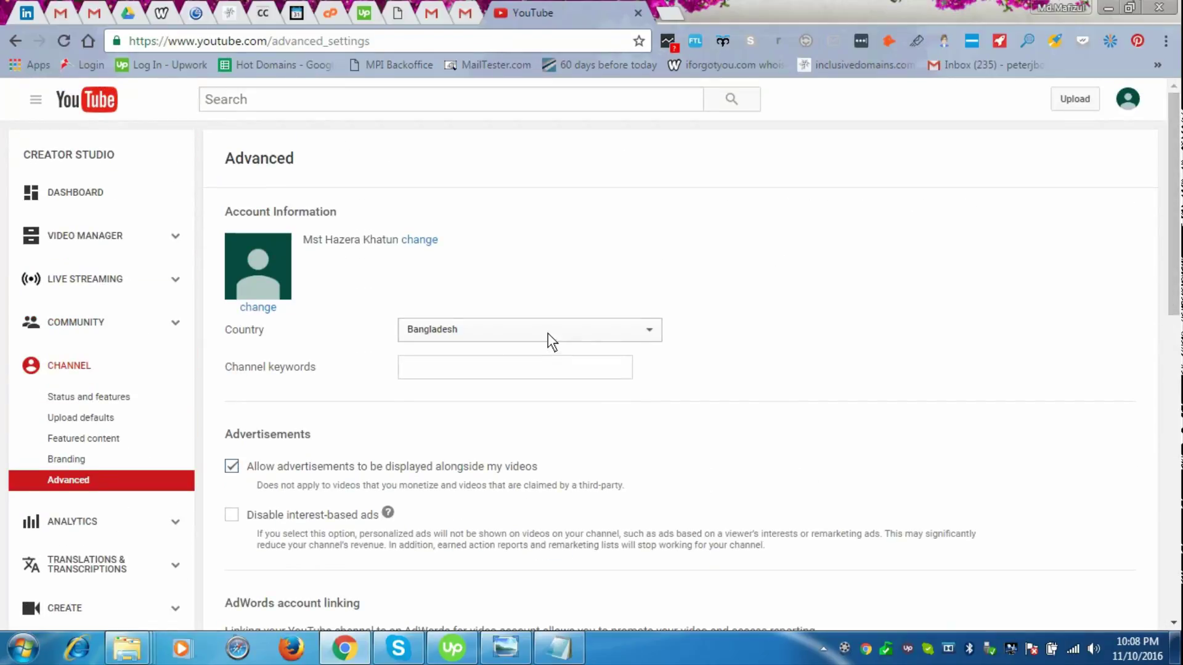
pyautogui.click(606, 329)
pyautogui.moveTo(655, 364); pyautogui.dragTo(656, 468)
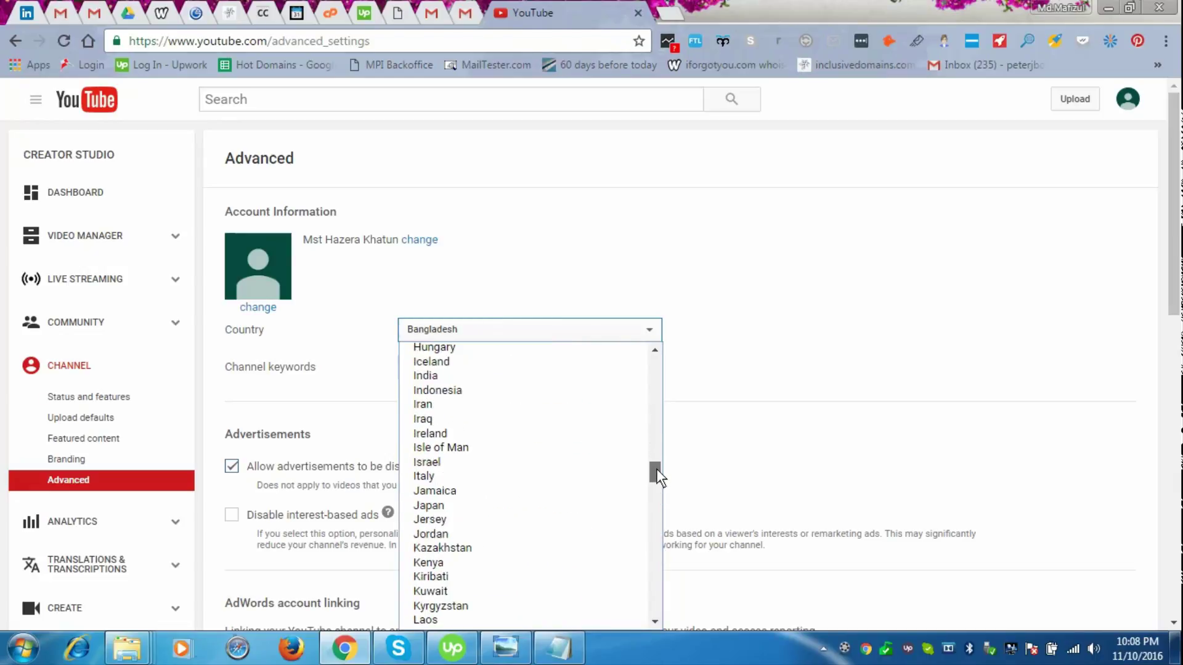
pyautogui.click(449, 373)
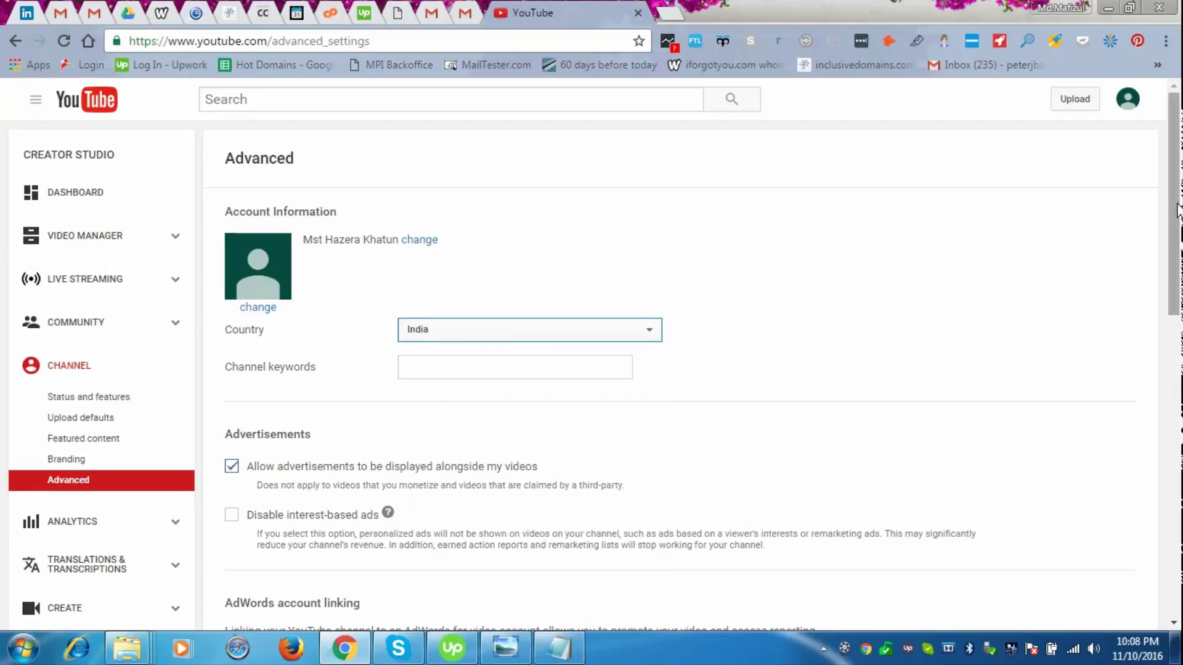
pyautogui.moveTo(1175, 213)
pyautogui.mouseDown()
pyautogui.moveTo(1175, 259)
pyautogui.moveTo(1176, 211)
pyautogui.mouseUp()
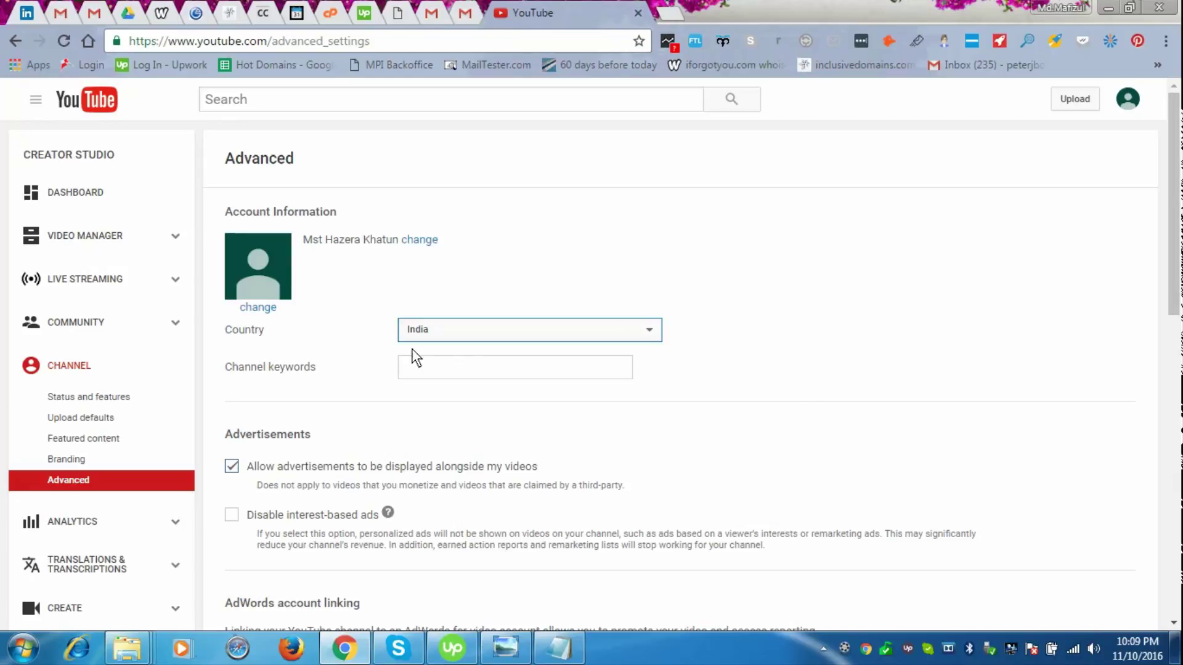
pyautogui.moveTo(1179, 250); pyautogui.dragTo(1179, 263)
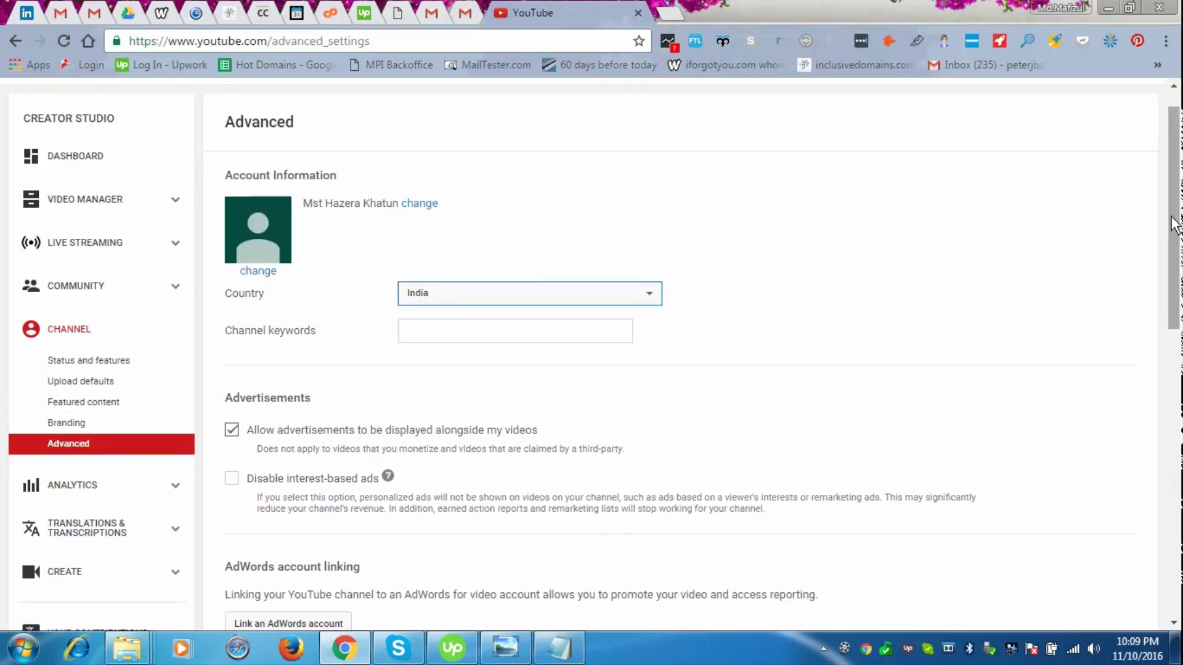
pyautogui.scroll(1, 1170, 228)
# Replace the Channel keywords text 'English Learning' with 'Comedy and'.
pyautogui.click(490, 367)
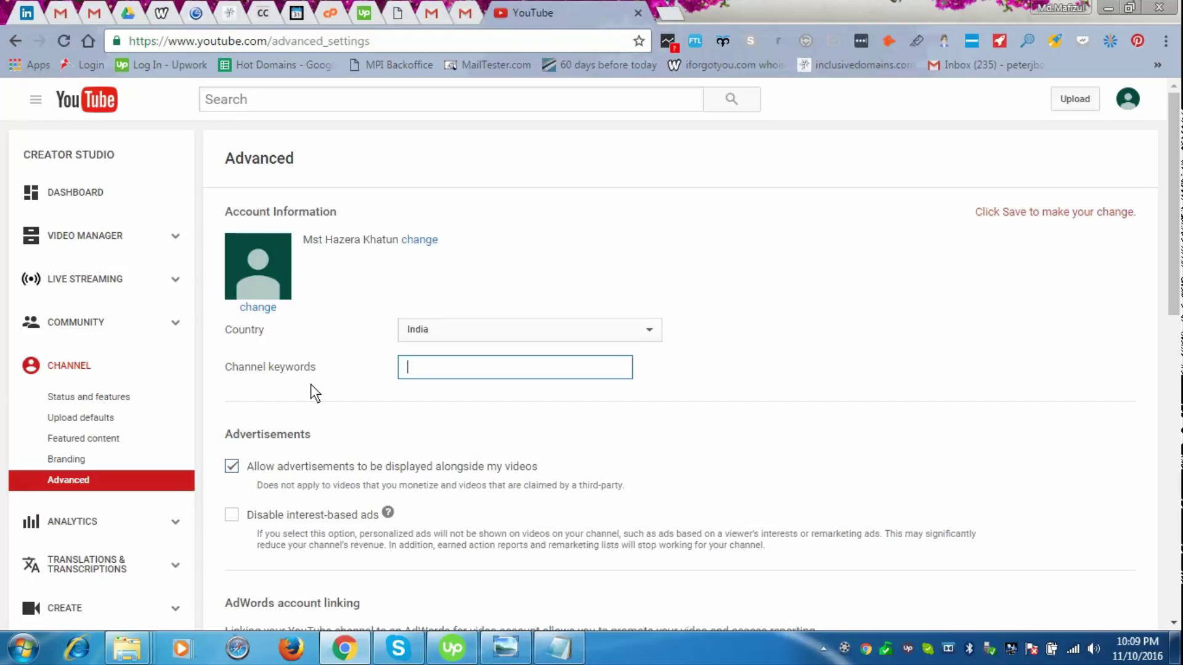
pyautogui.write('English Learning')
pyautogui.moveTo(410, 365); pyautogui.dragTo(520, 366)
pyautogui.press('BackSpace')
pyautogui.write('Comedy and Movie')
# Finish the Channel keywords as 'Comedy and Movie' and deselect the text.
pyautogui.moveTo(524, 371); pyautogui.dragTo(421, 376)
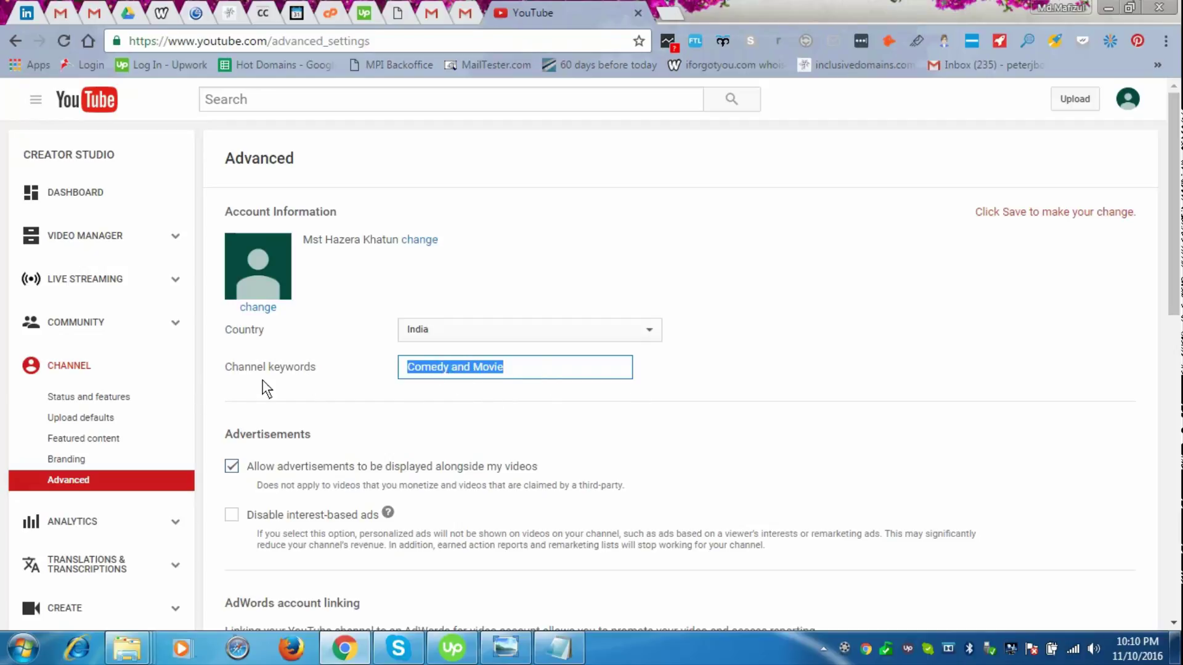
pyautogui.click(542, 364)
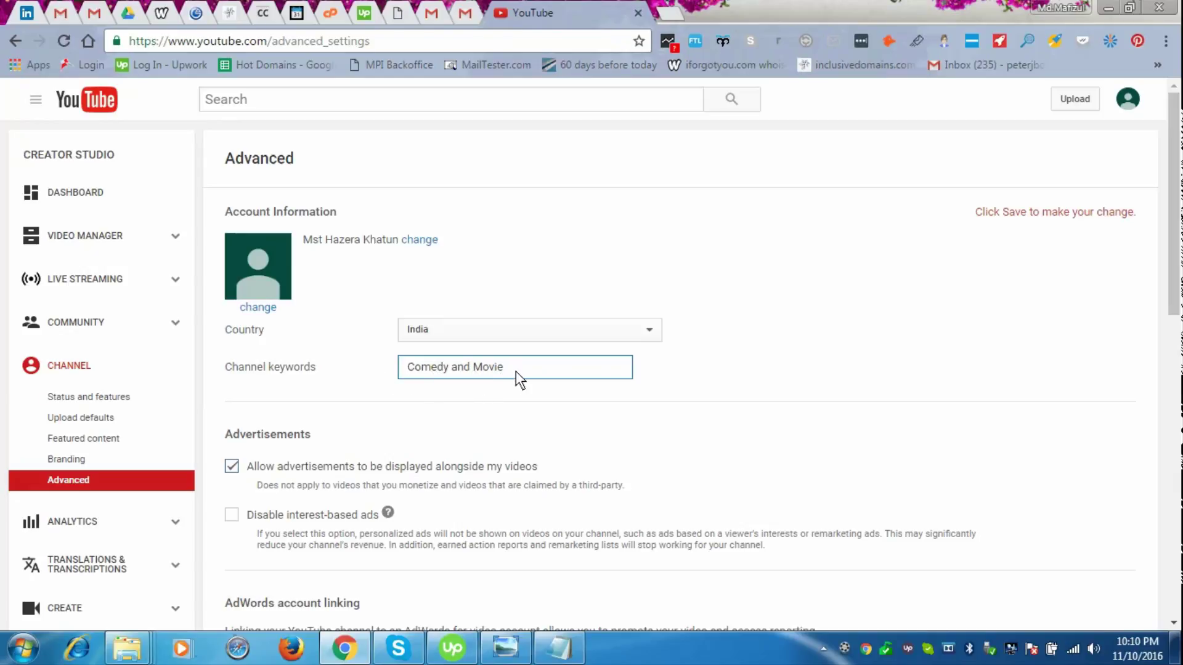
# Save the Advanced settings with country India and keywords 'Comedy and Movie'.
pyautogui.moveTo(1167, 308); pyautogui.dragTo(1169, 576)
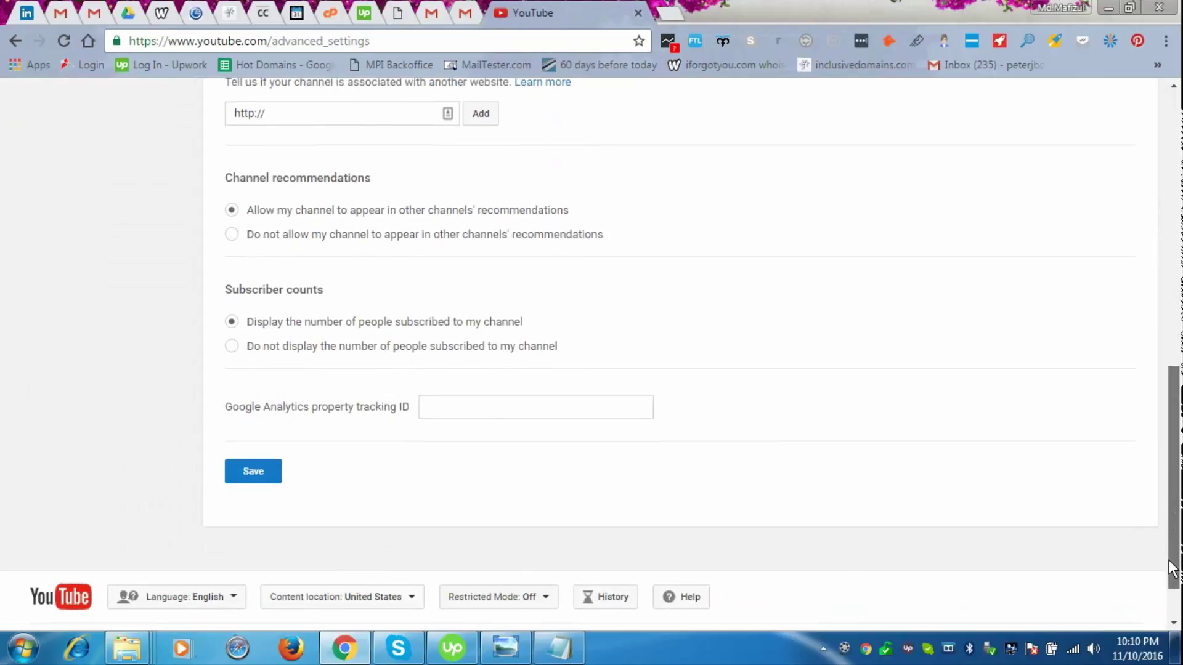
pyautogui.click(249, 462)
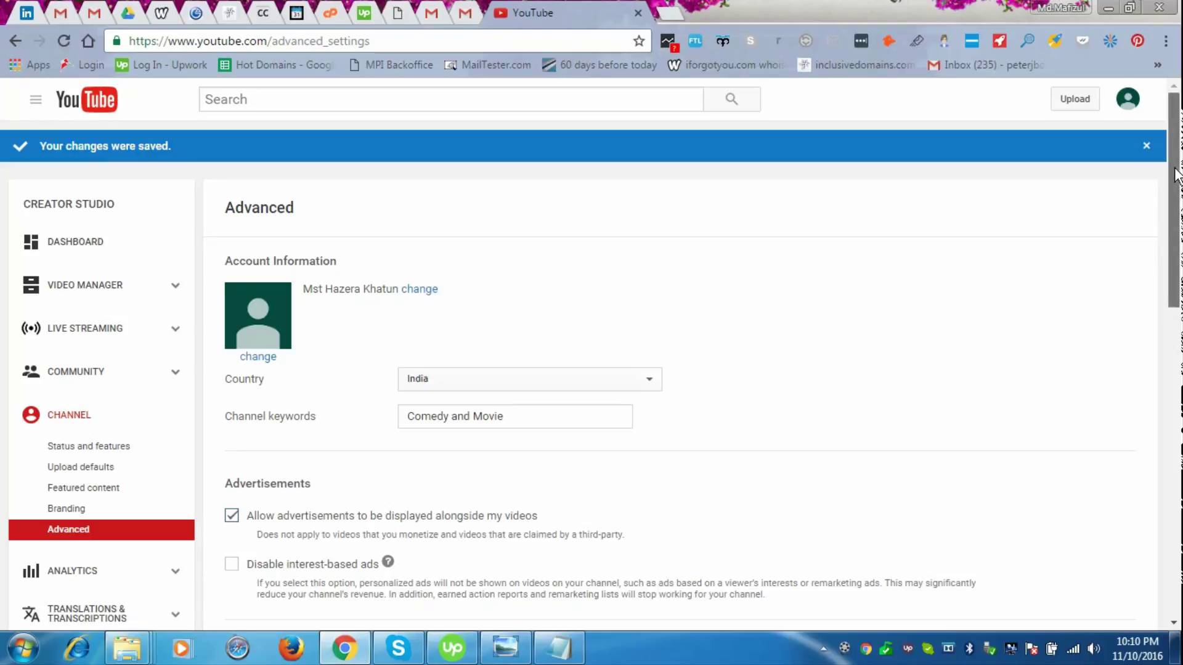
pyautogui.scroll(-2, 76, 313)
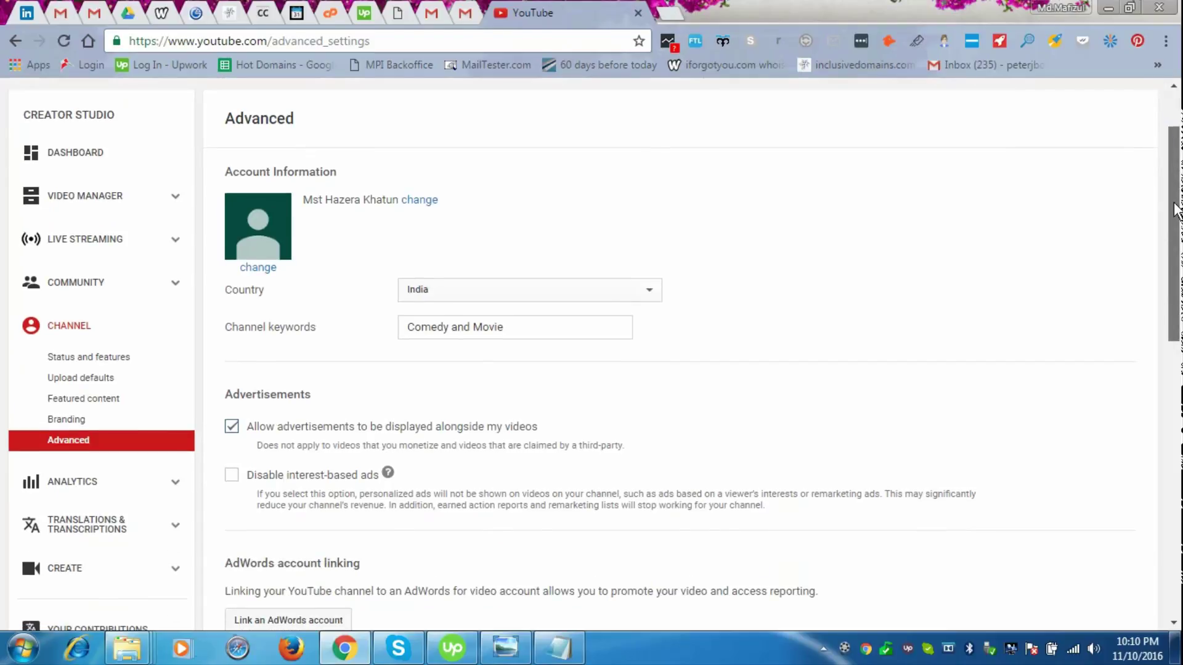
# Return to Status and features and scroll to the Monetization card, now Eligible.
pyautogui.click(62, 326)
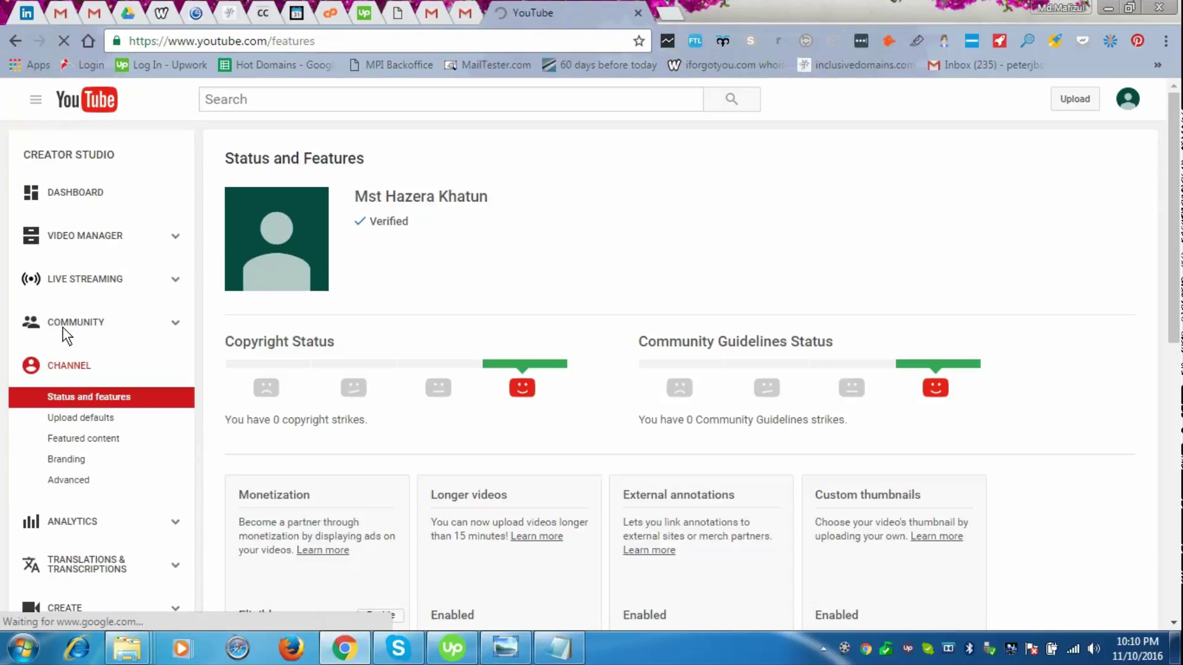
pyautogui.moveTo(1178, 249); pyautogui.dragTo(1178, 364)
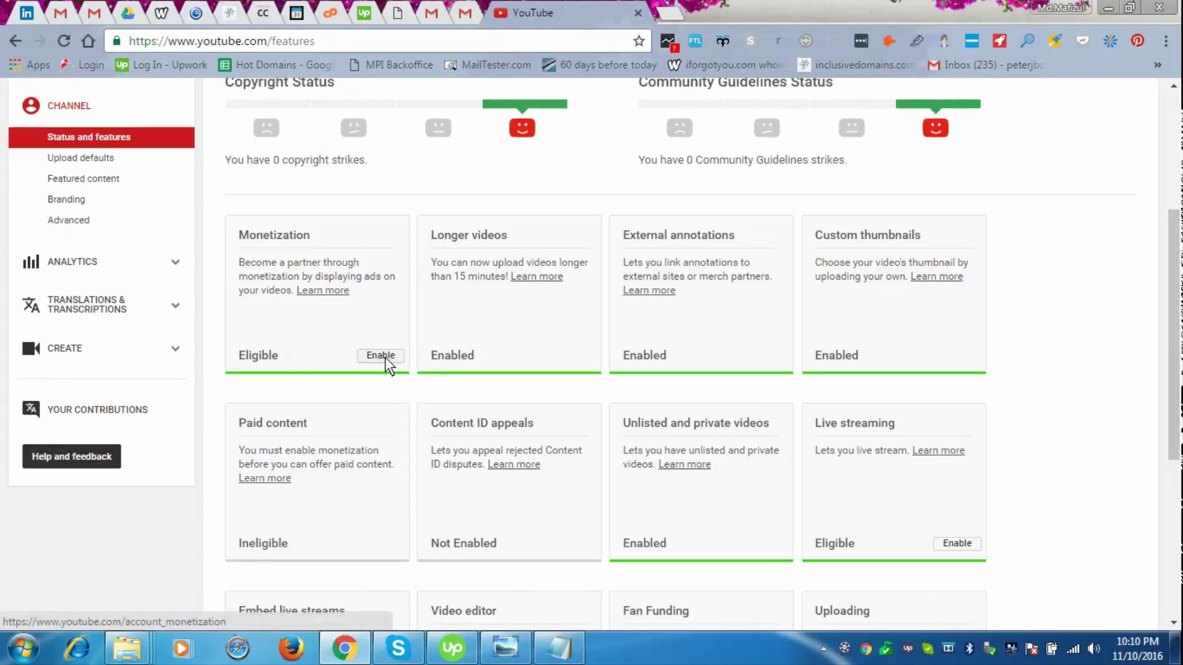
pyautogui.moveTo(1175, 294); pyautogui.dragTo(1175, 228)
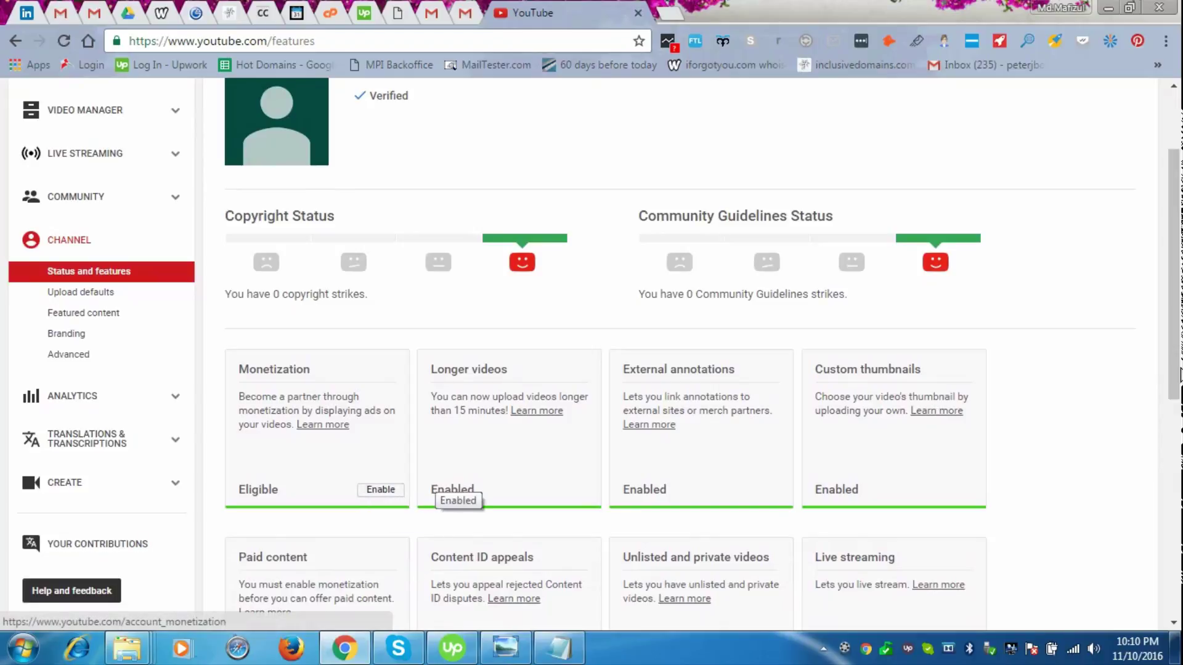
pyautogui.moveTo(1176, 306); pyautogui.dragTo(1180, 217)
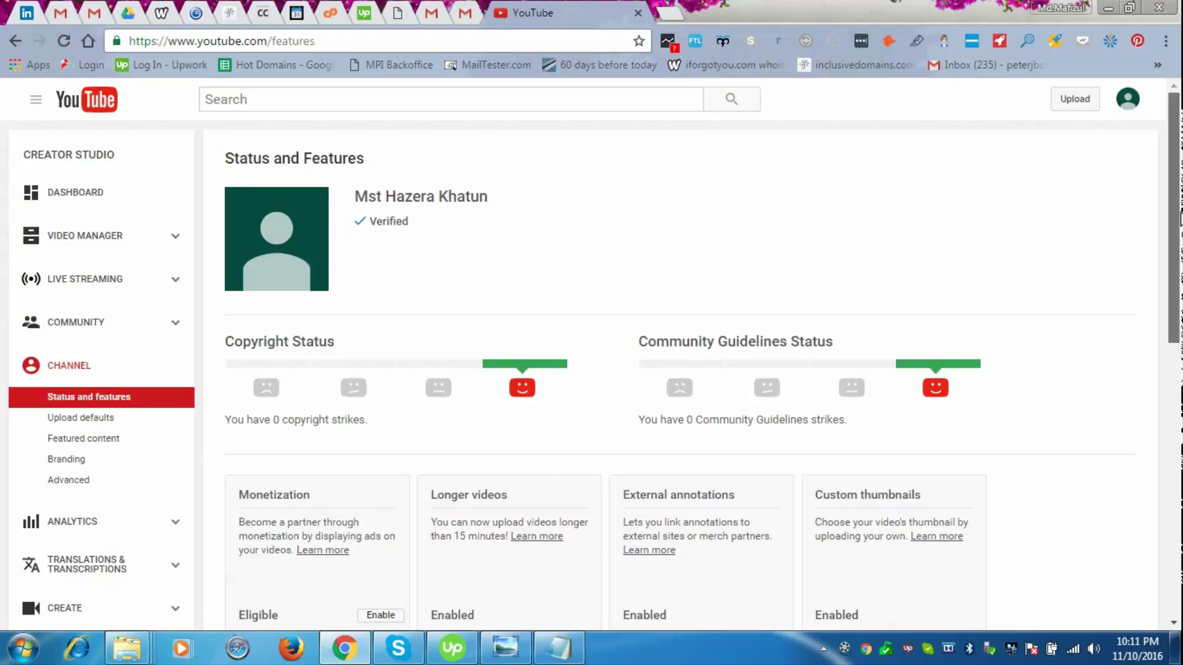
pyautogui.moveTo(1180, 234); pyautogui.dragTo(1180, 210)
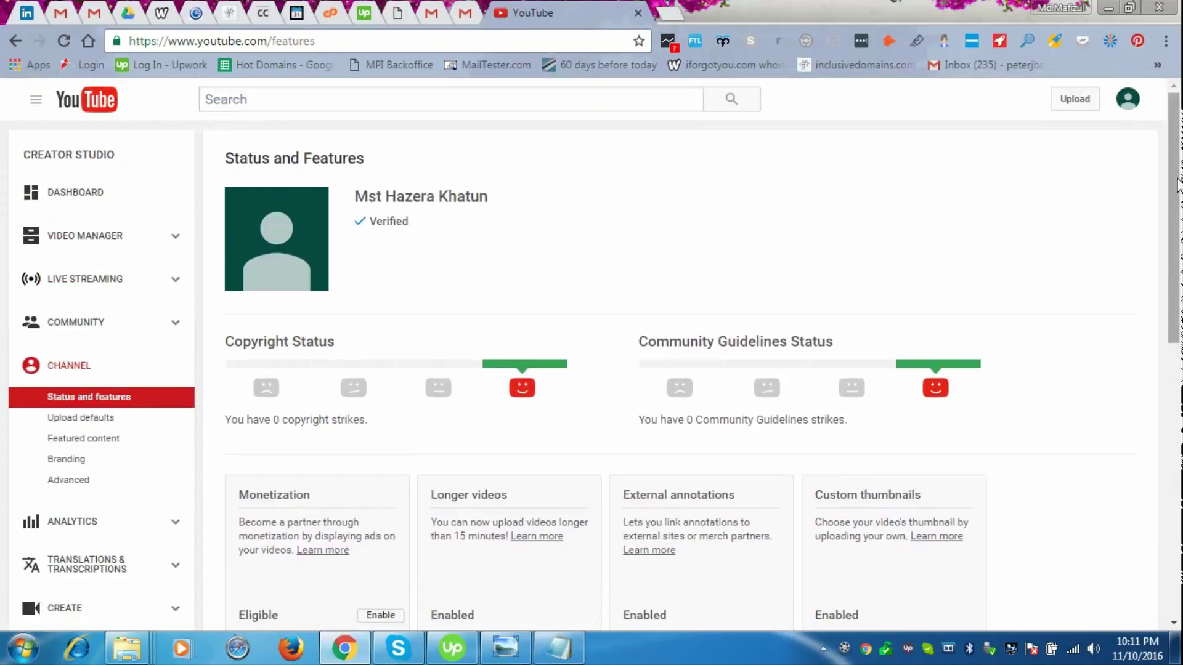
pyautogui.moveTo(1178, 151)
pyautogui.mouseDown()
pyautogui.moveTo(1180, 208)
pyautogui.moveTo(1180, 131)
pyautogui.mouseUp()
pyautogui.moveTo(1177, 152); pyautogui.dragTo(1173, 120)
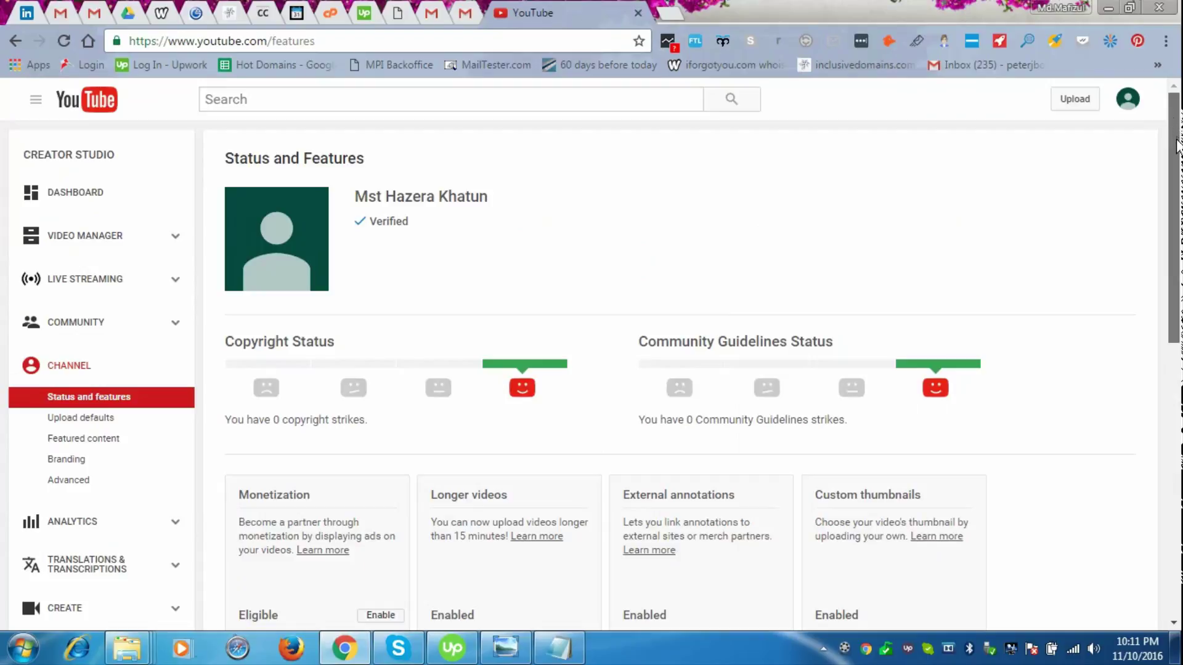
pyautogui.moveTo(1176, 139); pyautogui.dragTo(1178, 237)
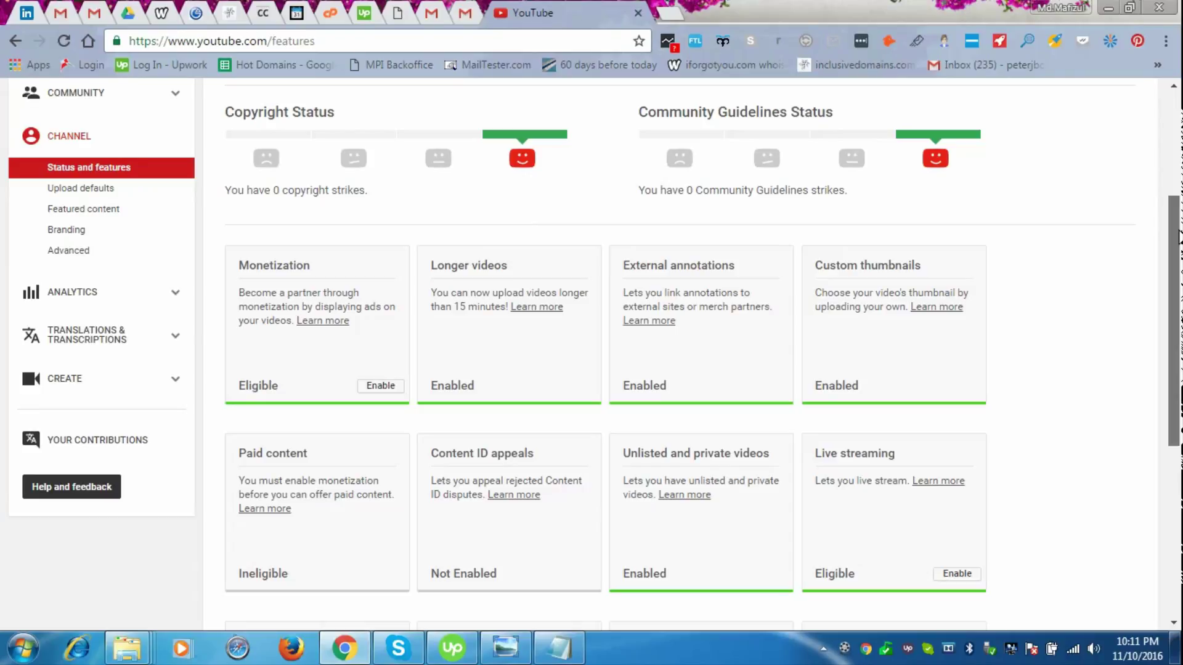
pyautogui.moveTo(1177, 237); pyautogui.dragTo(1178, 128)
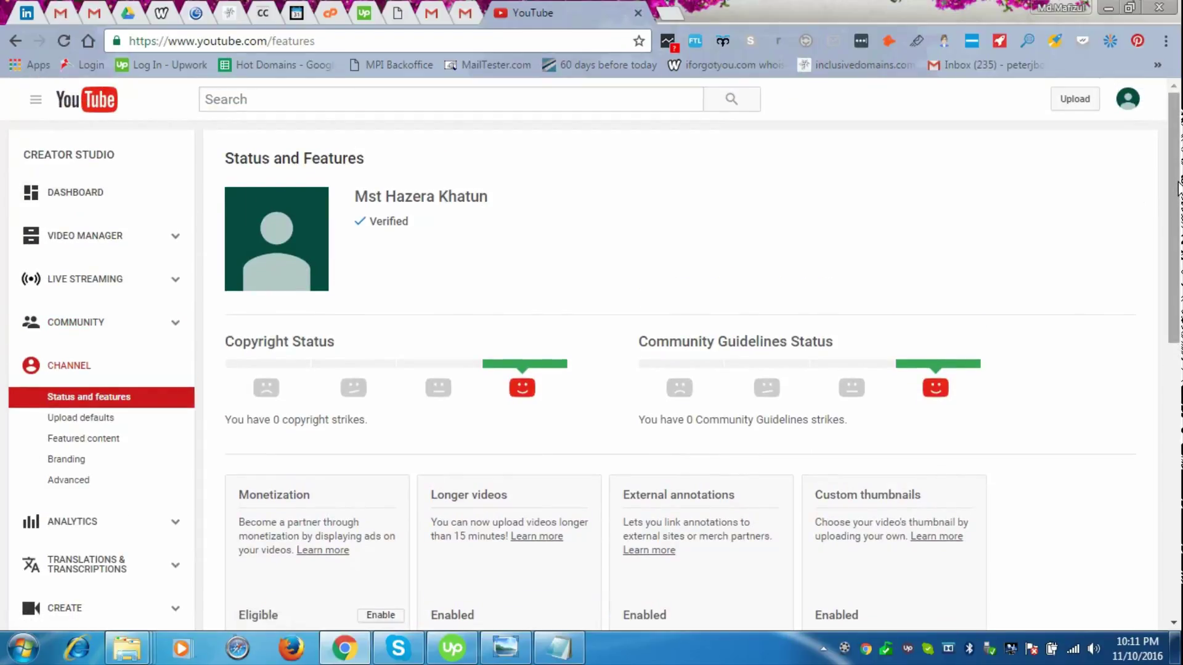
pyautogui.moveTo(1175, 185); pyautogui.dragTo(1178, 249)
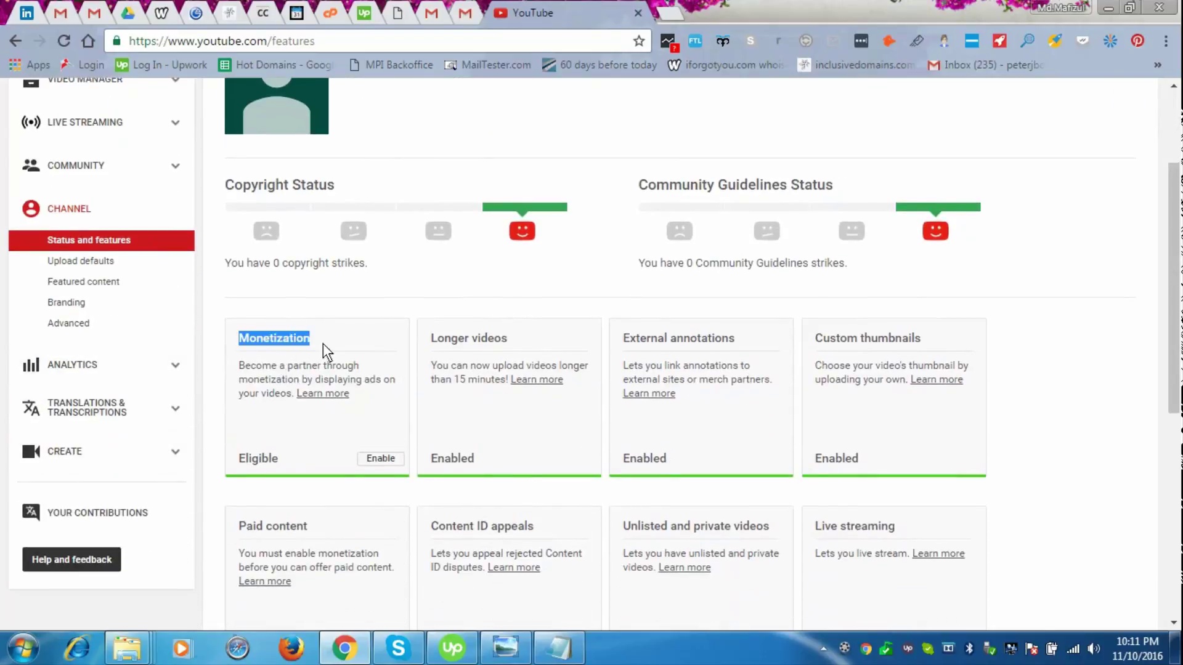
pyautogui.click(308, 420)
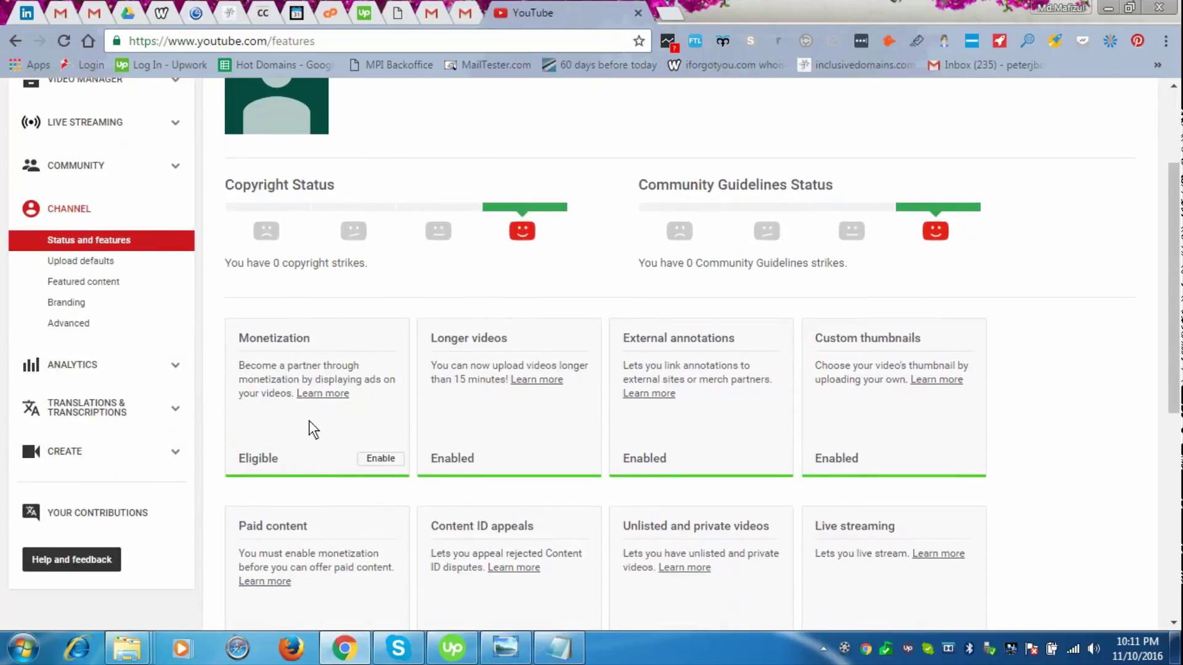
# Enable monetization on the Monetization card to bring up the Partner Program Terms agreement.
pyautogui.click(380, 459)
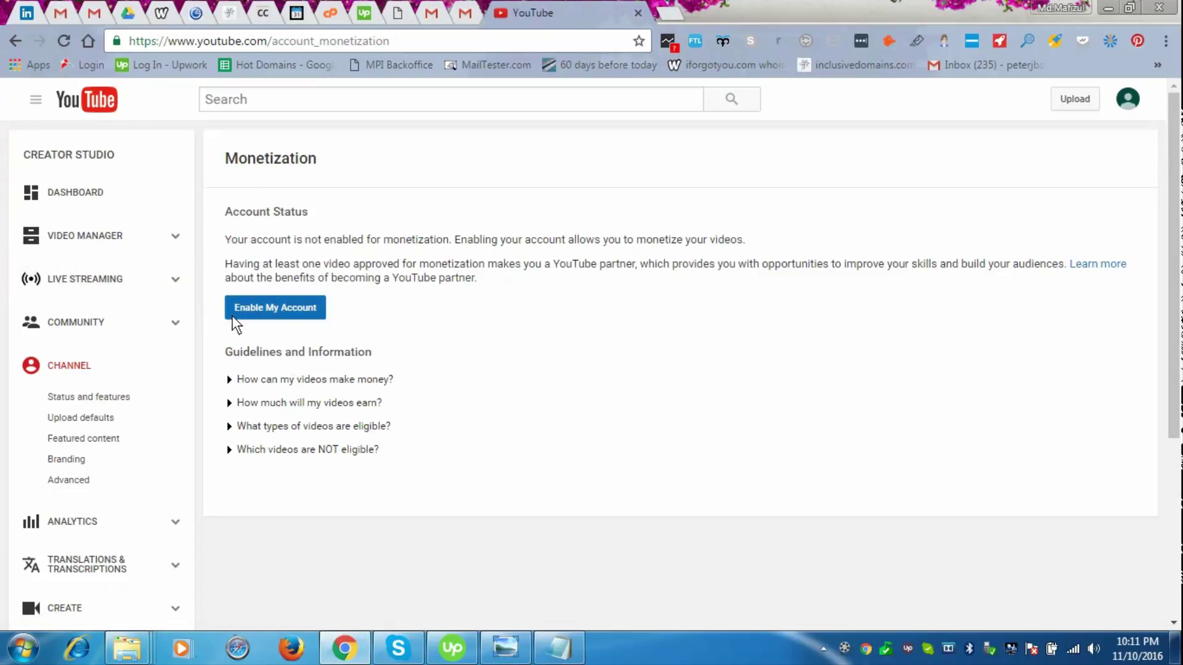
pyautogui.click(279, 309)
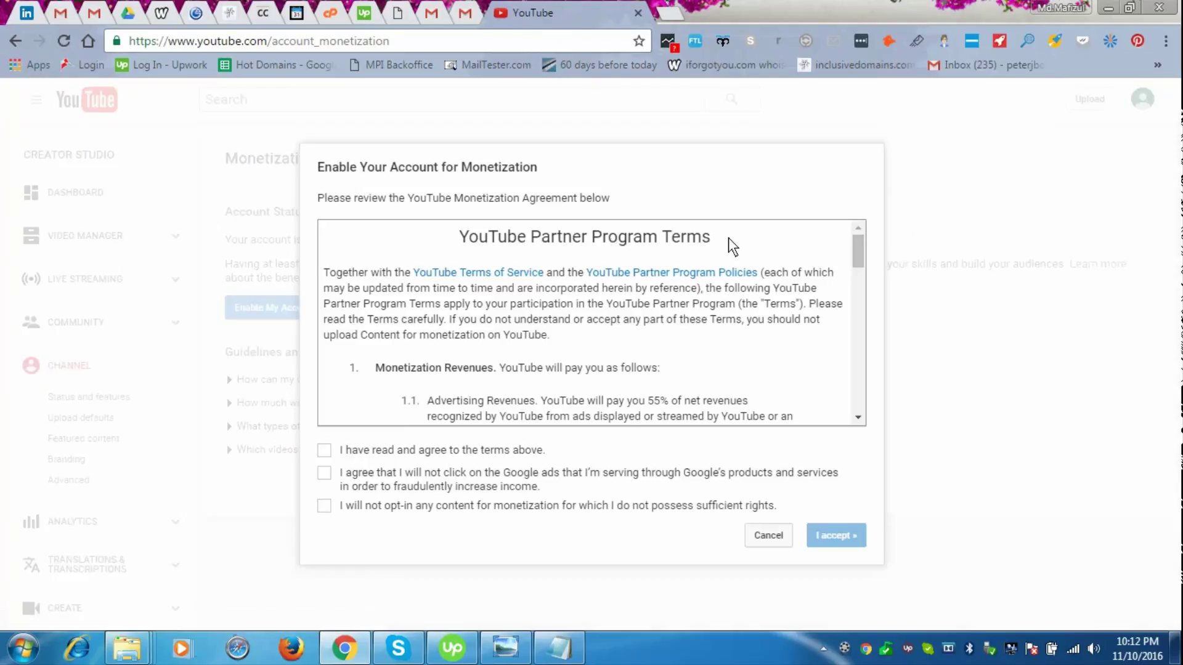
# Read the Partner Program Terms, tick the agreement boxes, including not clicking own ads and content rights, and accept.
pyautogui.moveTo(714, 240); pyautogui.dragTo(431, 240)
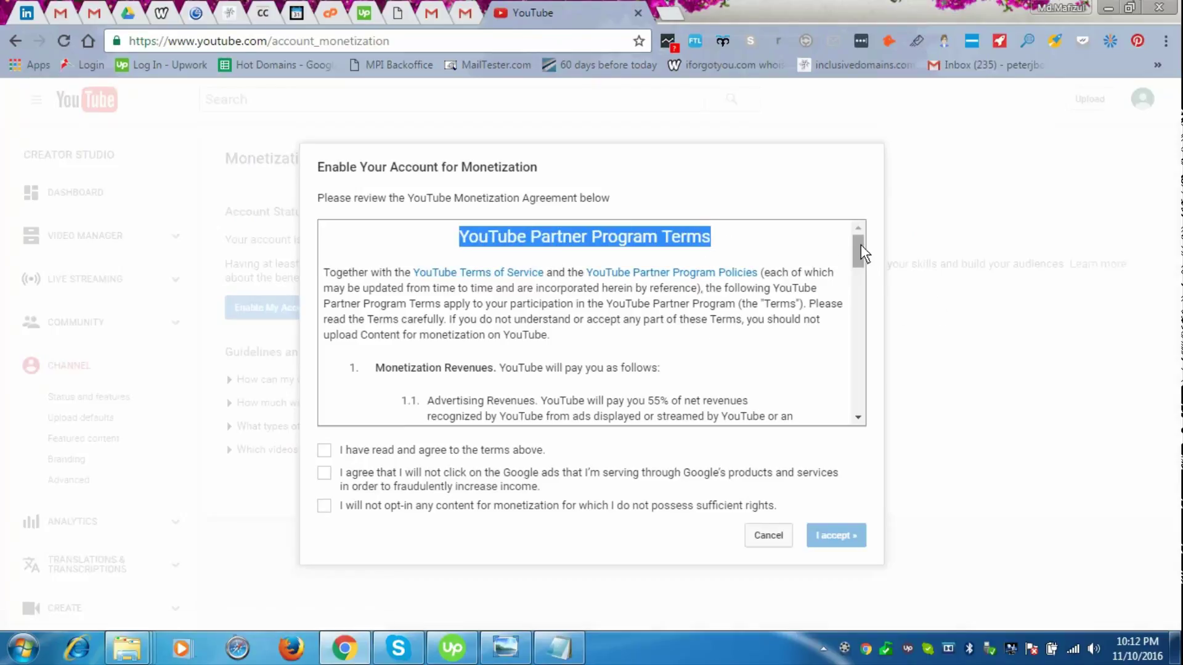
pyautogui.moveTo(859, 245); pyautogui.dragTo(865, 431)
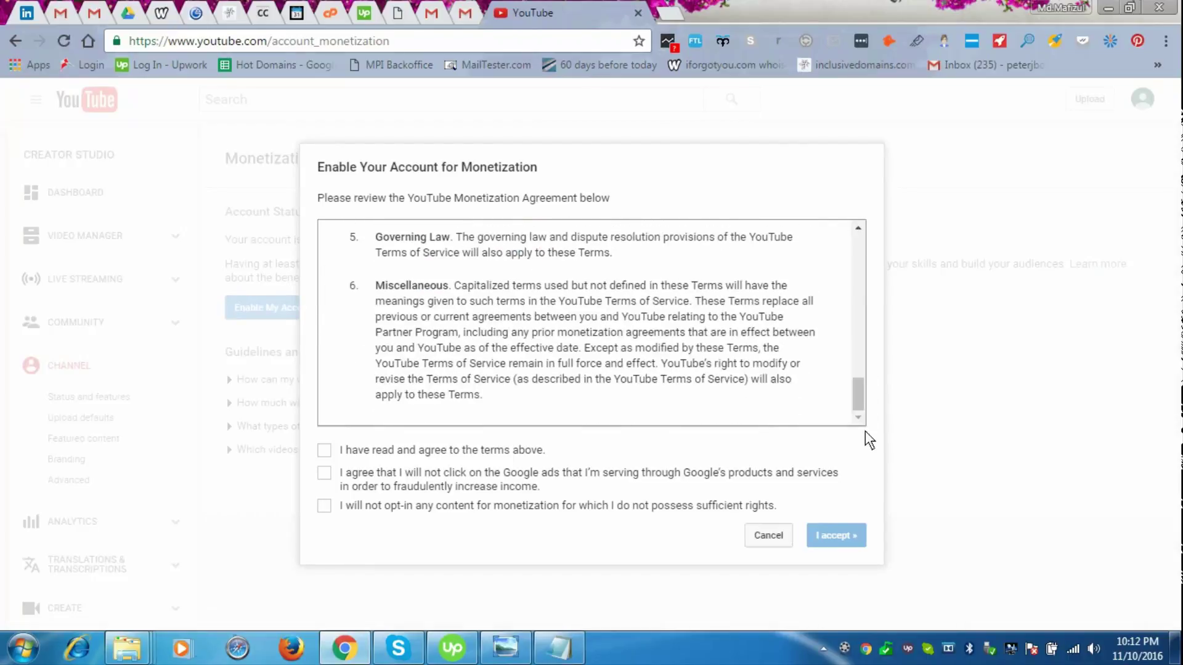
pyautogui.click(324, 475)
pyautogui.click(320, 508)
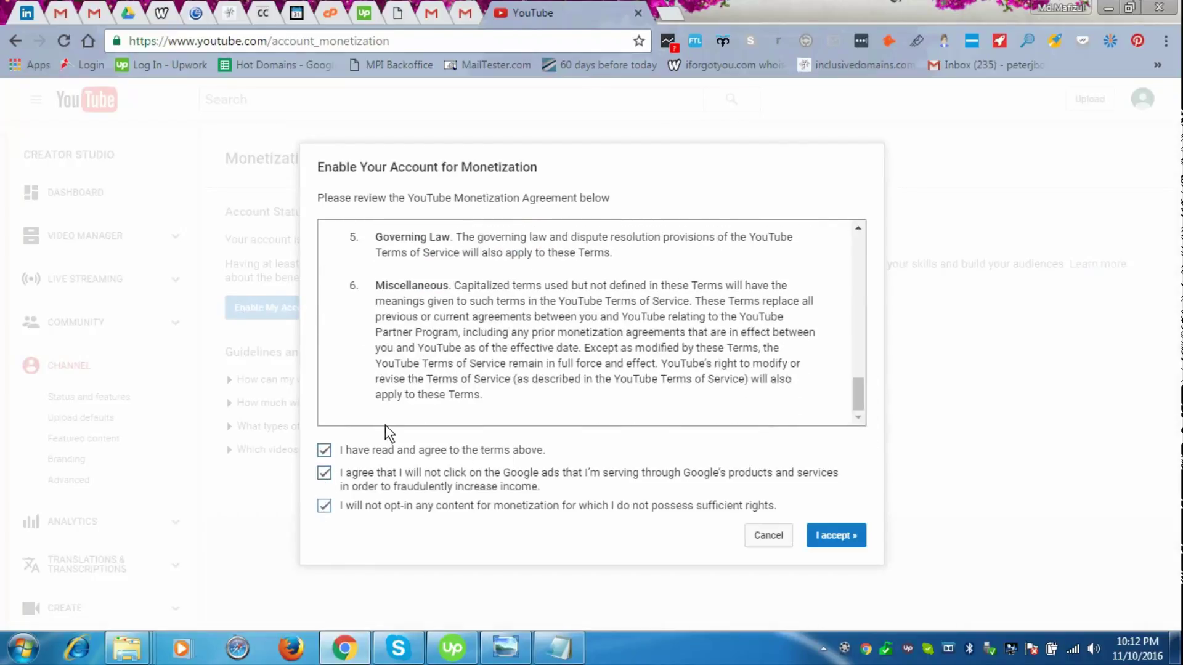
pyautogui.click(835, 535)
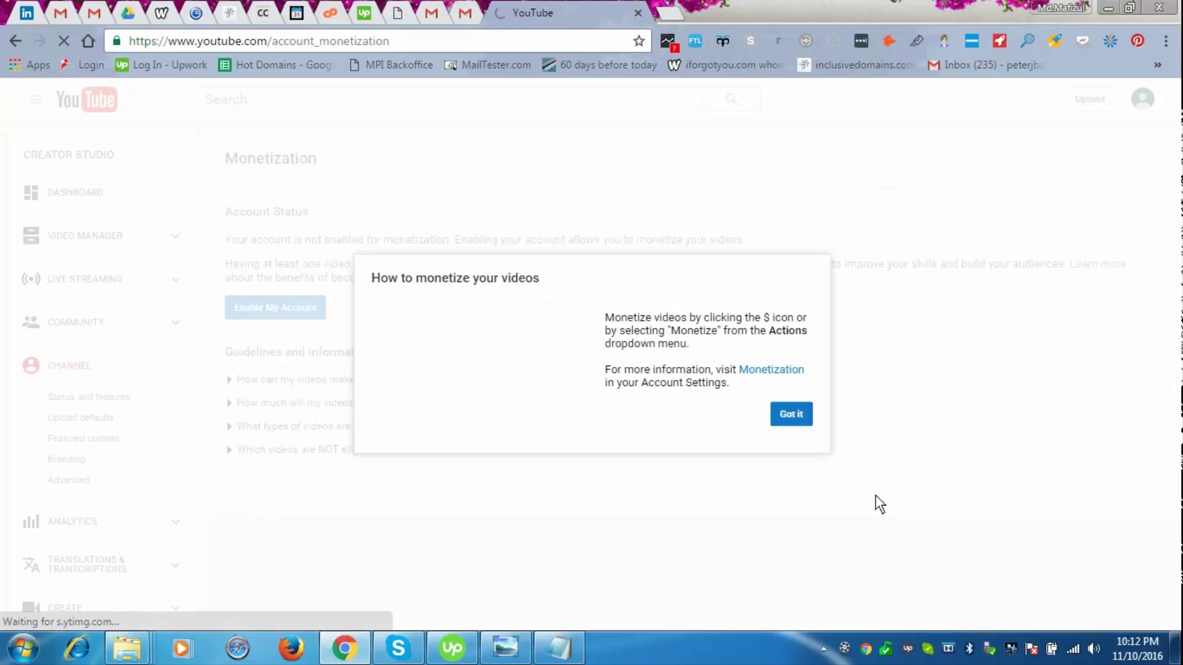
# Dismiss the monetization tips and review the Verified status and Enabled monetization on Status and Features.
pyautogui.click(788, 416)
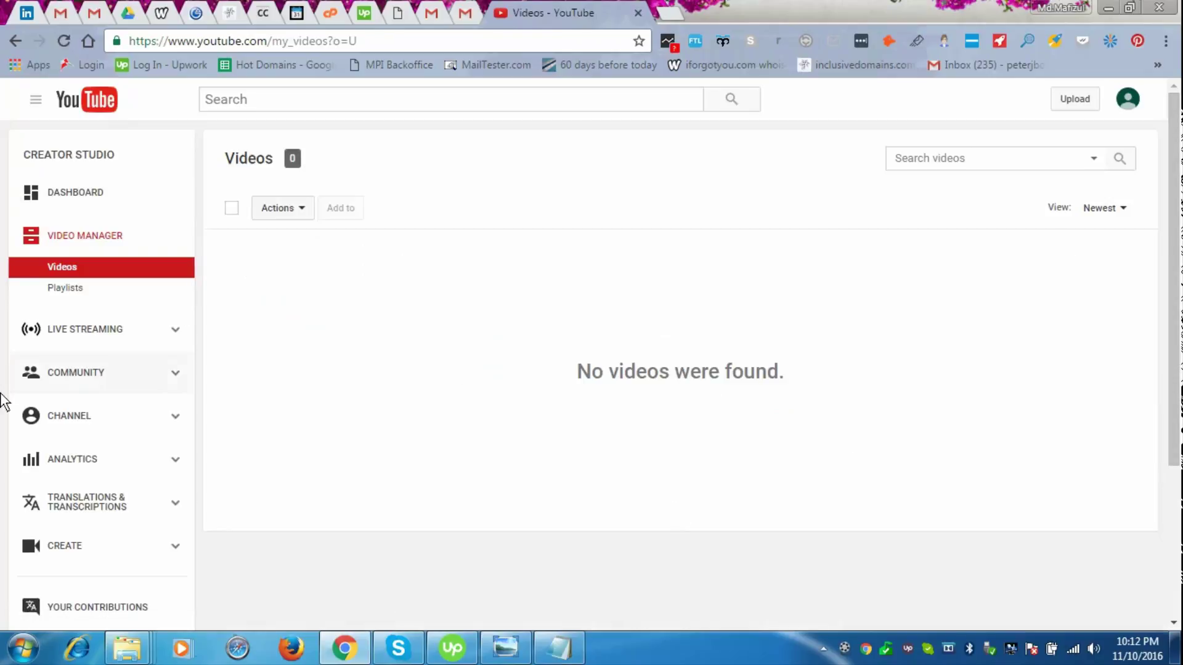
pyautogui.click(55, 417)
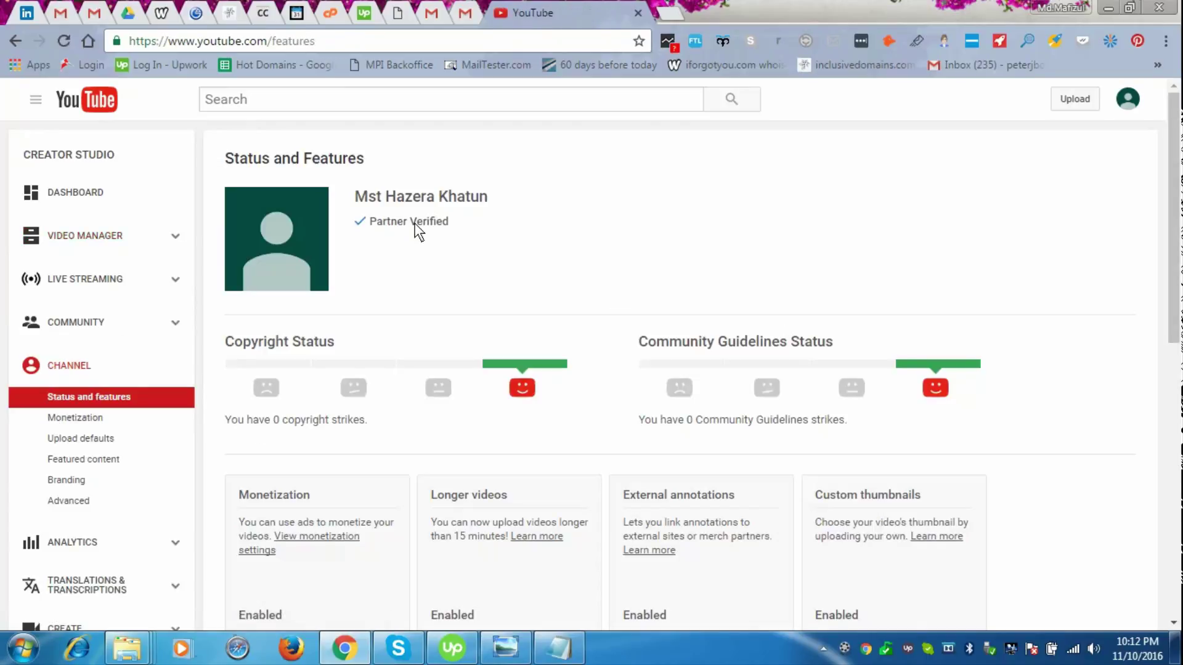
pyautogui.moveTo(410, 219); pyautogui.dragTo(422, 219)
pyautogui.moveTo(1173, 191); pyautogui.dragTo(1175, 217)
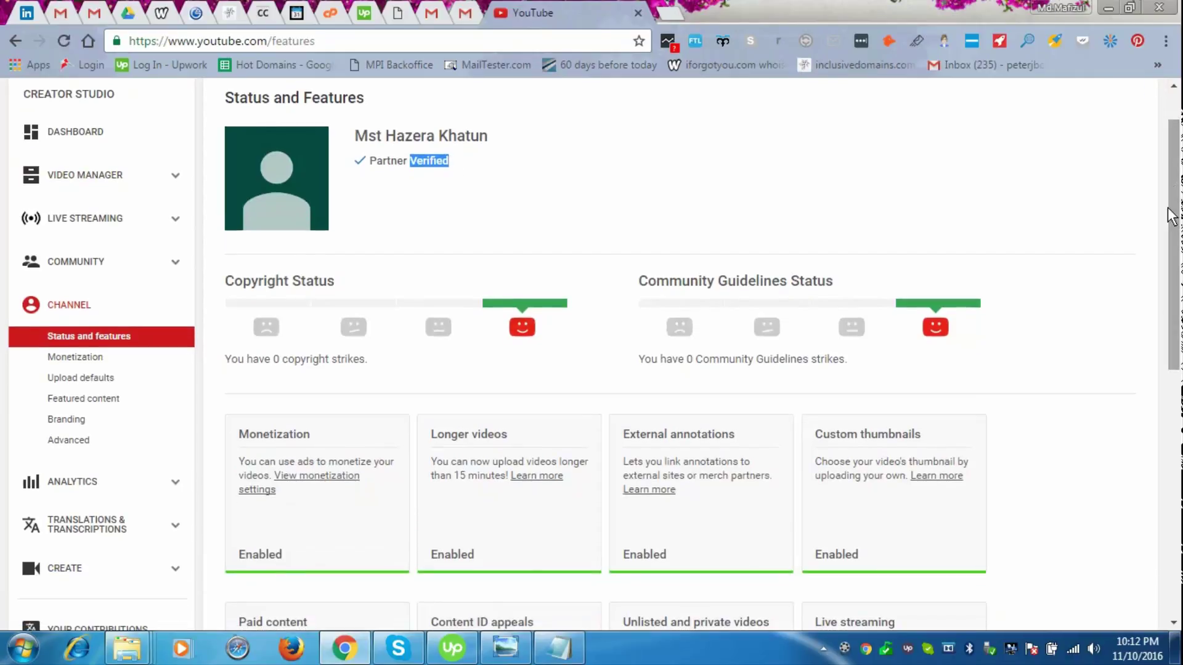
pyautogui.moveTo(407, 162); pyautogui.dragTo(500, 166)
pyautogui.click(402, 182)
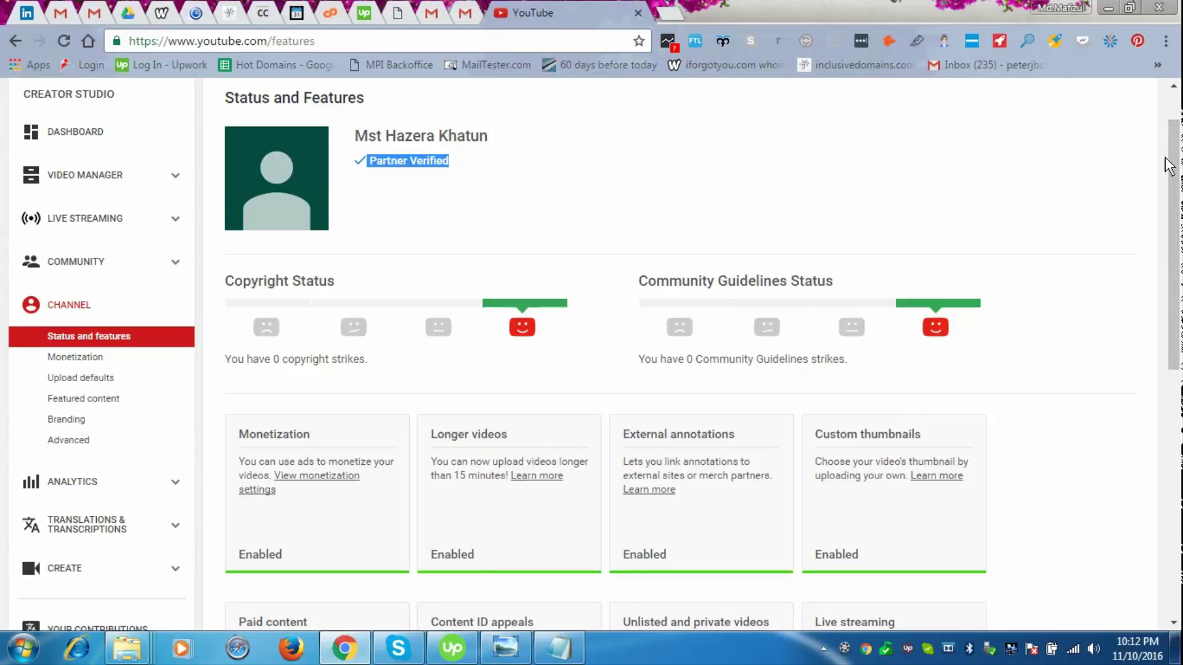
pyautogui.moveTo(1175, 153); pyautogui.dragTo(1175, 179)
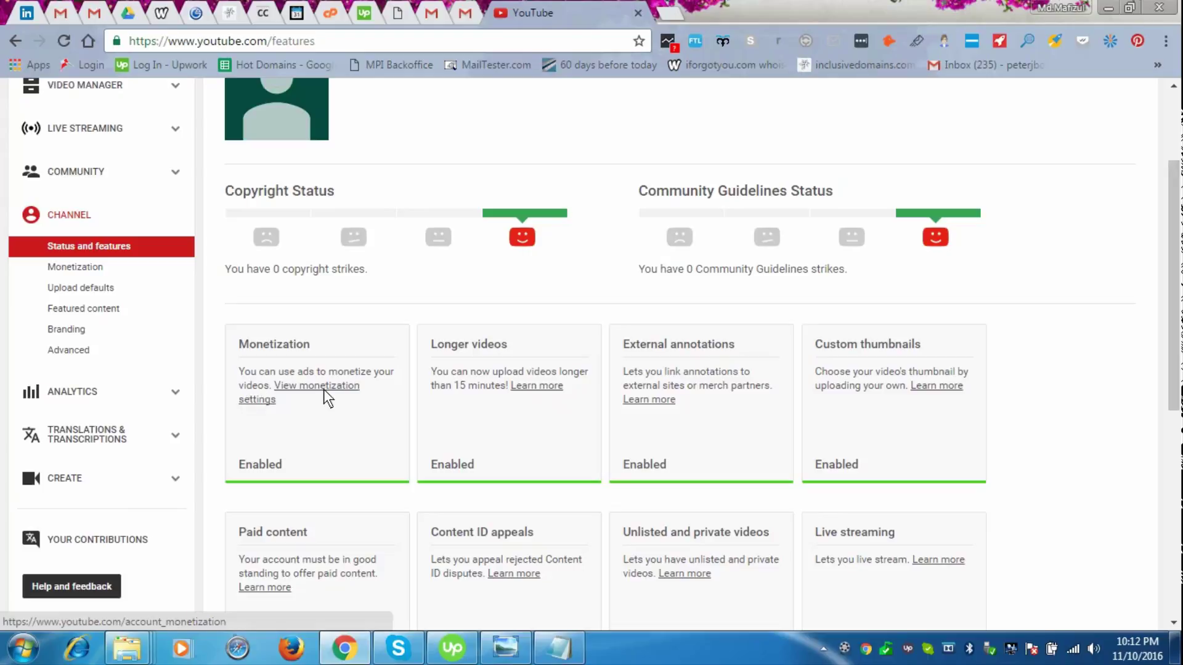
pyautogui.click(304, 386)
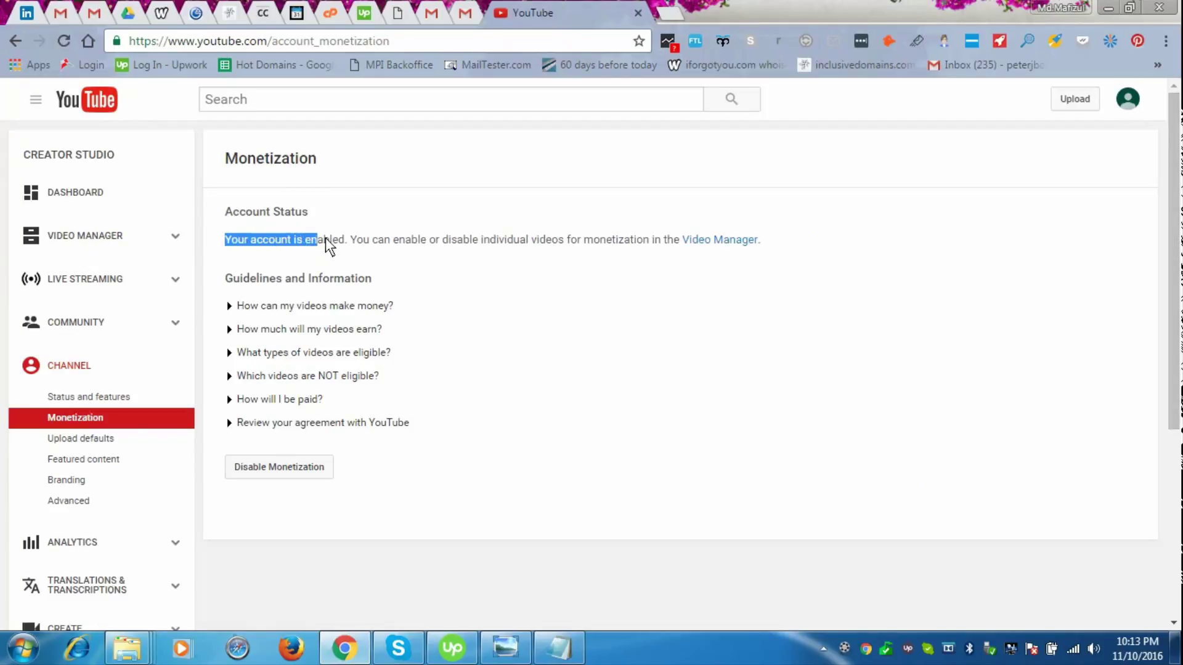
pyautogui.click(390, 257)
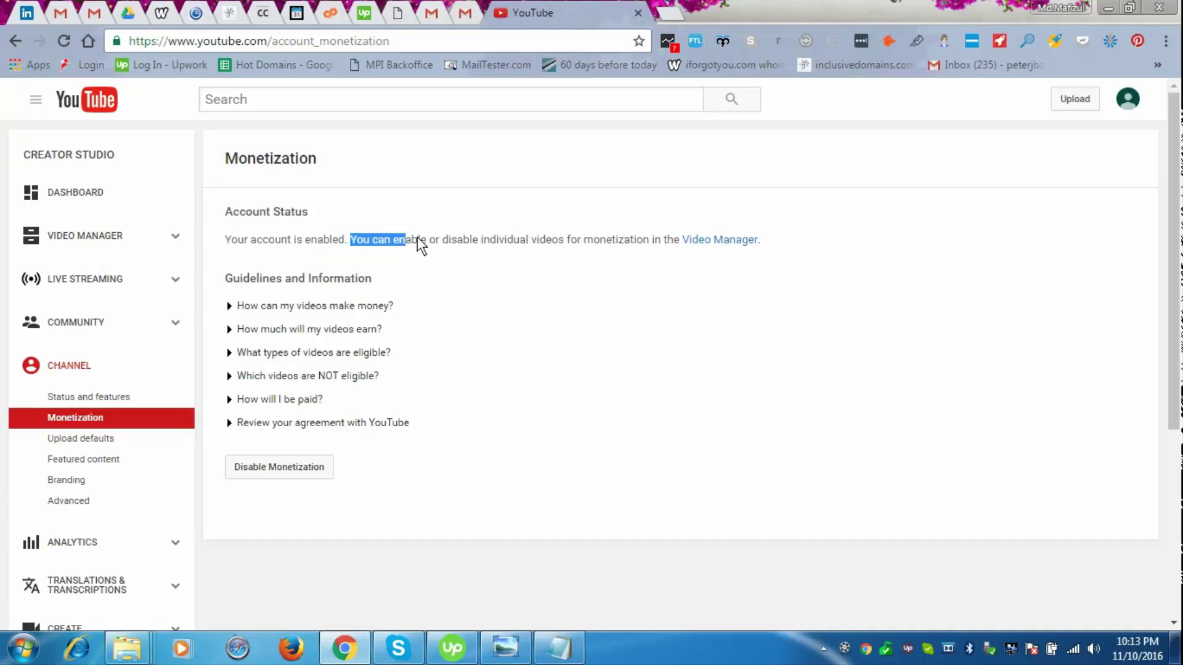
pyautogui.moveTo(437, 235); pyautogui.dragTo(502, 238)
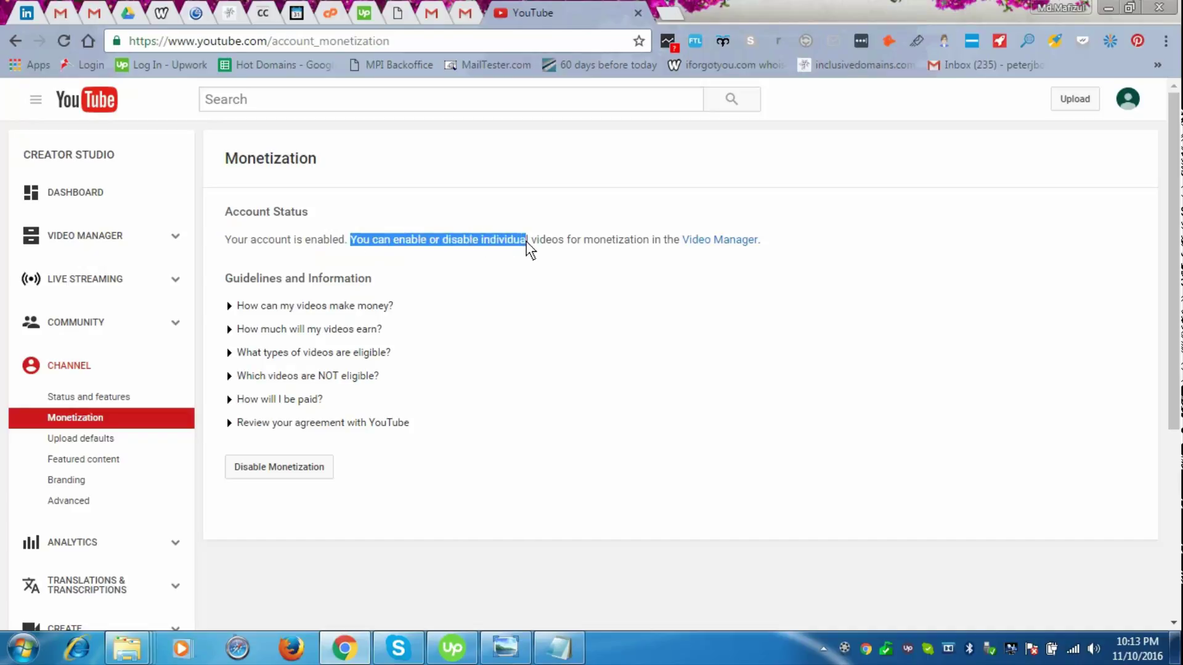
pyautogui.moveTo(675, 241); pyautogui.dragTo(748, 243)
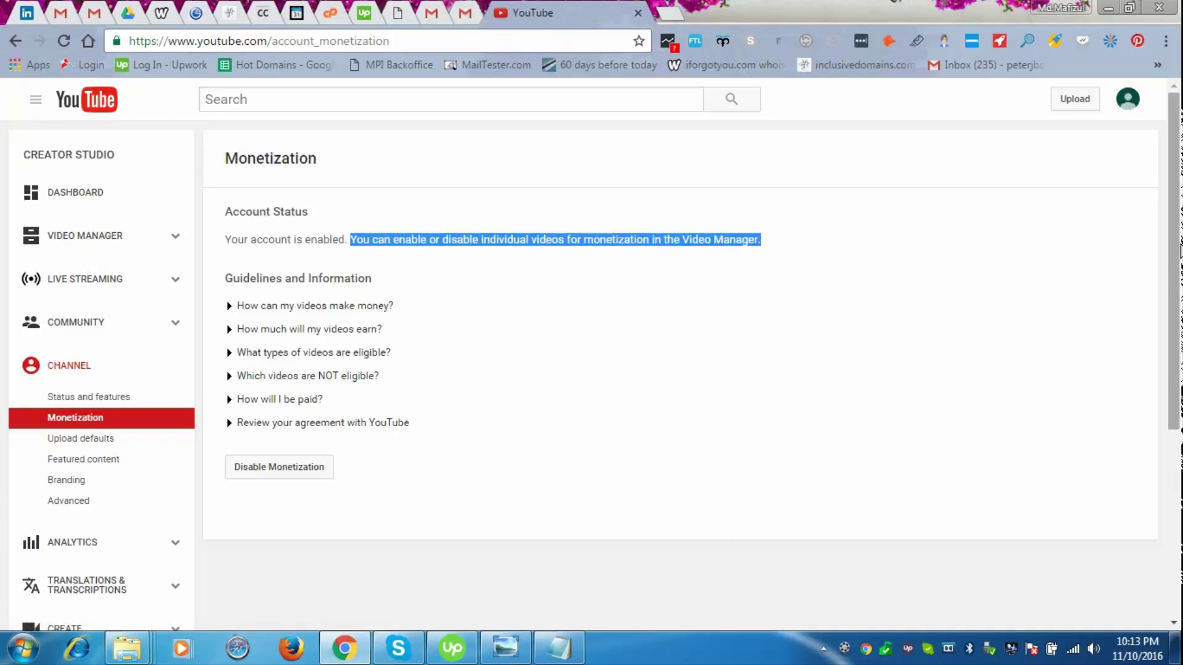
pyautogui.moveTo(1176, 239)
pyautogui.mouseDown()
pyautogui.moveTo(1176, 257)
pyautogui.moveTo(1177, 240)
pyautogui.mouseUp()
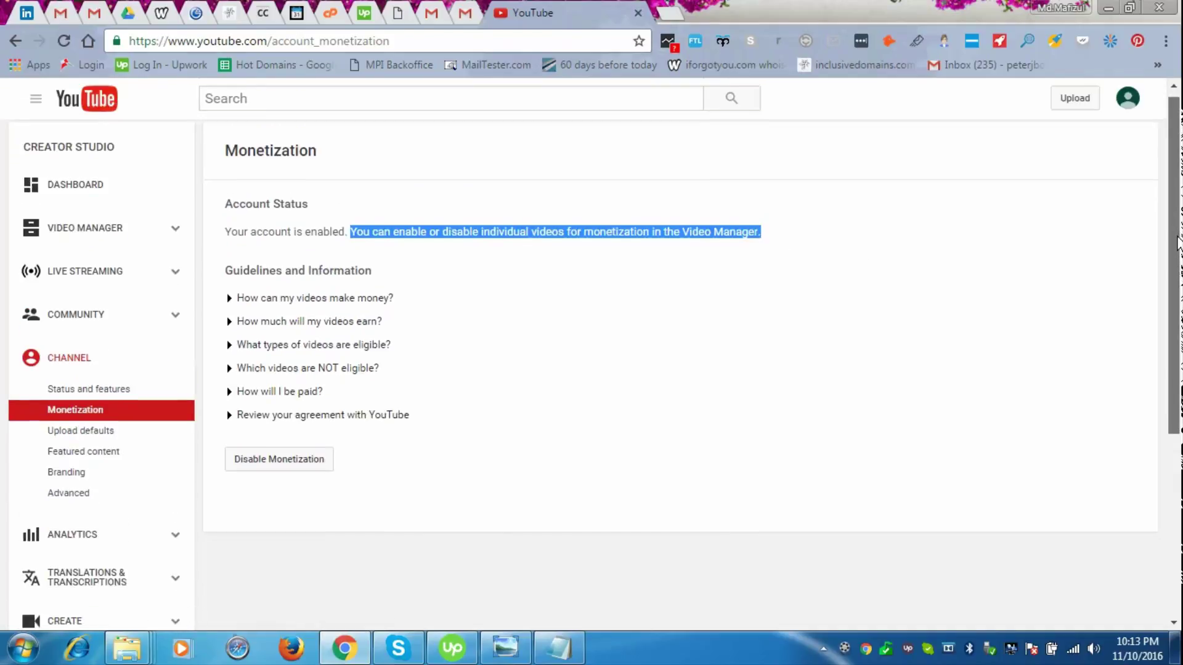
pyautogui.click(711, 315)
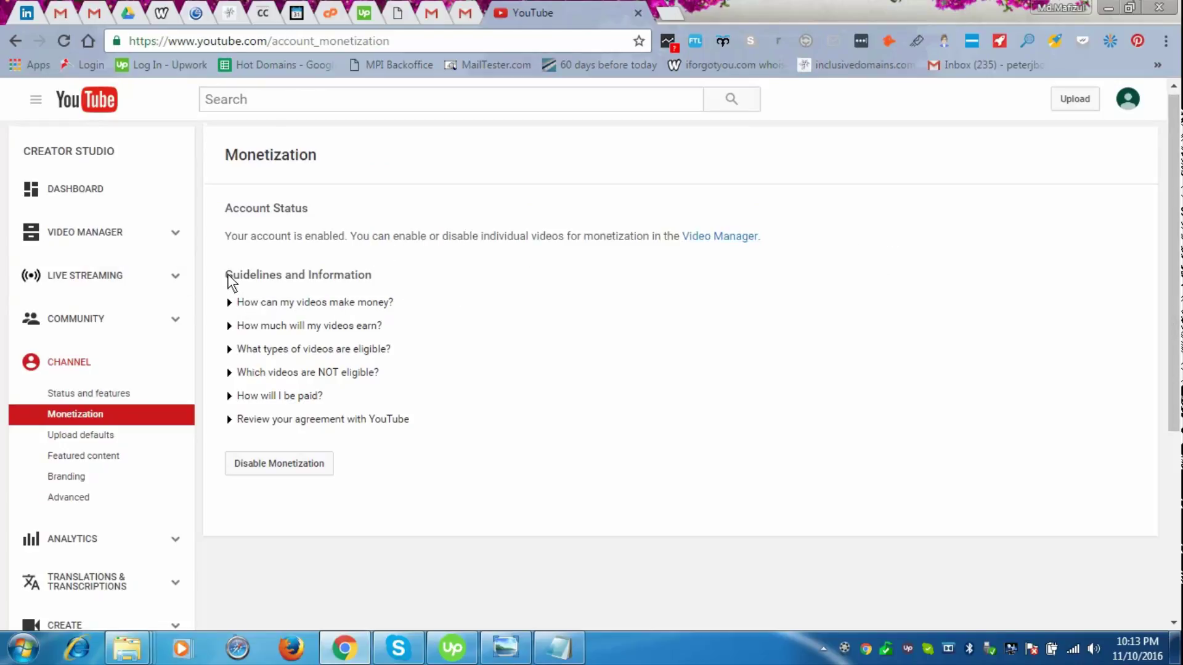
pyautogui.moveTo(226, 274); pyautogui.dragTo(371, 275)
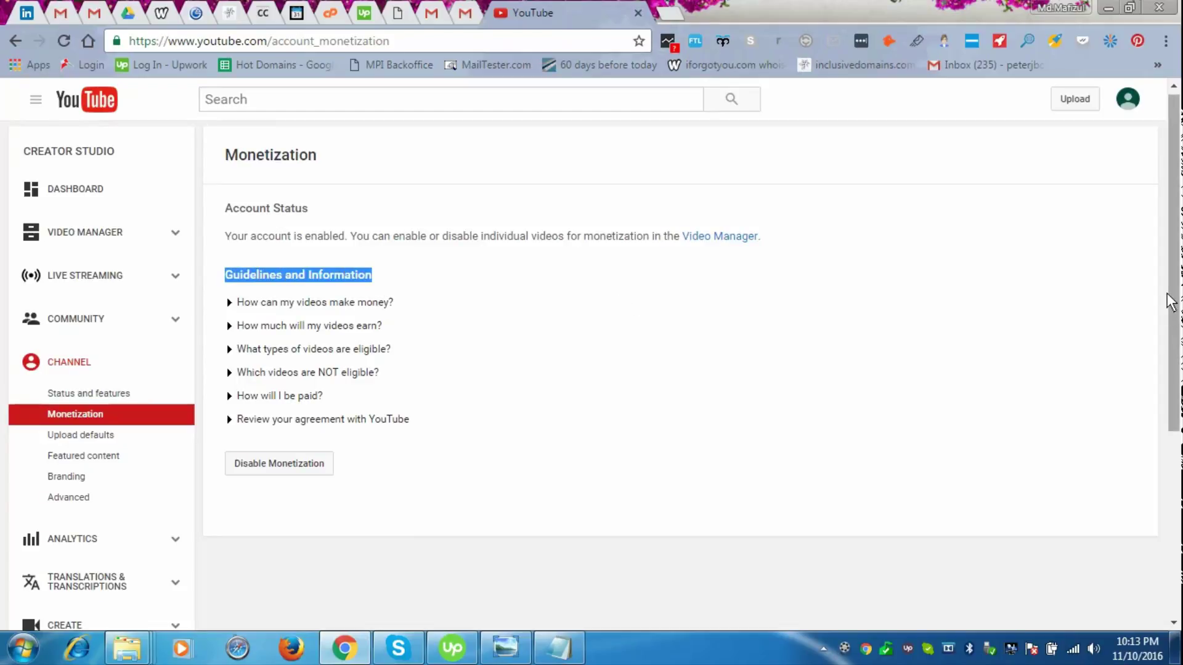
pyautogui.moveTo(1173, 302); pyautogui.dragTo(1179, 348)
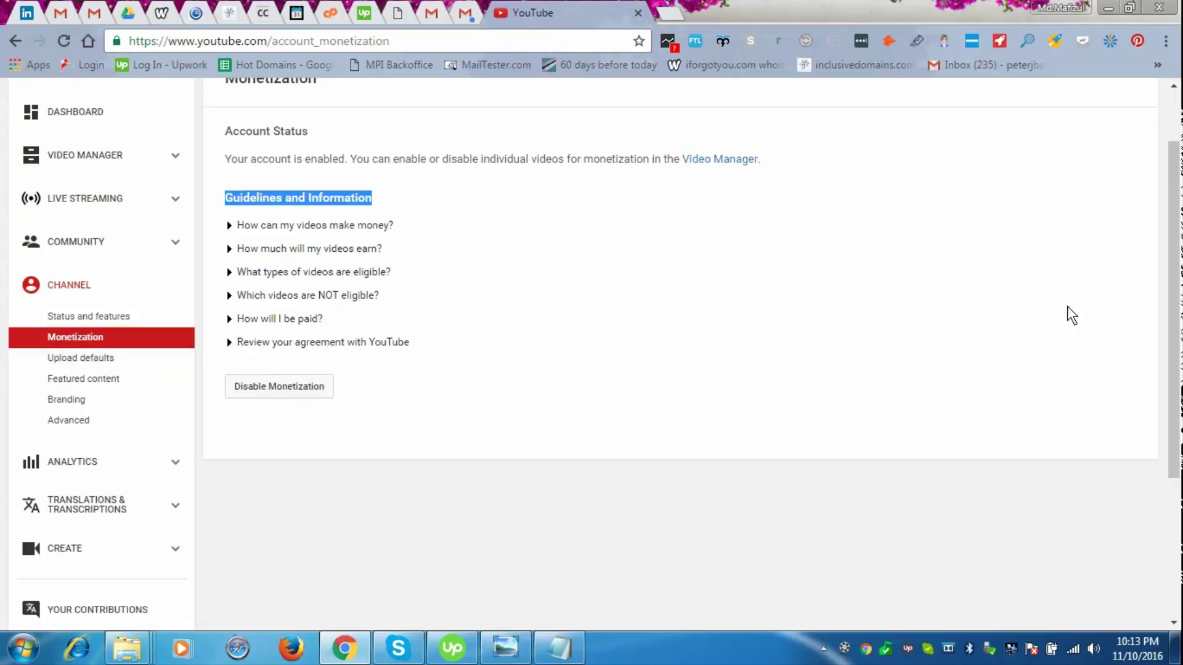
pyautogui.moveTo(1177, 277); pyautogui.dragTo(1178, 188)
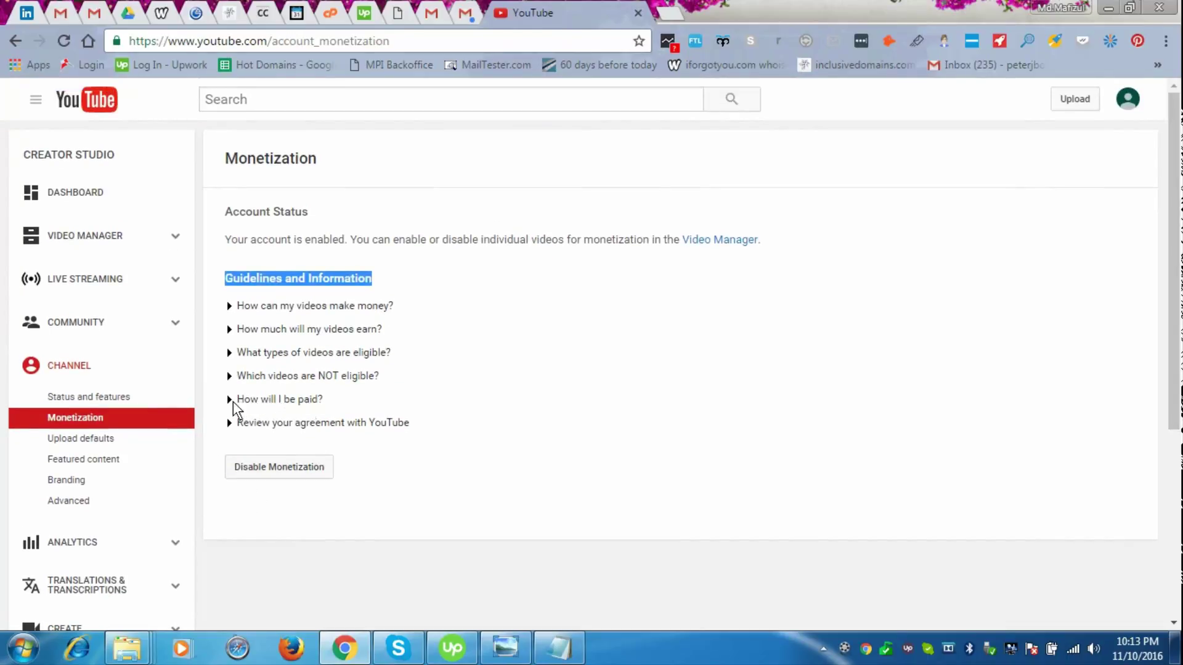
# Expand 'How will I be paid?' and read the sentences about associating a Google AdSense account.
pyautogui.click(278, 400)
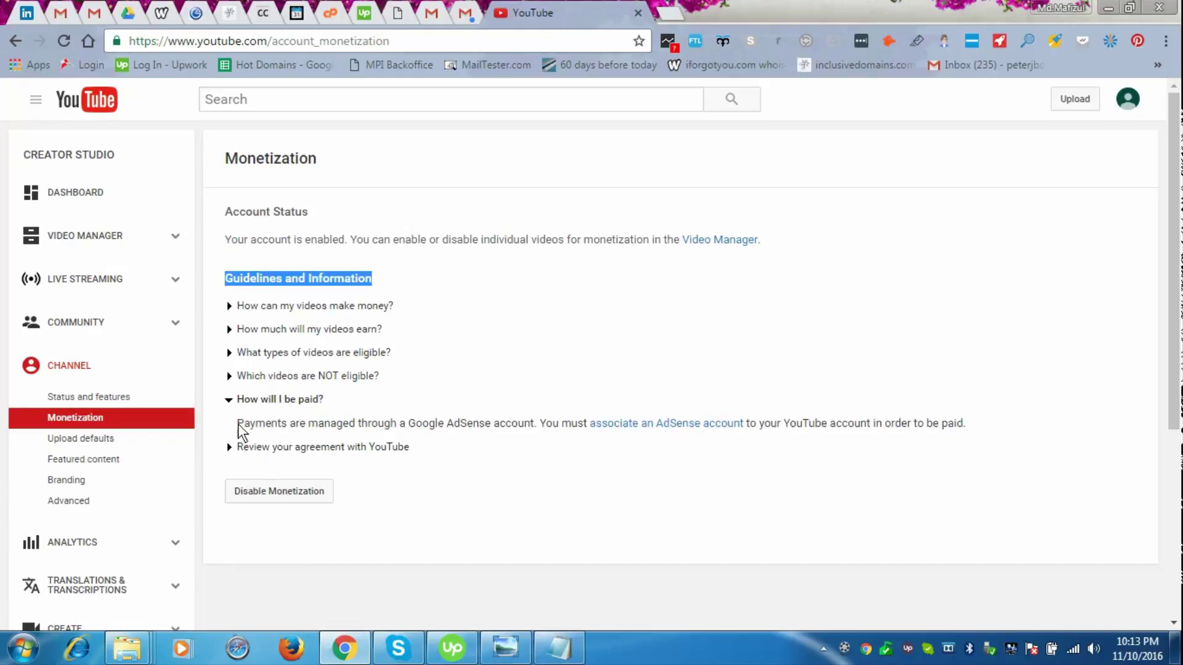
pyautogui.moveTo(238, 424); pyautogui.dragTo(297, 423)
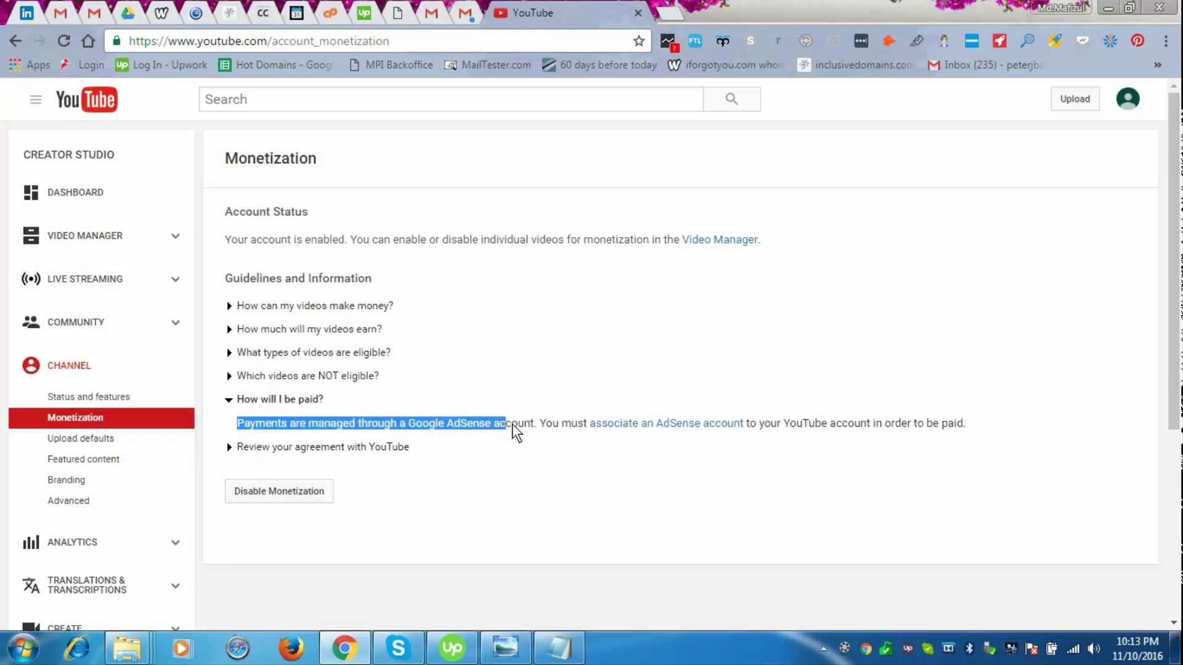
pyautogui.click(517, 452)
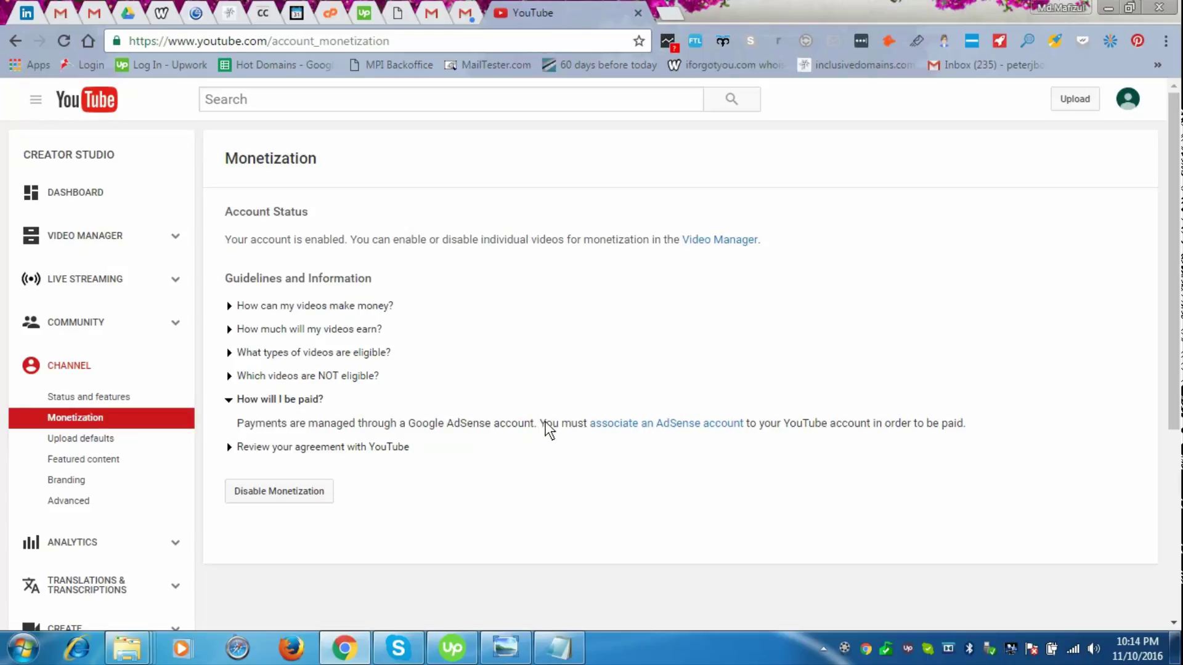
pyautogui.moveTo(592, 421); pyautogui.dragTo(793, 423)
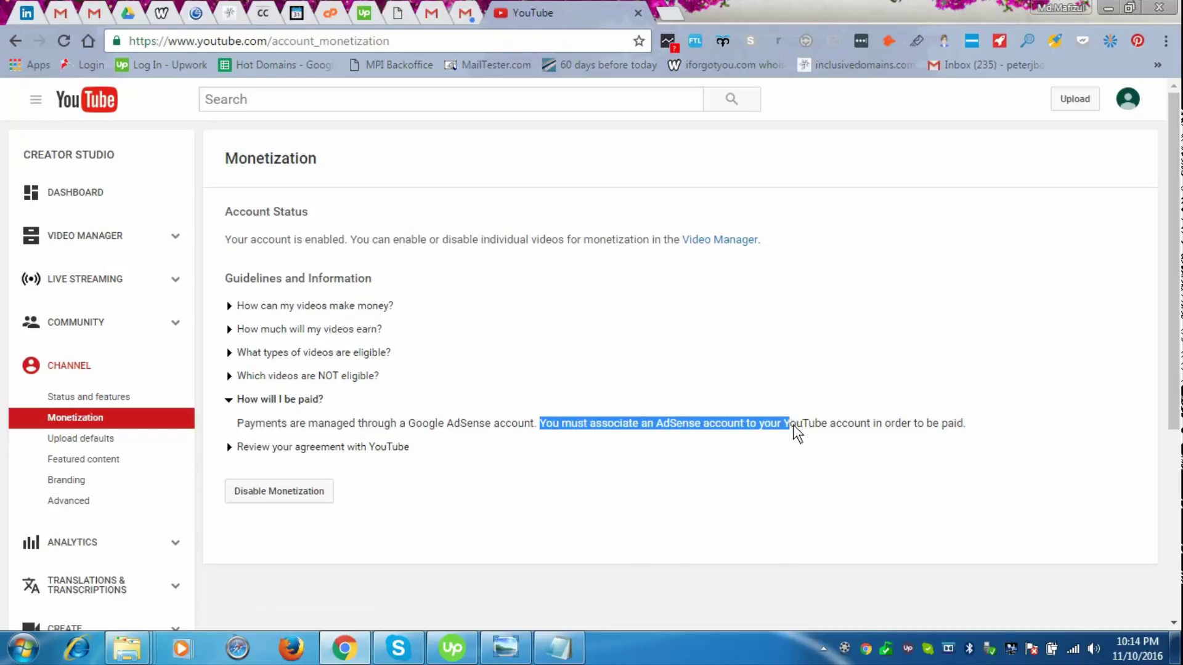
pyautogui.moveTo(877, 423); pyautogui.dragTo(967, 421)
pyautogui.click(653, 479)
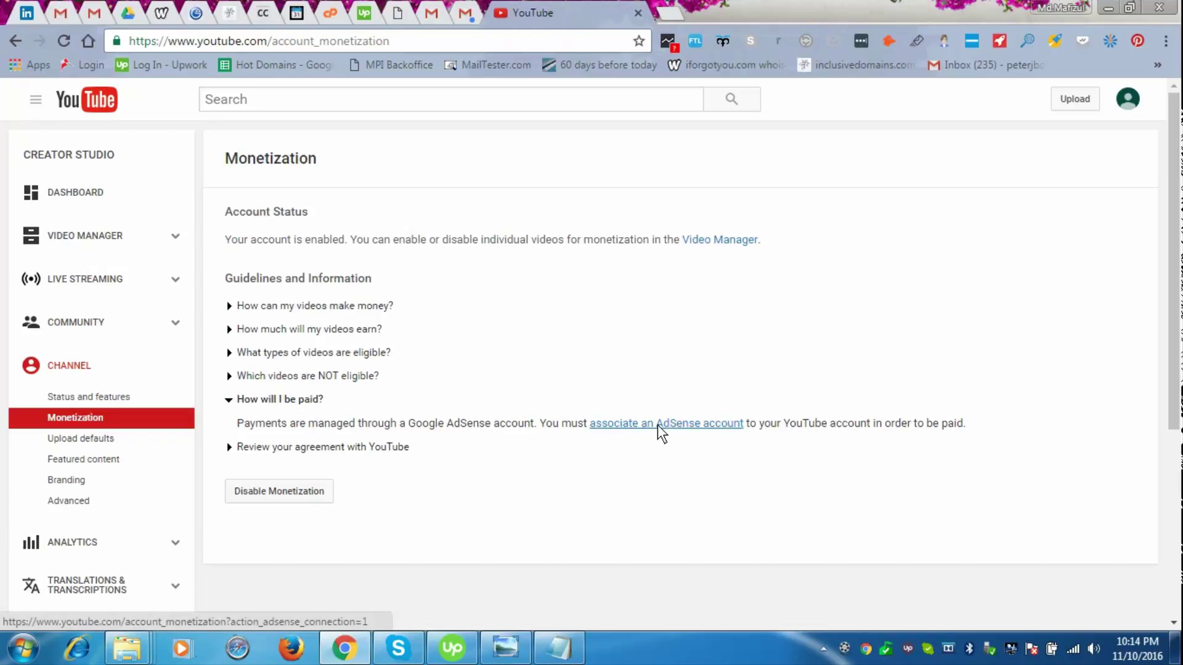
# Follow the 'associate an AdSense account' link and continue past the redirect notice to AdSense sign-up.
pyautogui.click(657, 424)
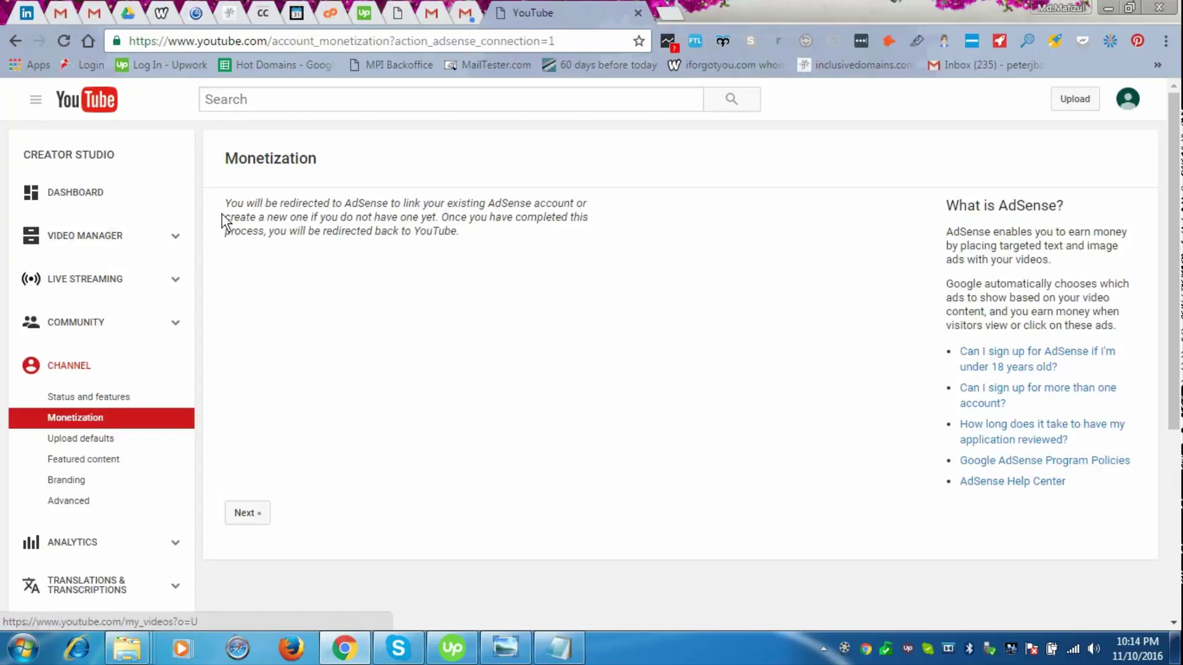
pyautogui.click(246, 513)
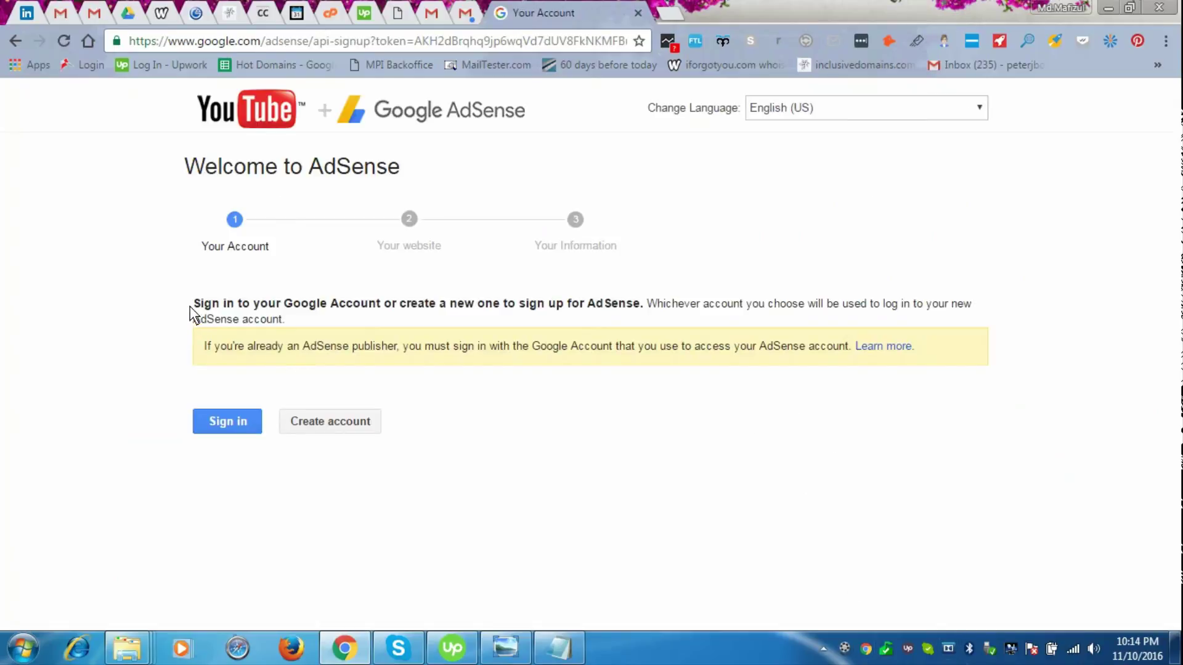
# Read the Welcome to AdSense sign-in instructions and choose to create a new Google account.
pyautogui.moveTo(189, 305); pyautogui.dragTo(409, 303)
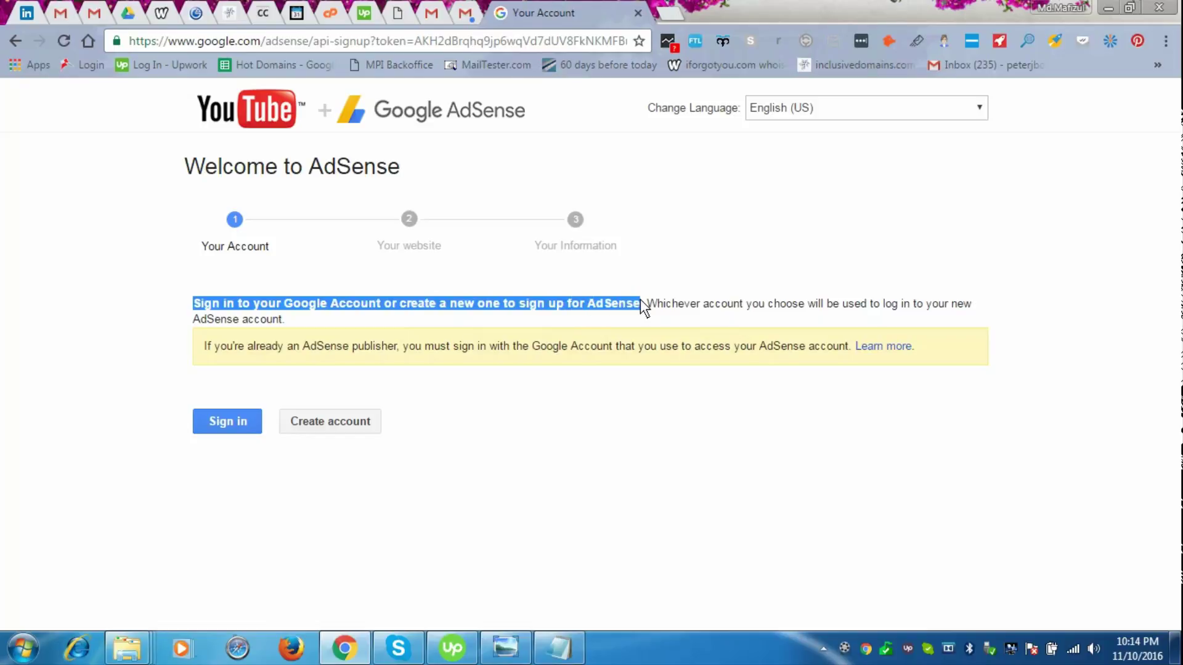
pyautogui.click(652, 383)
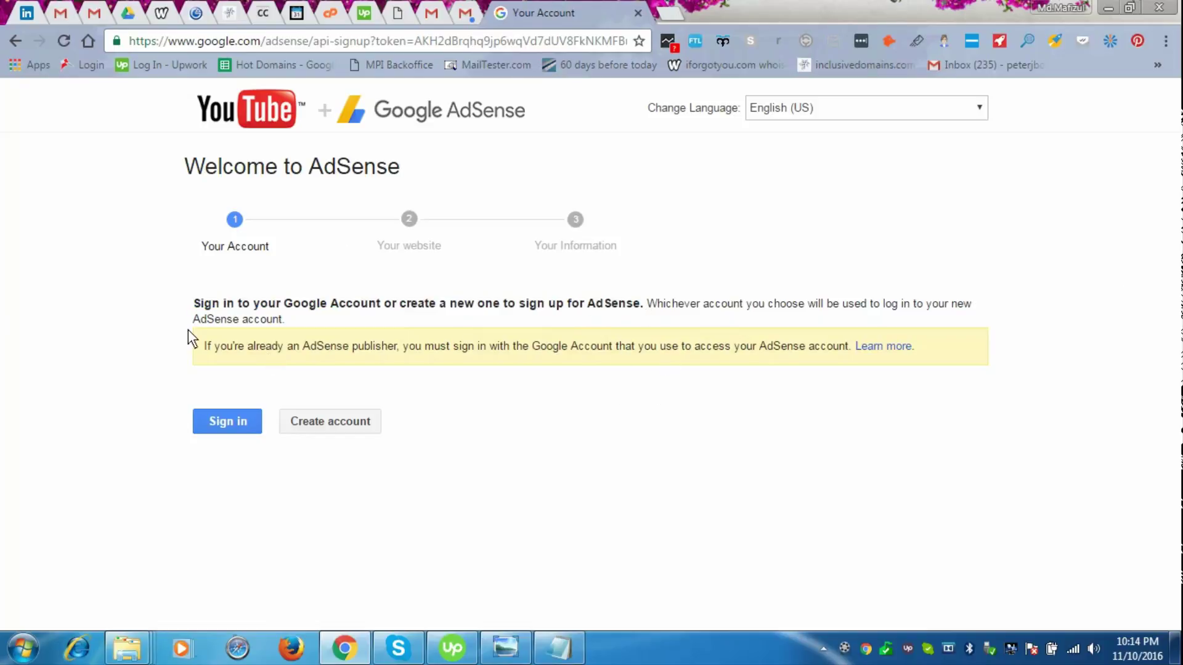
pyautogui.moveTo(192, 304); pyautogui.dragTo(998, 308)
pyautogui.click(998, 308)
pyautogui.moveTo(196, 305); pyautogui.dragTo(970, 304)
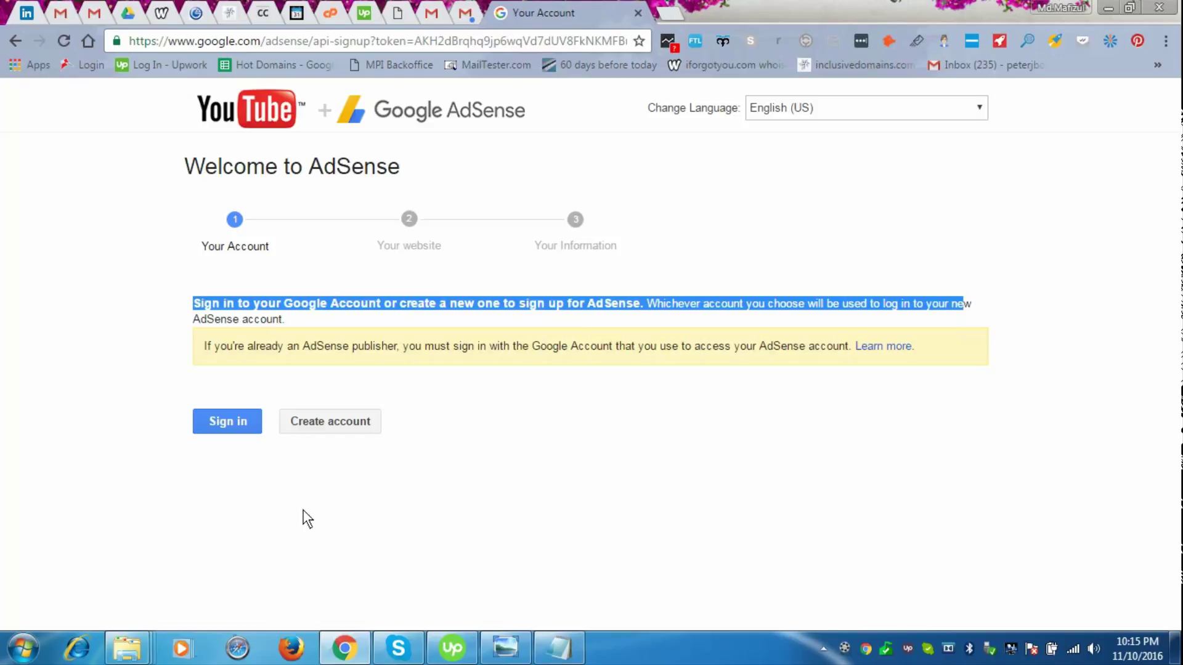
pyautogui.click(961, 308)
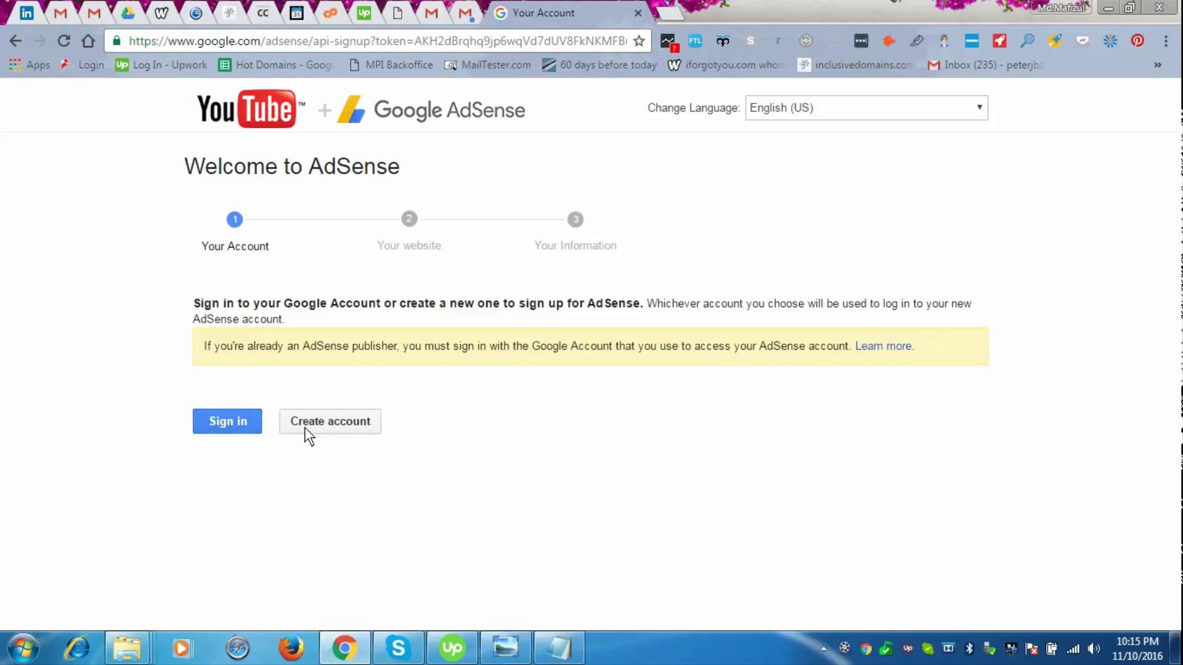
pyautogui.click(323, 424)
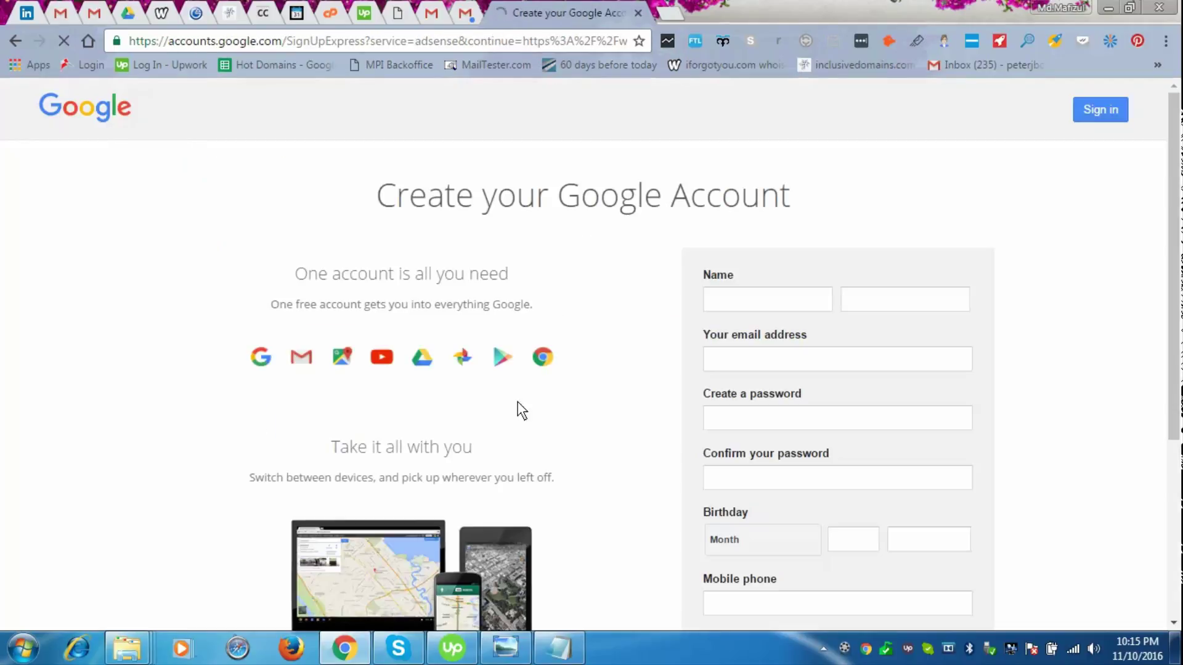
# Check which account is signed in to Gmail, then return to the Create your Google Account form.
pyautogui.moveTo(1177, 128); pyautogui.dragTo(1177, 69)
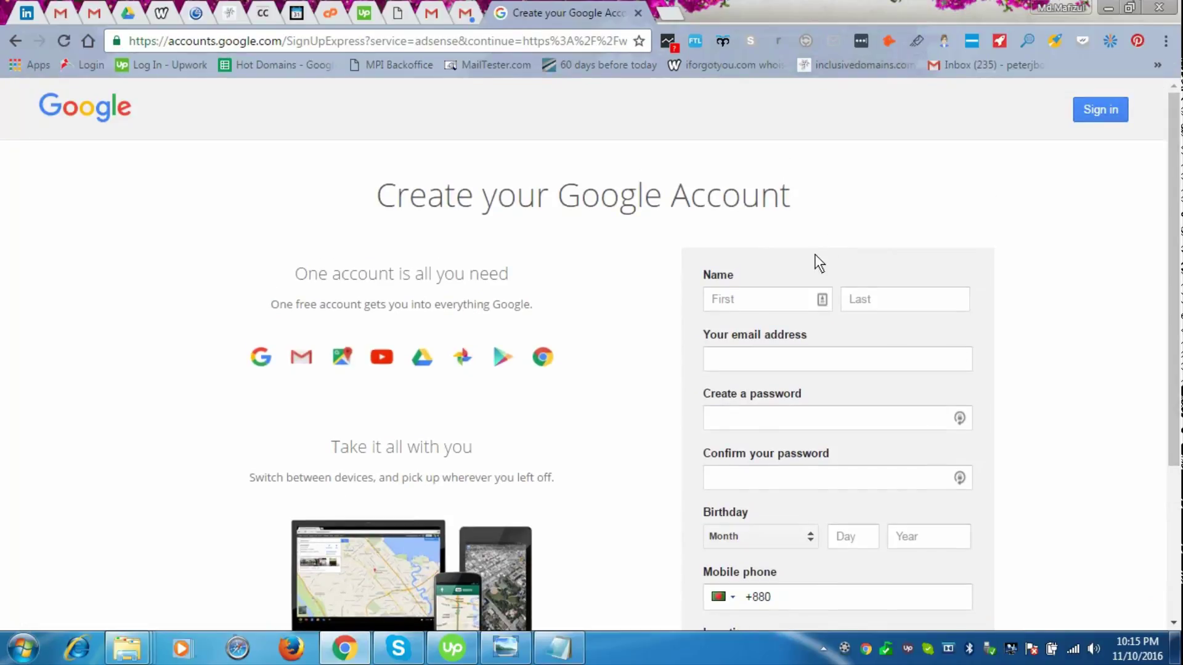
pyautogui.click(433, 14)
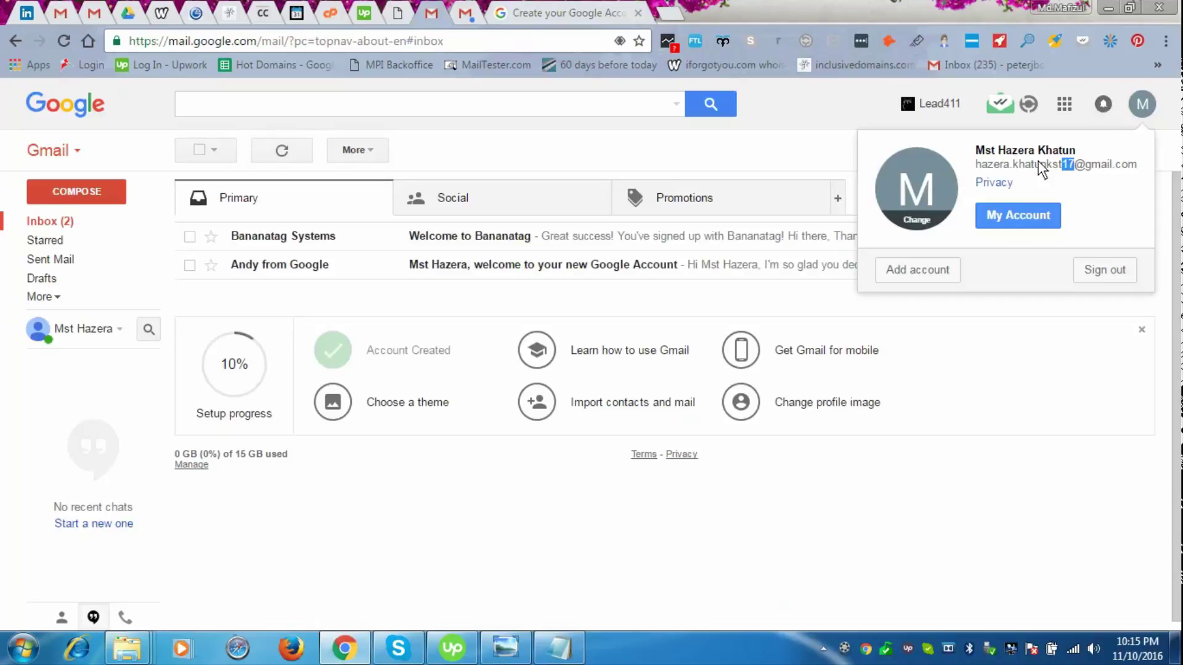
pyautogui.click(589, 12)
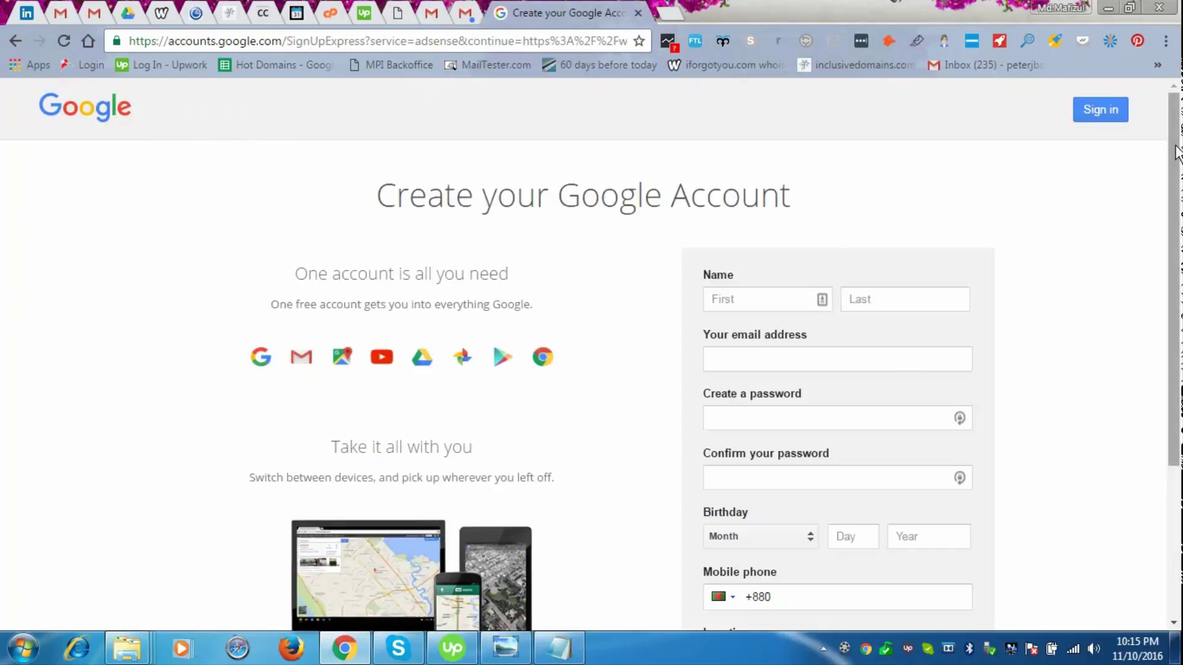
pyautogui.scroll(-4, 1175, 136)
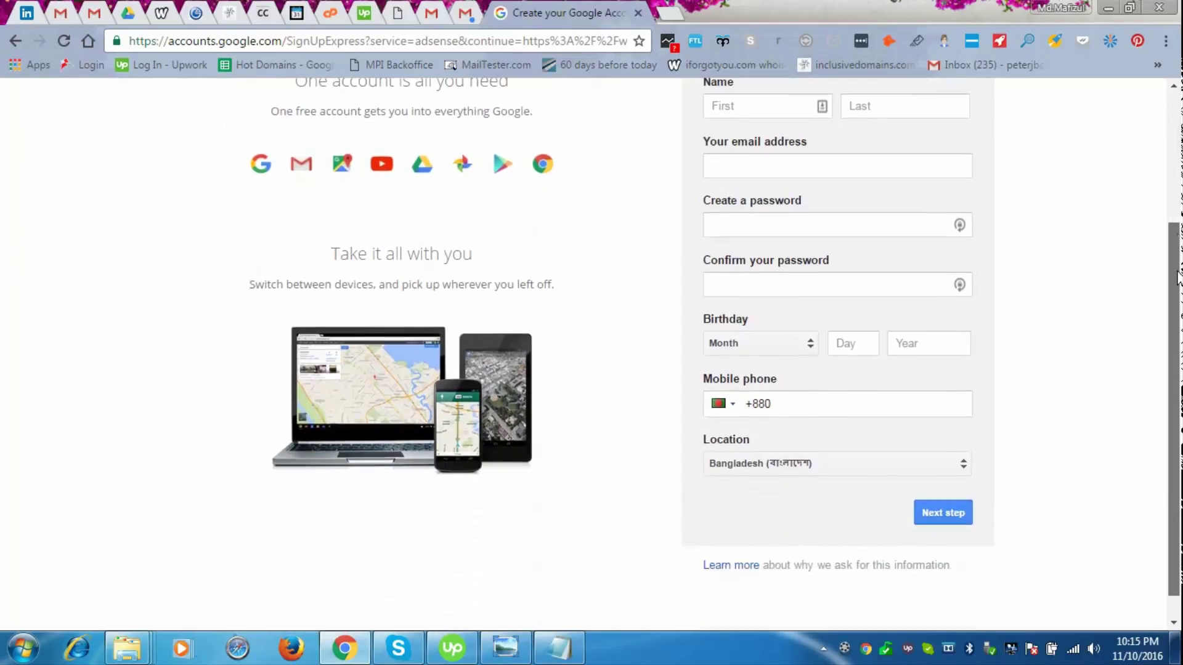
pyautogui.moveTo(1180, 252); pyautogui.dragTo(1179, 96)
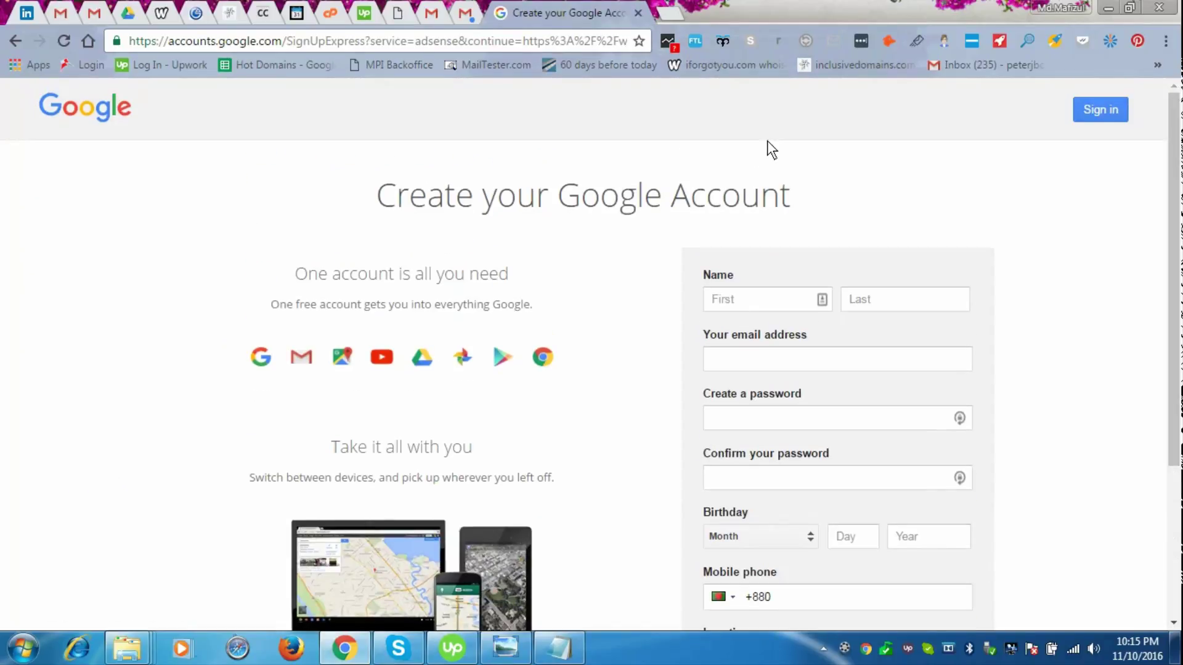
pyautogui.scroll(-1, 1164, 222)
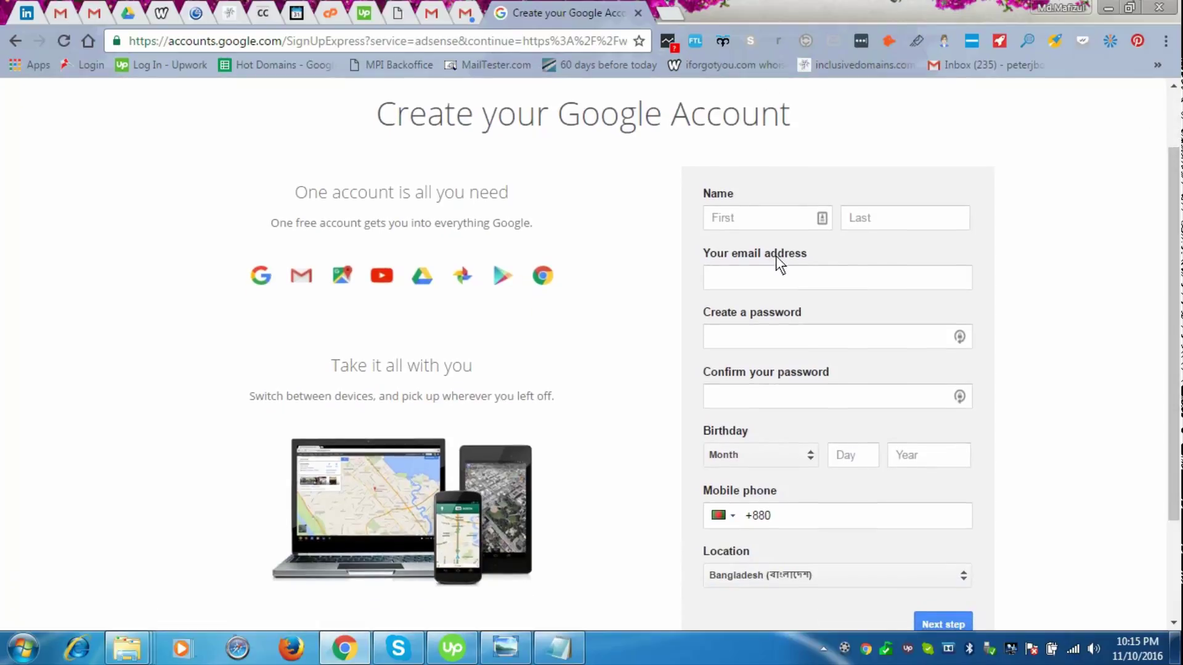
# Step through the first name, last name, email and password fields, leaving them empty.
pyautogui.click(730, 220)
pyautogui.click(890, 226)
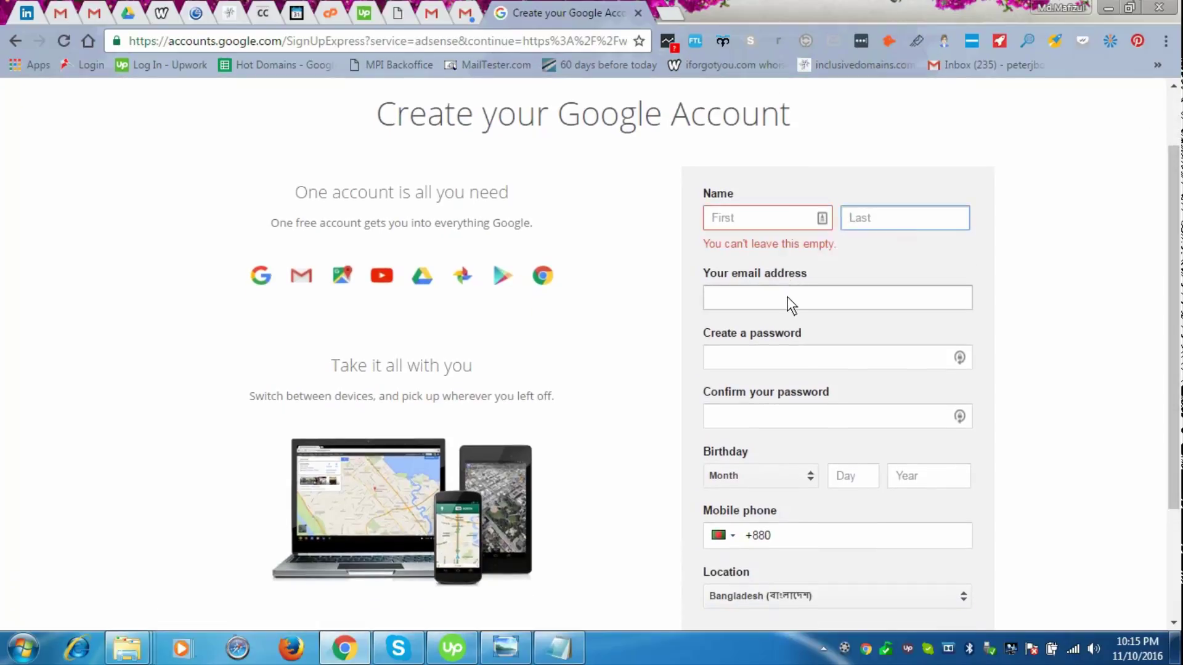
pyautogui.click(788, 298)
pyautogui.press('Tab')
pyautogui.click(779, 439)
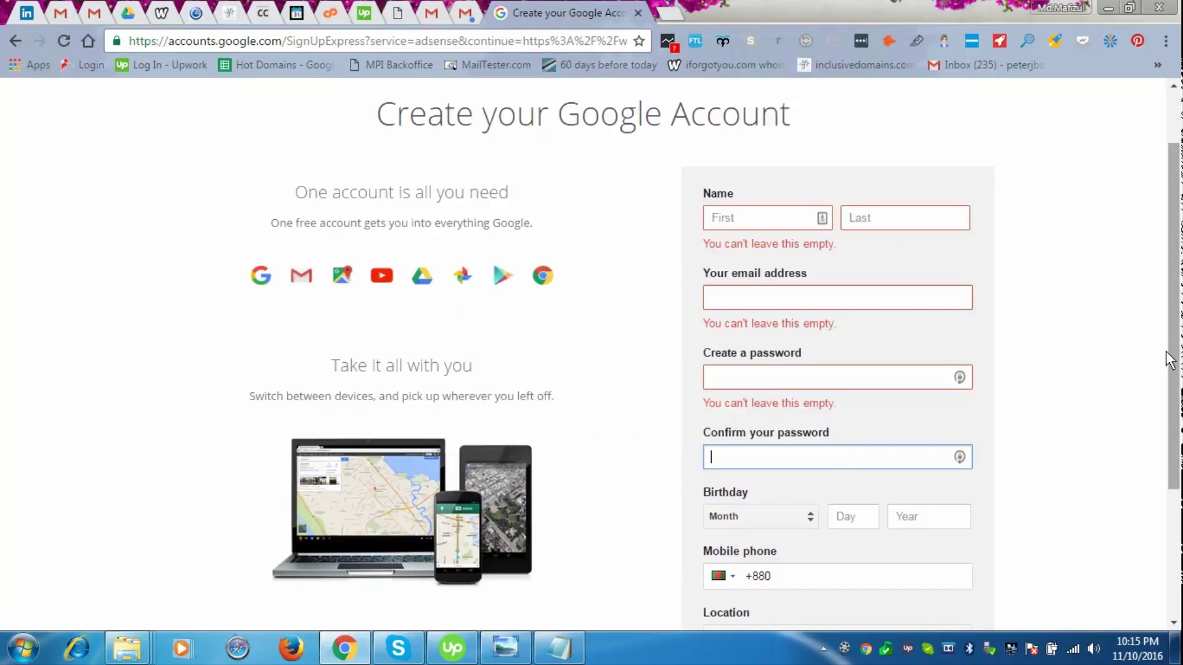
pyautogui.scroll(-3, 1169, 360)
pyautogui.scroll(4, 1163, 308)
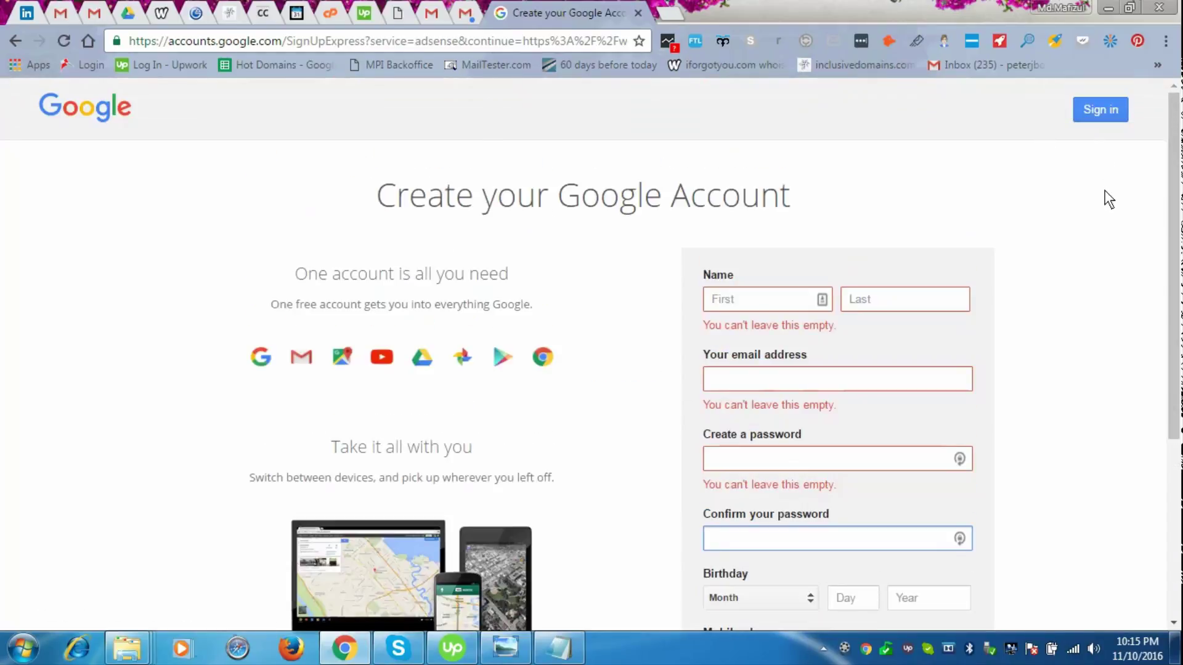
# Switch to signing in with an existing Google account and check the email on the re-enter password page.
pyautogui.click(1088, 110)
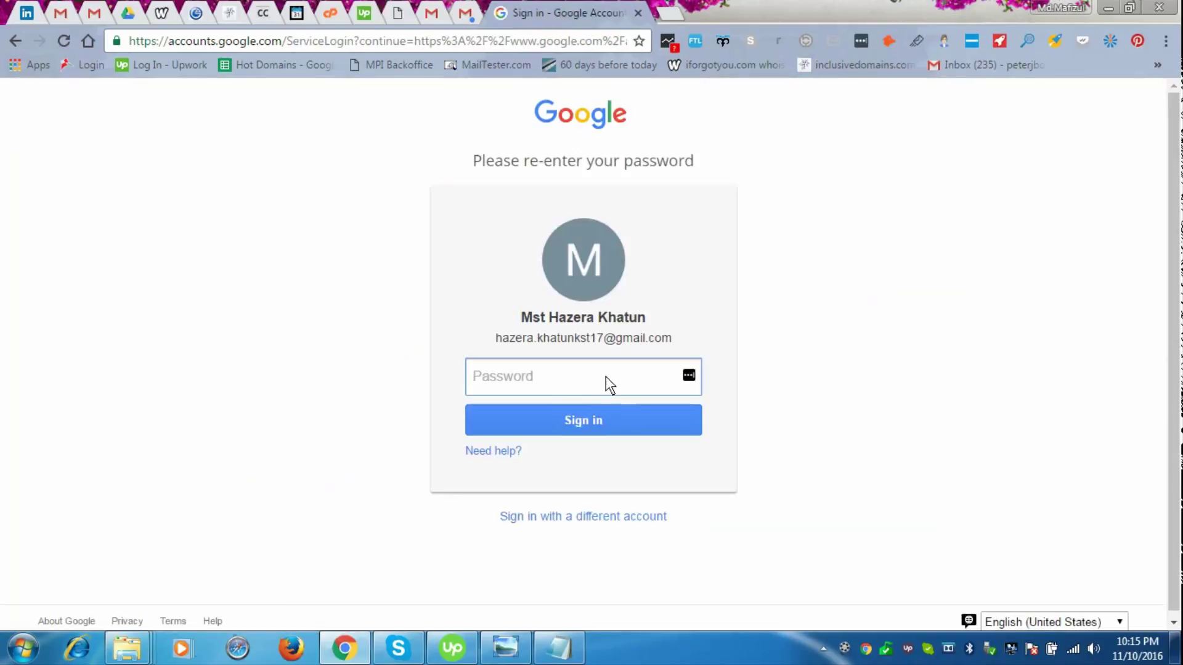
pyautogui.moveTo(473, 162); pyautogui.dragTo(715, 172)
pyautogui.click(511, 339)
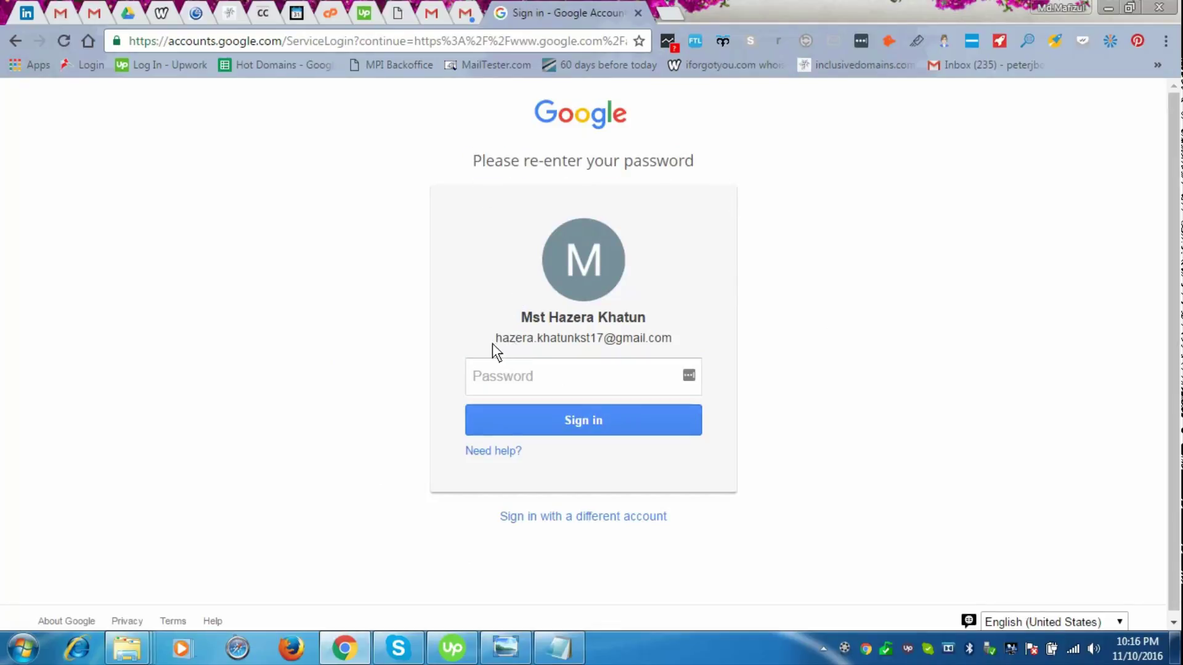
pyautogui.moveTo(495, 338); pyautogui.dragTo(509, 339)
pyautogui.moveTo(605, 336); pyautogui.dragTo(673, 340)
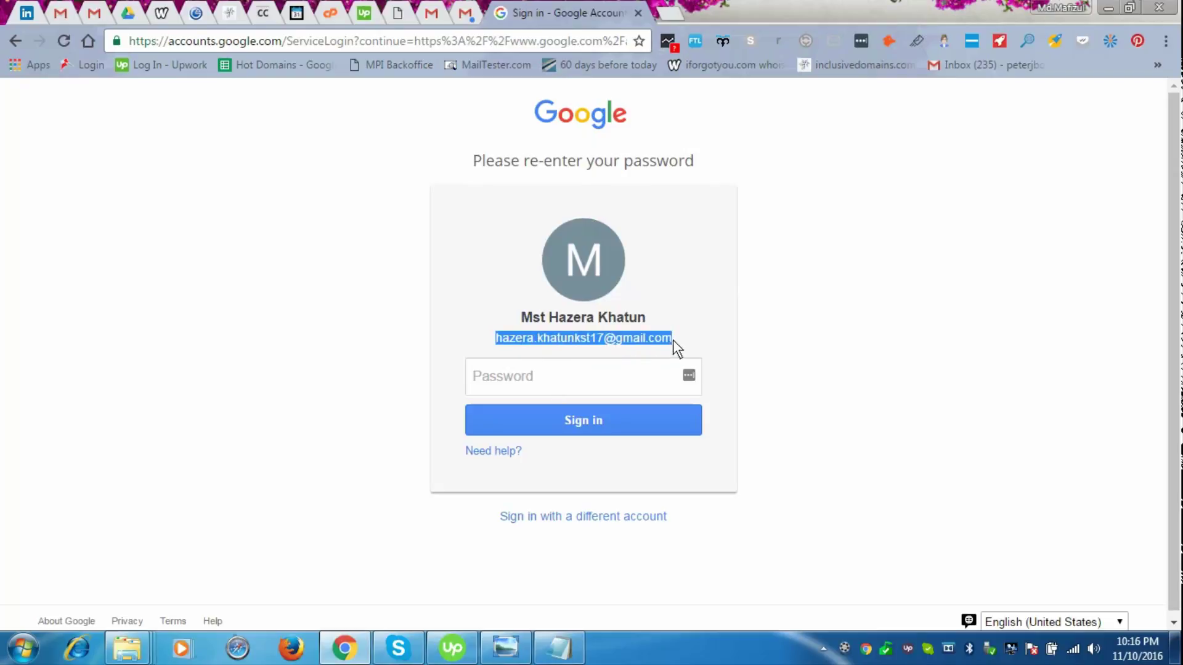
pyautogui.click(524, 344)
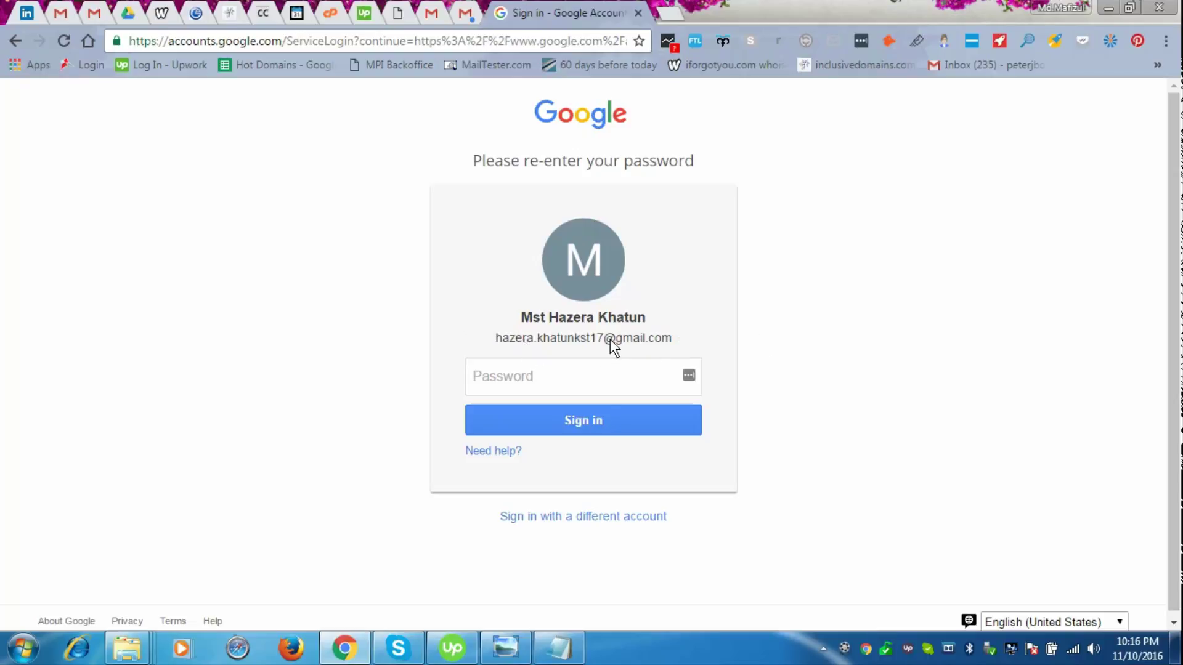
pyautogui.moveTo(490, 338); pyautogui.dragTo(680, 340)
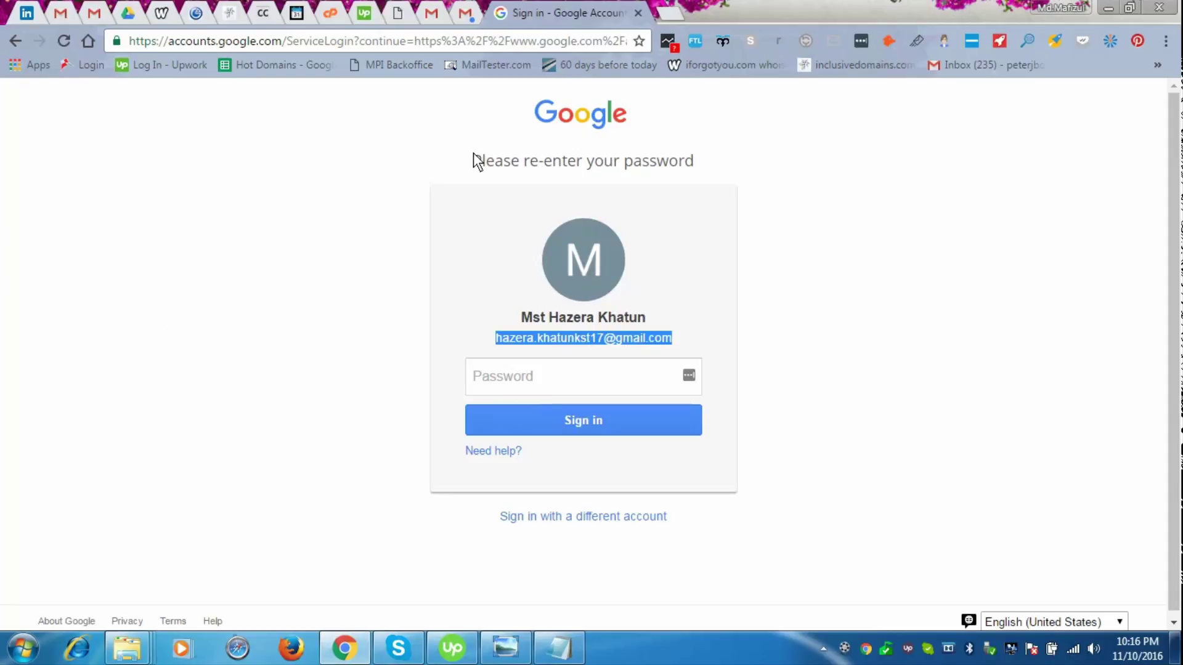
pyautogui.moveTo(472, 157); pyautogui.dragTo(741, 185)
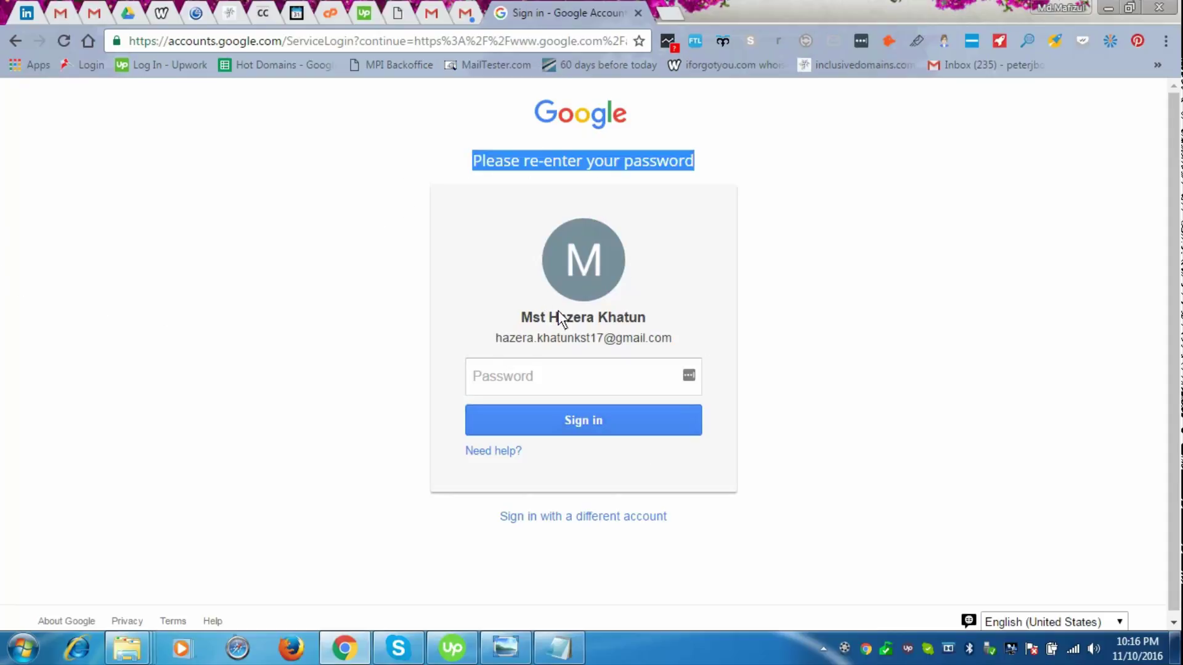
pyautogui.moveTo(483, 339); pyautogui.dragTo(660, 339)
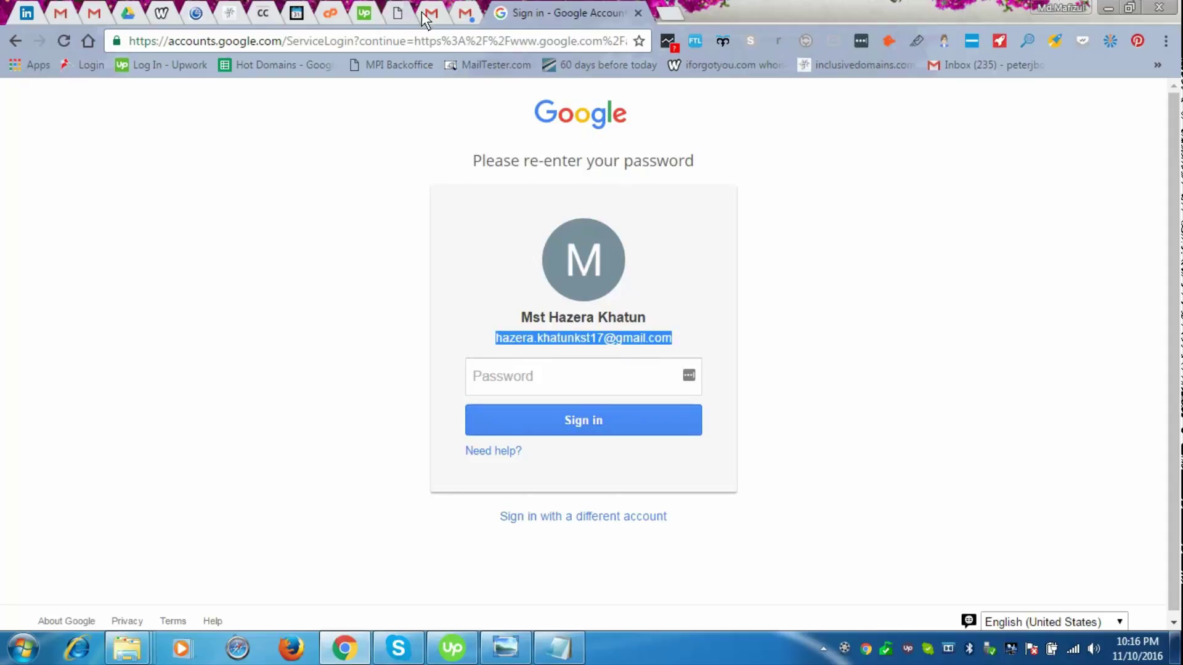
# Compare the account email addresses shown in the two Gmail inboxes.
pyautogui.click(430, 14)
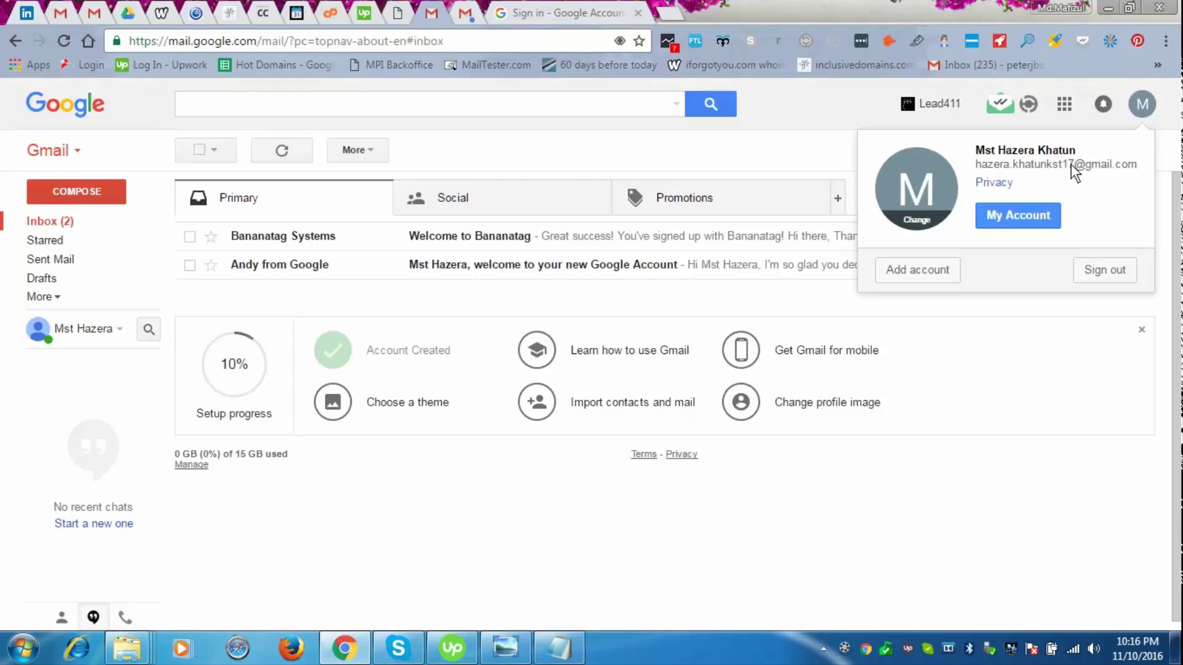
pyautogui.moveTo(1073, 161); pyautogui.dragTo(1004, 165)
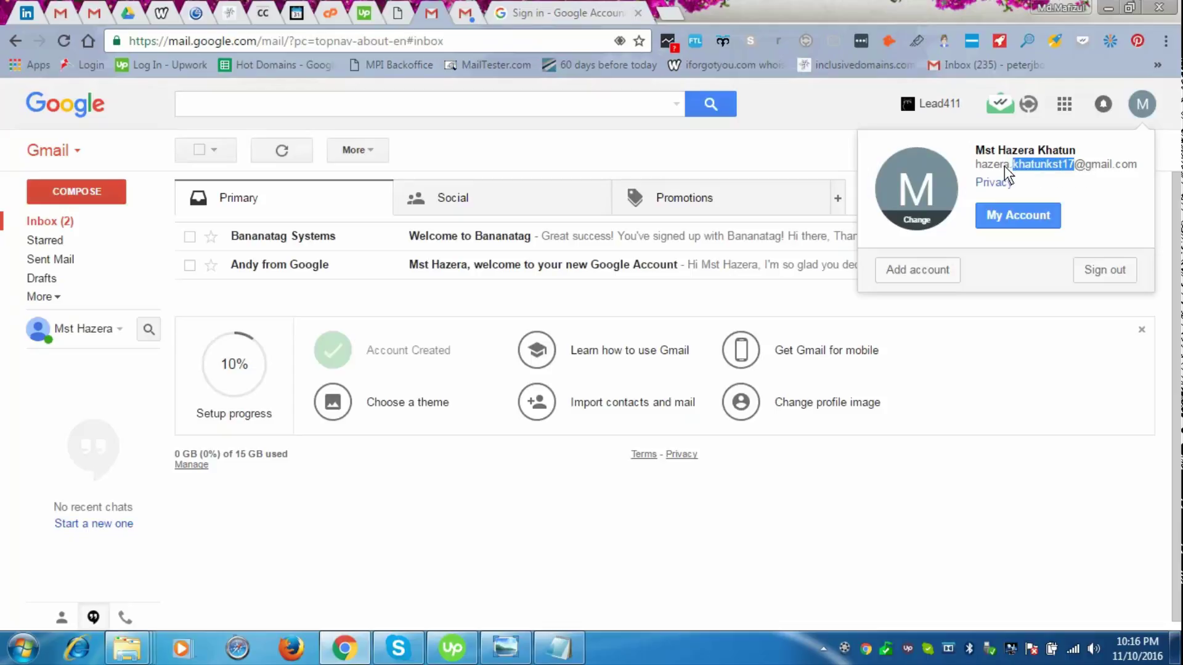
pyautogui.click(972, 165)
pyautogui.moveTo(975, 166); pyautogui.dragTo(992, 164)
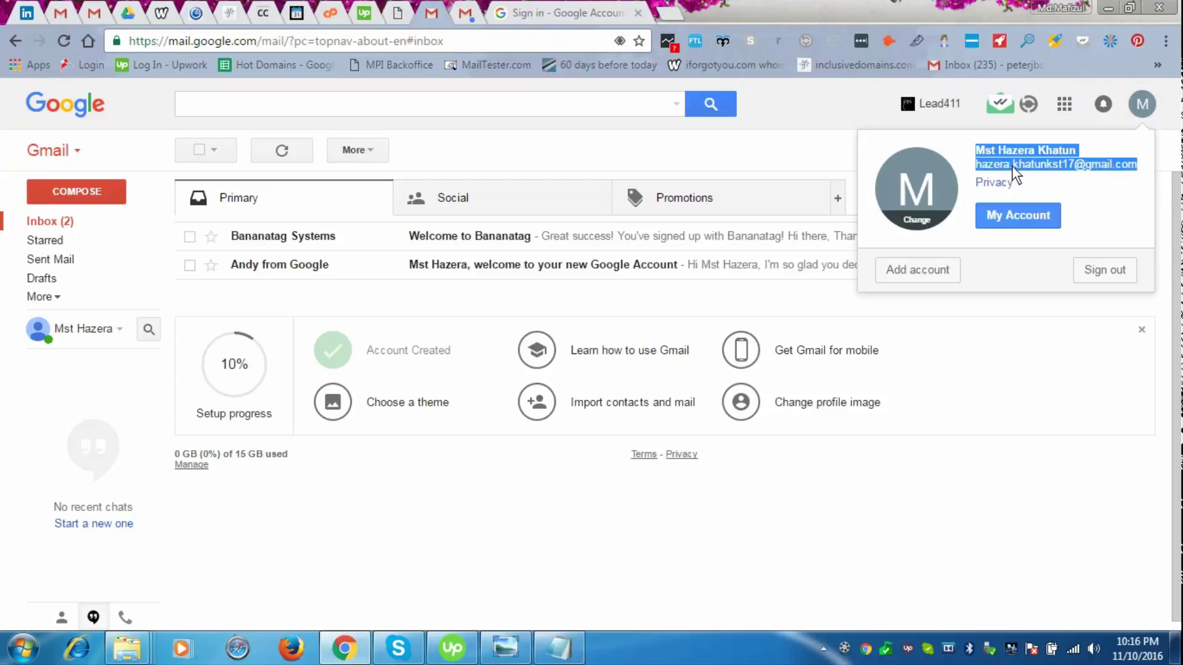
pyautogui.click(467, 13)
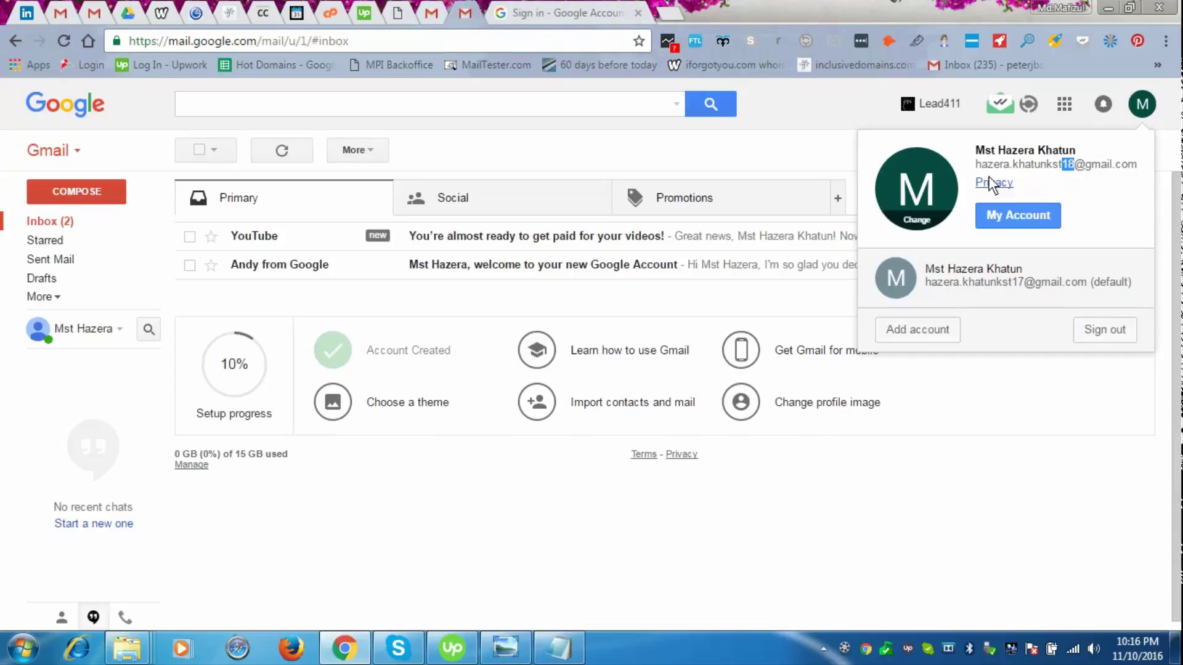
pyautogui.moveTo(972, 150); pyautogui.dragTo(989, 164)
pyautogui.moveTo(1115, 166); pyautogui.dragTo(1136, 166)
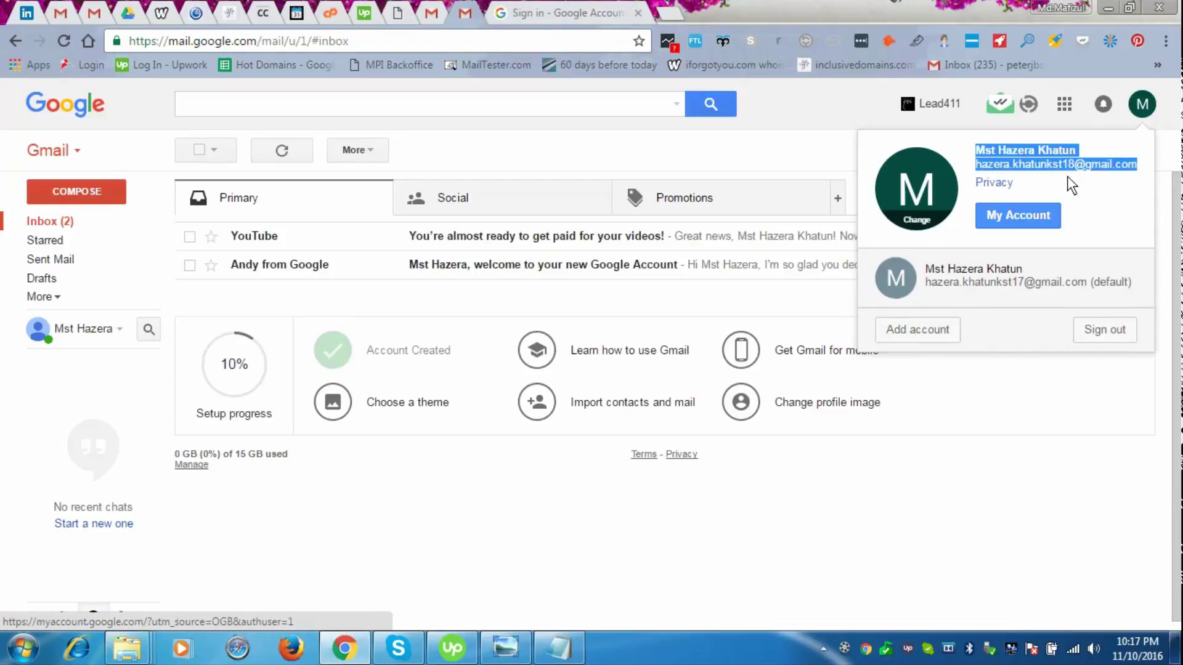
# Return to the Google sign-in page and enter the account password.
pyautogui.click(479, 16)
pyautogui.click(436, 12)
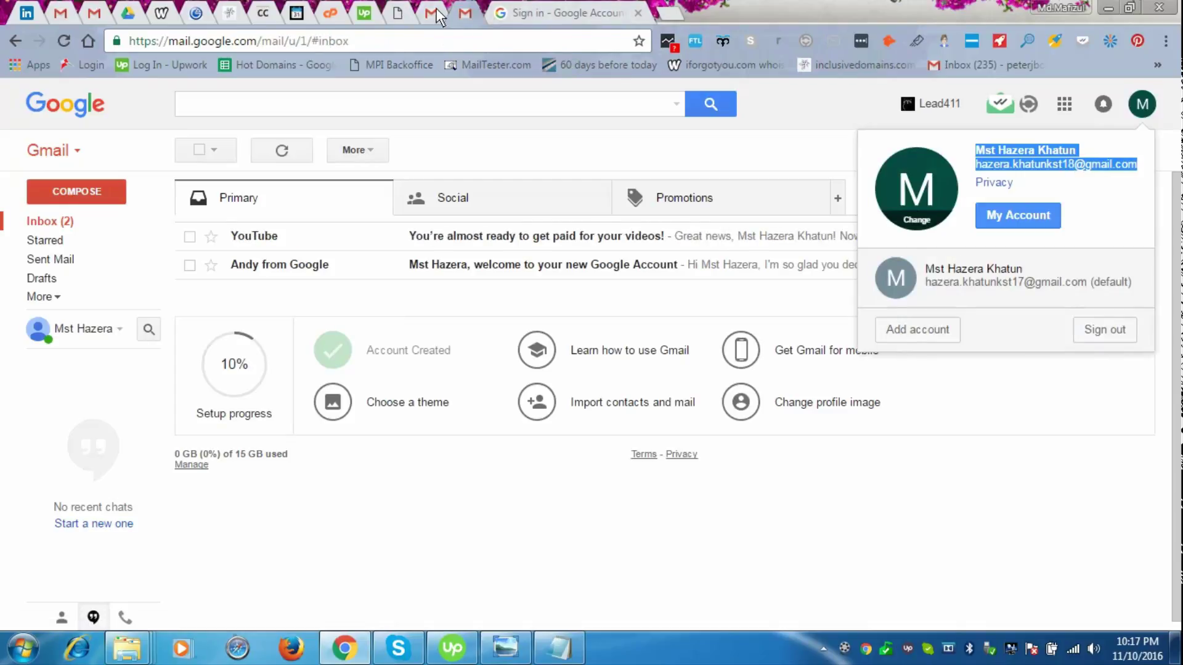
pyautogui.click(470, 11)
pyautogui.click(581, 8)
pyautogui.click(554, 387)
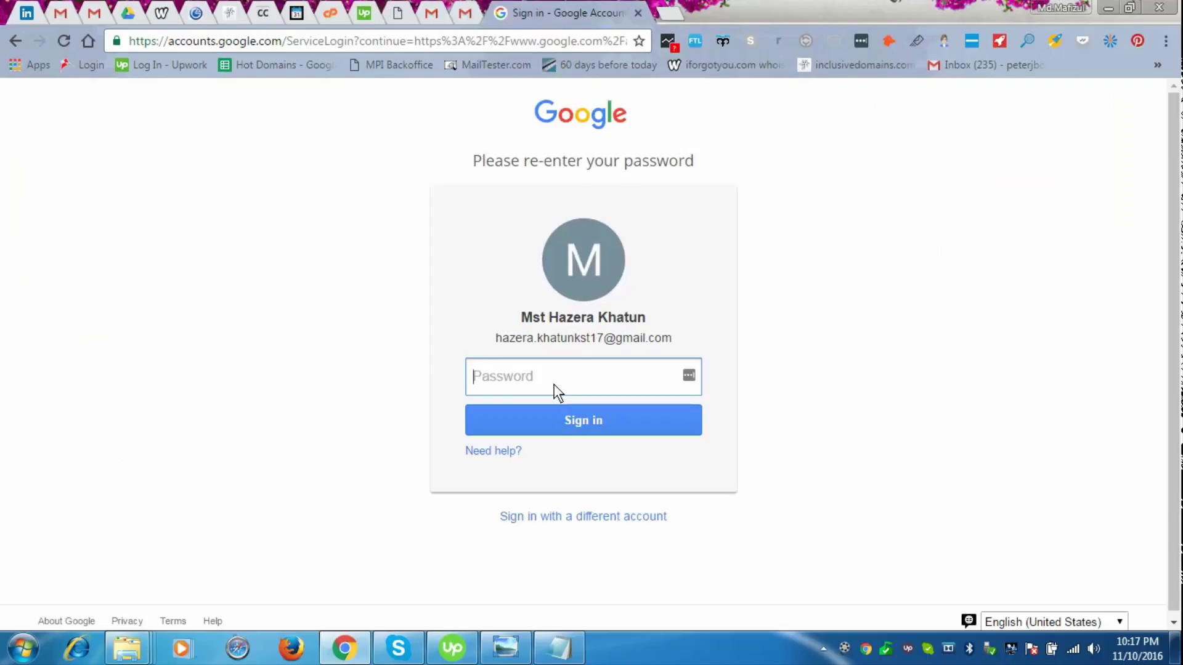
pyautogui.write('************')
# Sign in with the entered password and check the account email shown on the AdSense page.
pyautogui.click(571, 420)
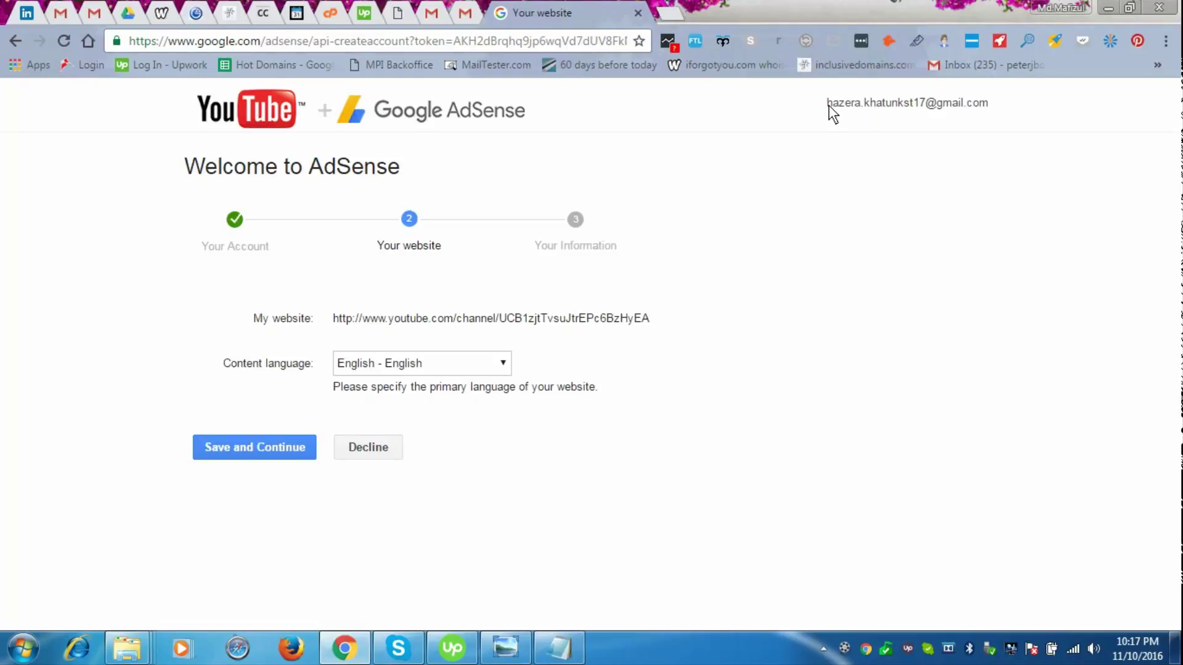
pyautogui.moveTo(830, 106); pyautogui.dragTo(977, 108)
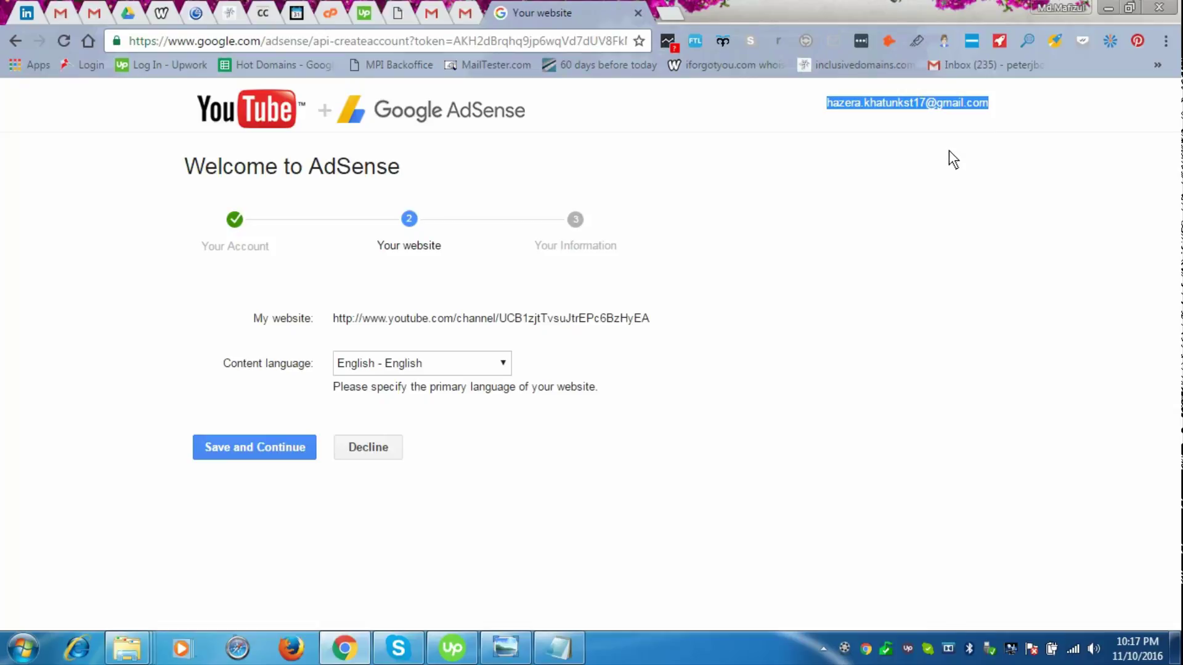
pyautogui.click(919, 149)
pyautogui.moveTo(831, 106); pyautogui.dragTo(932, 102)
pyautogui.click(990, 116)
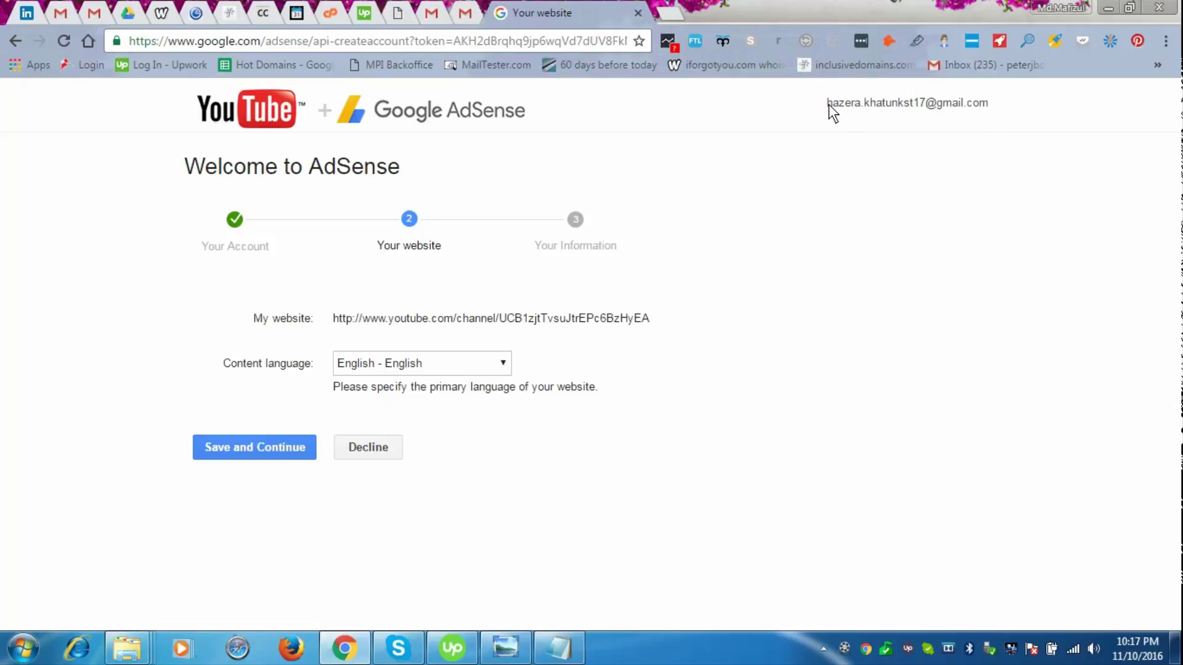
pyautogui.moveTo(826, 102); pyautogui.dragTo(970, 104)
pyautogui.click(849, 113)
pyautogui.click(911, 168)
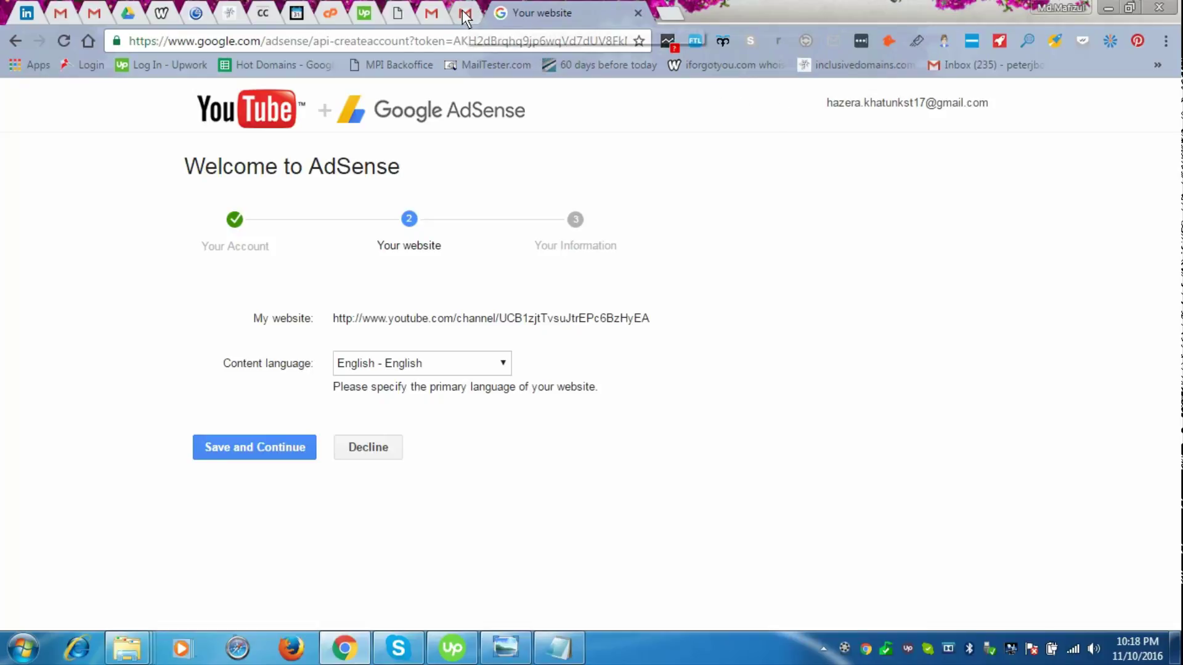
# Cross-check the account email against Gmail and review the YouTube channel URL under My website.
pyautogui.click(485, 14)
pyautogui.click(489, 14)
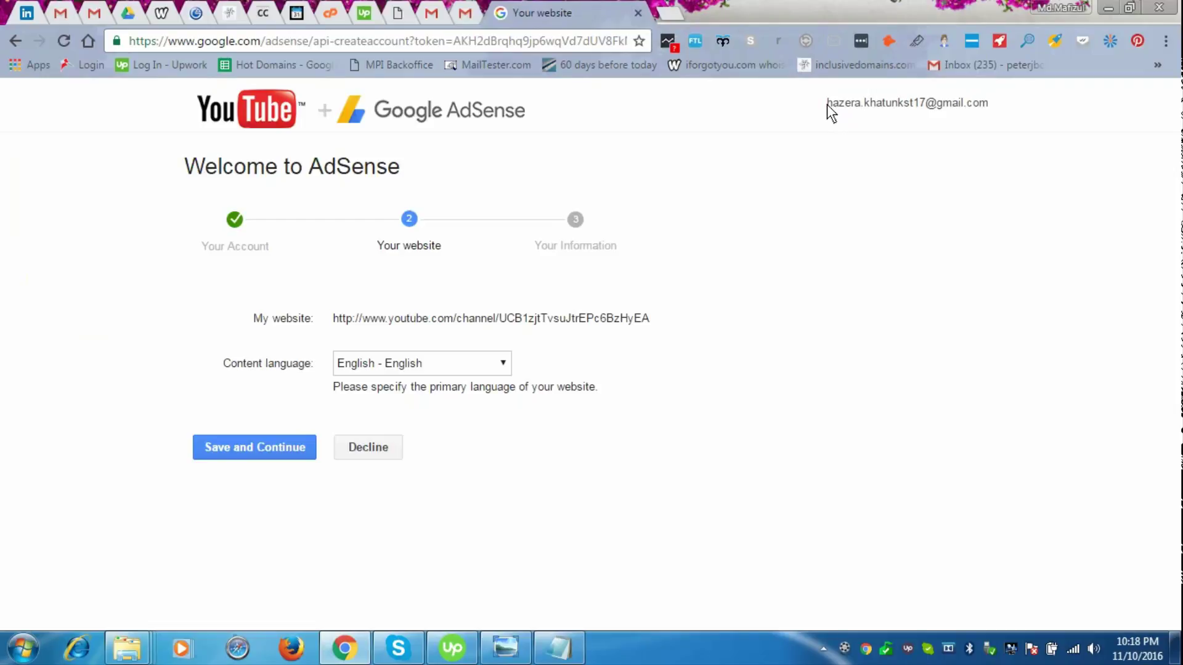
pyautogui.moveTo(826, 104); pyautogui.dragTo(881, 103)
pyautogui.moveTo(973, 102); pyautogui.dragTo(985, 102)
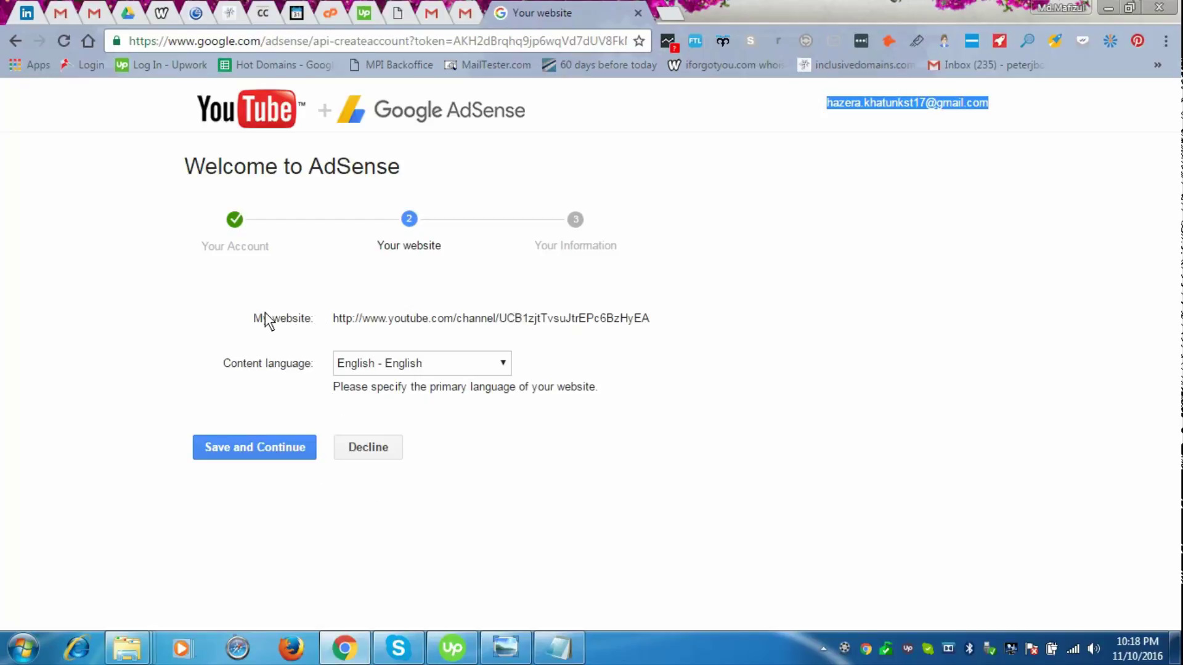
pyautogui.moveTo(252, 318); pyautogui.dragTo(657, 322)
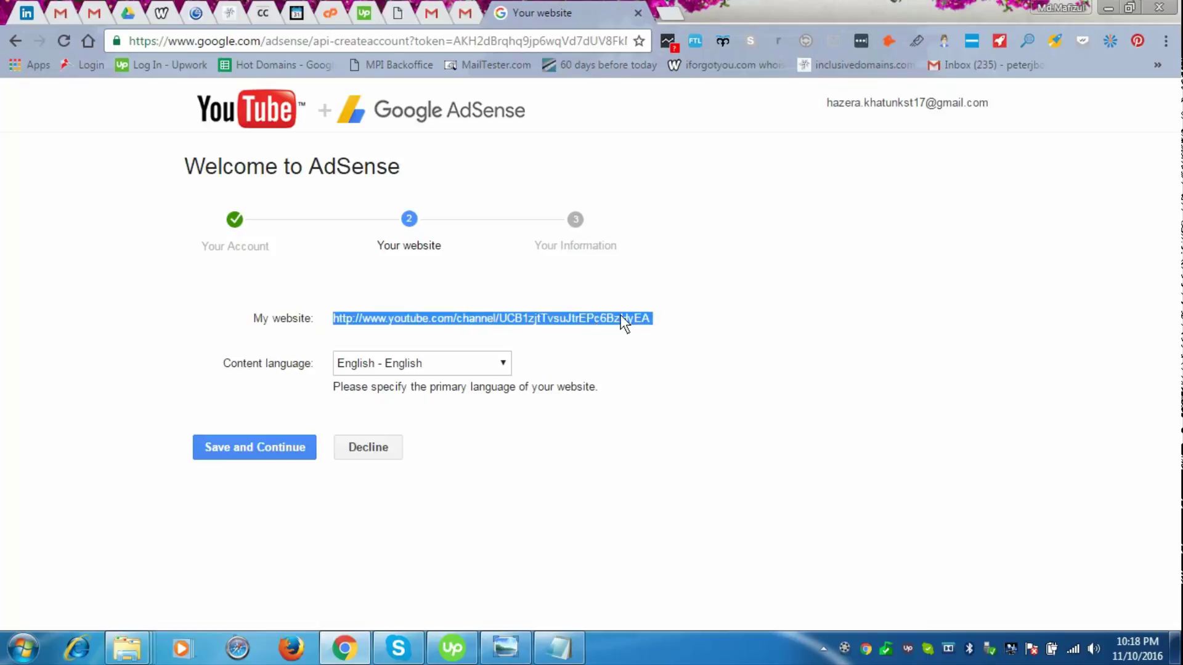
pyautogui.click(364, 326)
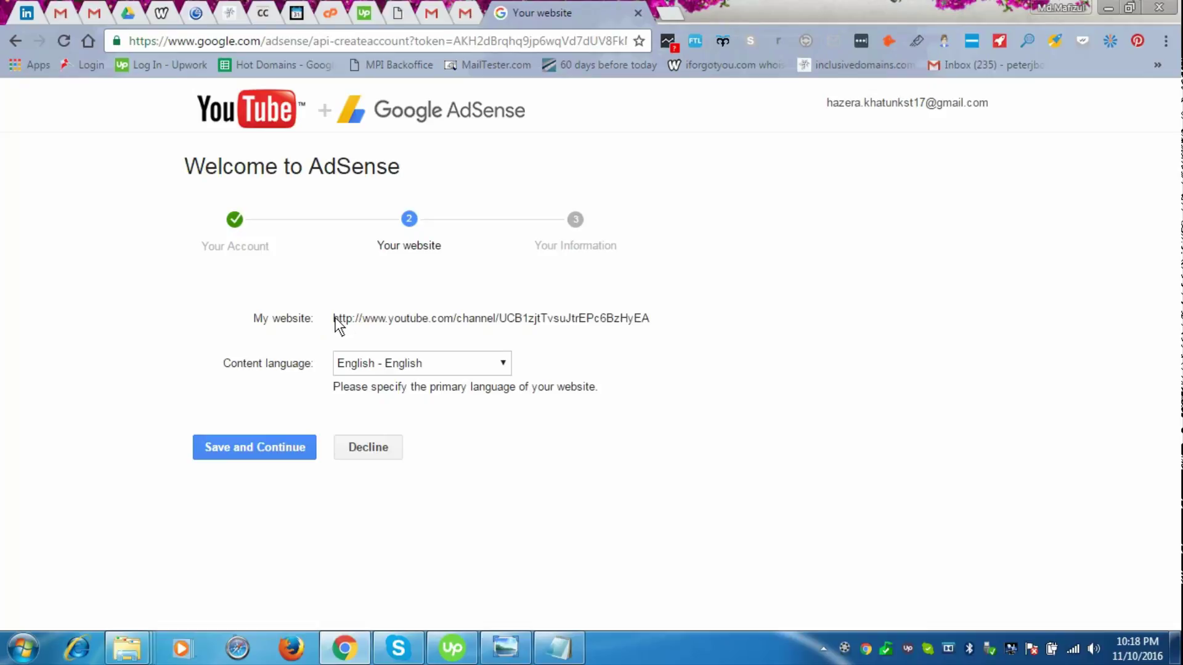
pyautogui.moveTo(335, 319); pyautogui.dragTo(655, 319)
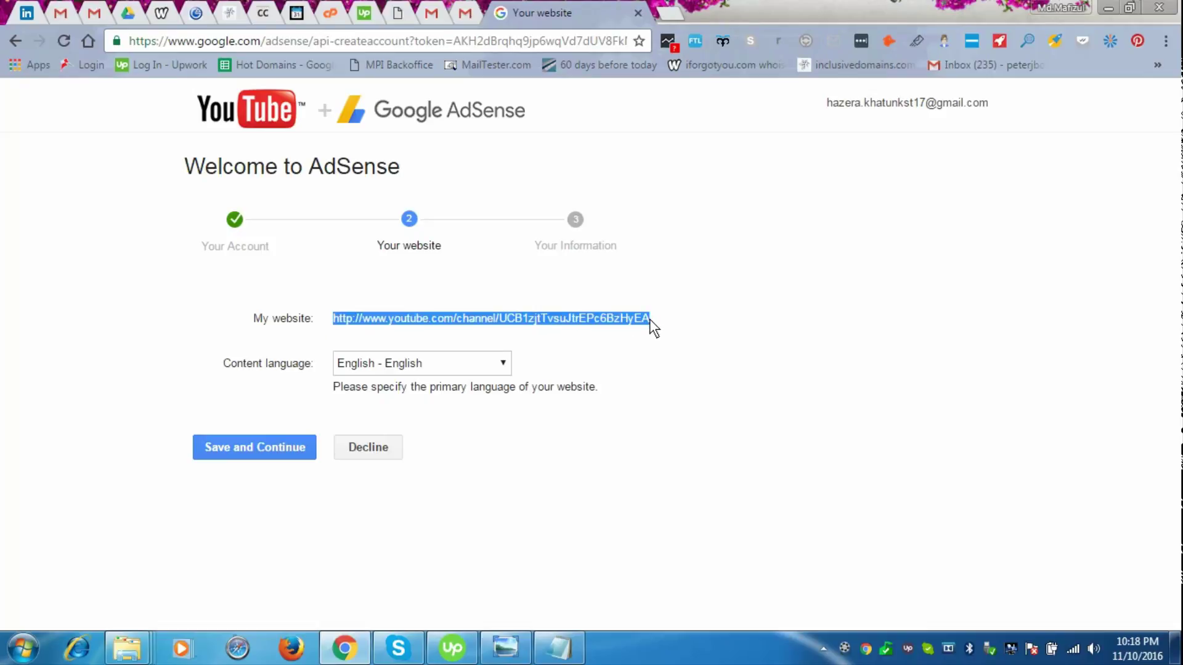
pyautogui.click(666, 320)
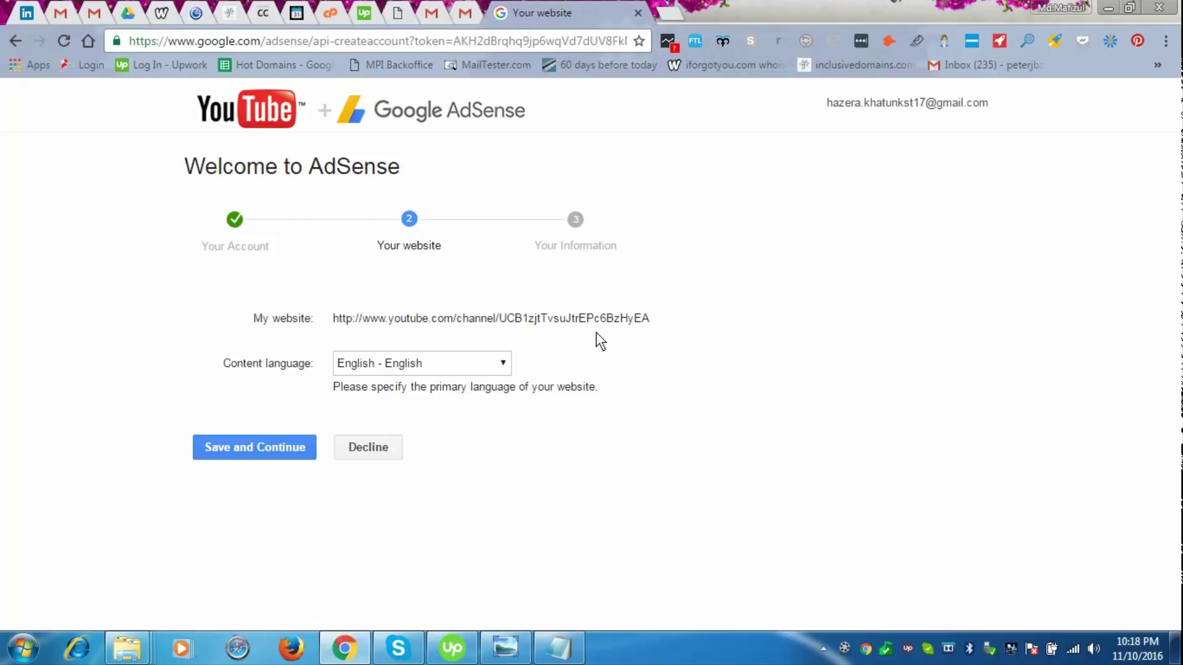
pyautogui.moveTo(650, 318); pyautogui.dragTo(401, 319)
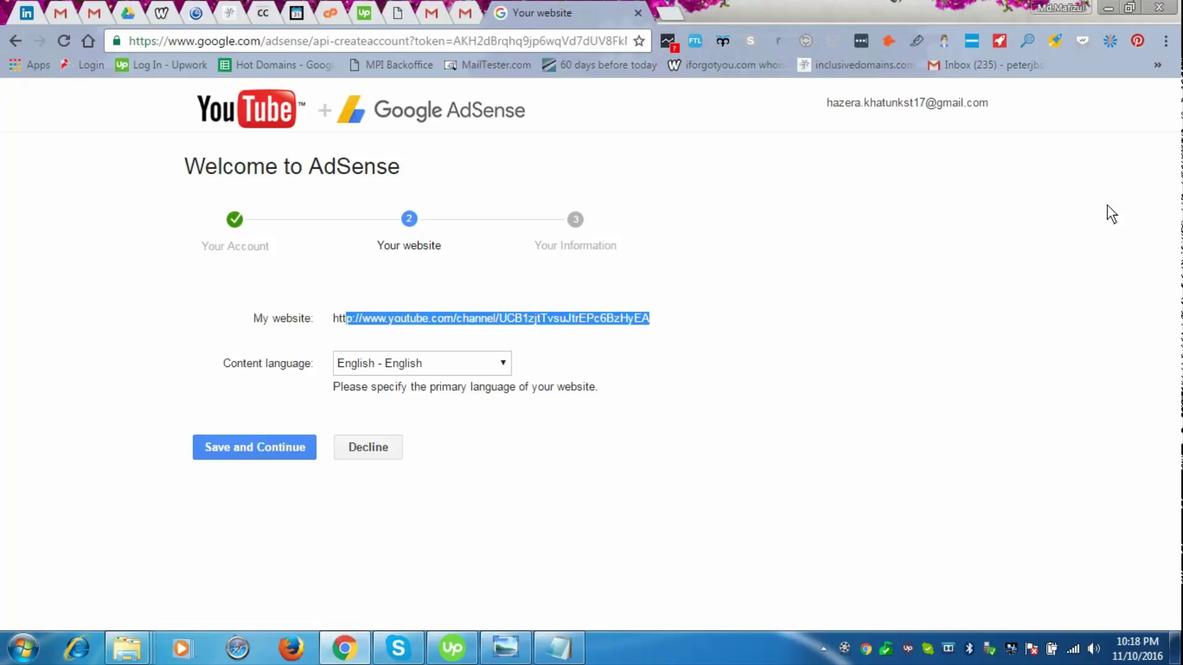
pyautogui.moveTo(1006, 111); pyautogui.dragTo(951, 105)
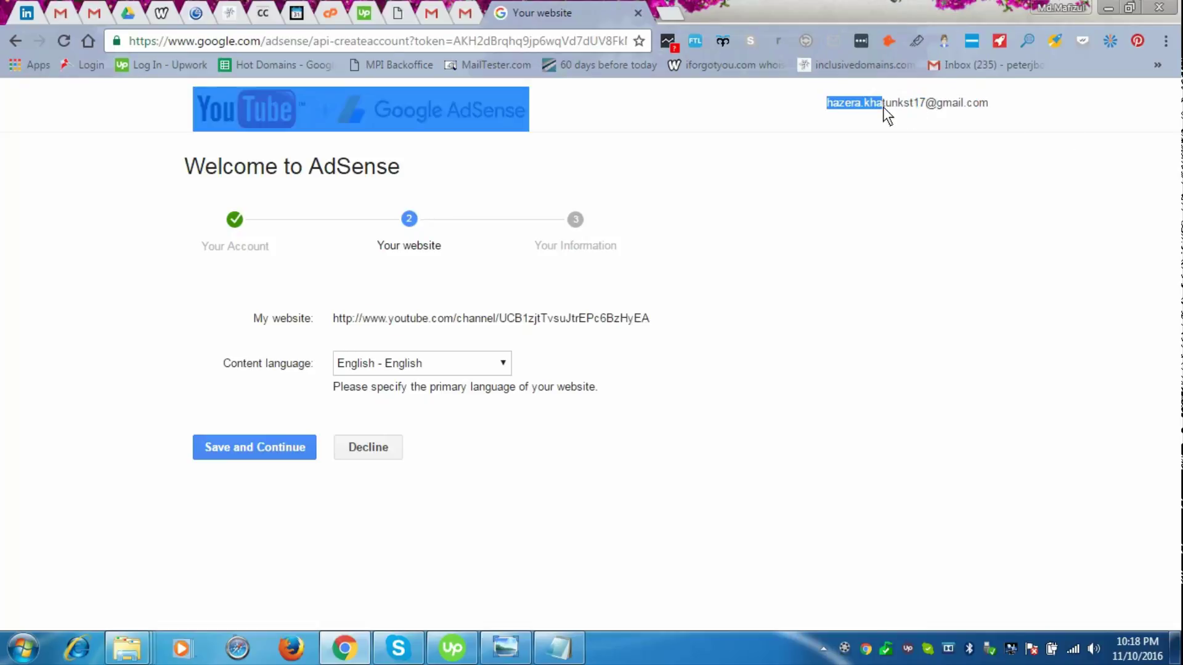
pyautogui.click(875, 144)
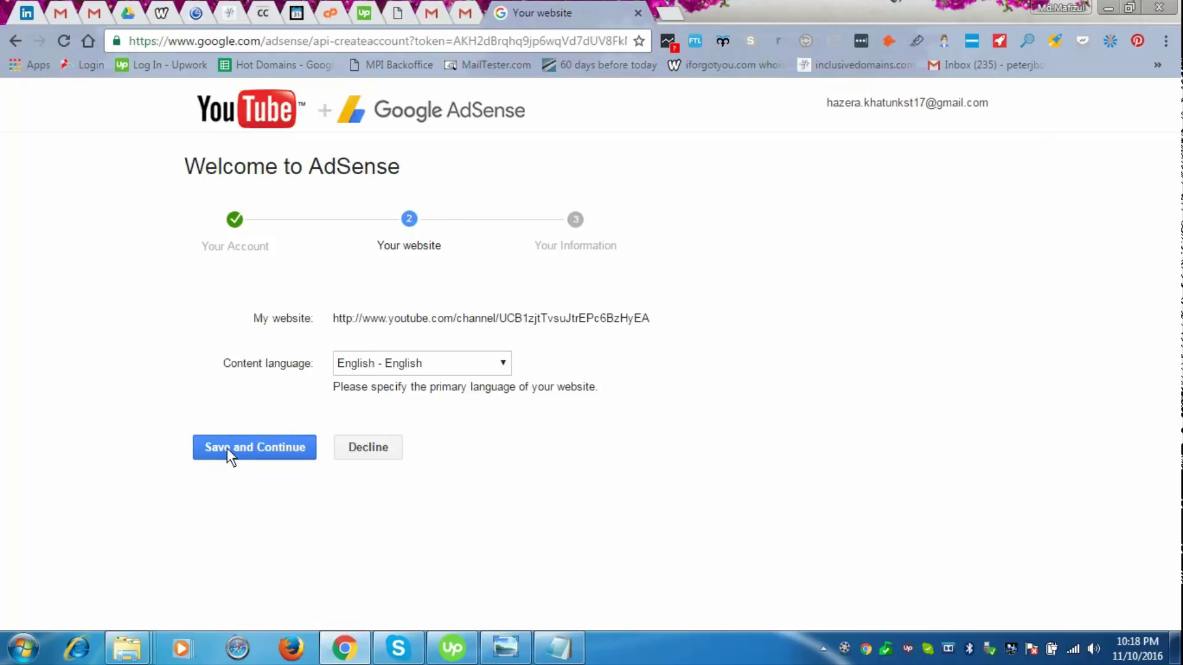
# Keep English as the content language and save the website step.
pyautogui.click(365, 362)
pyautogui.click(723, 381)
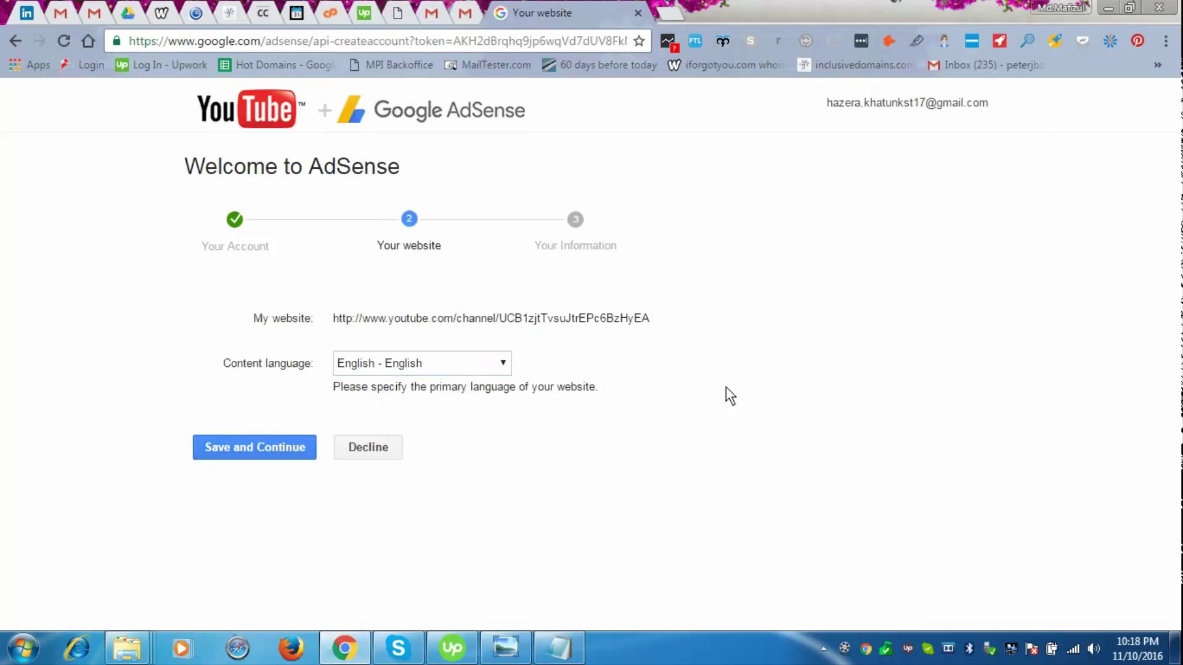
pyautogui.click(445, 363)
pyautogui.click(887, 367)
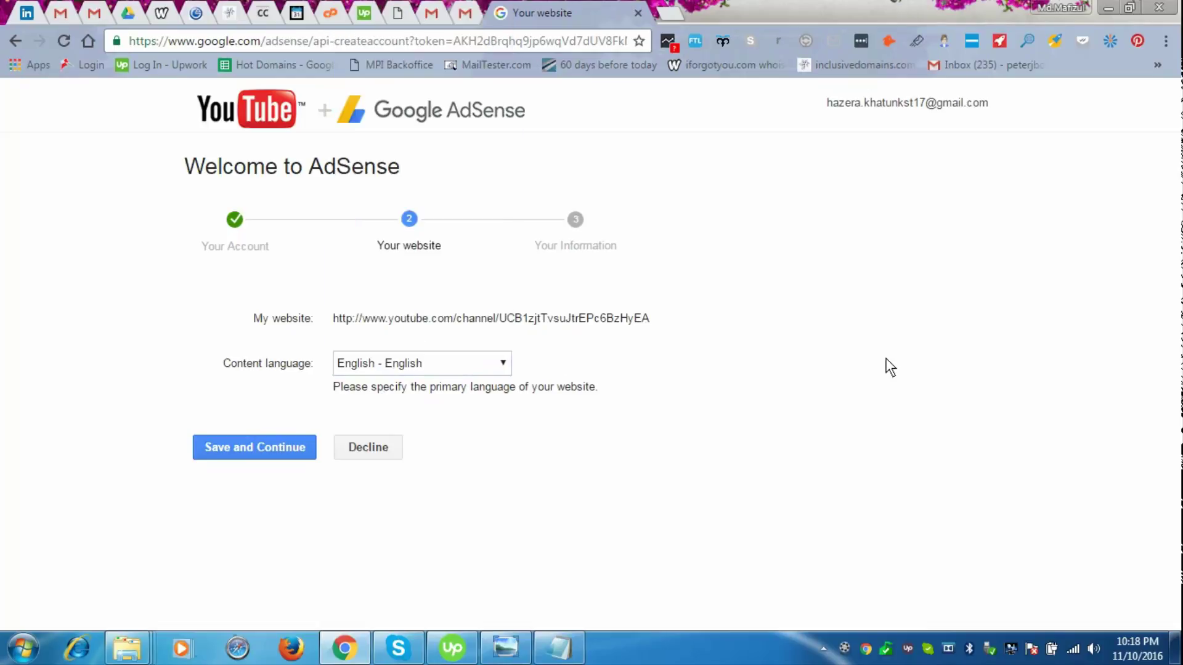
pyautogui.click(234, 447)
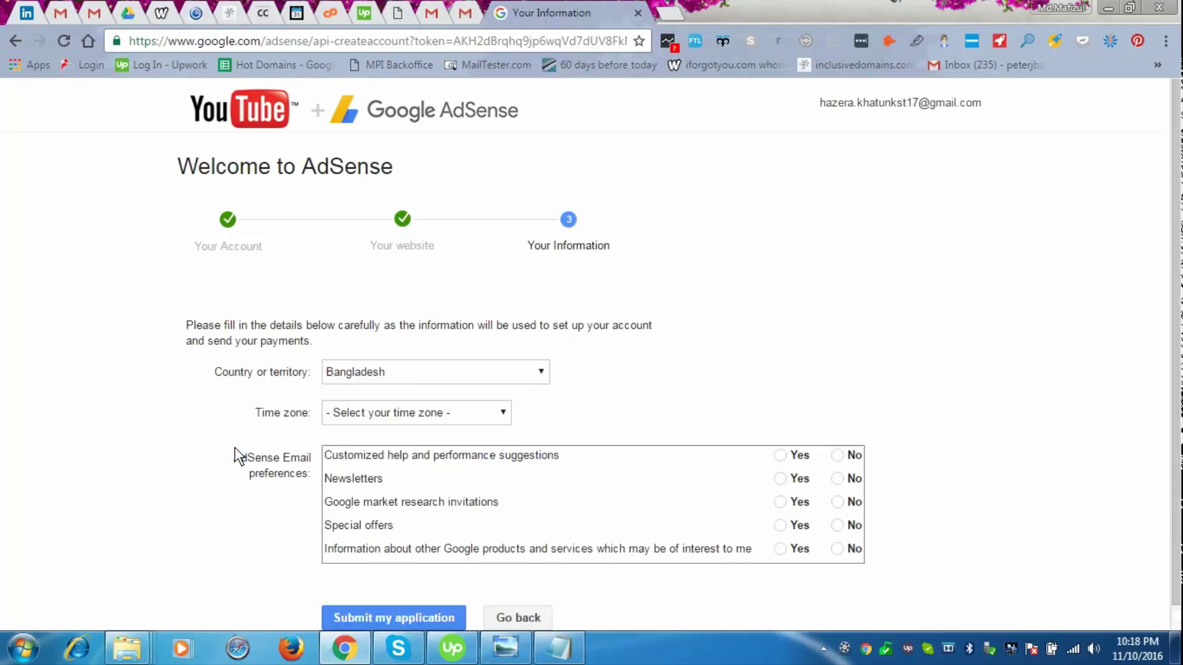
# Pick (UTC+06:00) Dhaka as the time zone and keep Individual as the account type.
pyautogui.moveTo(1176, 220); pyautogui.dragTo(1154, 325)
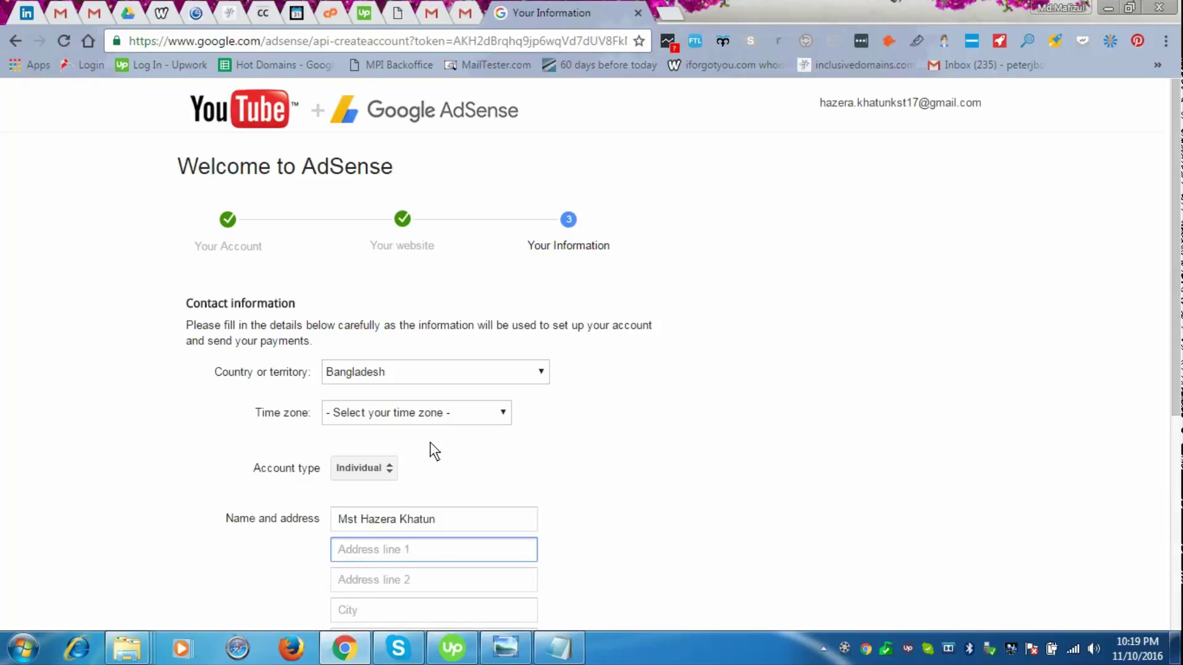
pyautogui.scroll(-2, 435, 434)
pyautogui.click(459, 295)
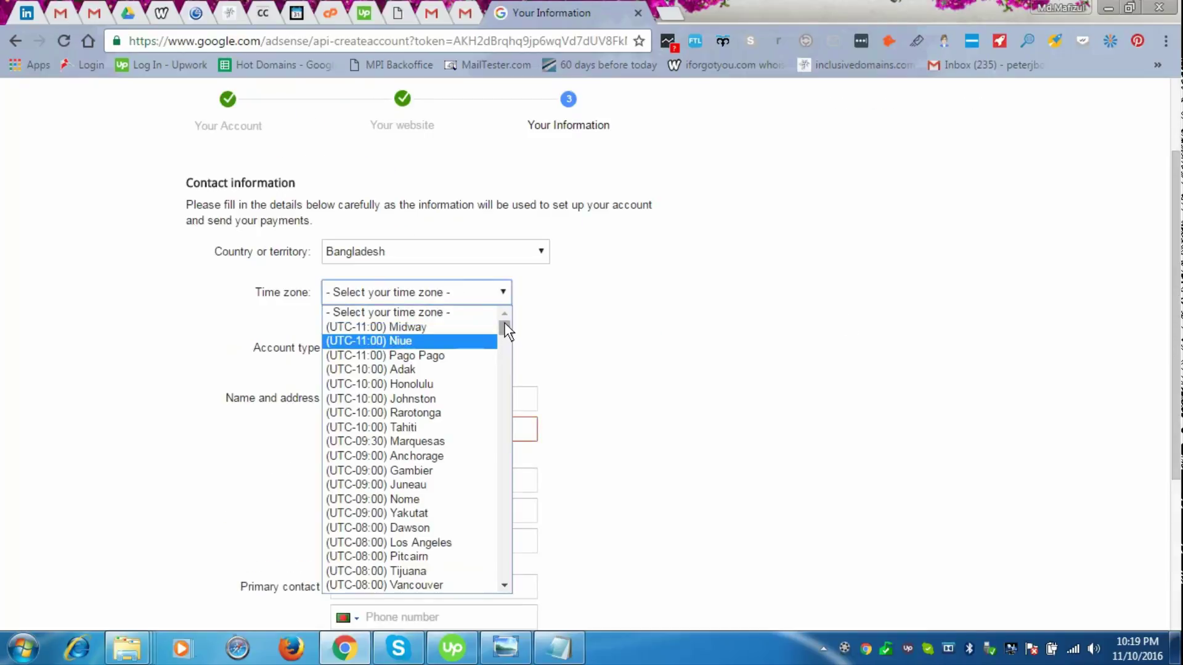
pyautogui.moveTo(504, 323); pyautogui.dragTo(512, 523)
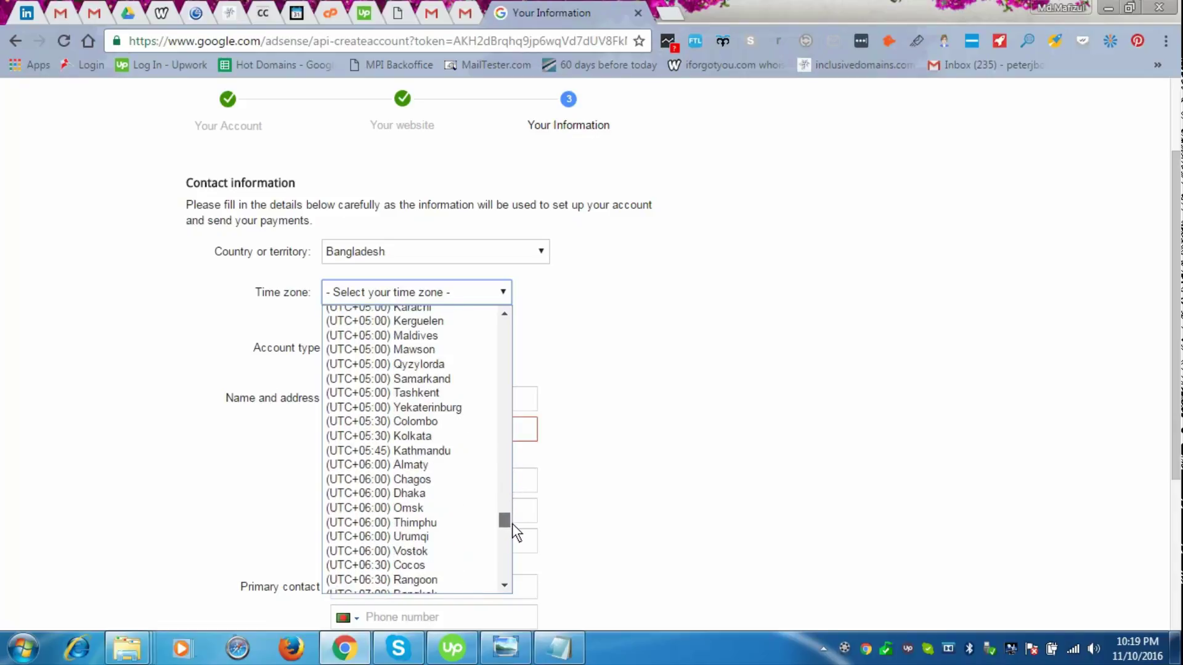
pyautogui.click(415, 495)
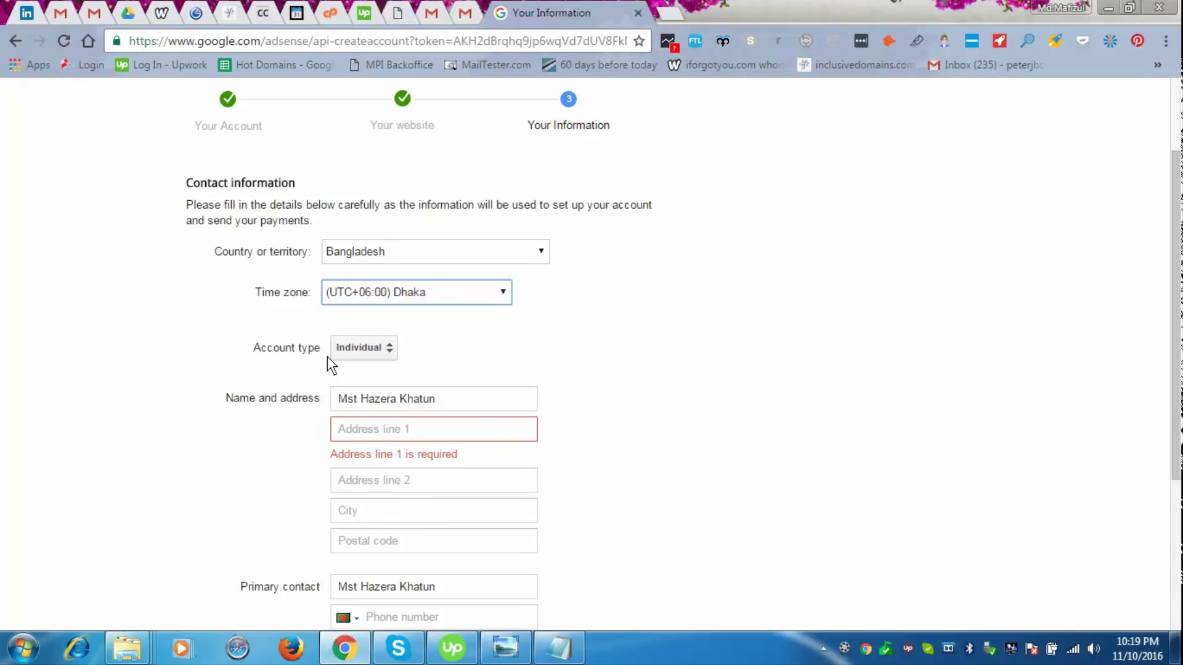
pyautogui.click(390, 352)
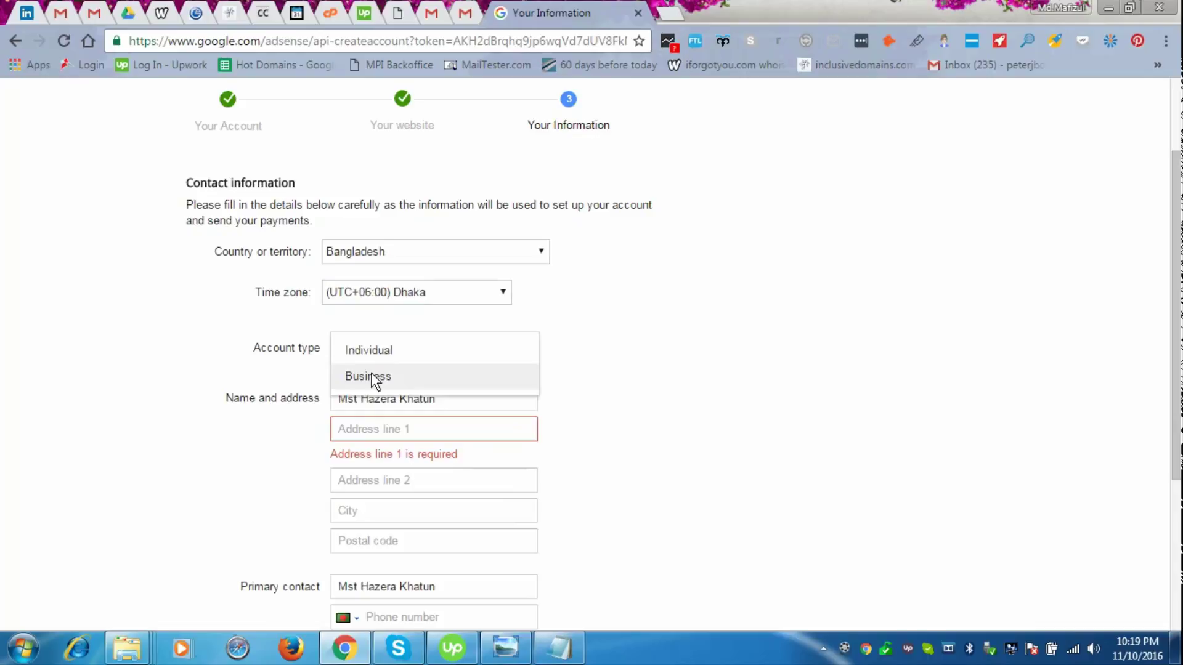
pyautogui.click(424, 353)
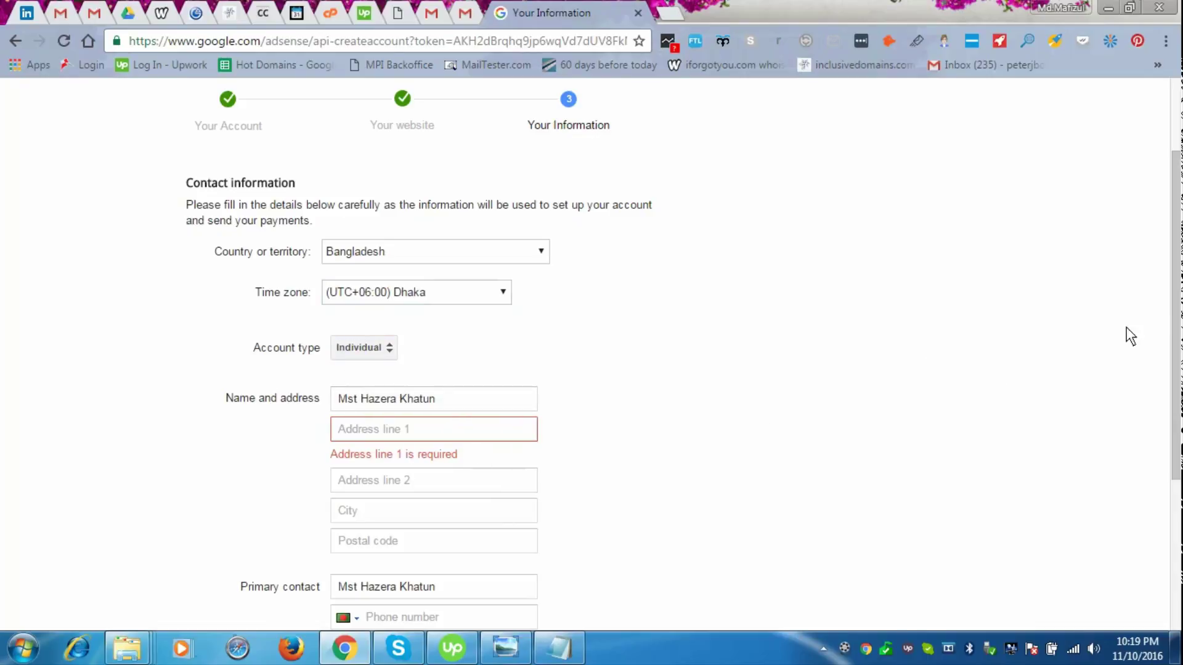
# Type the street address into Address line 1, dismissing the saved-address suggestions.
pyautogui.scroll(-2, 1177, 274)
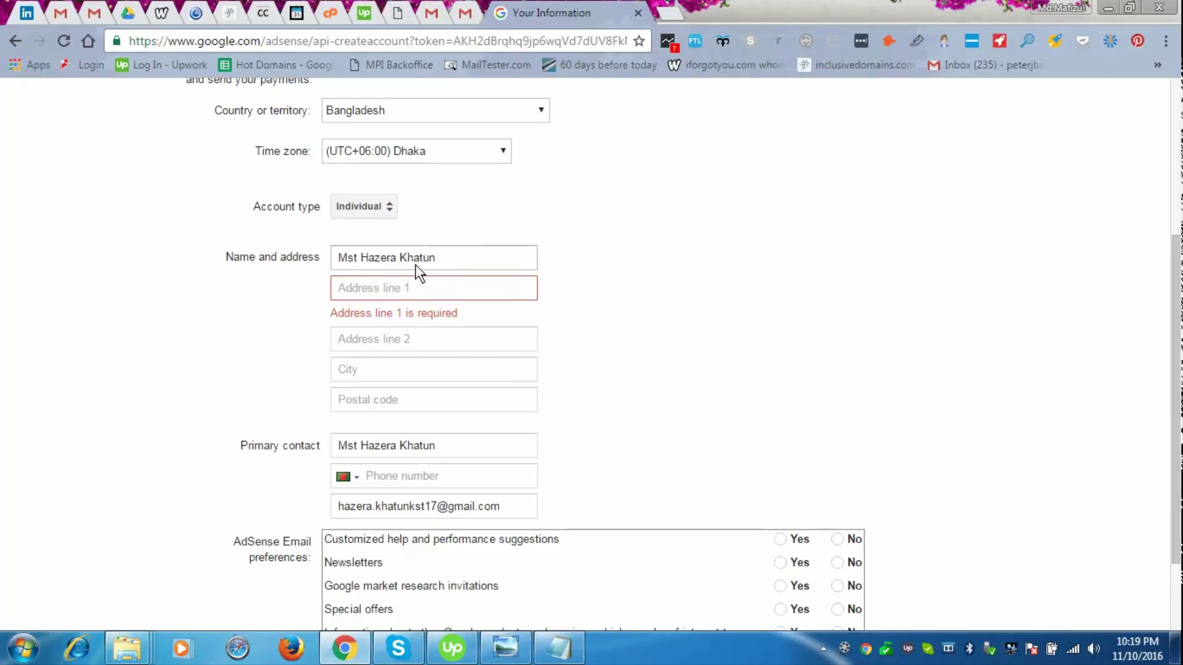
pyautogui.click(412, 291)
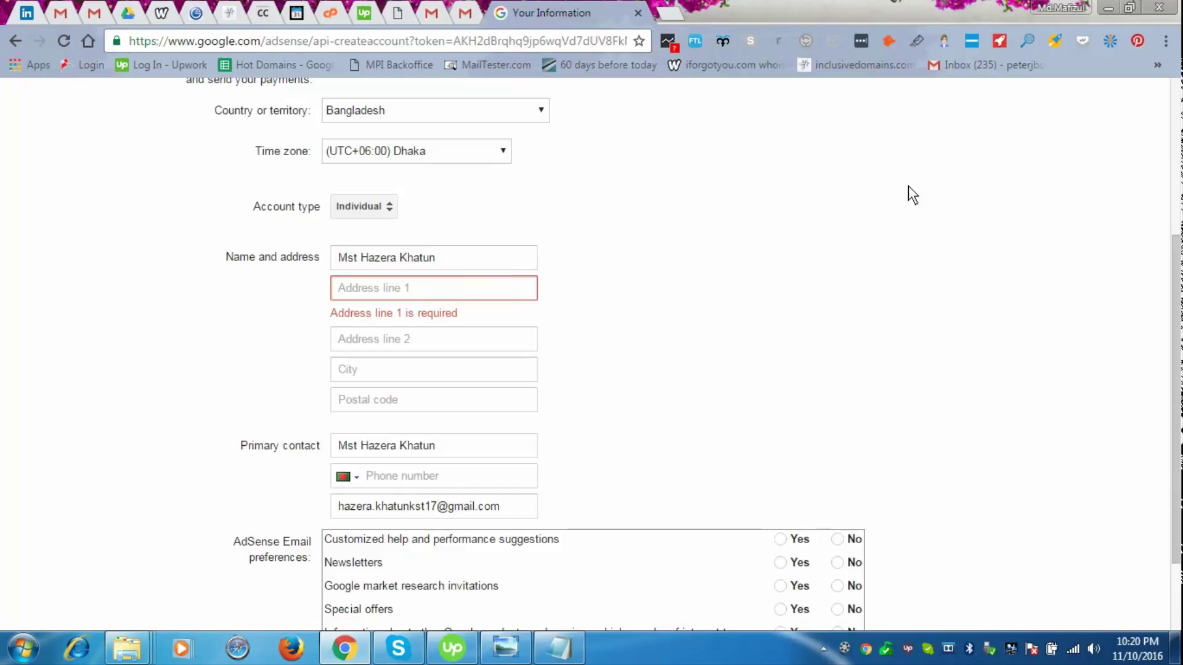
pyautogui.moveTo(1178, 288); pyautogui.dragTo(1179, 318)
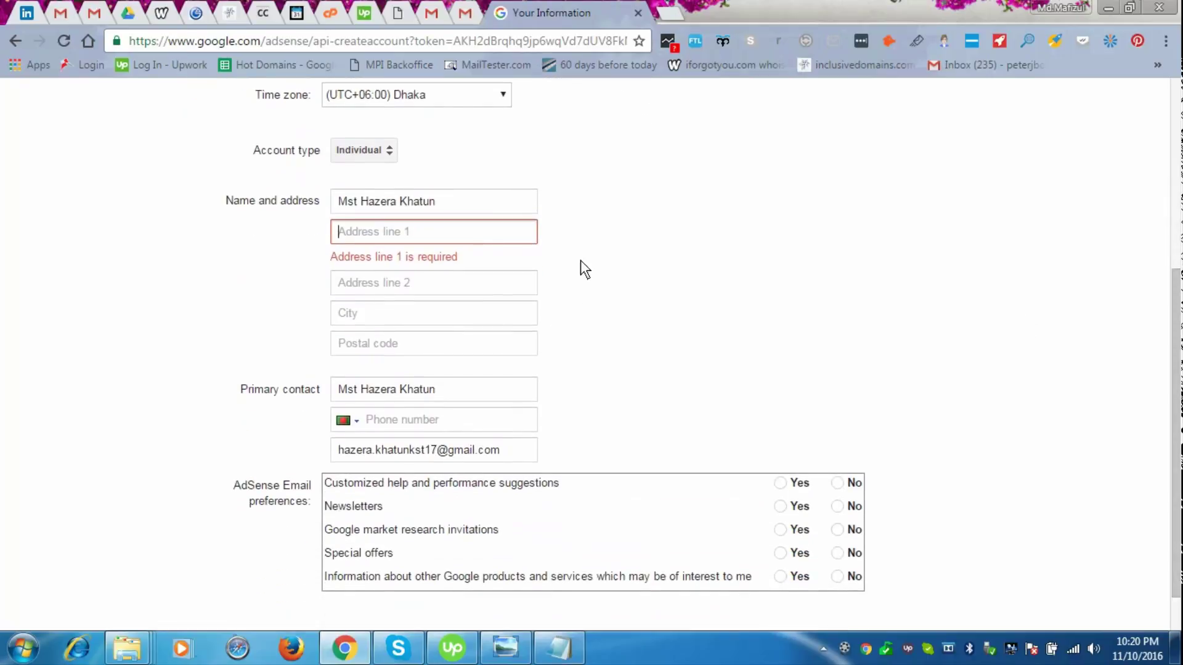
pyautogui.click(422, 235)
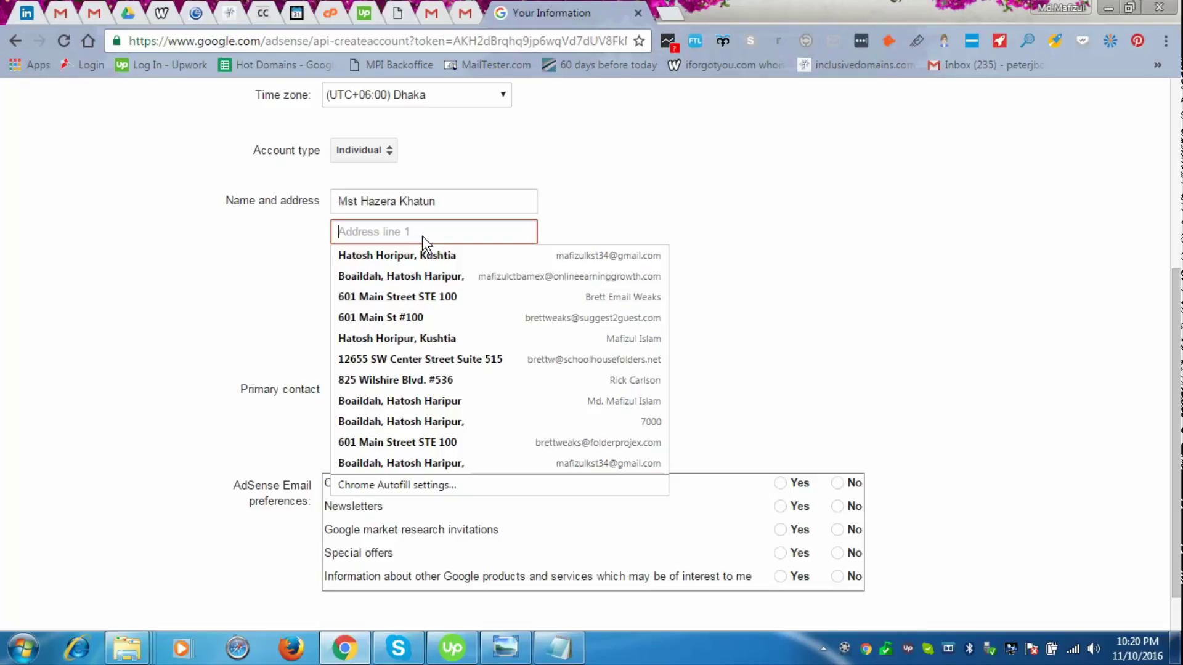
pyautogui.click(771, 166)
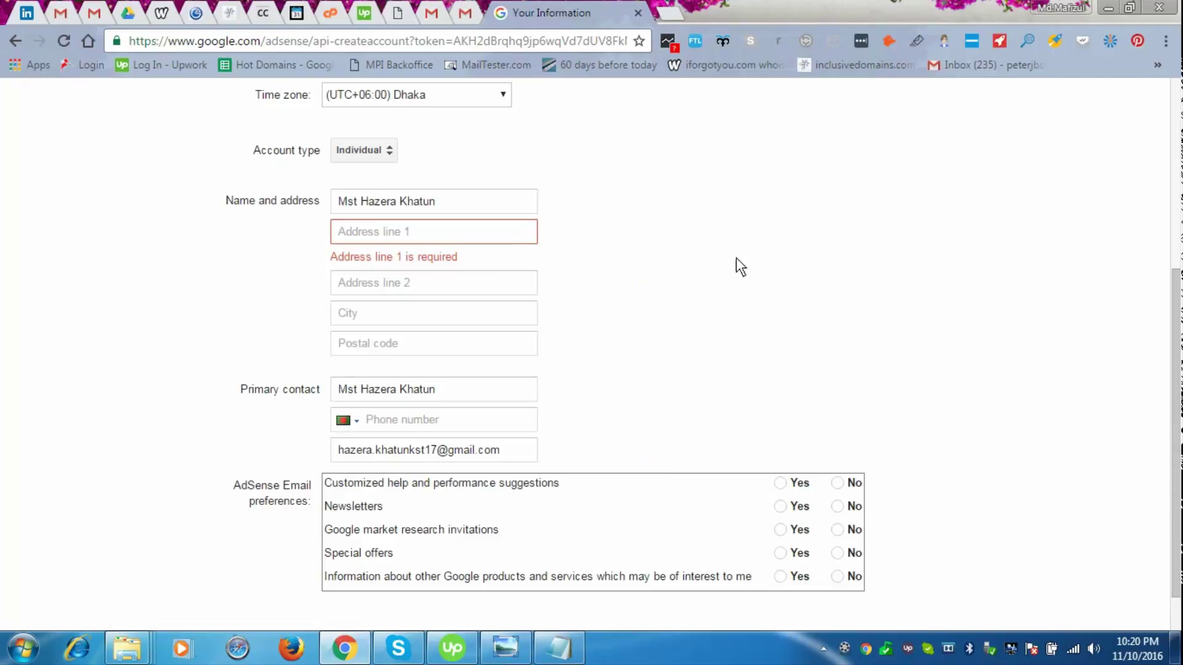
pyautogui.click(336, 231)
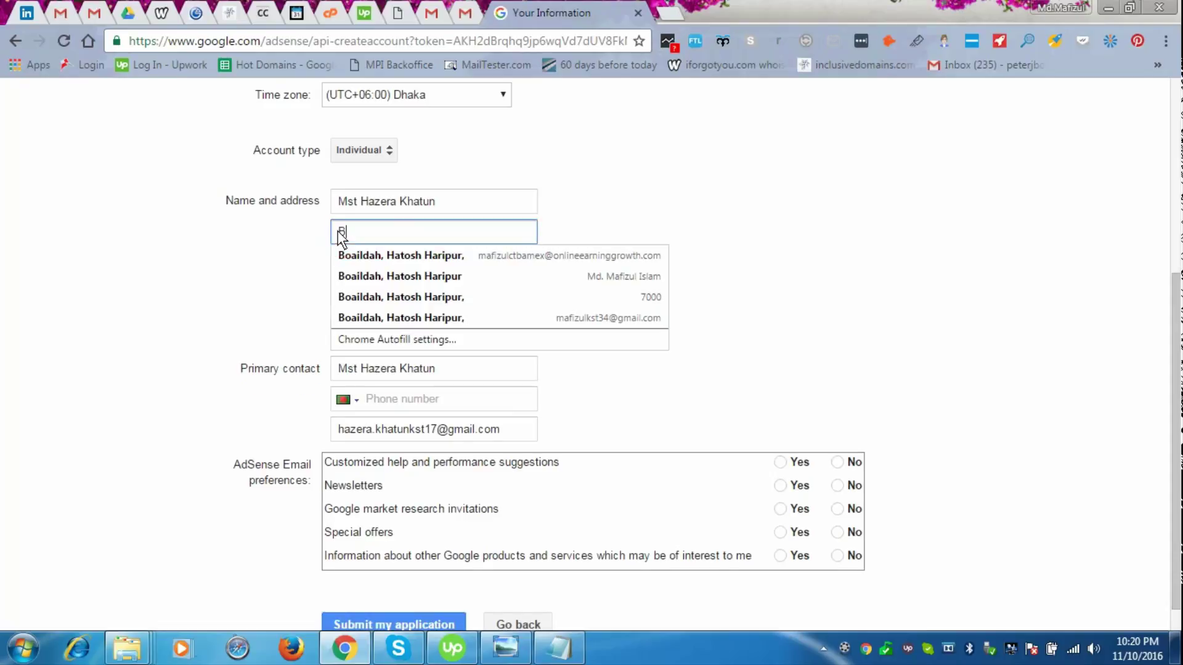
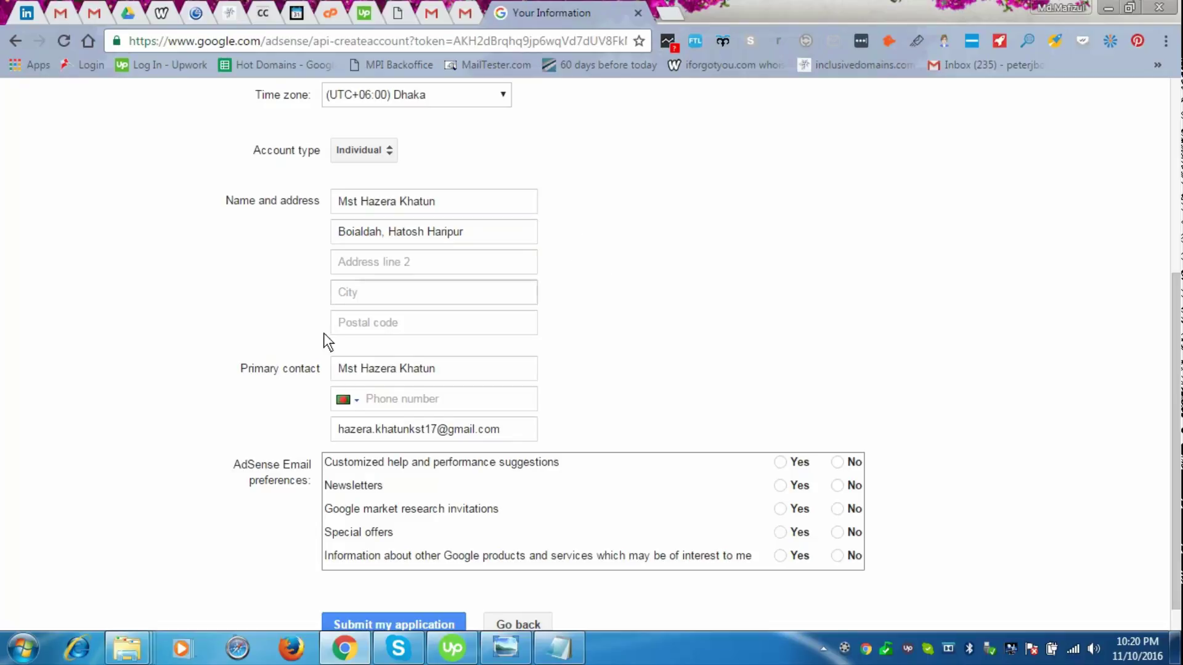
# Enter the city name in the City field.
pyautogui.click(404, 297)
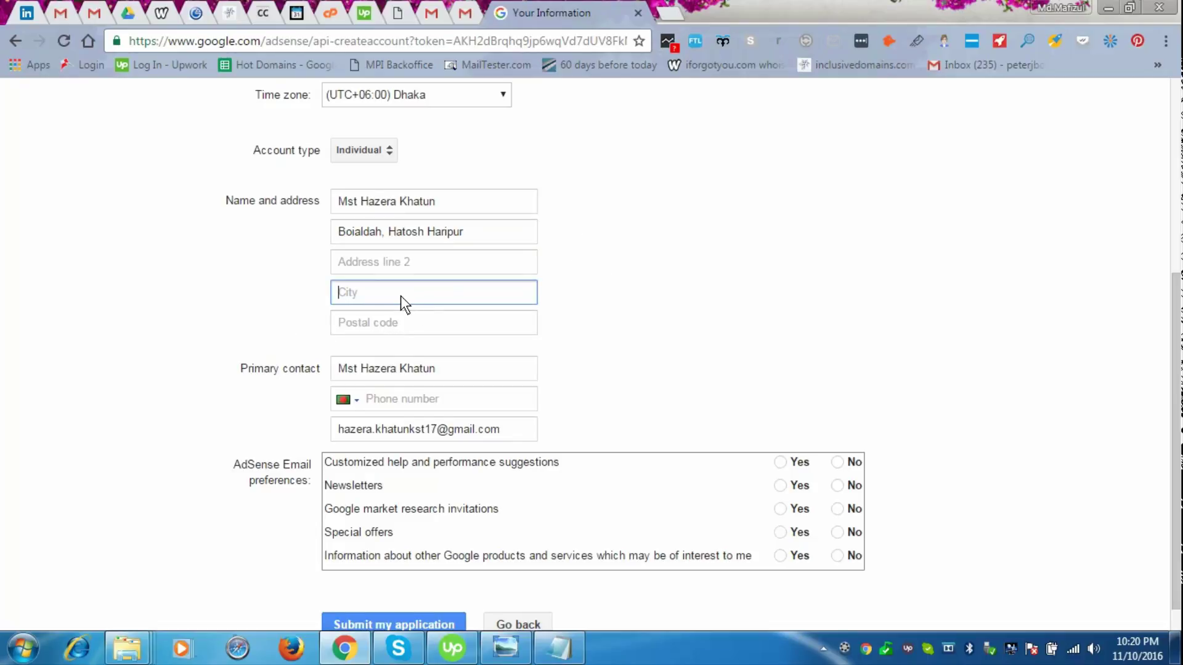
pyautogui.write('Kusht')
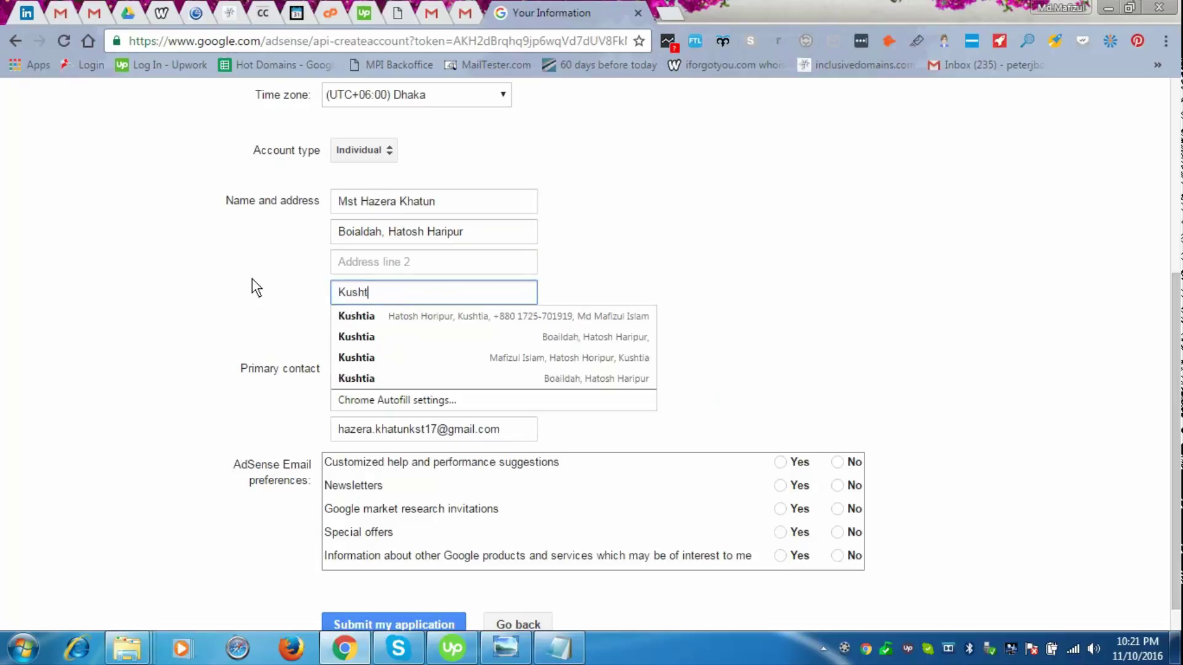
pyautogui.write('ia Sadar')
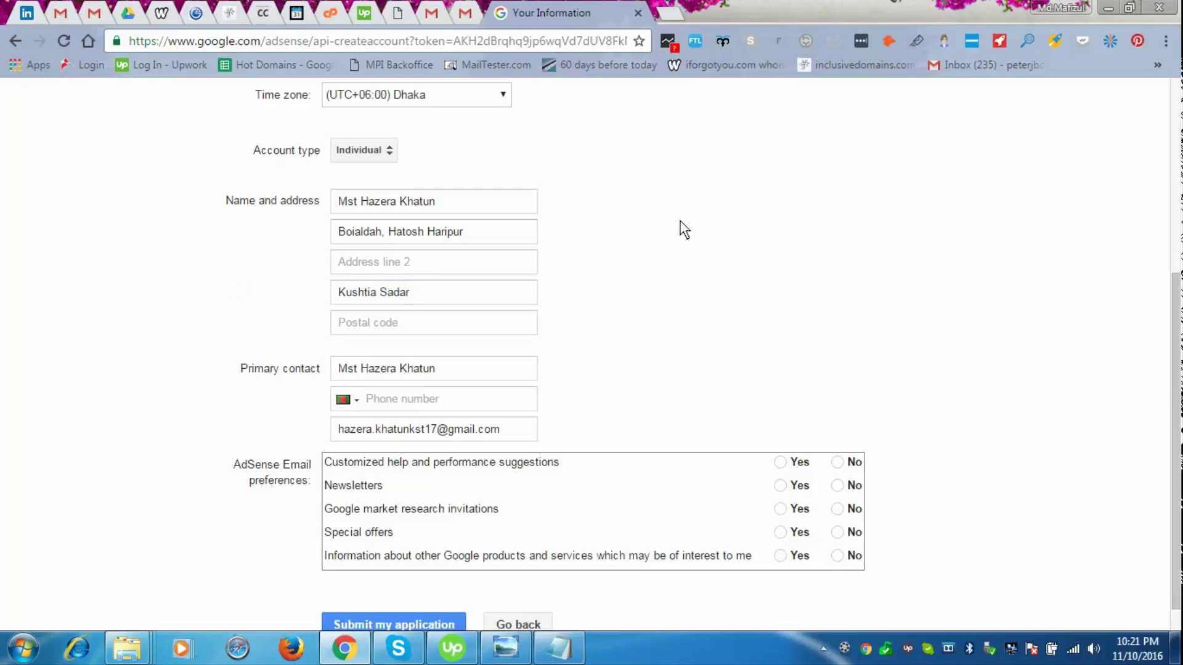
pyautogui.click(411, 264)
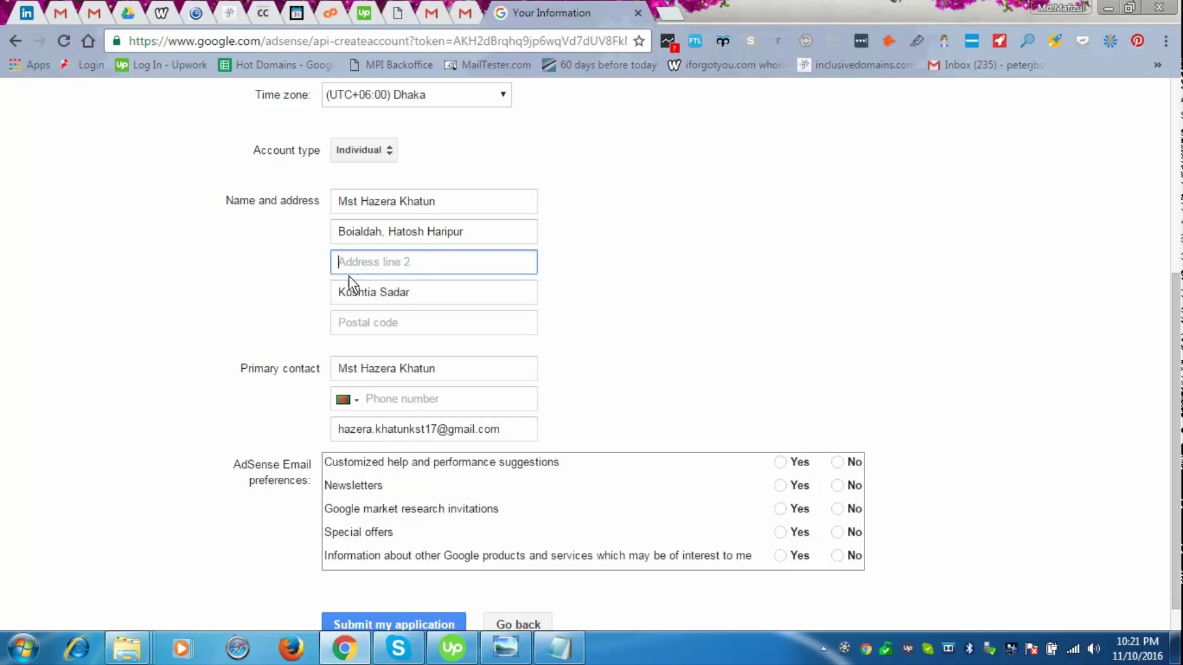
# Leave address line 2 blank and enter the postal code.
pyautogui.click(381, 327)
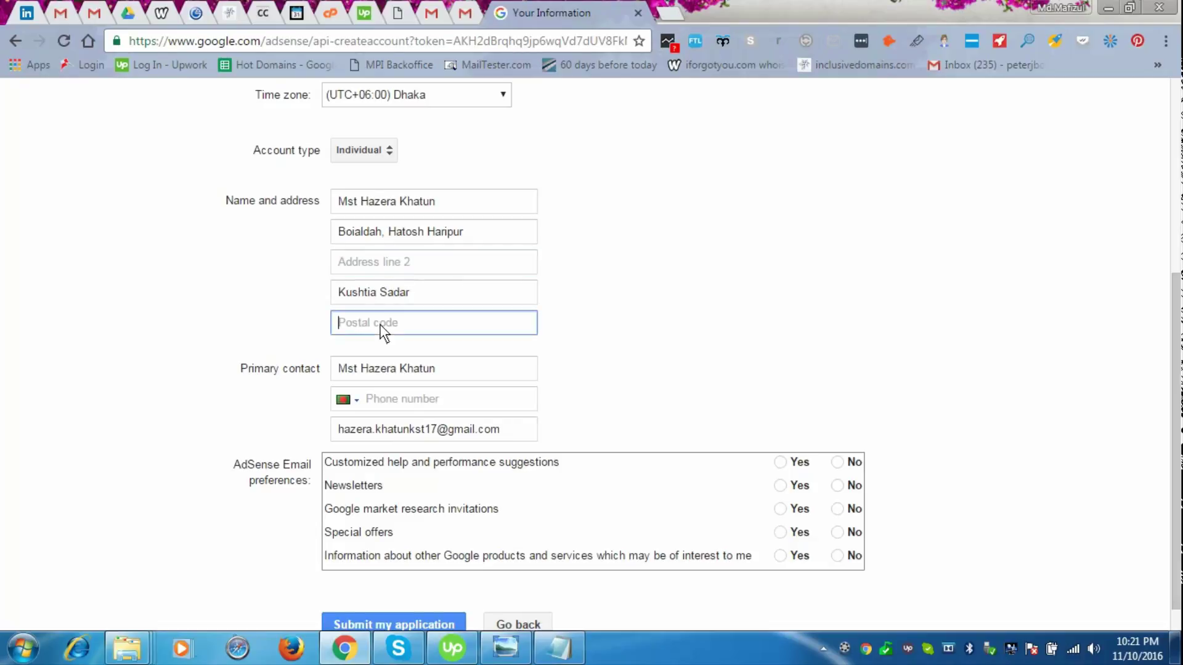
pyautogui.click(460, 262)
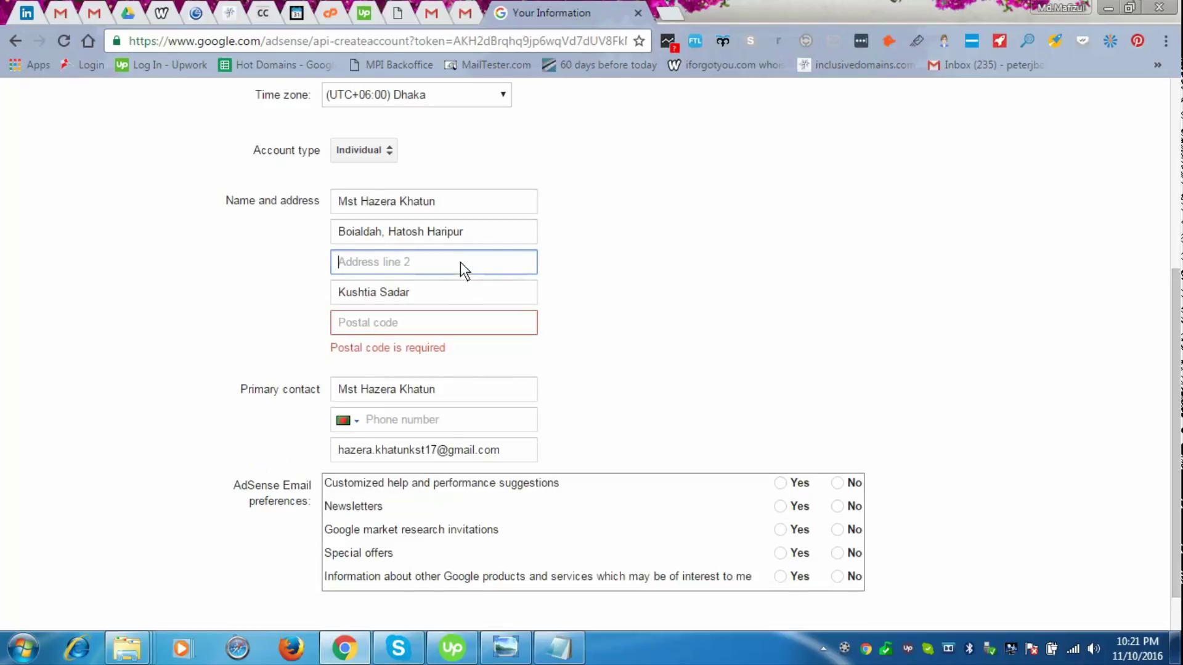
pyautogui.click(424, 268)
pyautogui.click(763, 237)
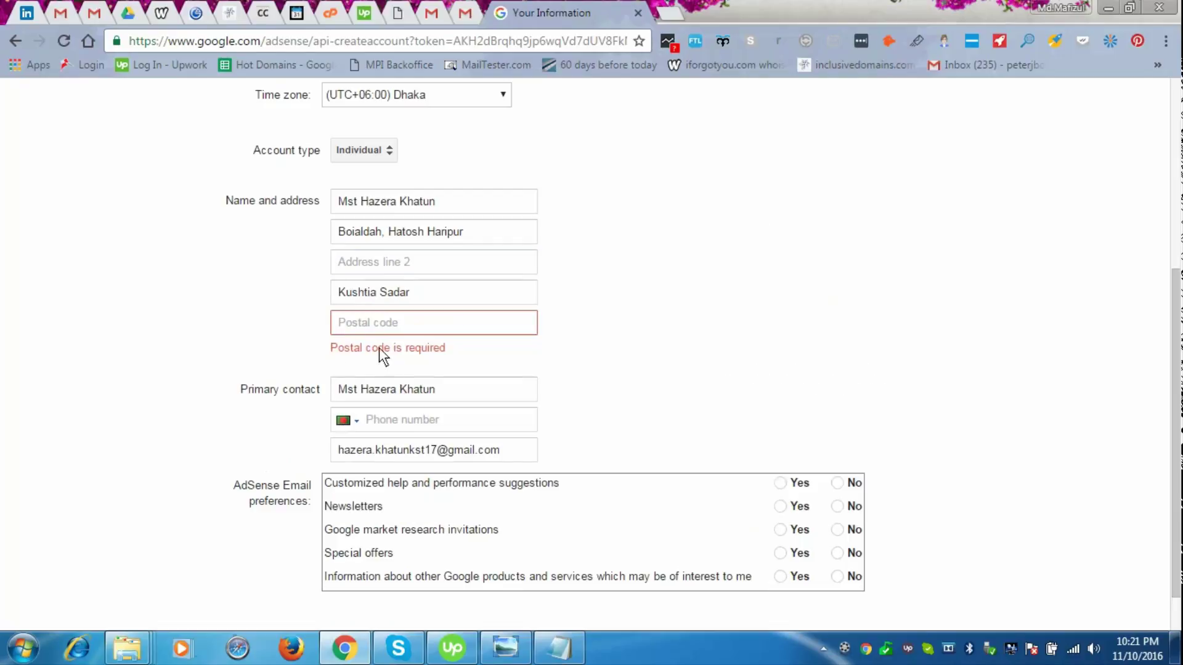
pyautogui.click(435, 298)
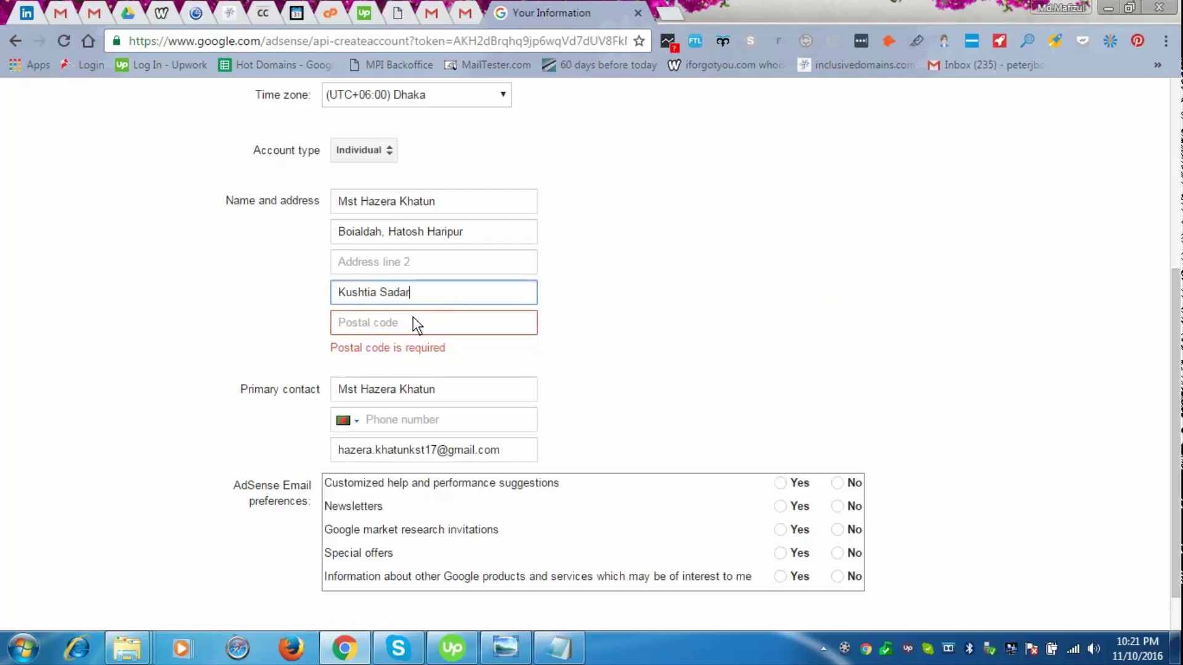
pyautogui.click(406, 330)
pyautogui.write('7000')
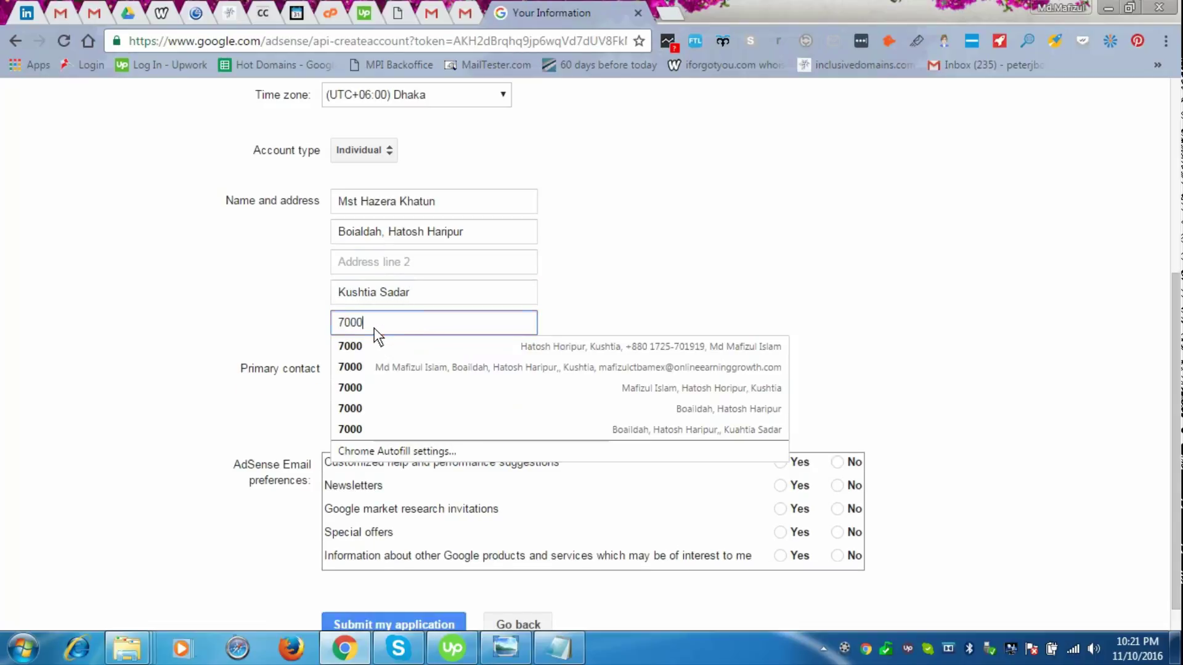
pyautogui.click(696, 274)
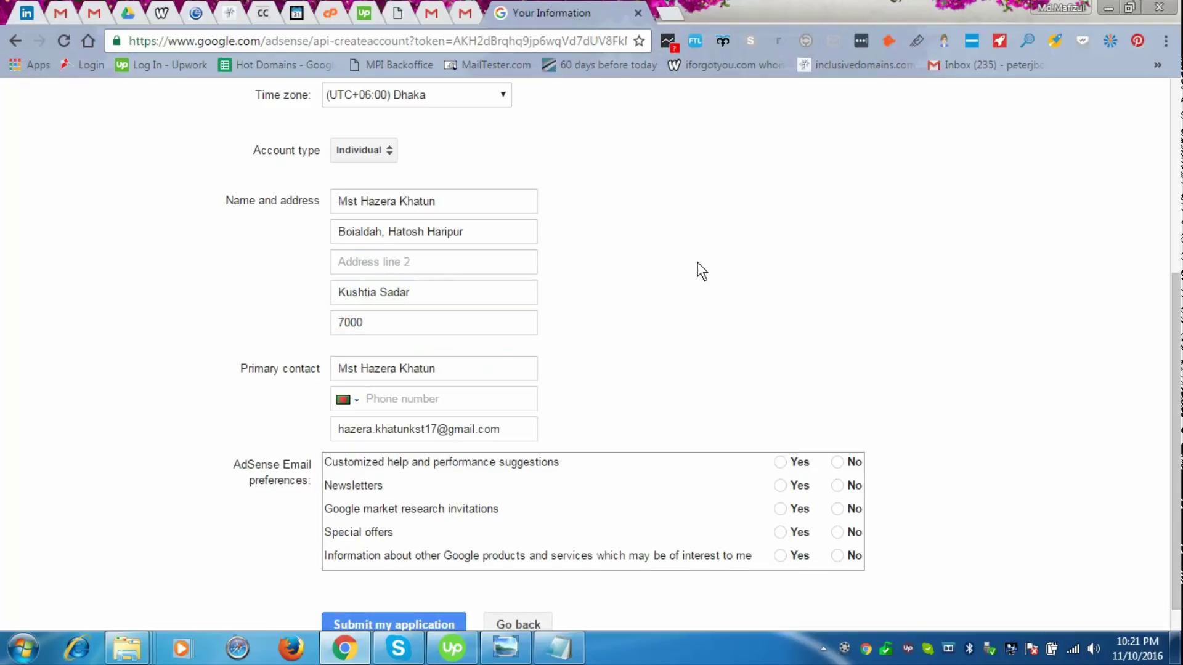
pyautogui.moveTo(1178, 297)
pyautogui.mouseDown()
pyautogui.moveTo(1180, 279)
pyautogui.moveTo(1179, 292)
pyautogui.mouseUp()
# Enter the contact phone number under Bangladesh +880, removing its leading zero.
pyautogui.click(407, 421)
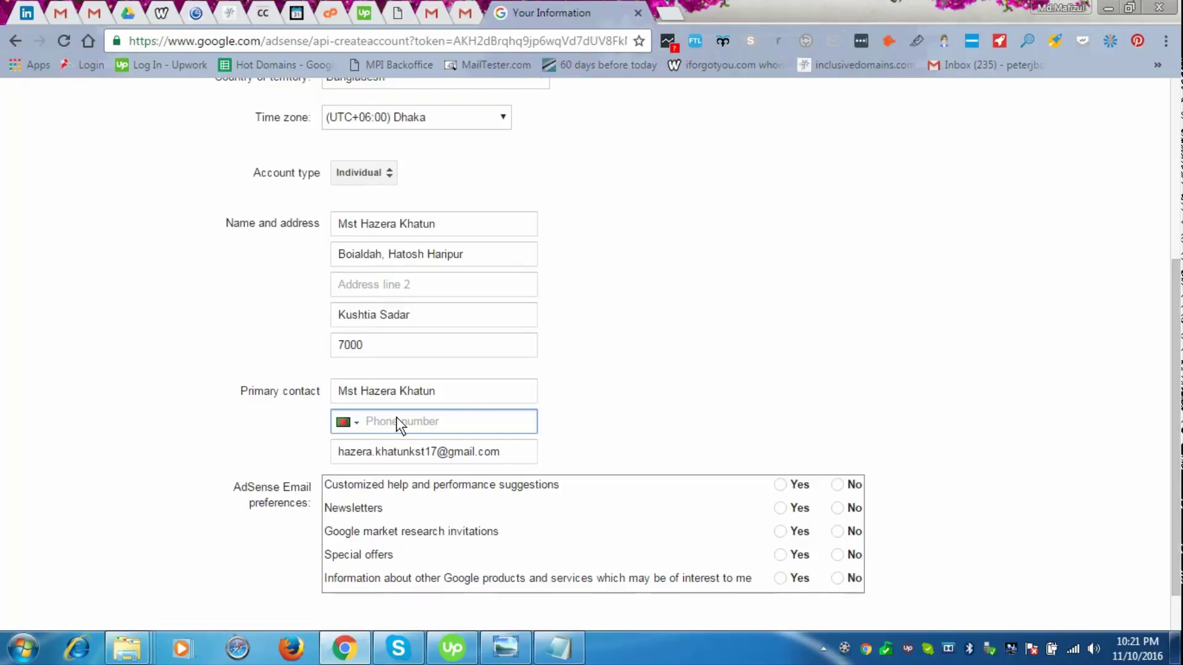
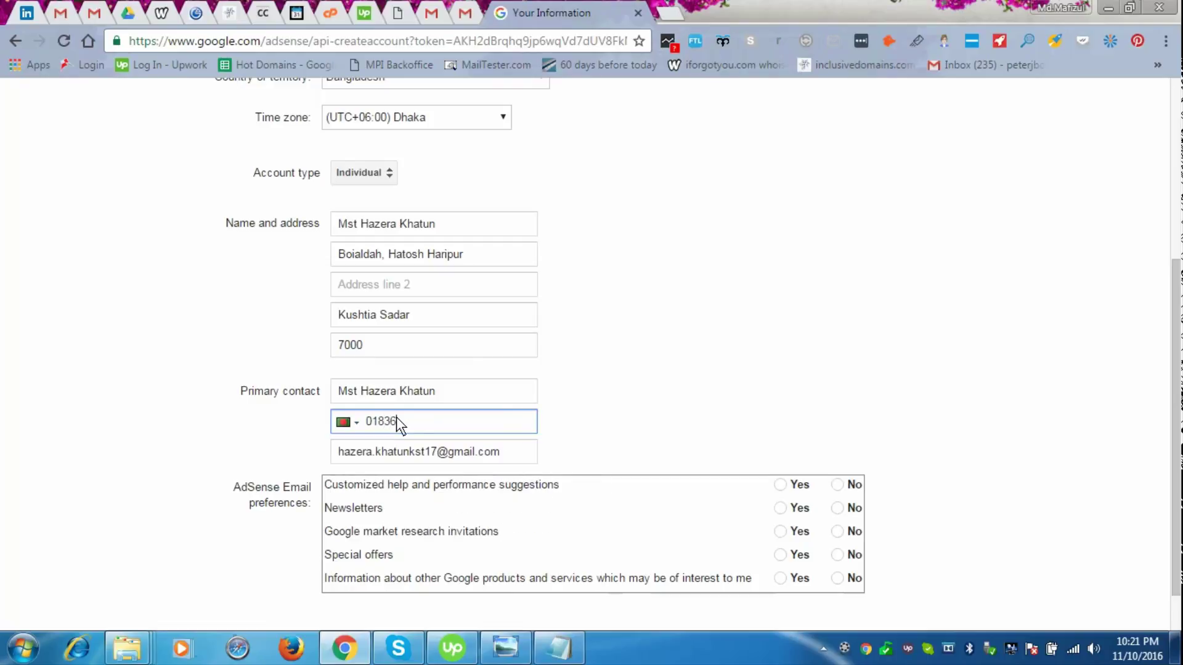
pyautogui.click(636, 308)
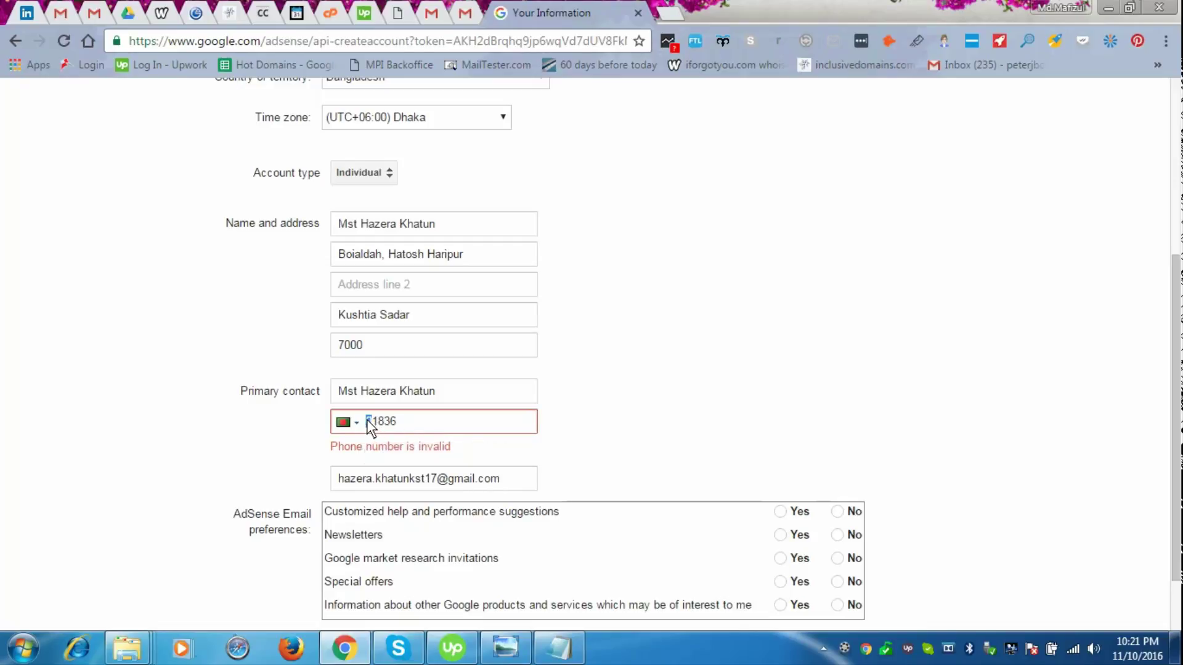
pyautogui.click(423, 424)
pyautogui.click(356, 423)
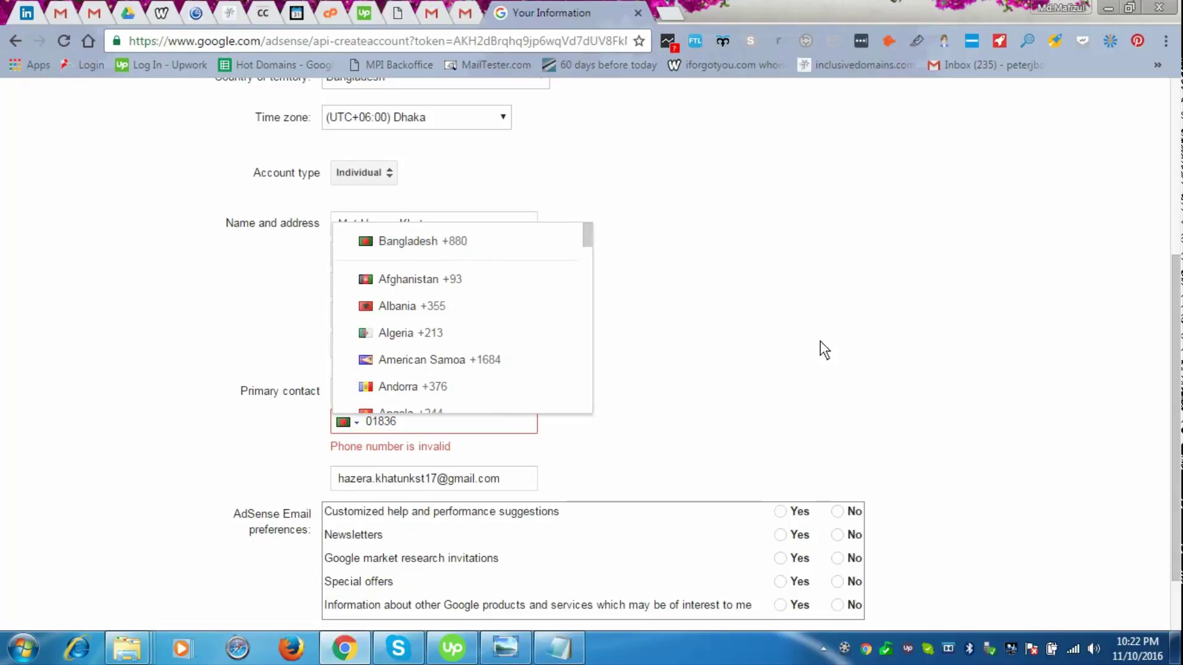
pyautogui.click(433, 426)
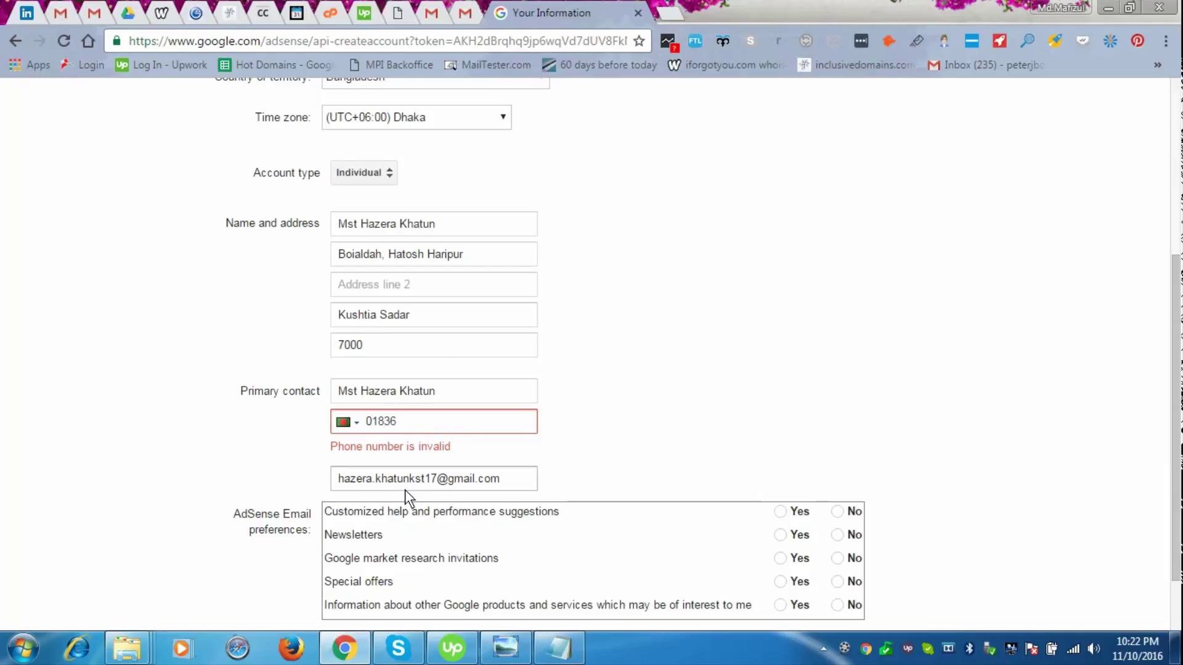
pyautogui.press('Home')
pyautogui.press('Delete')
pyautogui.click(448, 424)
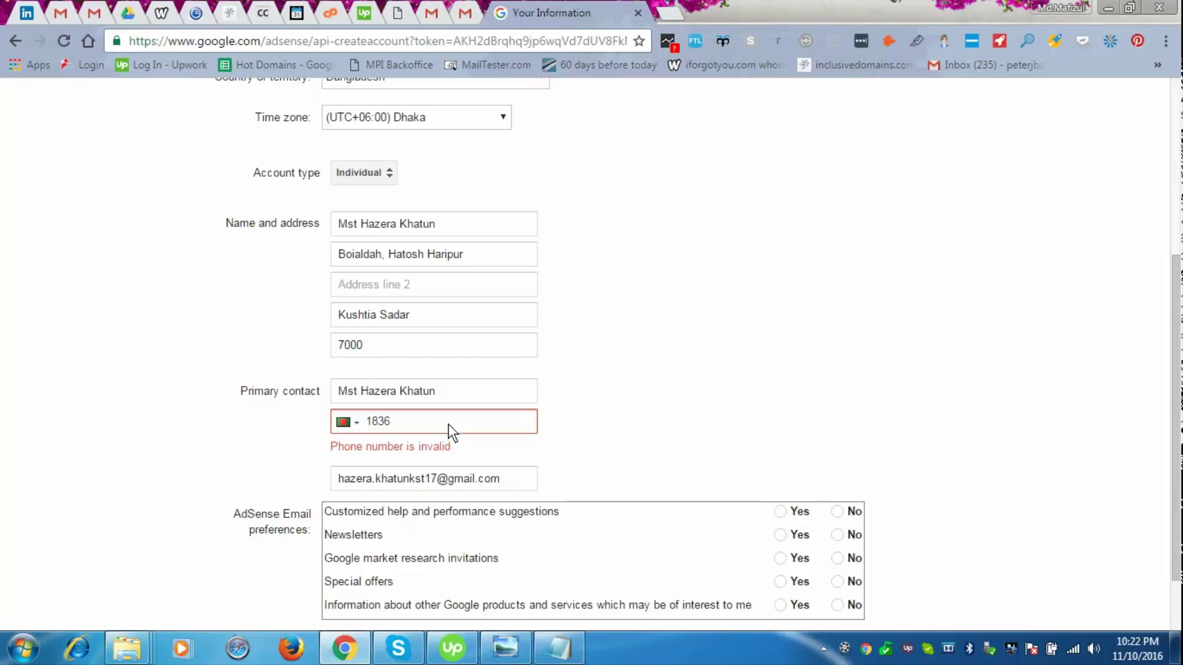
# Validate the phone number and answer Yes to help suggestions, newsletters, research, special offers, and Google products.
pyautogui.click(619, 376)
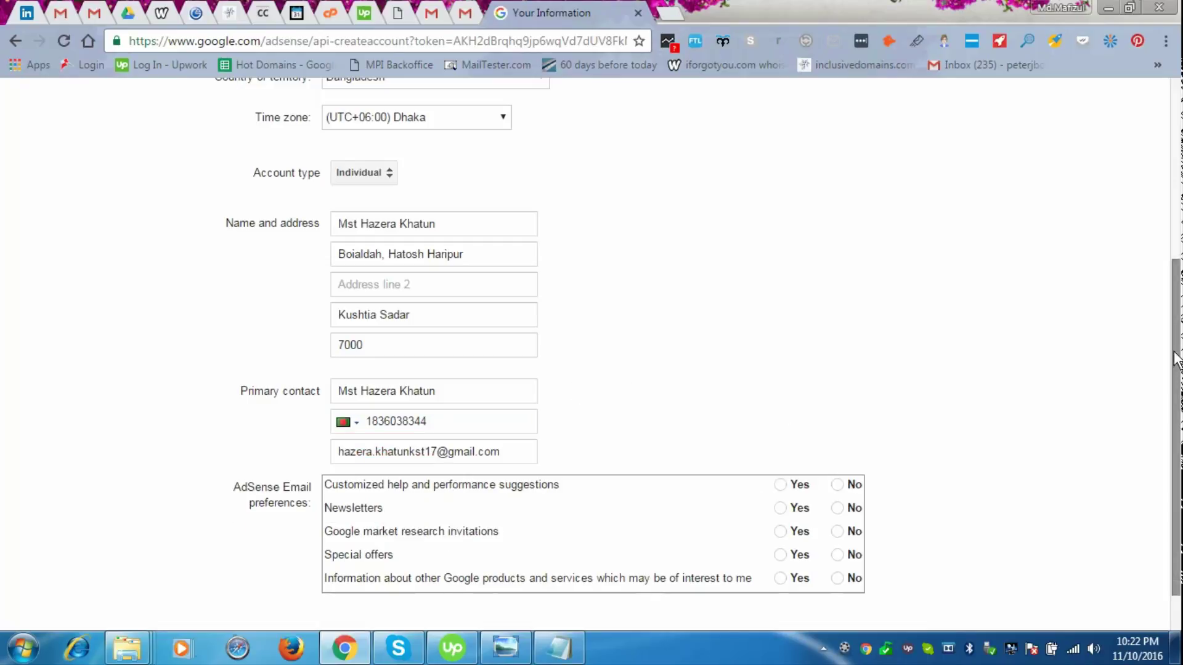
pyautogui.scroll(-1, 1178, 370)
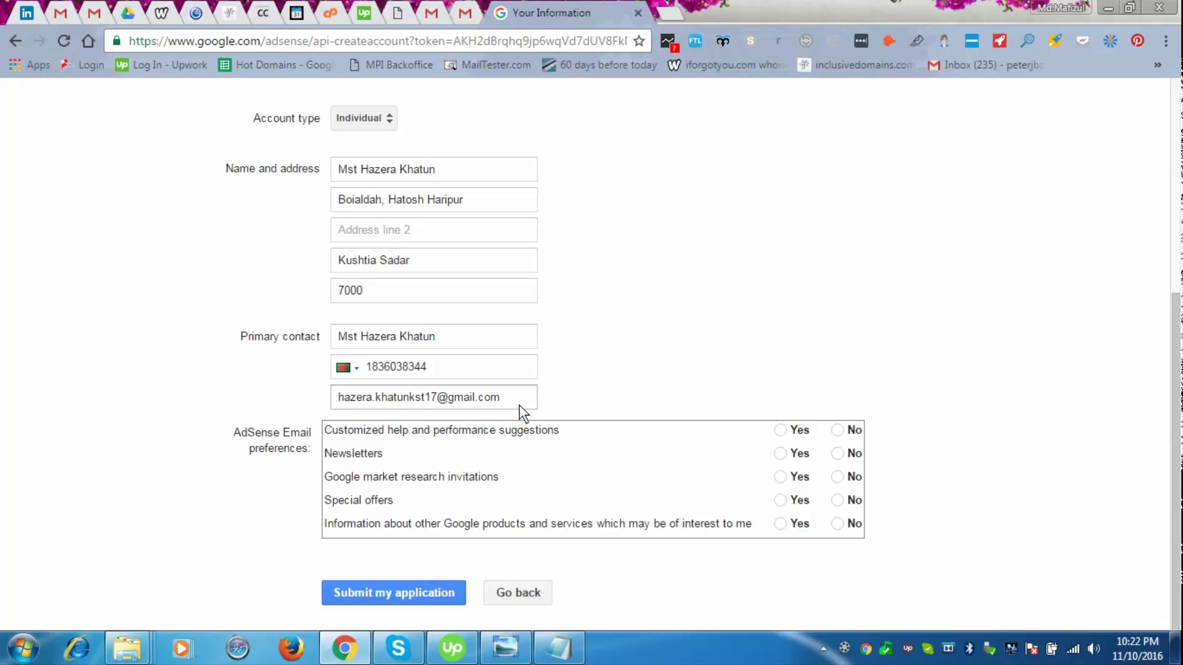
pyautogui.click(780, 430)
pyautogui.click(779, 453)
pyautogui.click(780, 477)
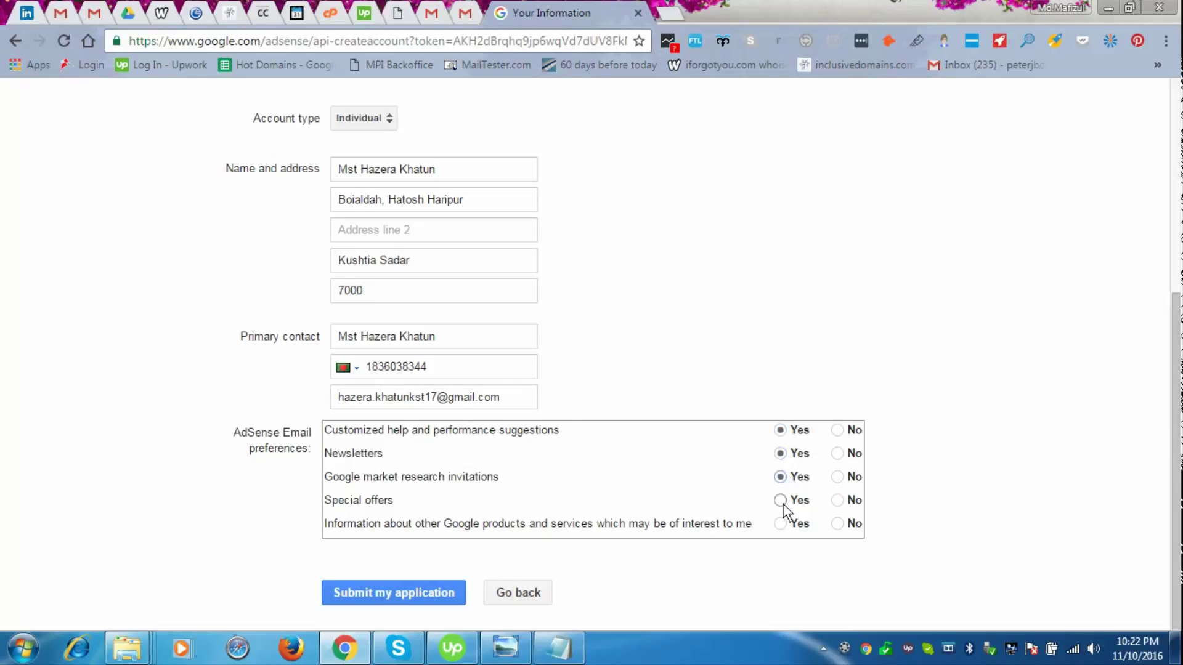
pyautogui.click(781, 500)
pyautogui.click(781, 523)
pyautogui.moveTo(1177, 388); pyautogui.dragTo(1177, 280)
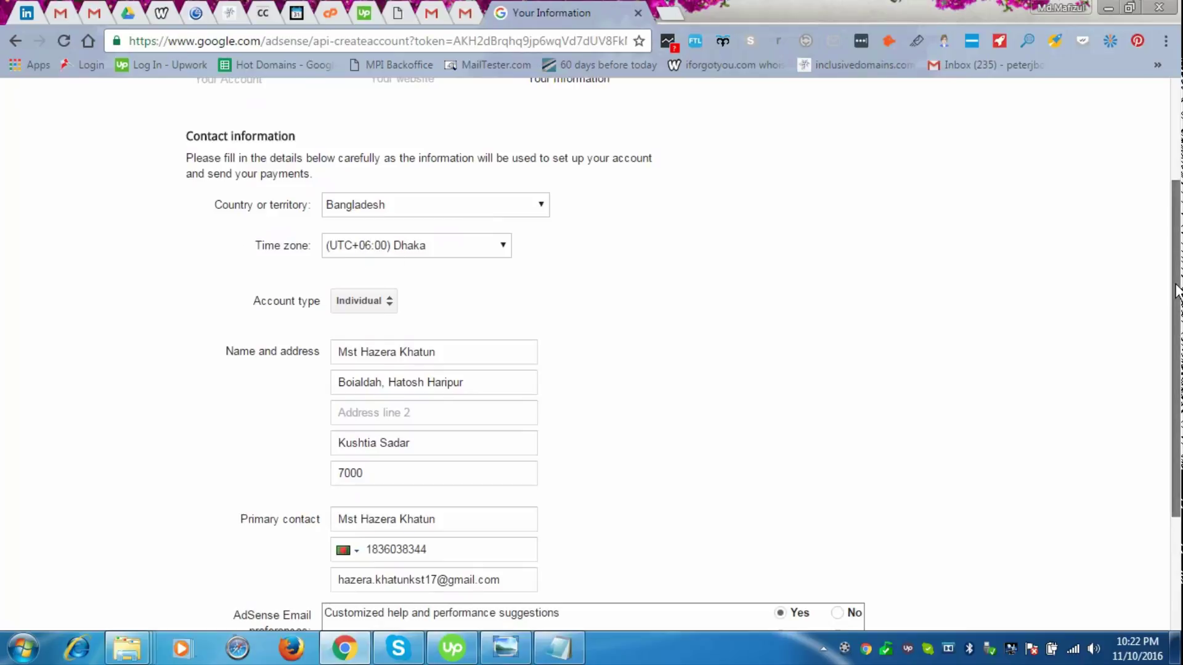
pyautogui.scroll(-1, 351, 234)
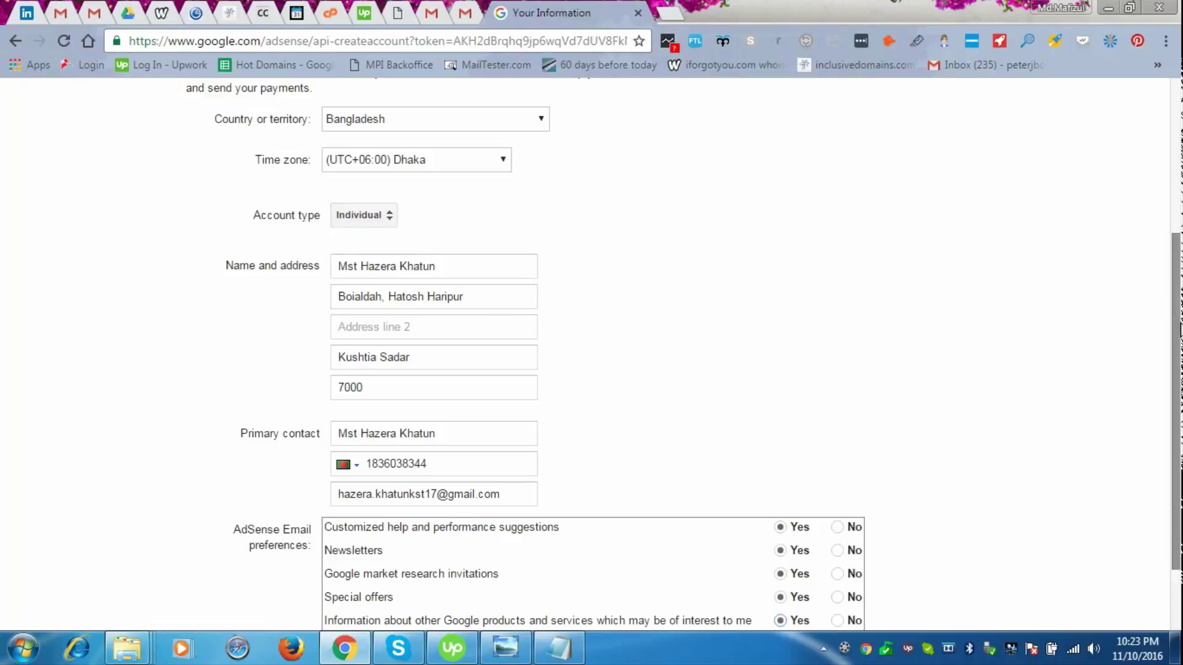
pyautogui.scroll(-2, 1178, 332)
pyautogui.click(434, 274)
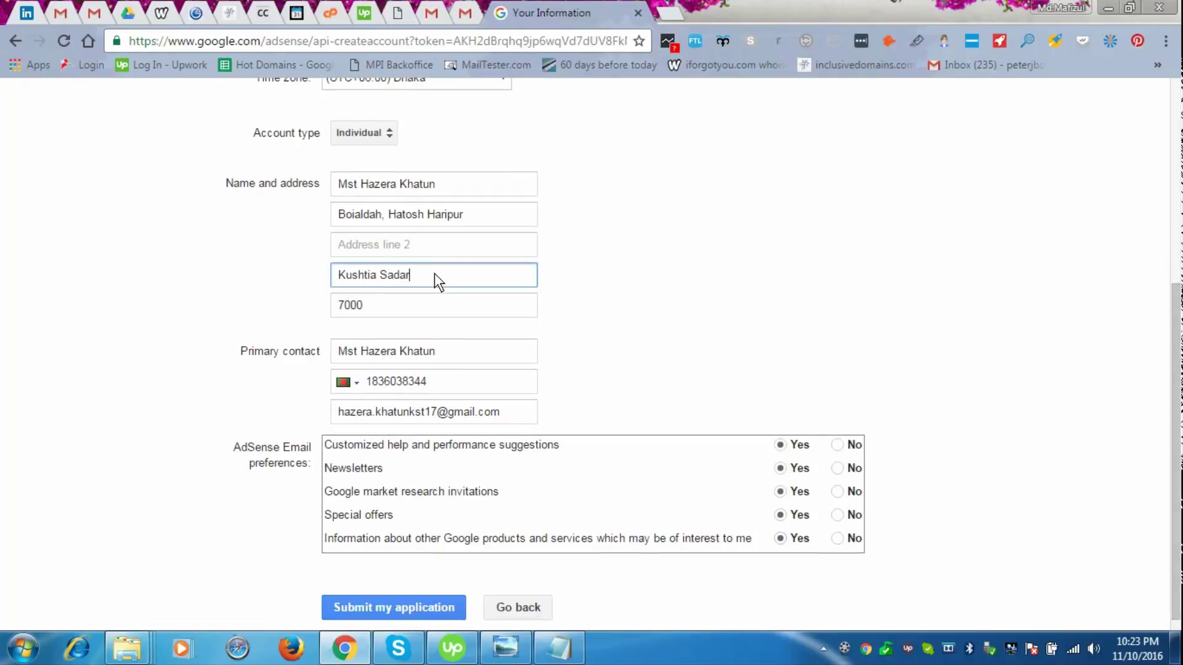
pyautogui.moveTo(434, 274); pyautogui.dragTo(338, 272)
pyautogui.click(364, 305)
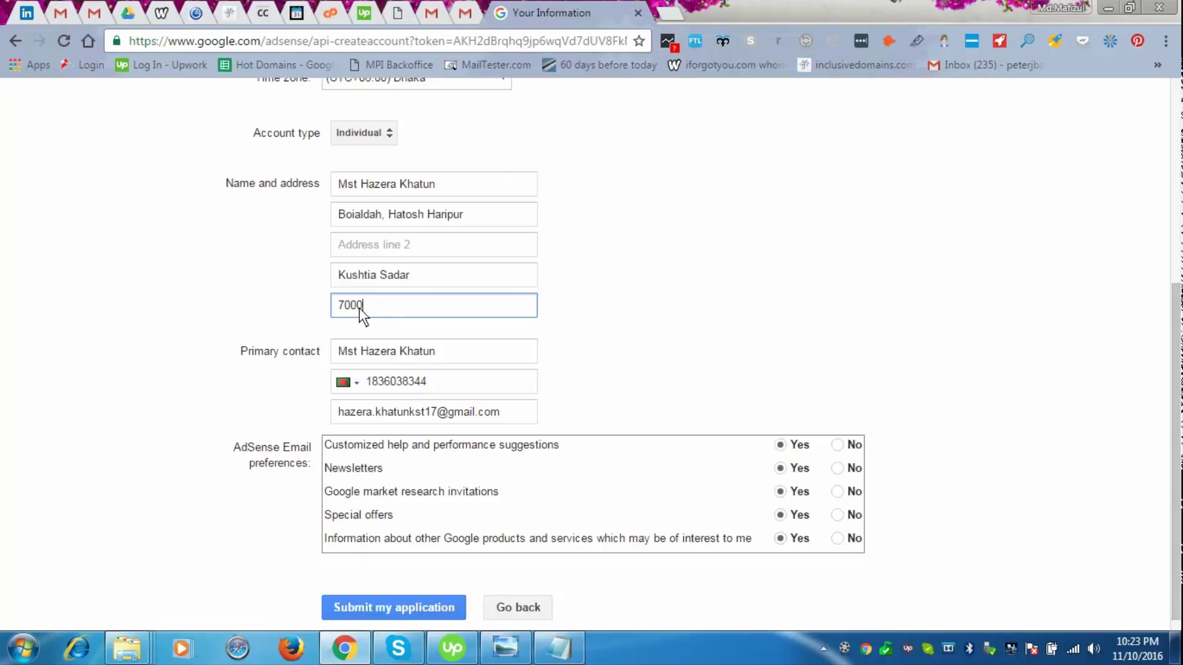
pyautogui.click(291, 304)
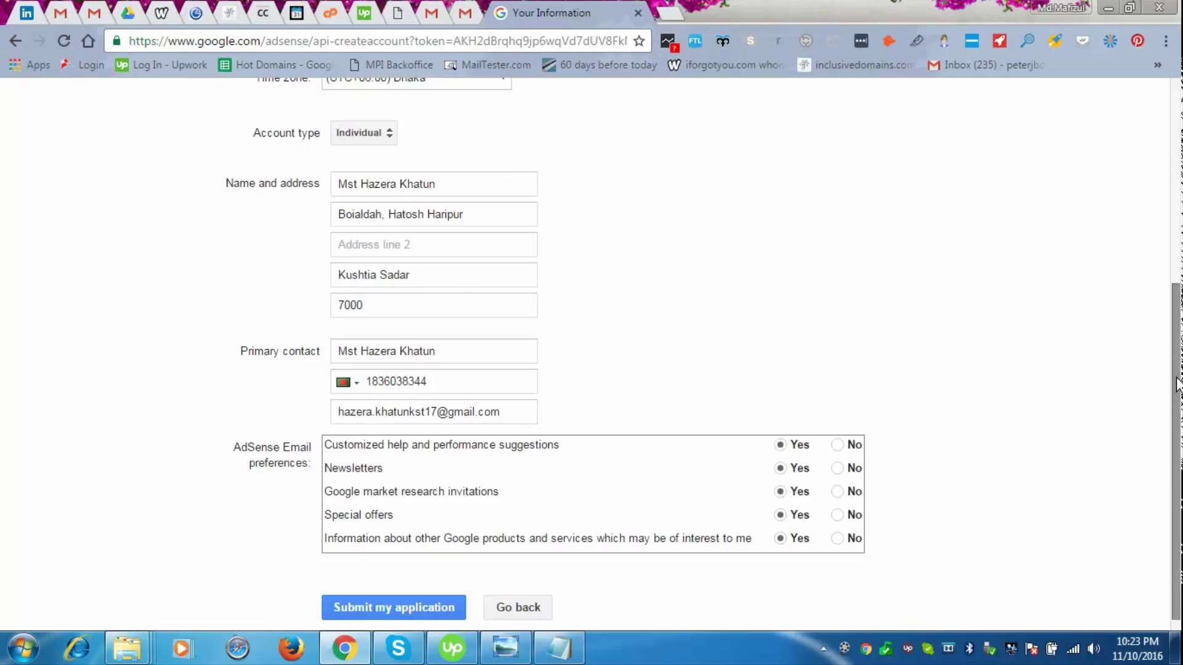
pyautogui.moveTo(1176, 385); pyautogui.dragTo(1176, 398)
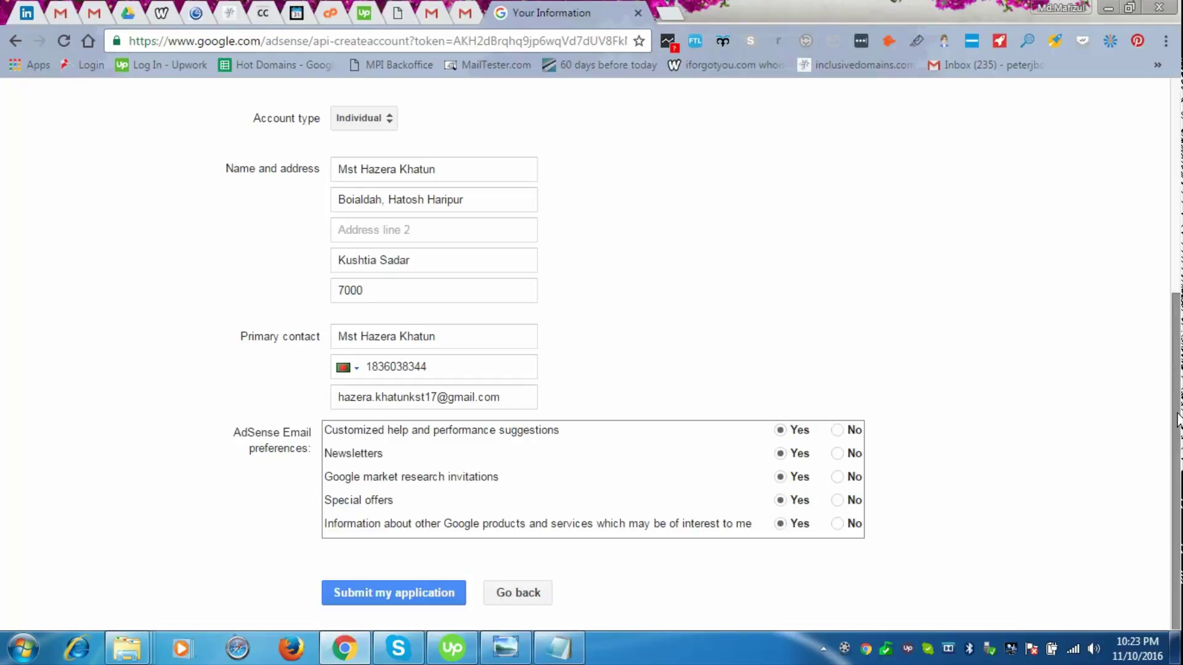
pyautogui.moveTo(1178, 421)
pyautogui.mouseDown()
pyautogui.moveTo(1177, 207)
pyautogui.moveTo(1177, 431)
pyautogui.mouseUp()
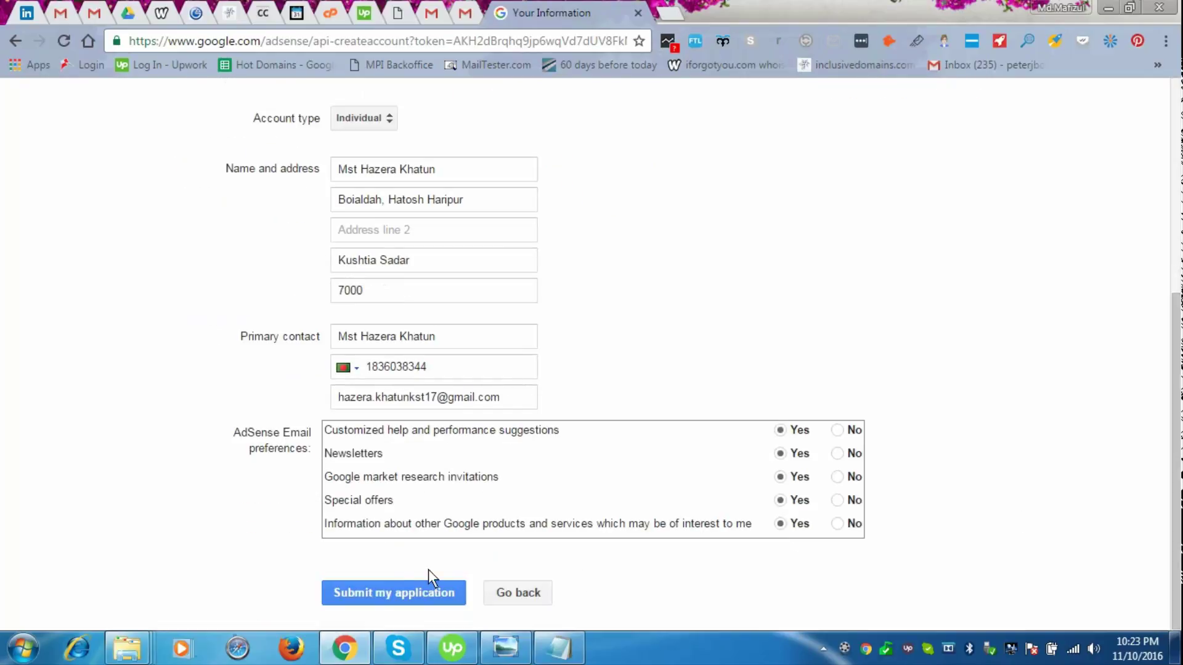
# Submit the AdSense application and review the phone verification page that appears.
pyautogui.click(390, 593)
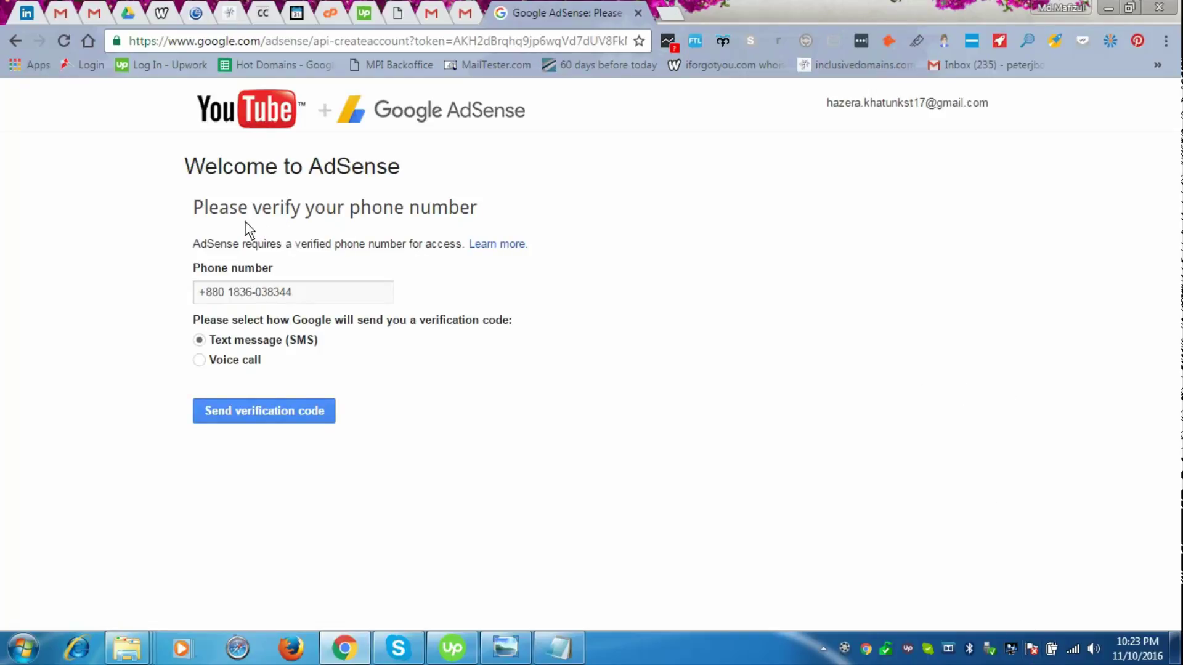
pyautogui.moveTo(193, 207); pyautogui.dragTo(520, 204)
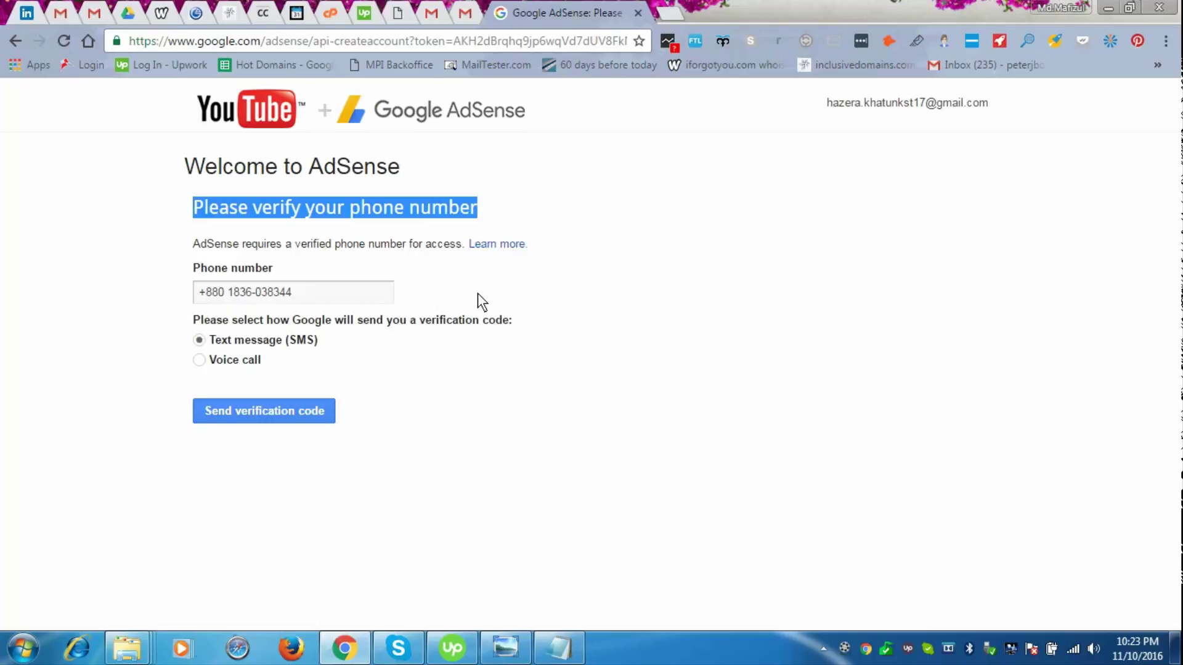
pyautogui.click(203, 206)
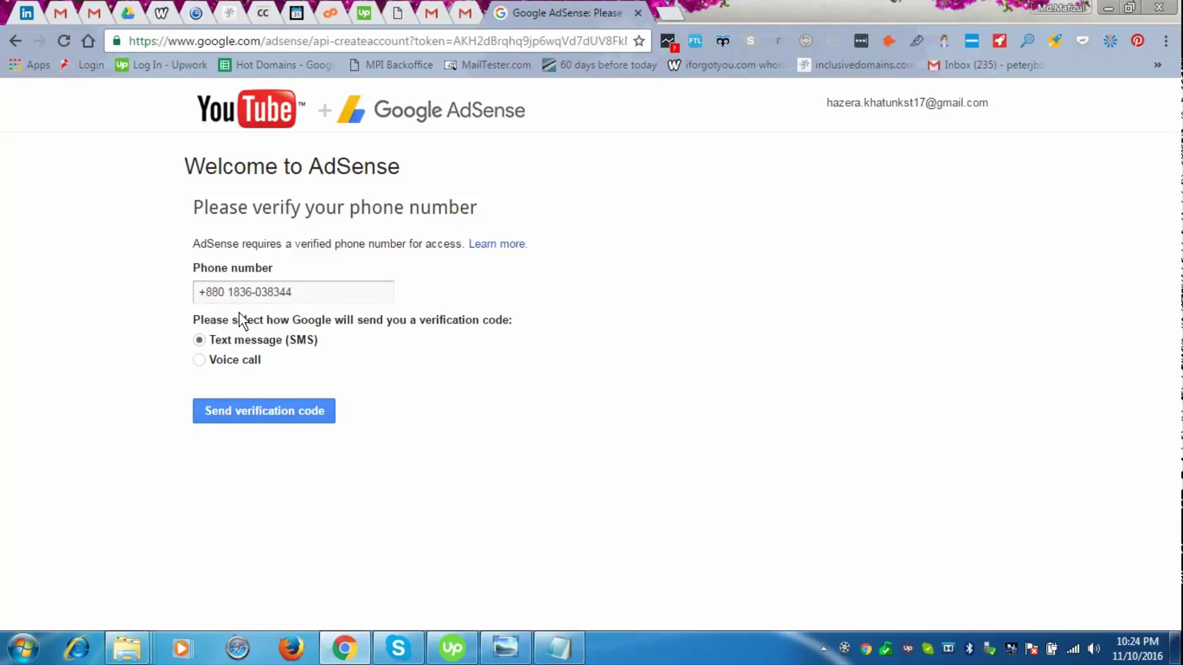
# Choose Voice call instead of SMS for delivering the verification code.
pyautogui.click(200, 360)
pyautogui.click(200, 340)
pyautogui.click(199, 360)
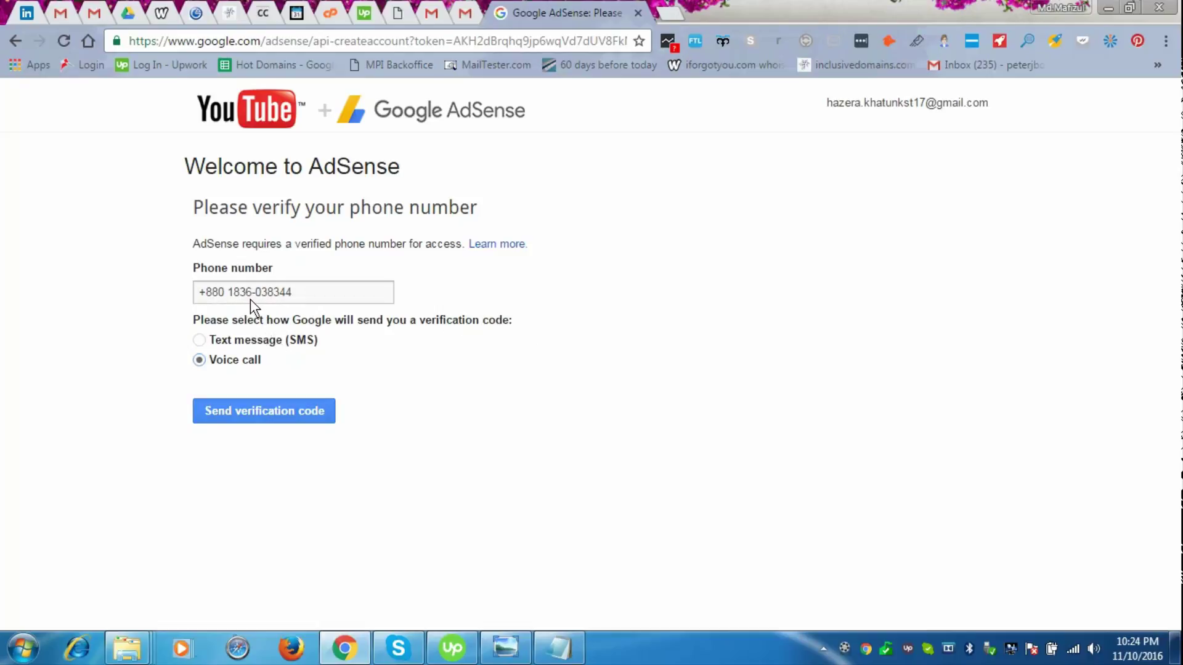
# Correct the mistyped digit in the verification phone number.
pyautogui.moveTo(321, 287); pyautogui.dragTo(251, 293)
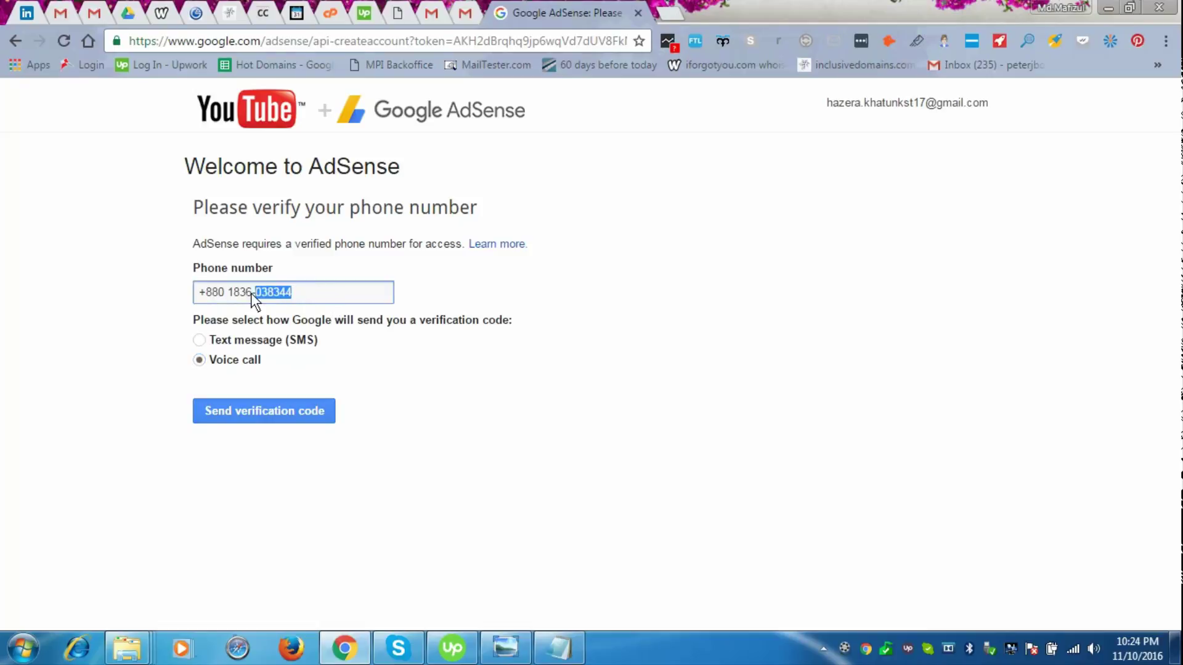
pyautogui.click(534, 301)
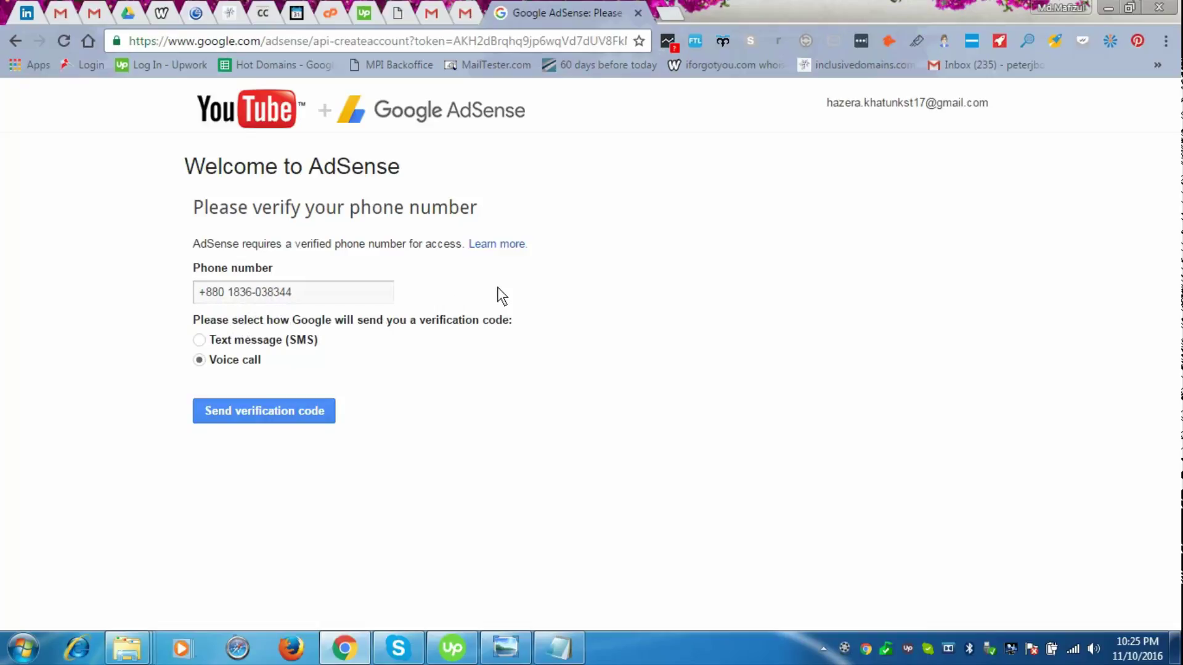
pyautogui.click(264, 290)
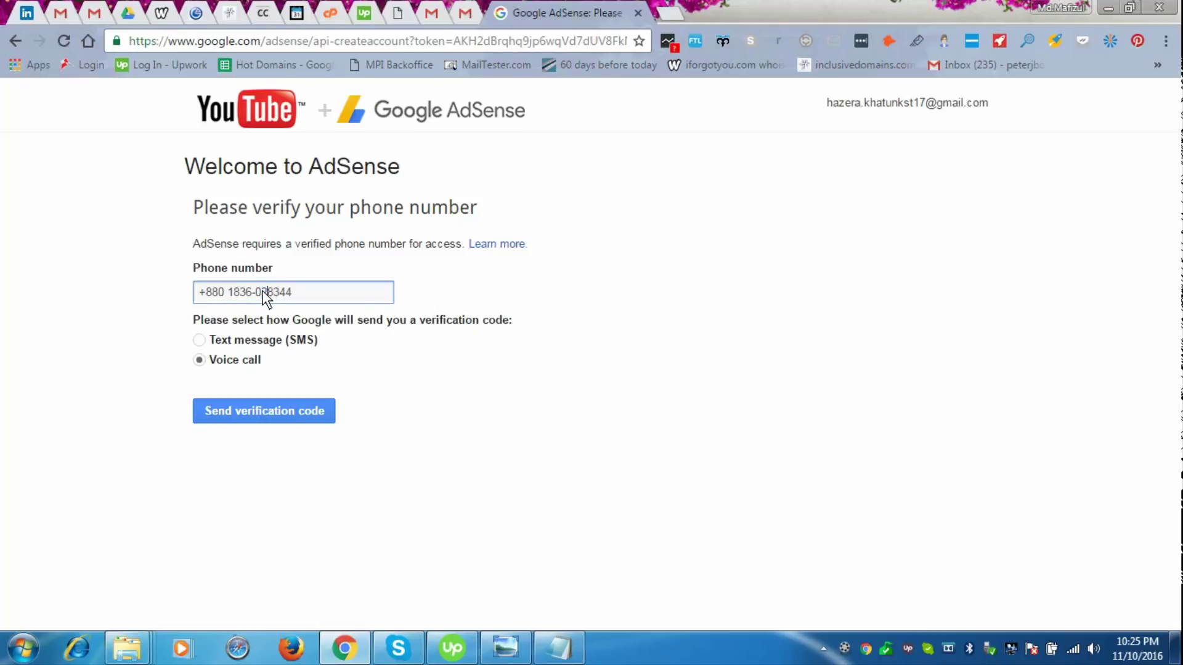
pyautogui.click(550, 356)
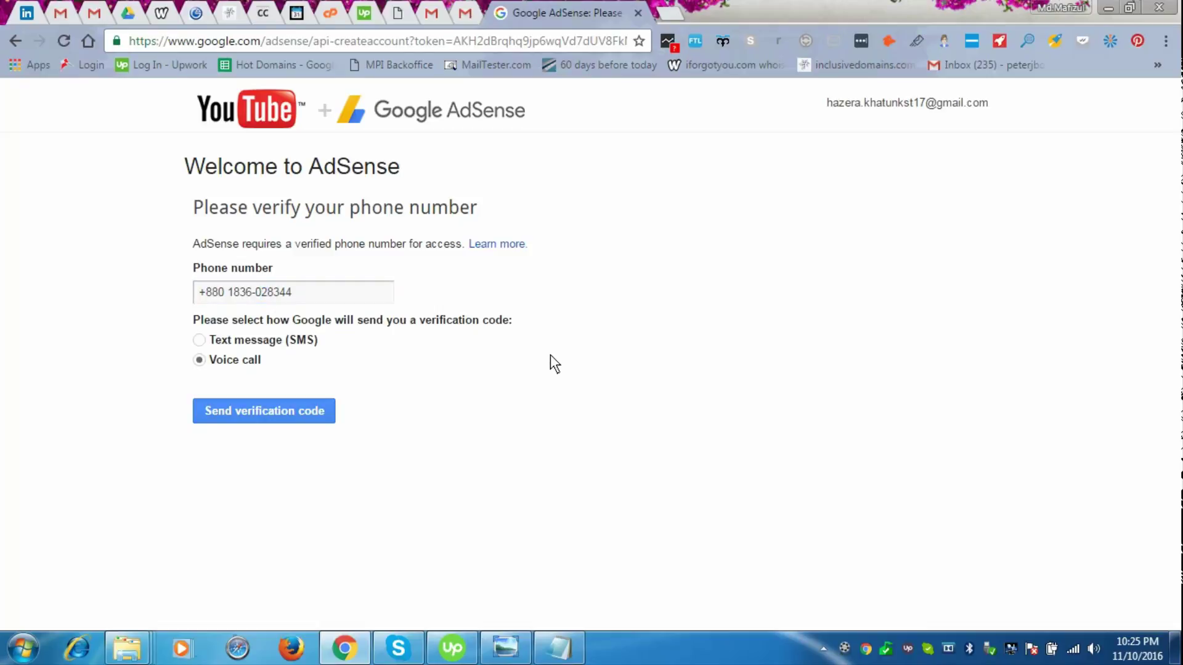
pyautogui.click(265, 289)
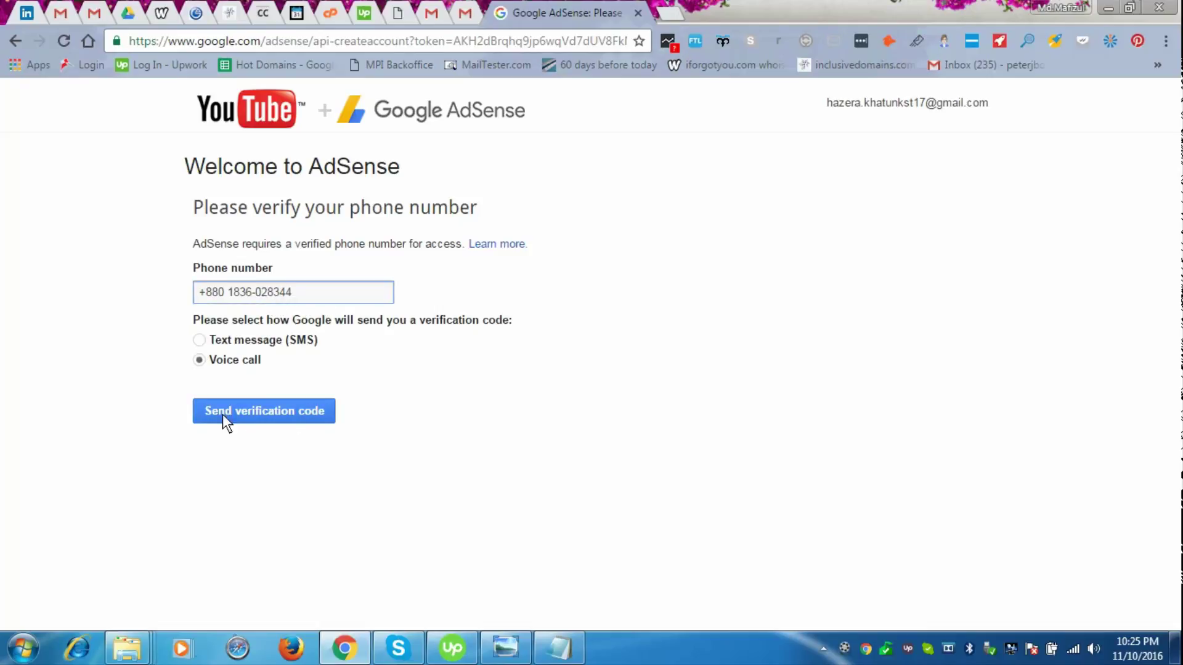
# Send the verification code and focus the Verification code box.
pyautogui.click(257, 411)
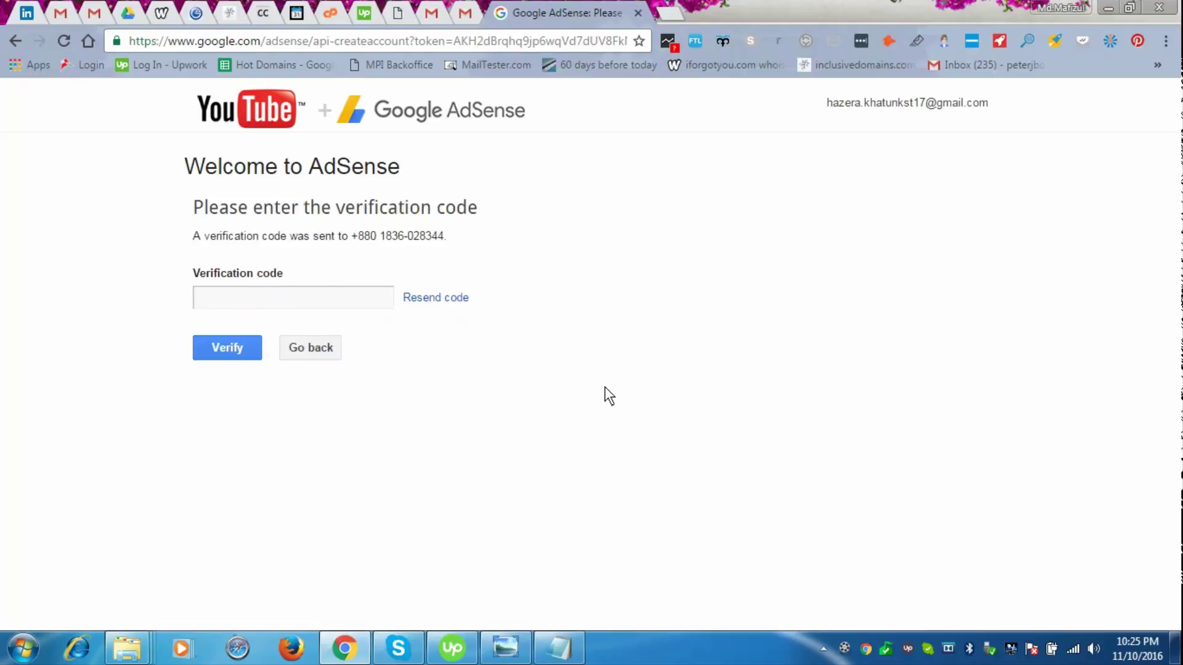
pyautogui.click(271, 297)
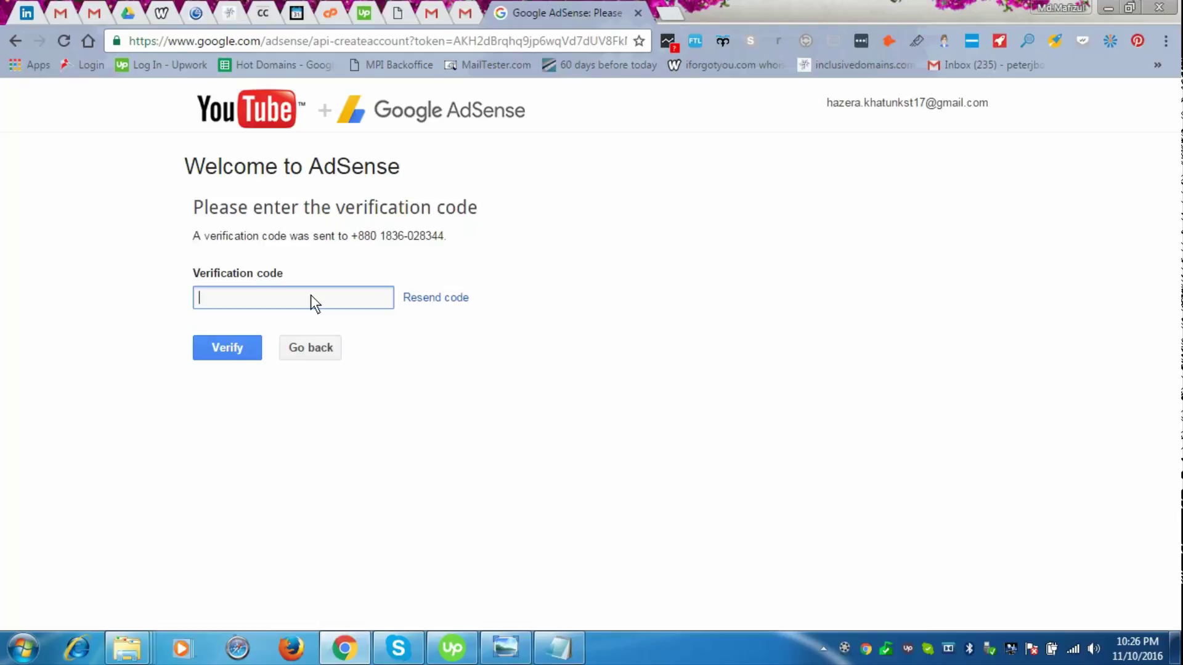
# Enter the six-digit code received by phone and submit it with Verify.
pyautogui.click(114, 304)
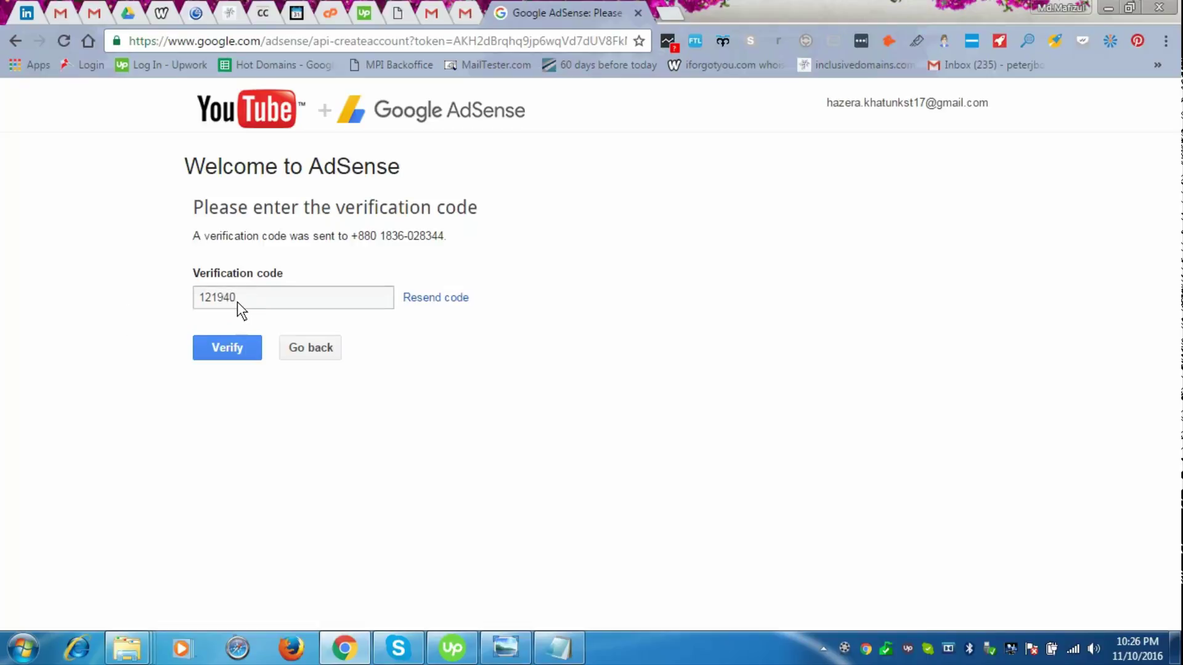
pyautogui.moveTo(255, 296); pyautogui.dragTo(203, 302)
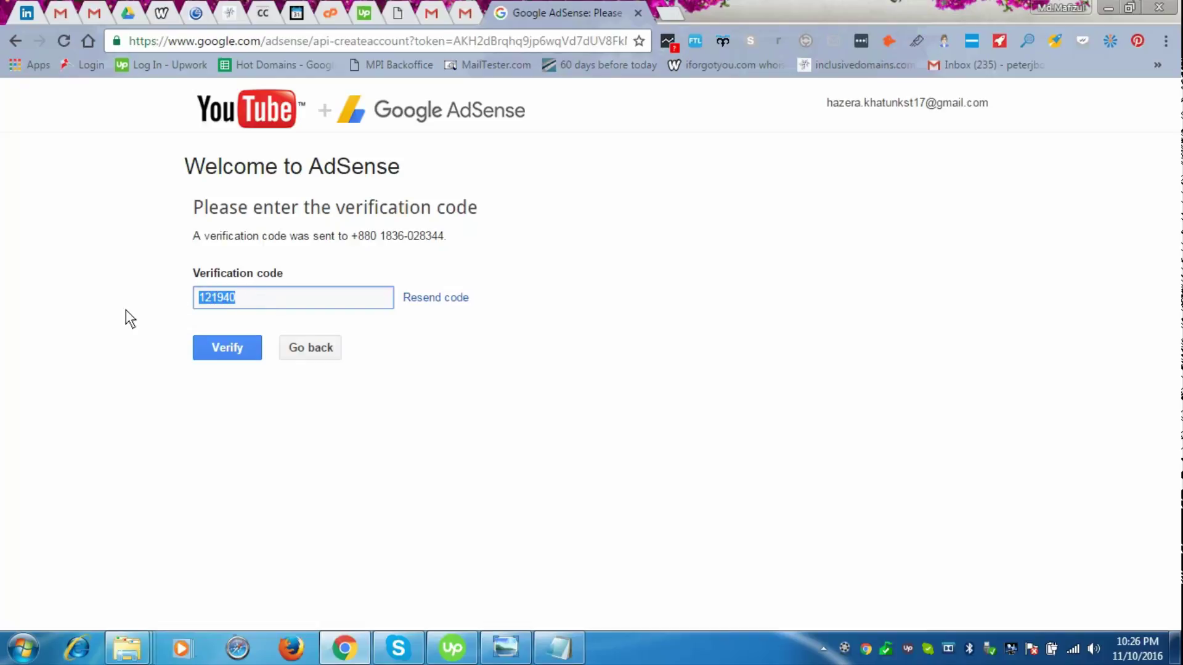
pyautogui.click(145, 288)
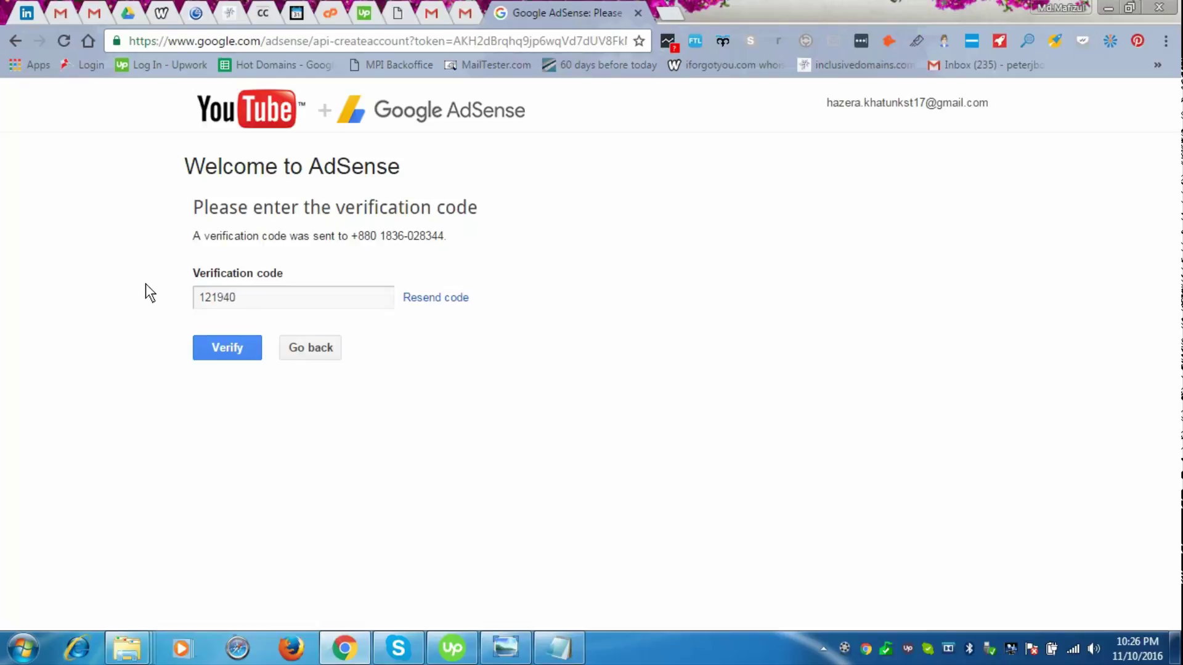
pyautogui.moveTo(188, 278); pyautogui.dragTo(284, 277)
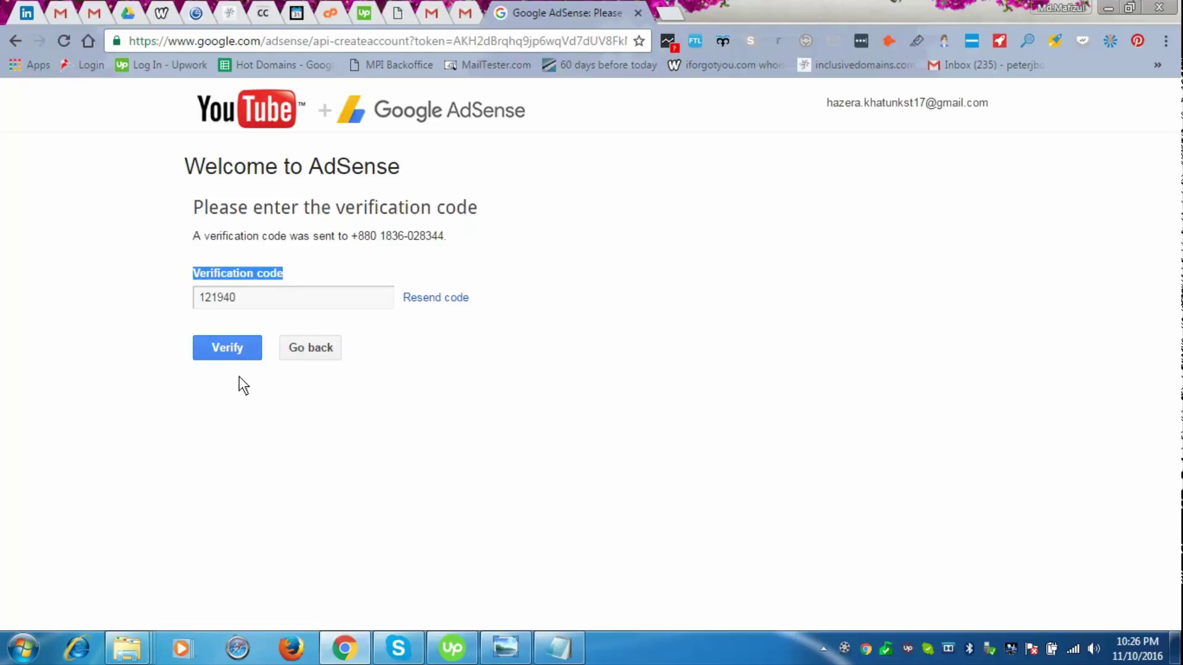
pyautogui.click(253, 301)
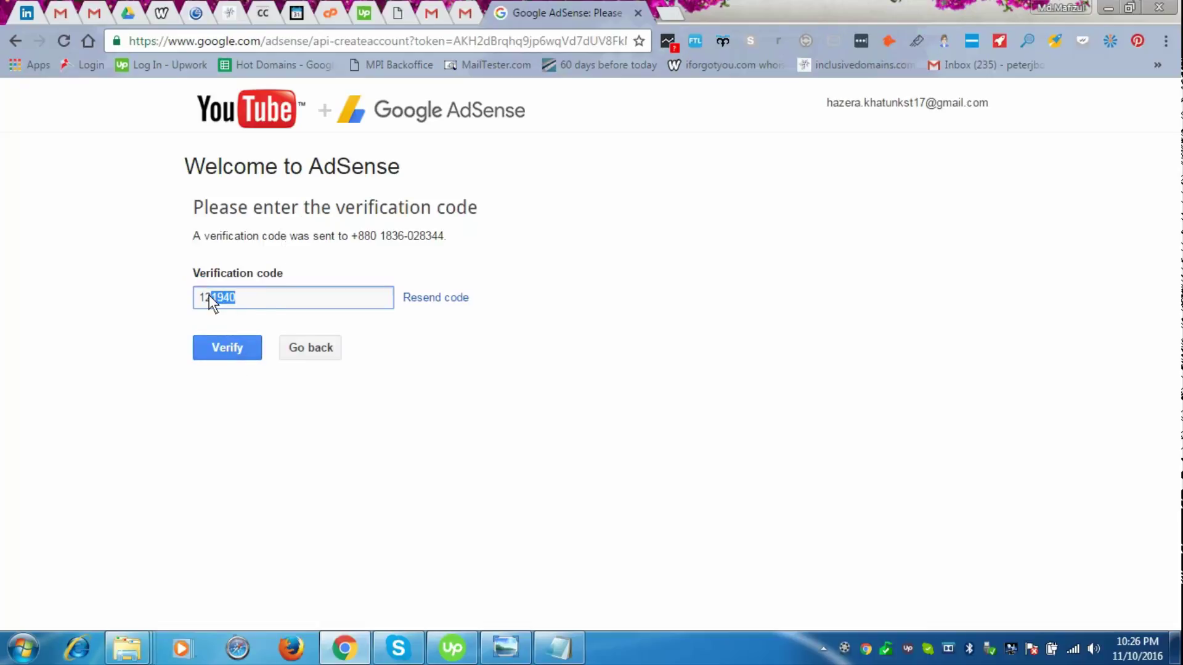
pyautogui.moveTo(208, 296); pyautogui.dragTo(198, 297)
pyautogui.click(530, 387)
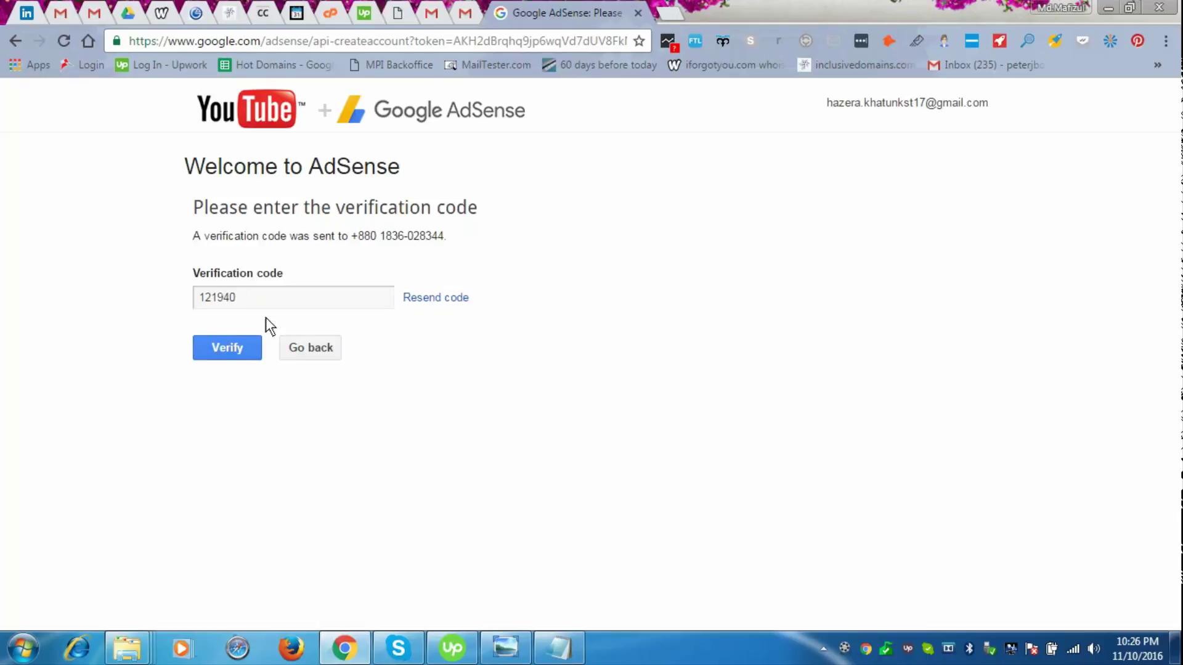
pyautogui.moveTo(358, 236); pyautogui.dragTo(485, 240)
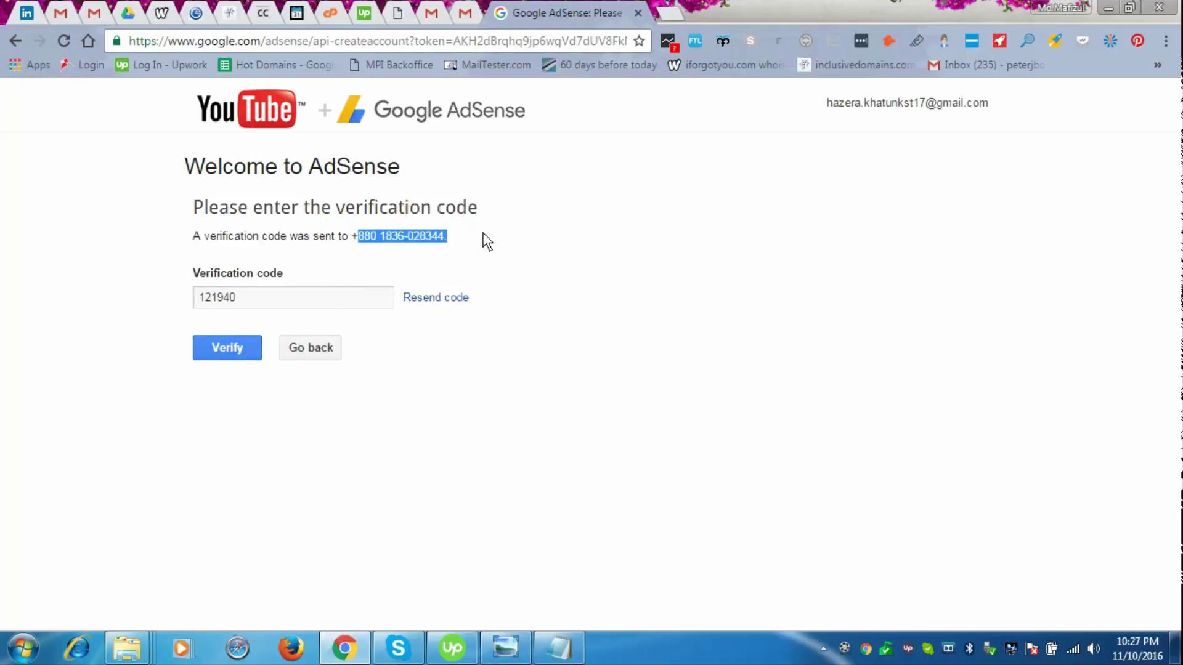
pyautogui.click(528, 247)
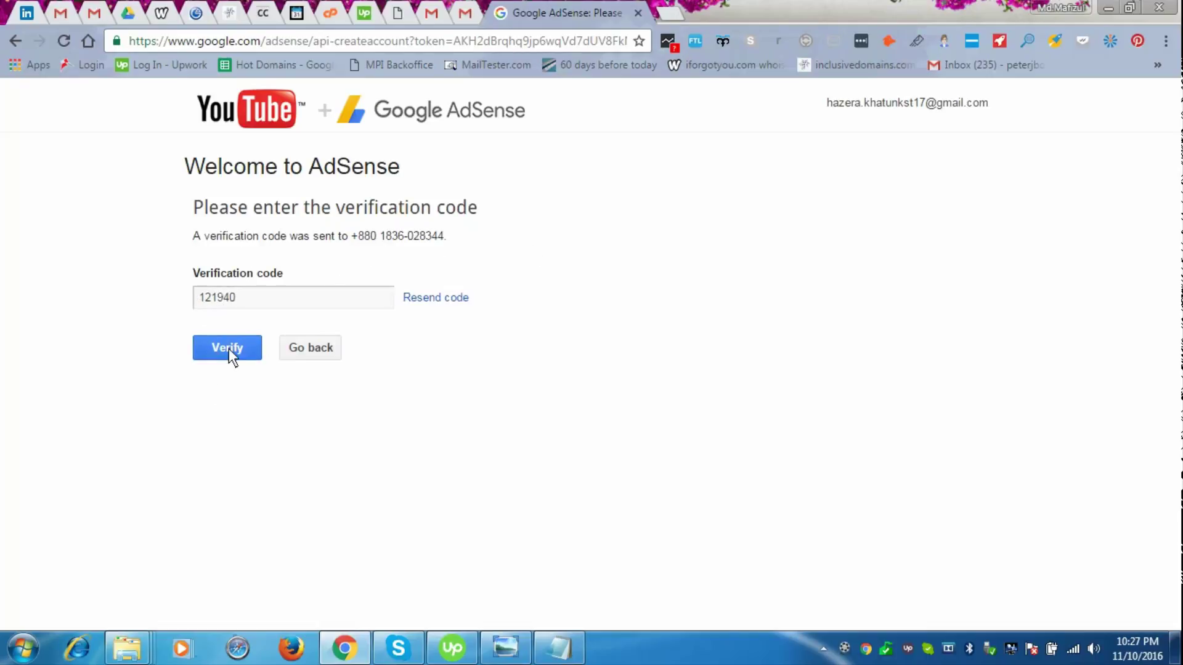
pyautogui.click(224, 302)
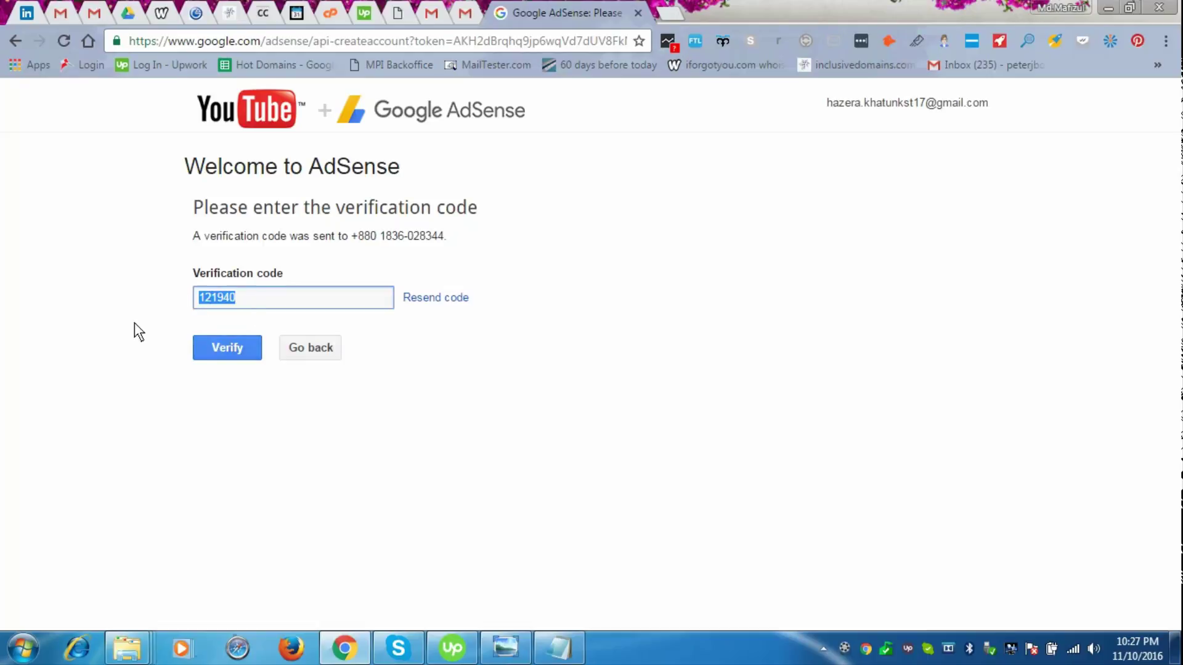
pyautogui.click(236, 351)
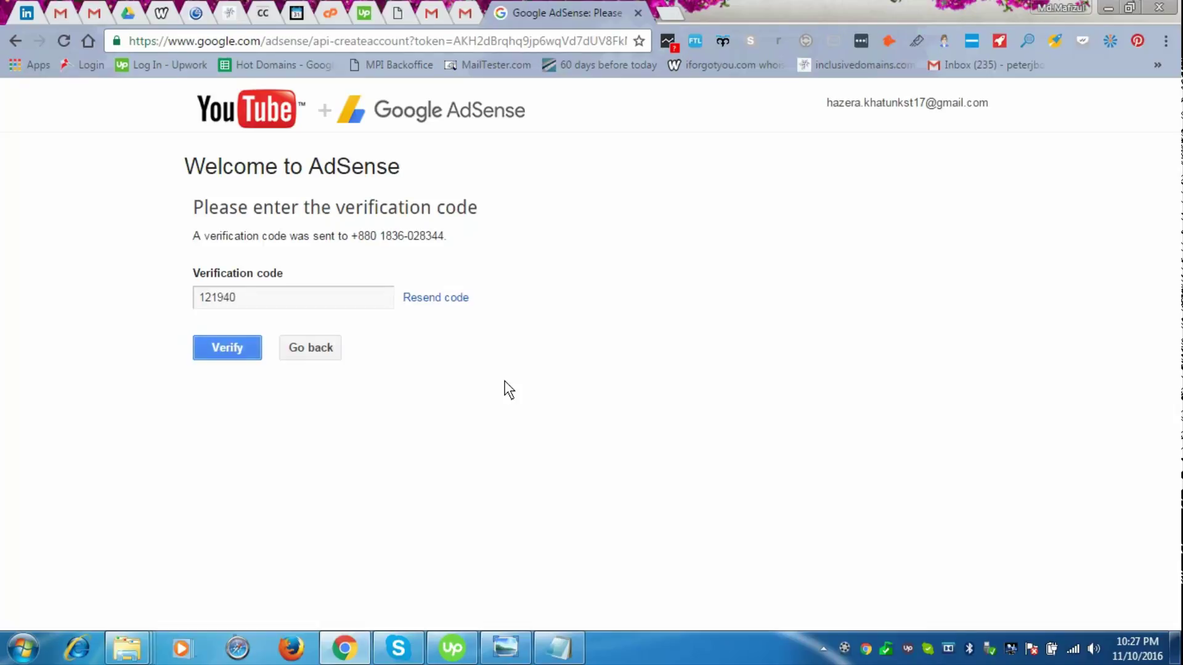
# Continue past verification, tick 'Yes, I have read and accept the agreement', and Accept.
pyautogui.click(224, 351)
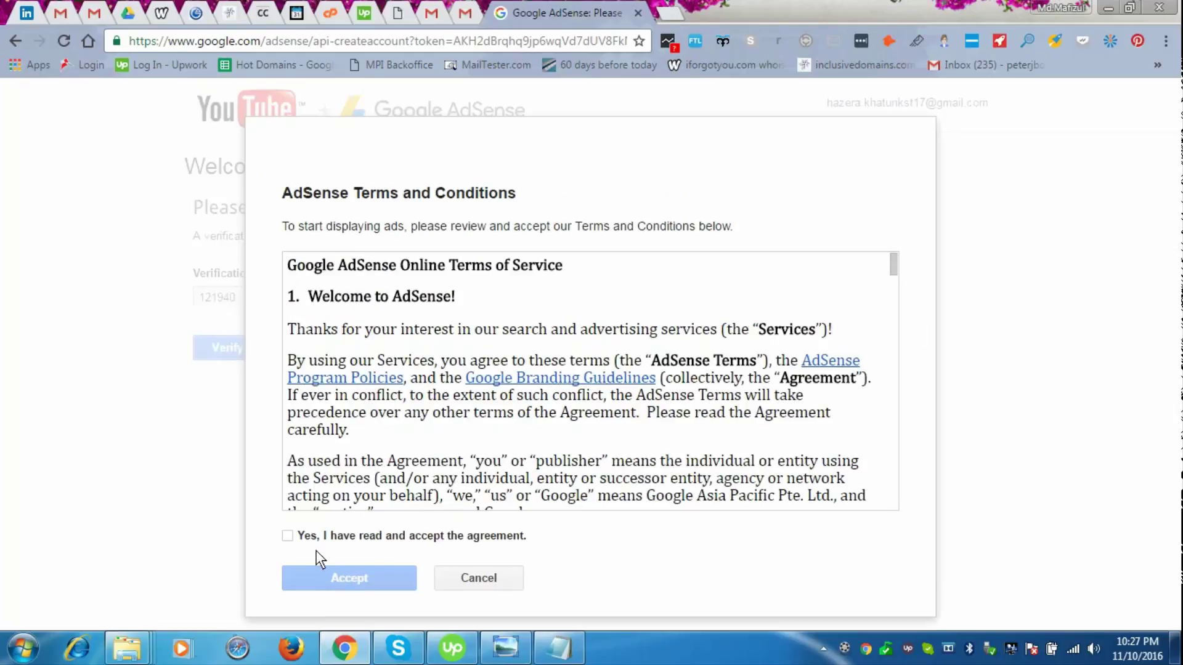
pyautogui.click(288, 537)
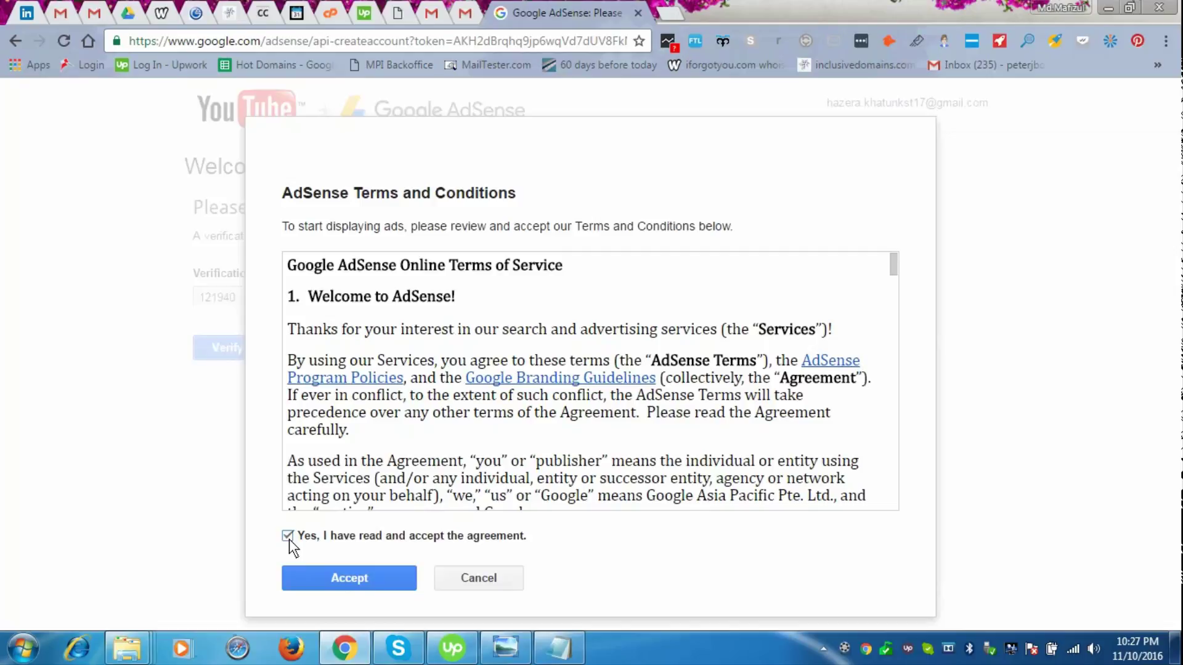
pyautogui.click(349, 578)
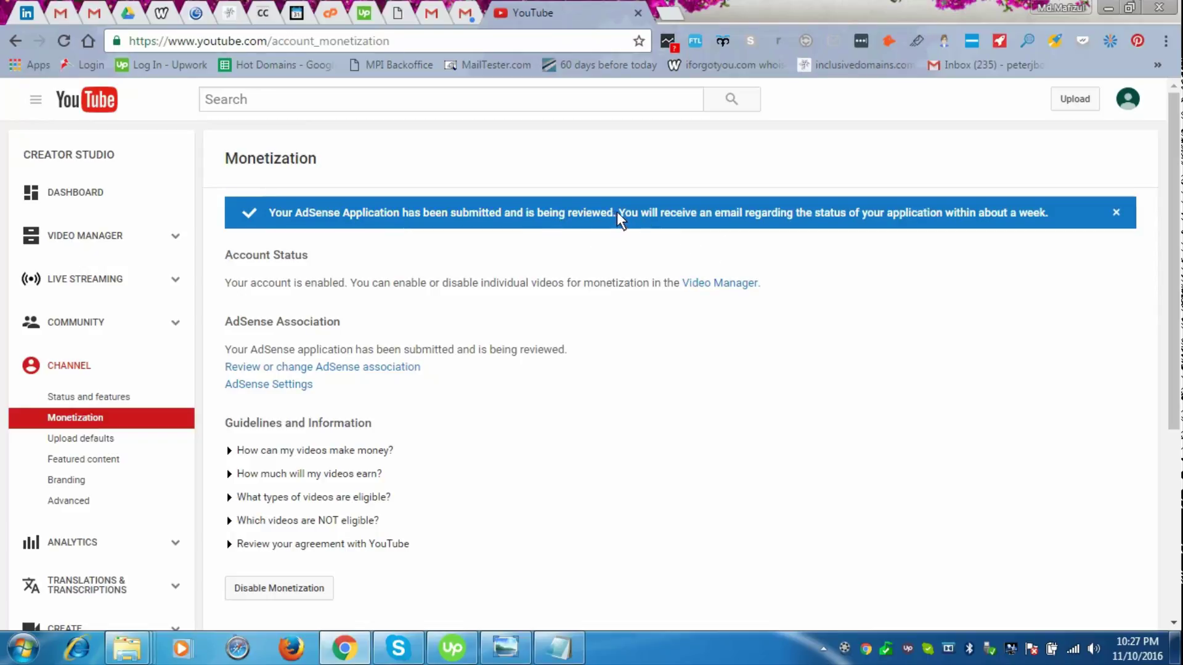
pyautogui.moveTo(620, 212); pyautogui.dragTo(679, 215)
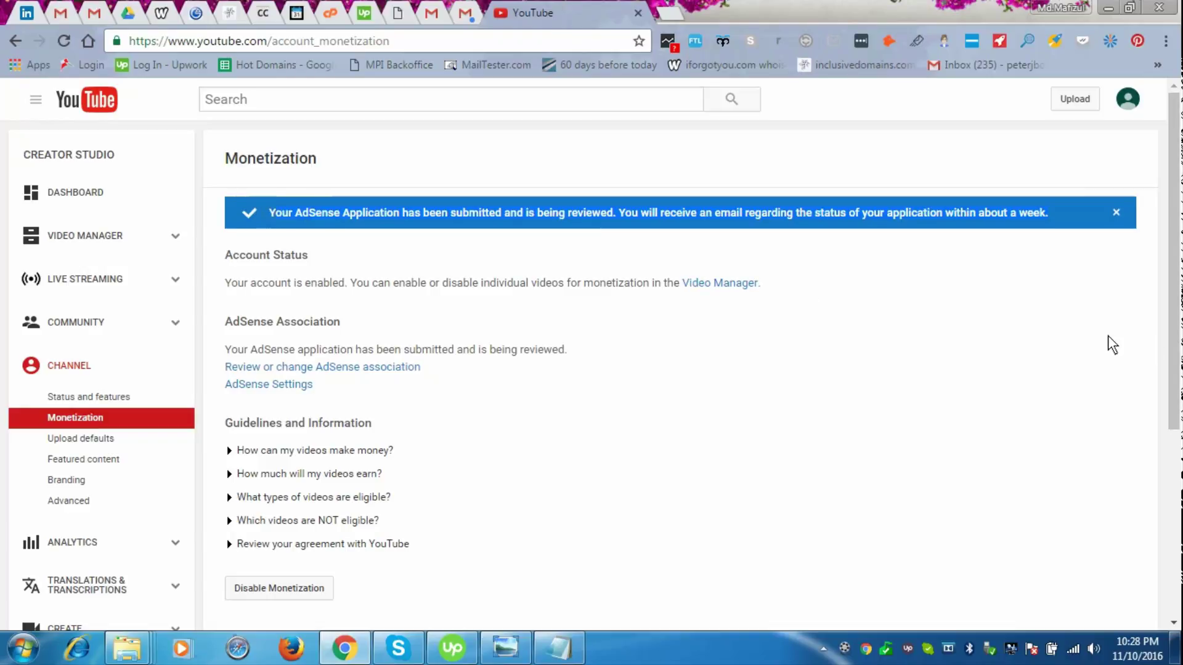
# Highlight and review the AdSense application status line, then glance at the account menu.
pyautogui.moveTo(226, 351); pyautogui.dragTo(256, 354)
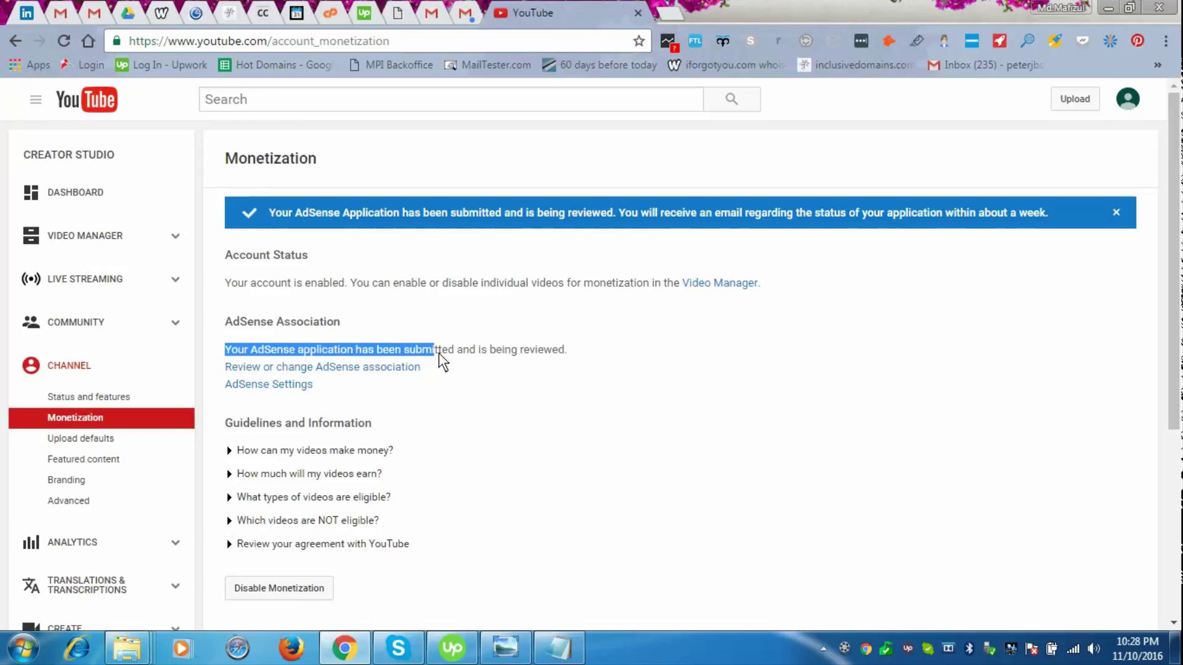
pyautogui.moveTo(438, 353); pyautogui.dragTo(570, 350)
pyautogui.click(627, 358)
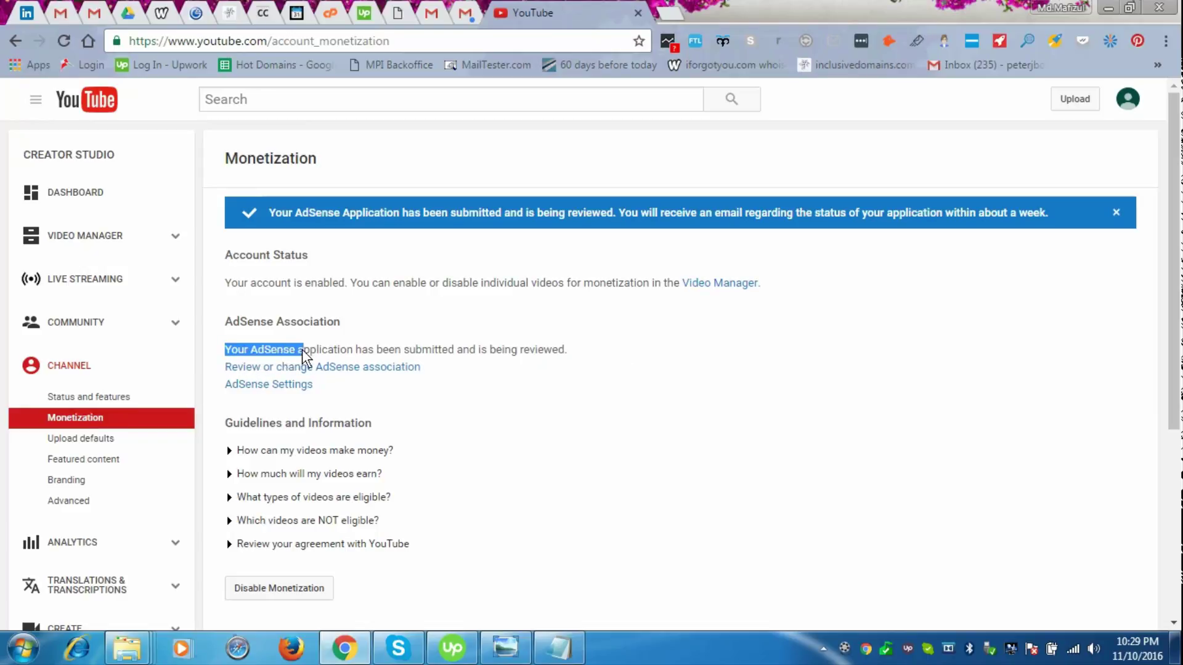
pyautogui.moveTo(302, 350); pyautogui.dragTo(389, 361)
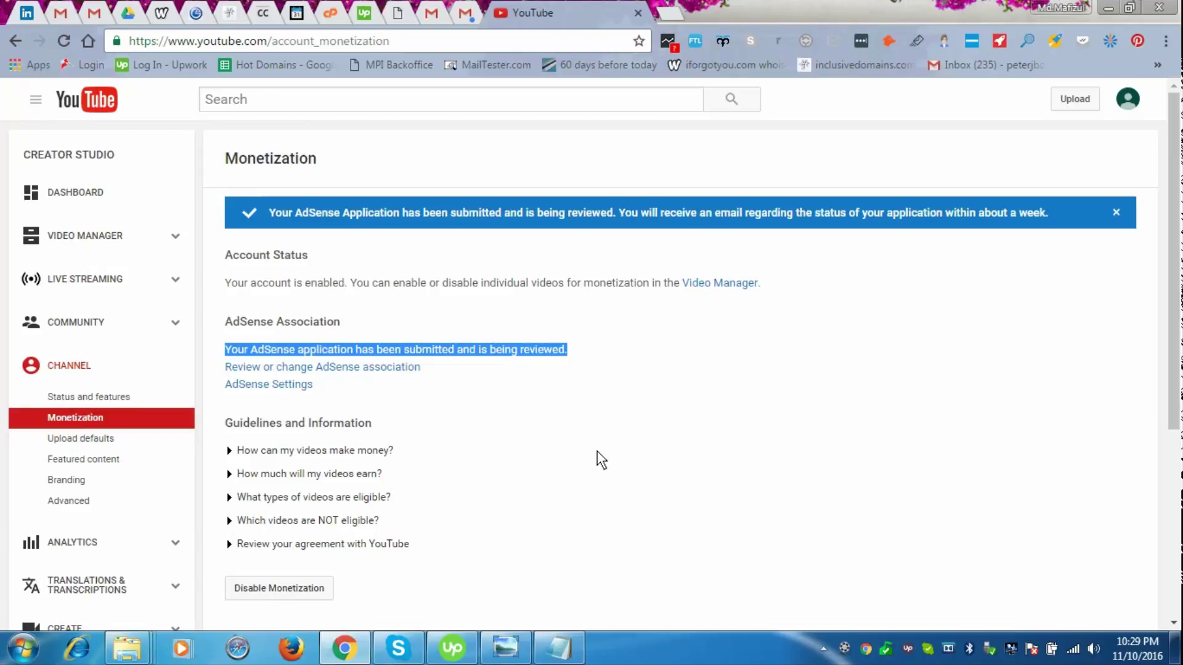
pyautogui.click(1128, 101)
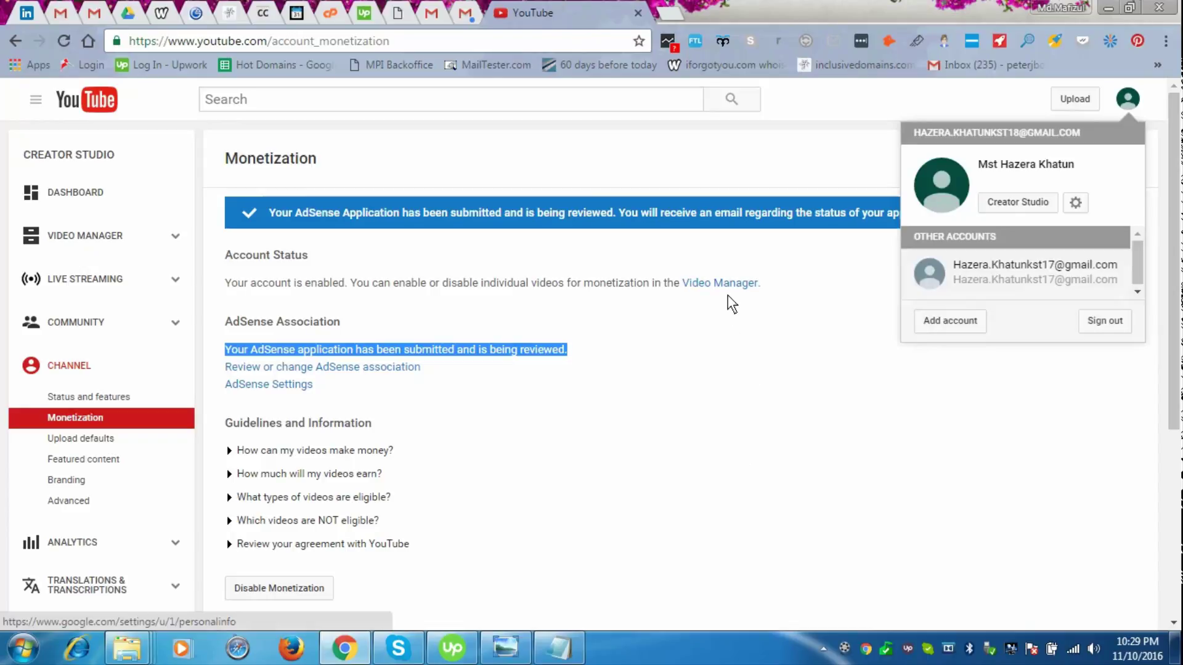
pyautogui.click(441, 246)
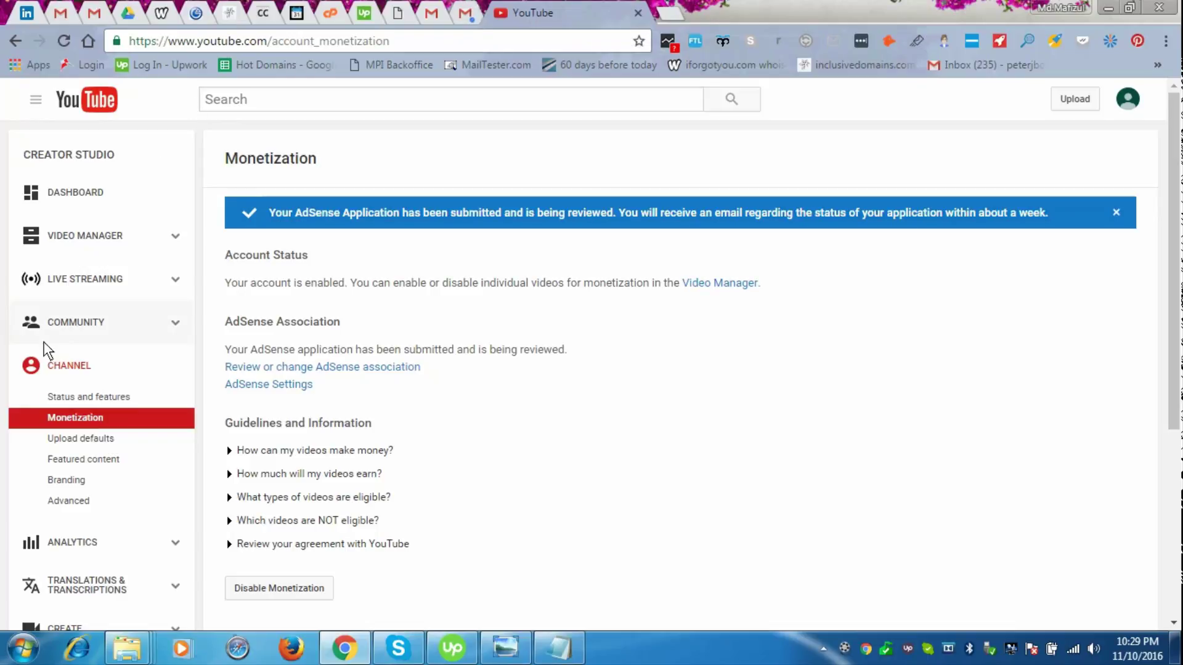
# Visit Status and features, Video Manager and the Upload page without uploading, then go to Creator Studio.
pyautogui.click(68, 368)
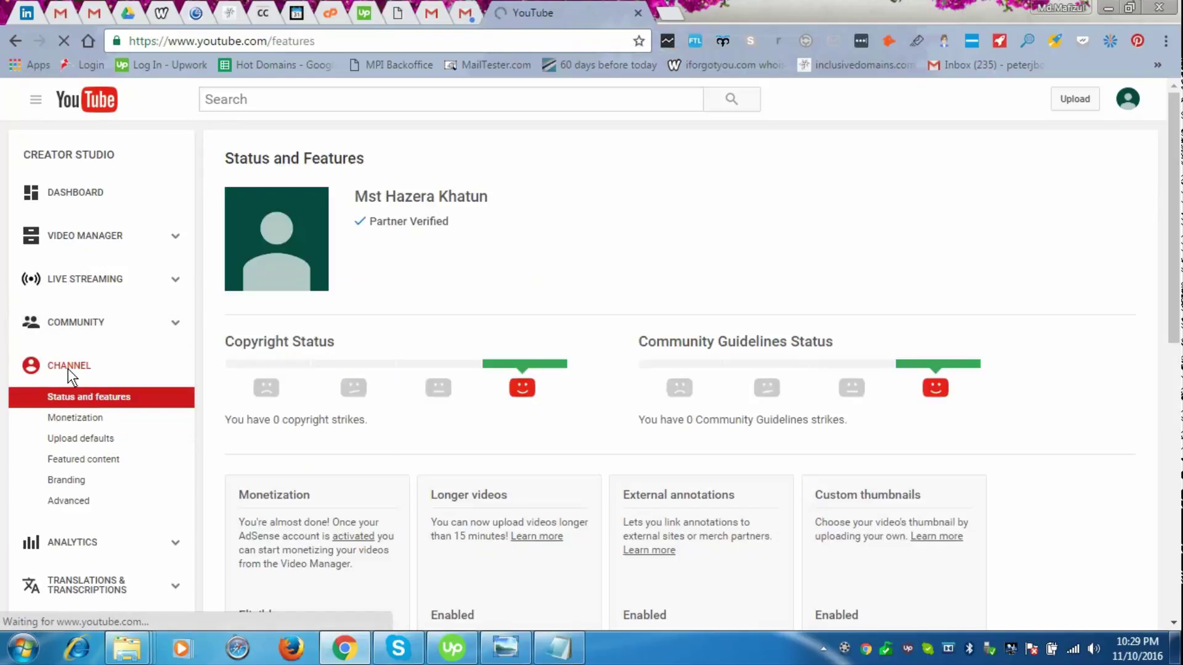
pyautogui.click(90, 233)
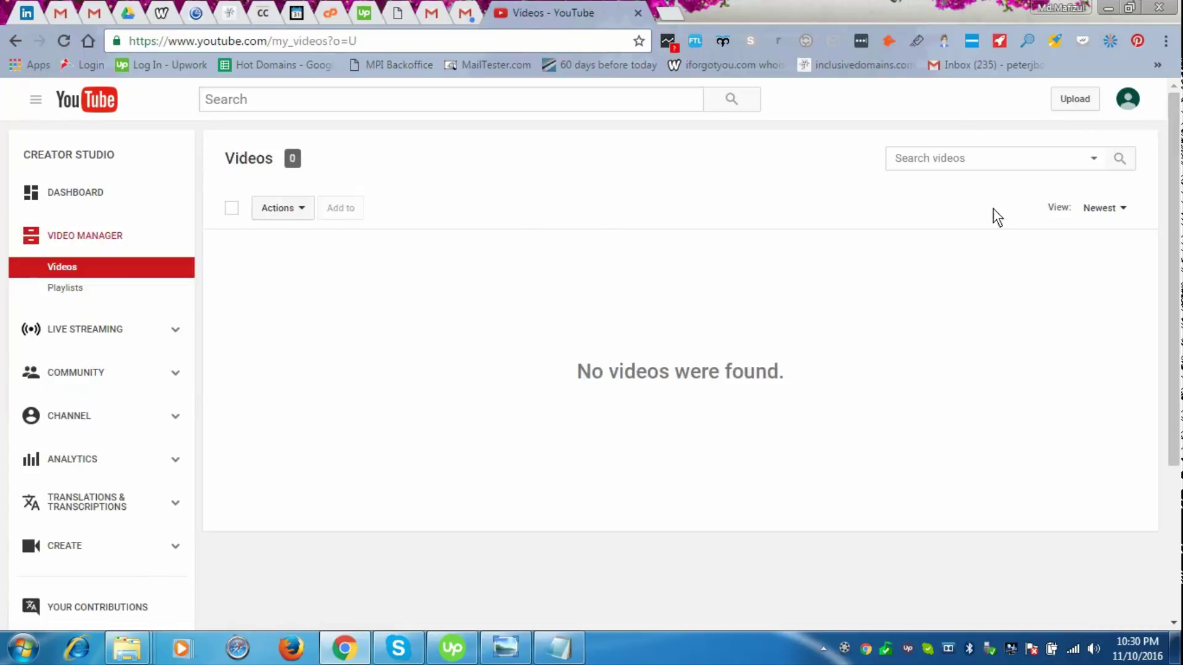
pyautogui.click(1073, 98)
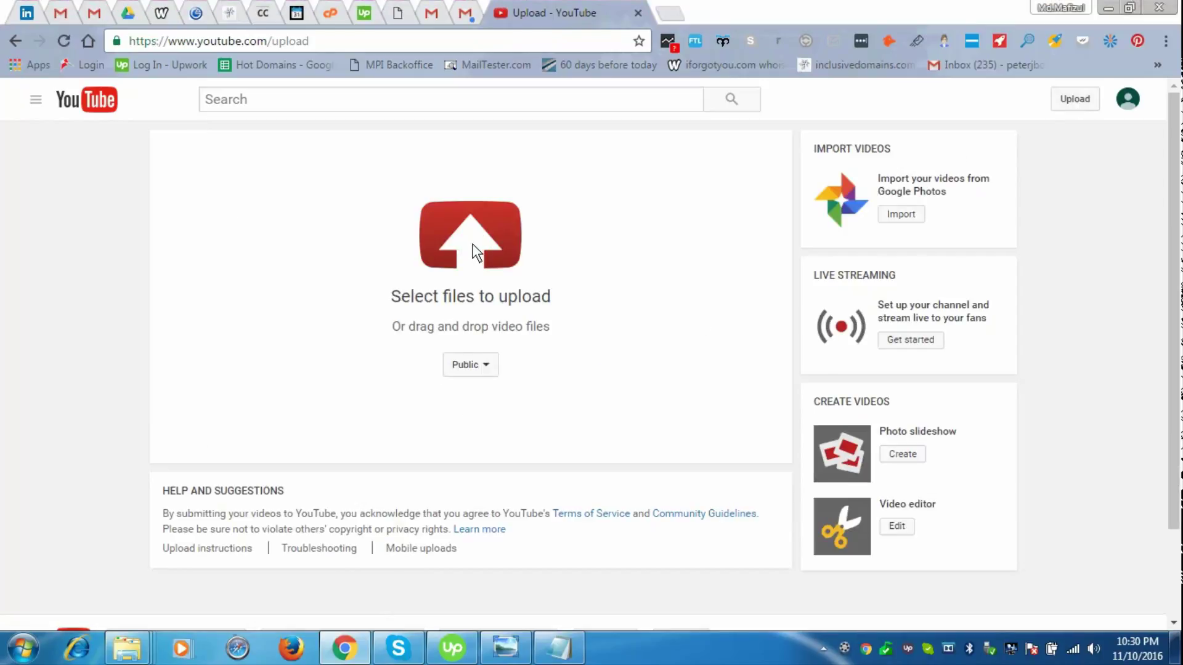
pyautogui.click(474, 251)
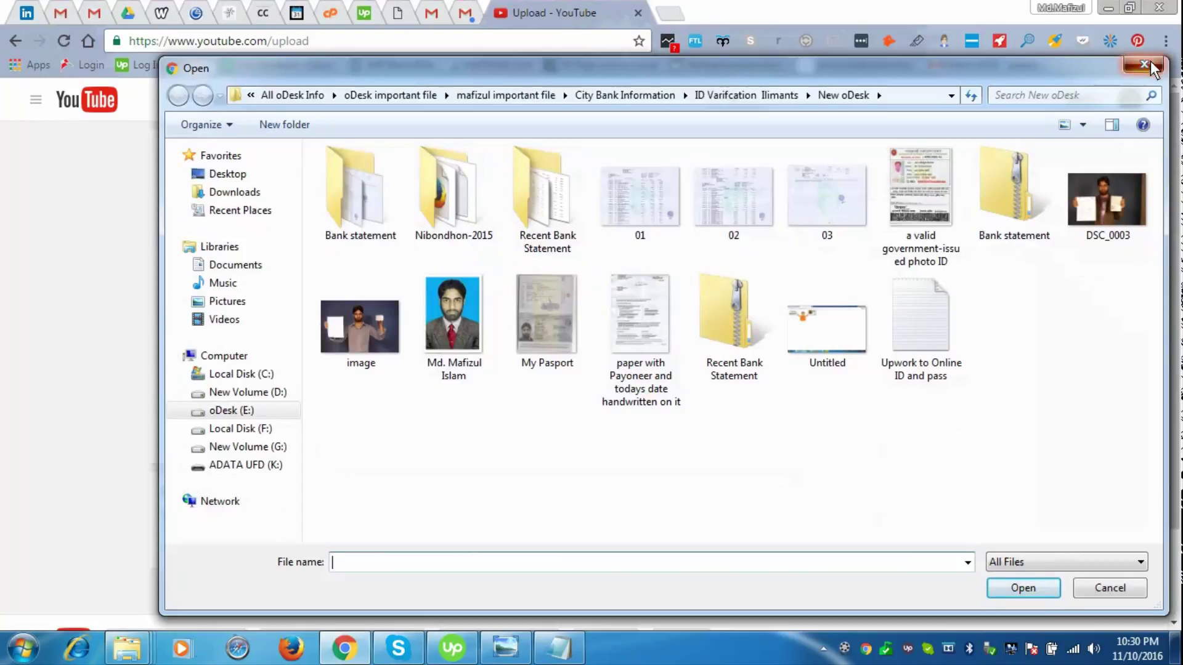
pyautogui.click(1144, 65)
pyautogui.click(1129, 100)
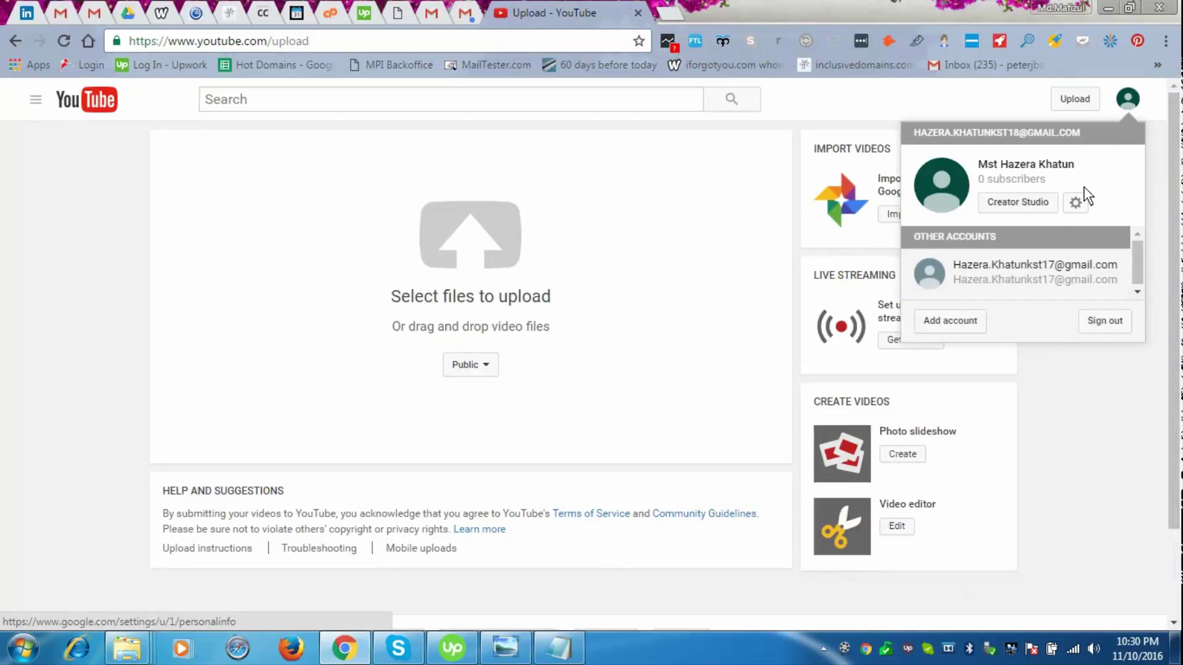
pyautogui.click(1034, 205)
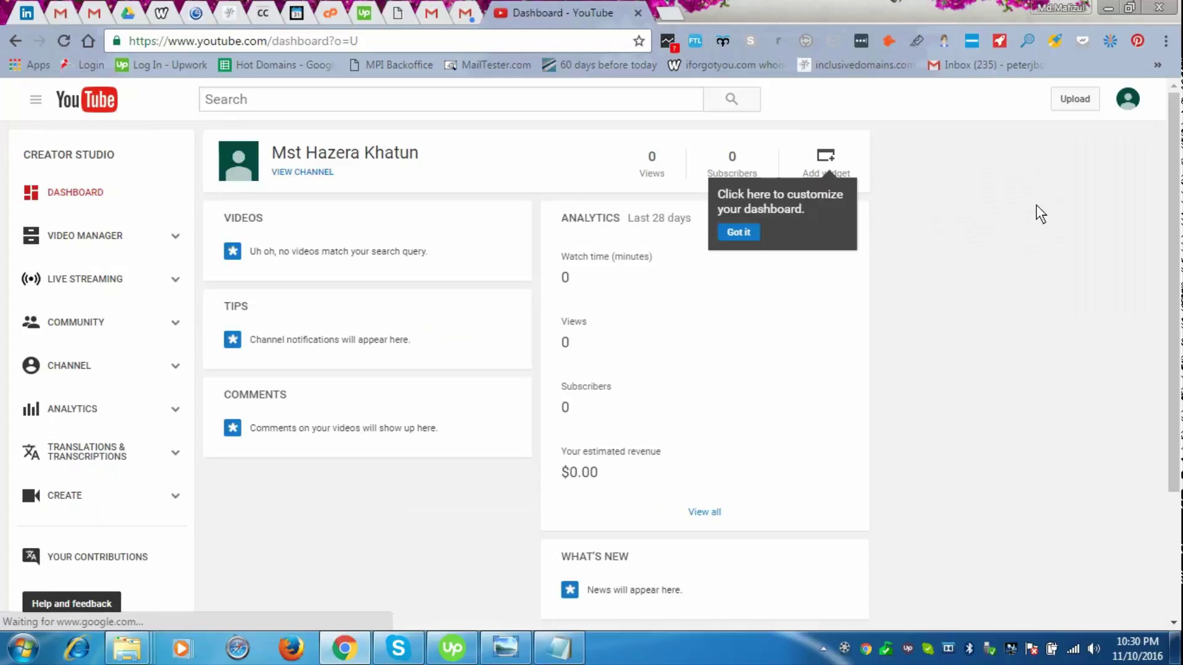
# Dismiss the dashboard tip, open the public channel page, and begin editing its empty description.
pyautogui.click(739, 233)
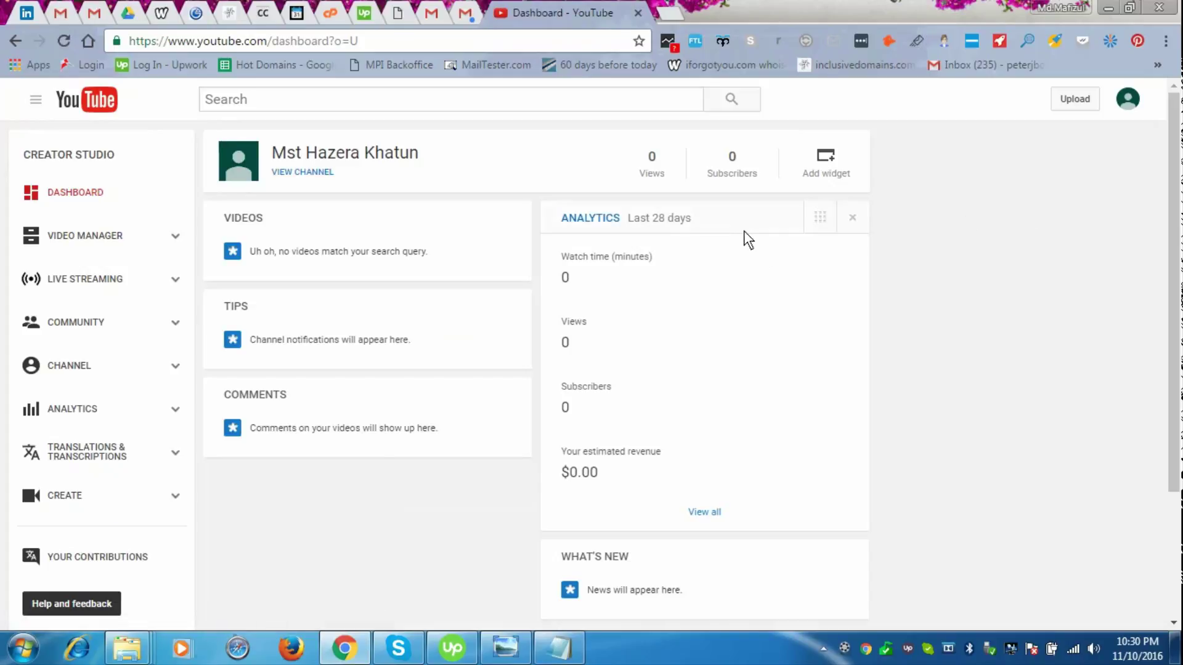
pyautogui.click(299, 172)
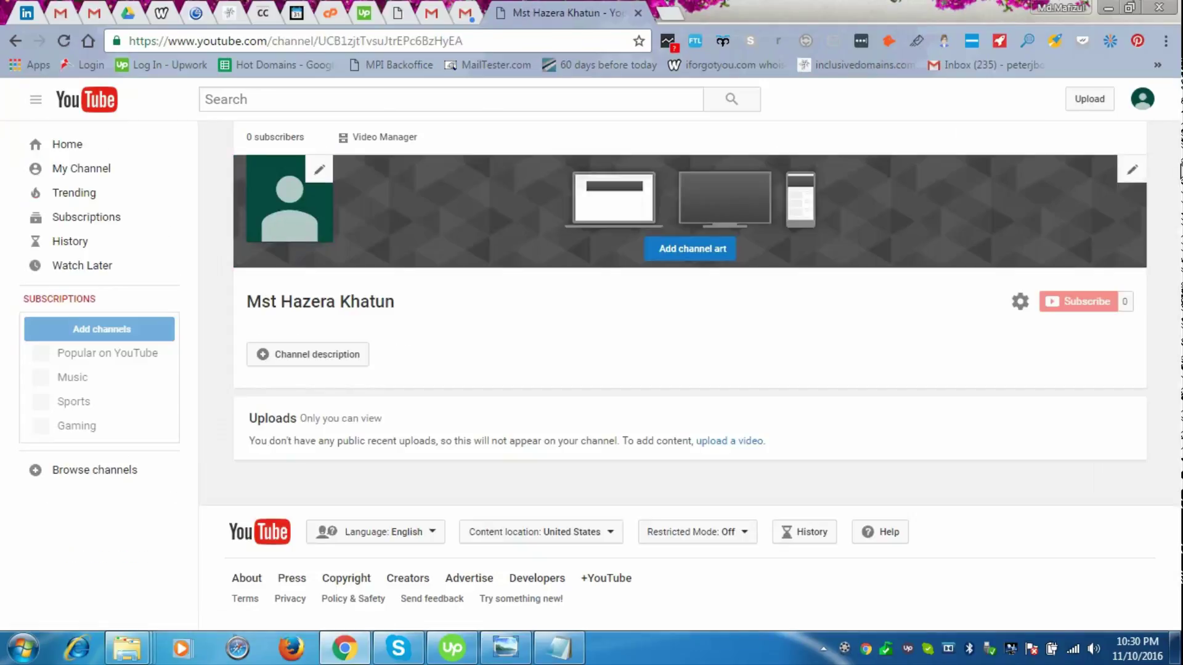
pyautogui.click(1142, 98)
pyautogui.click(1007, 202)
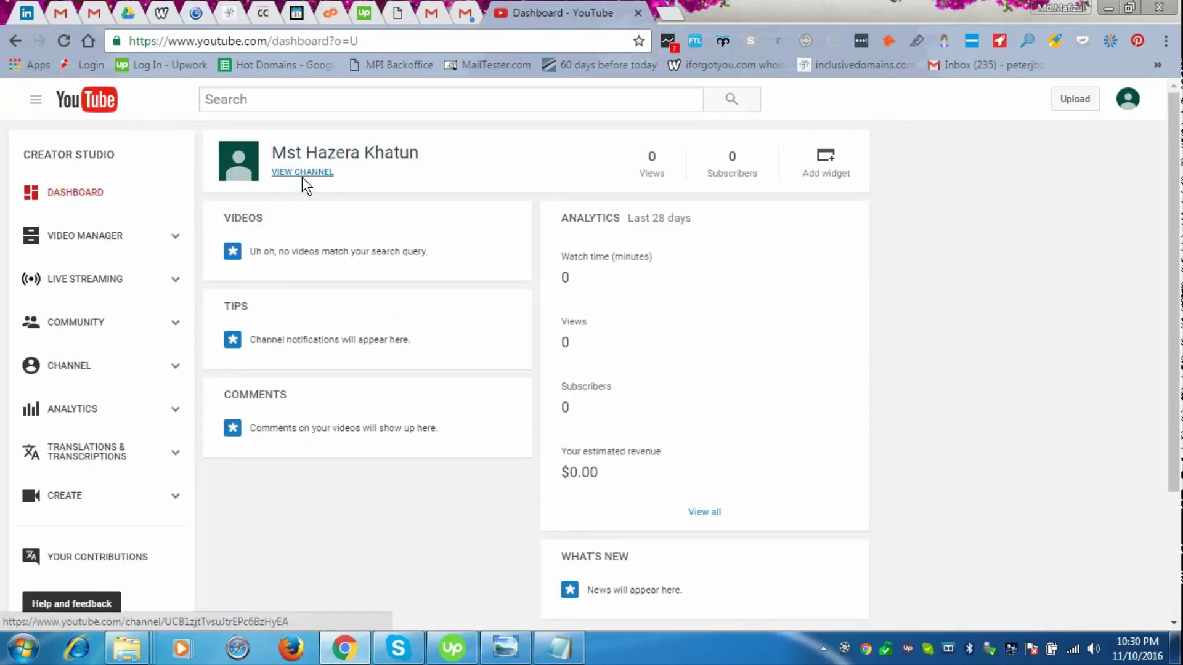
pyautogui.click(285, 172)
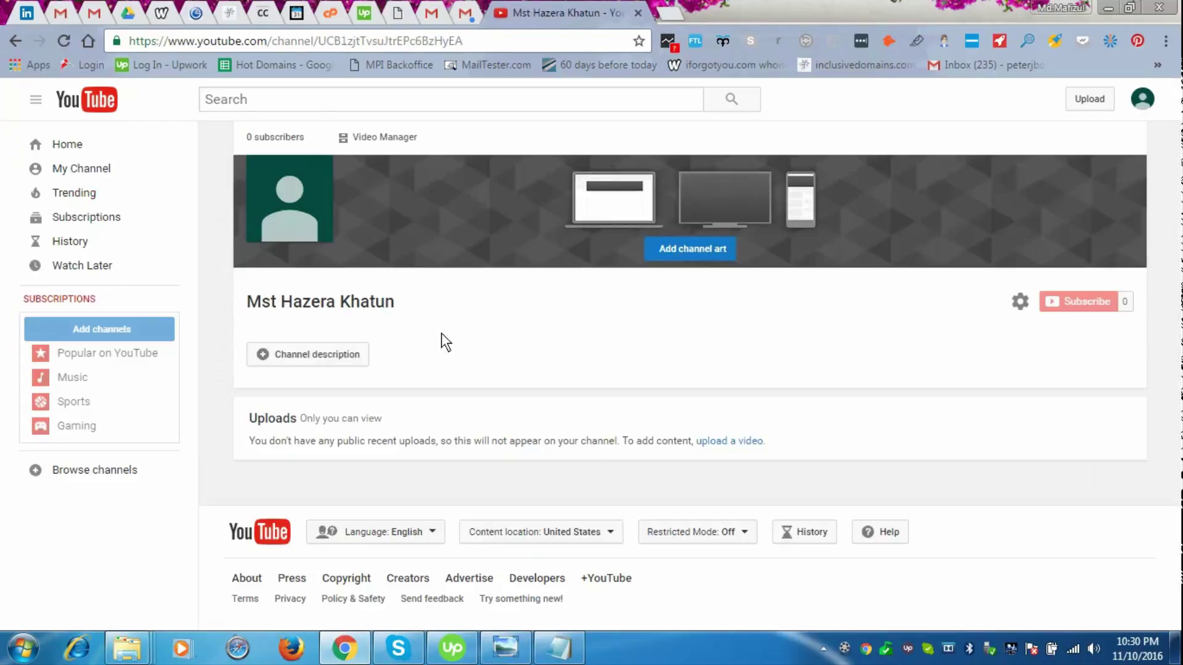
pyautogui.click(306, 351)
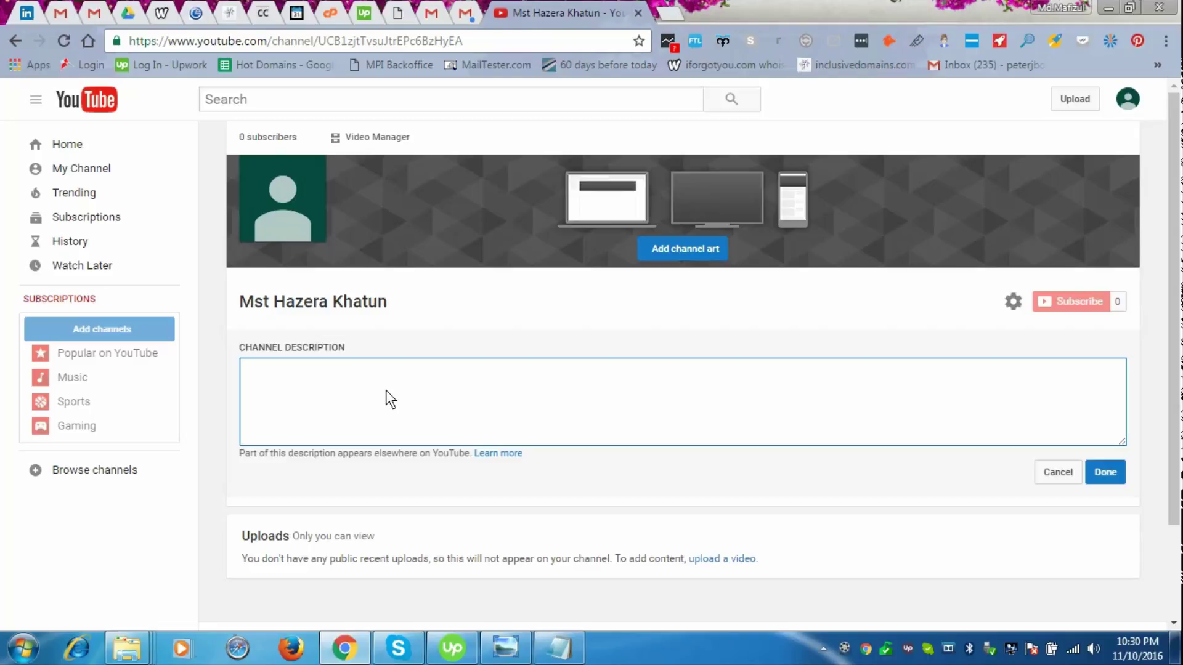
# Enter 'This is my comedy and movie channel' as the channel description and save it with Done.
pyautogui.write('This is my comedy and movie')
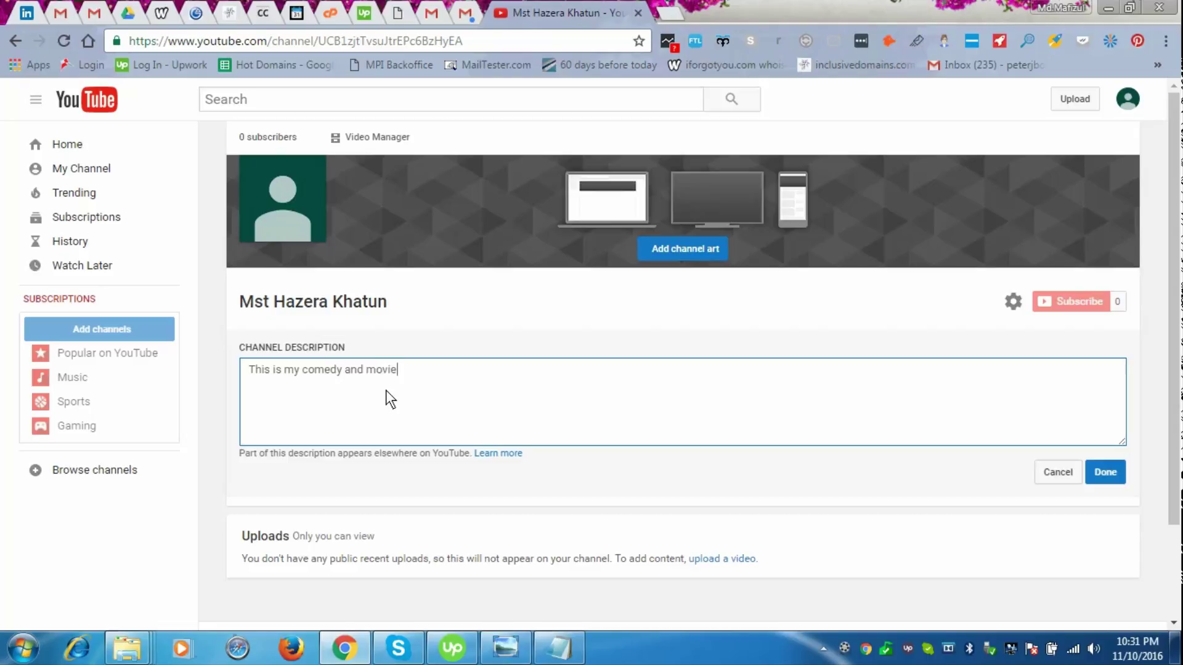
pyautogui.write(' channel')
pyautogui.click(1106, 469)
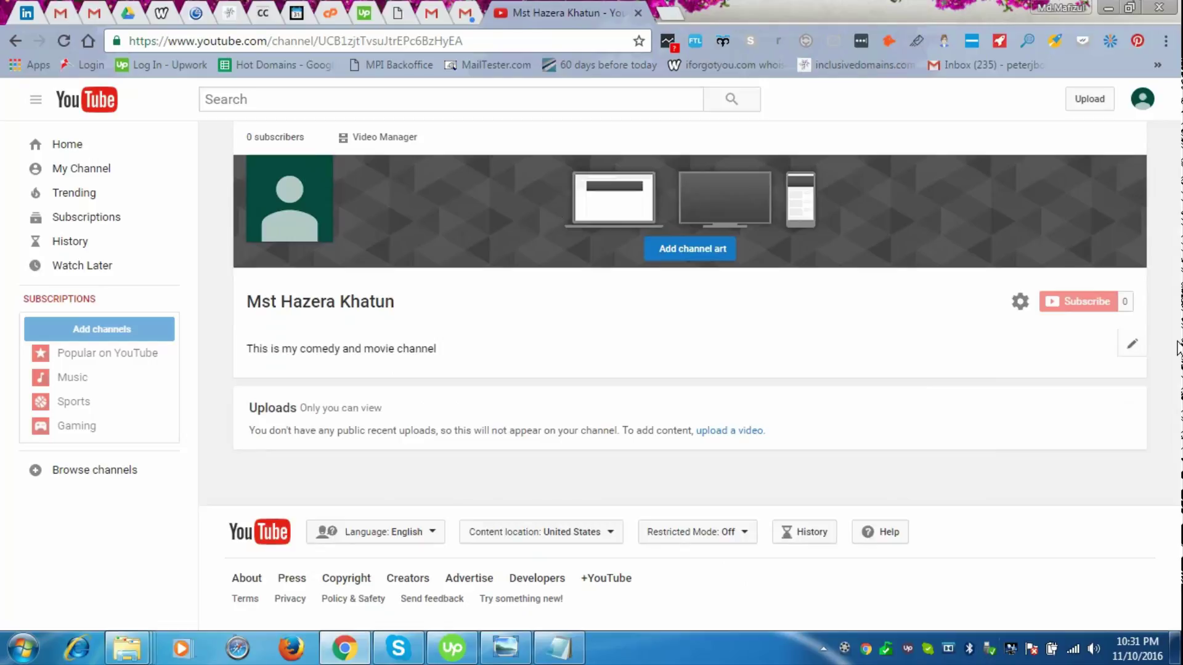
# Enable 'Customize the layout of your channel' in channel settings, save, and view the Videos tab.
pyautogui.click(1019, 301)
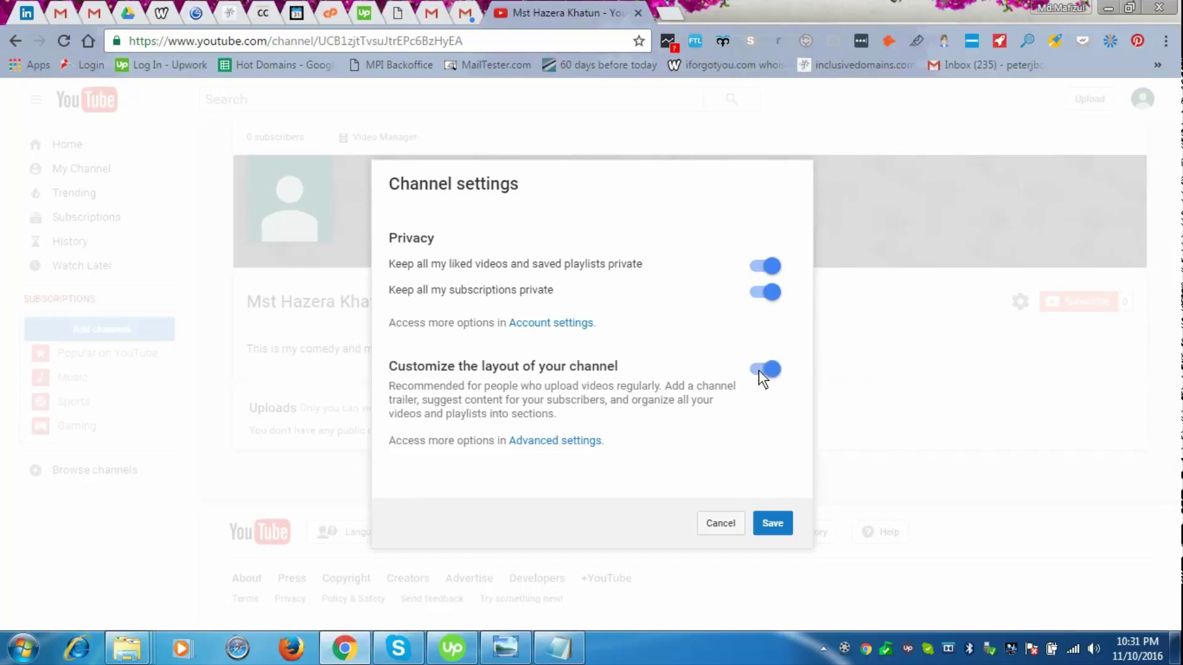
pyautogui.click(773, 523)
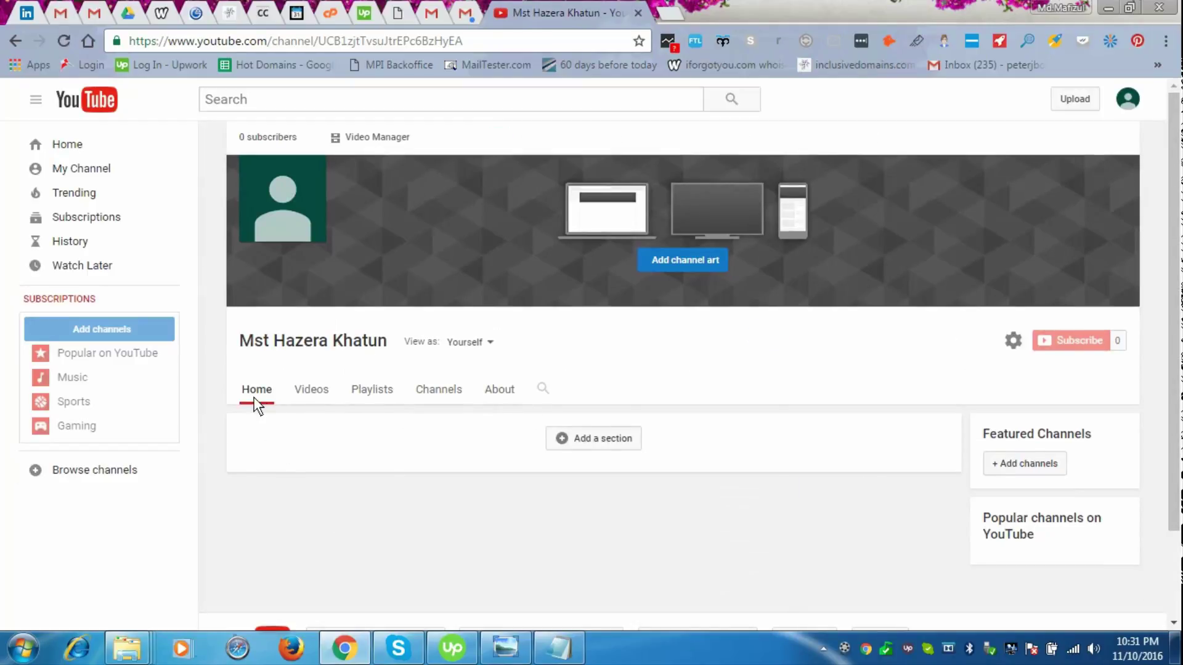
pyautogui.click(314, 390)
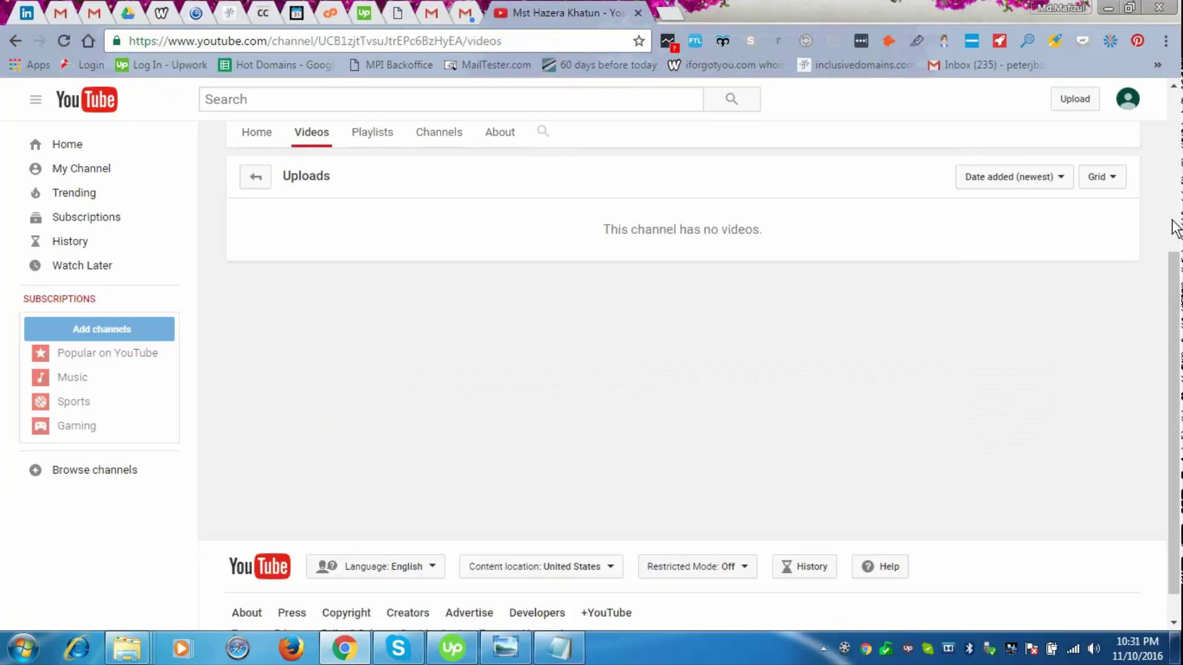
# Scroll back up to the empty banner on the Videos tab and start adding channel art.
pyautogui.moveTo(1179, 199); pyautogui.dragTo(1178, 214)
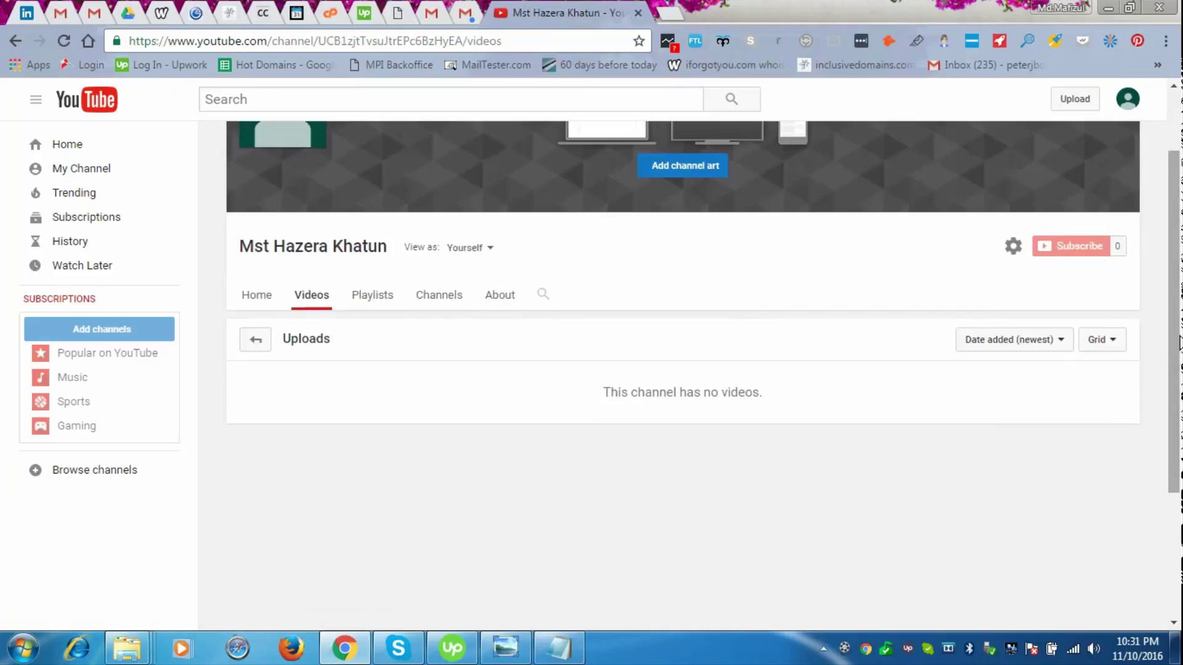
pyautogui.moveTo(1177, 332); pyautogui.dragTo(1177, 276)
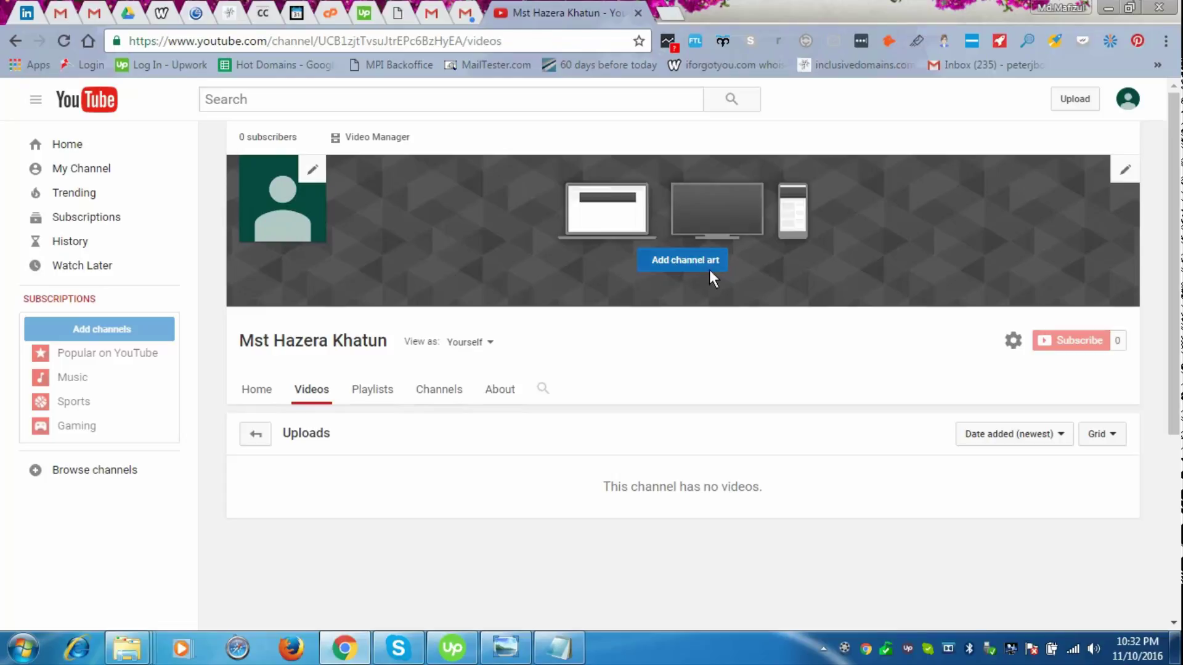
pyautogui.click(676, 264)
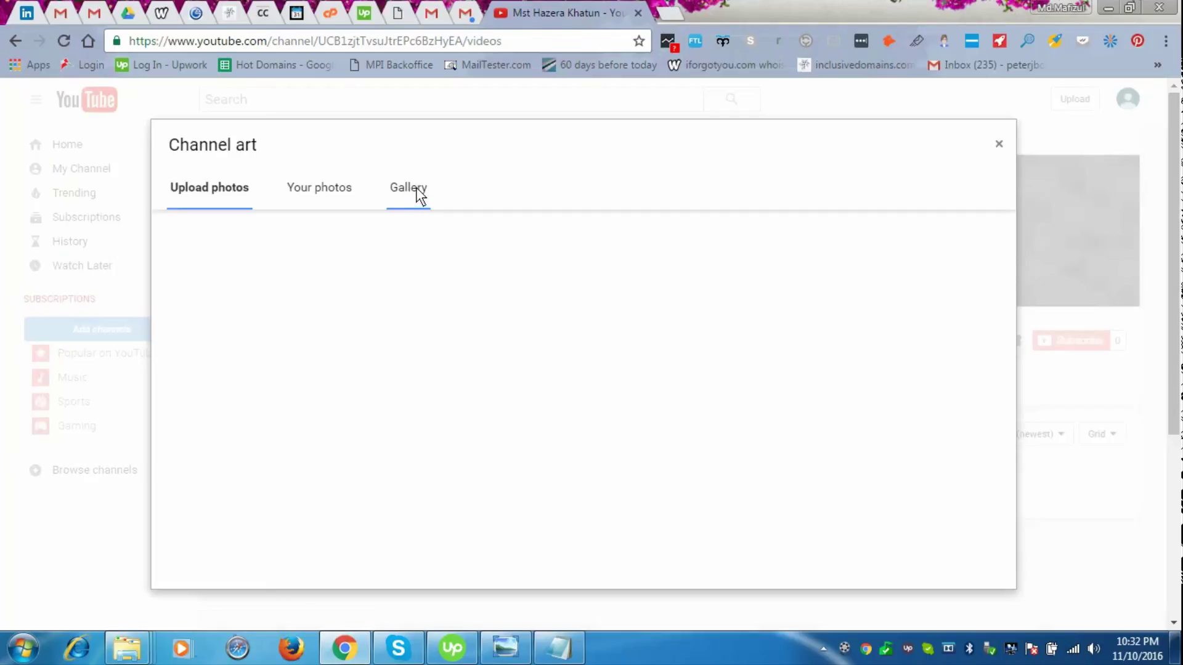
# Pick the green leaf photo from the Gallery as the channel banner and close the dialog.
pyautogui.click(416, 187)
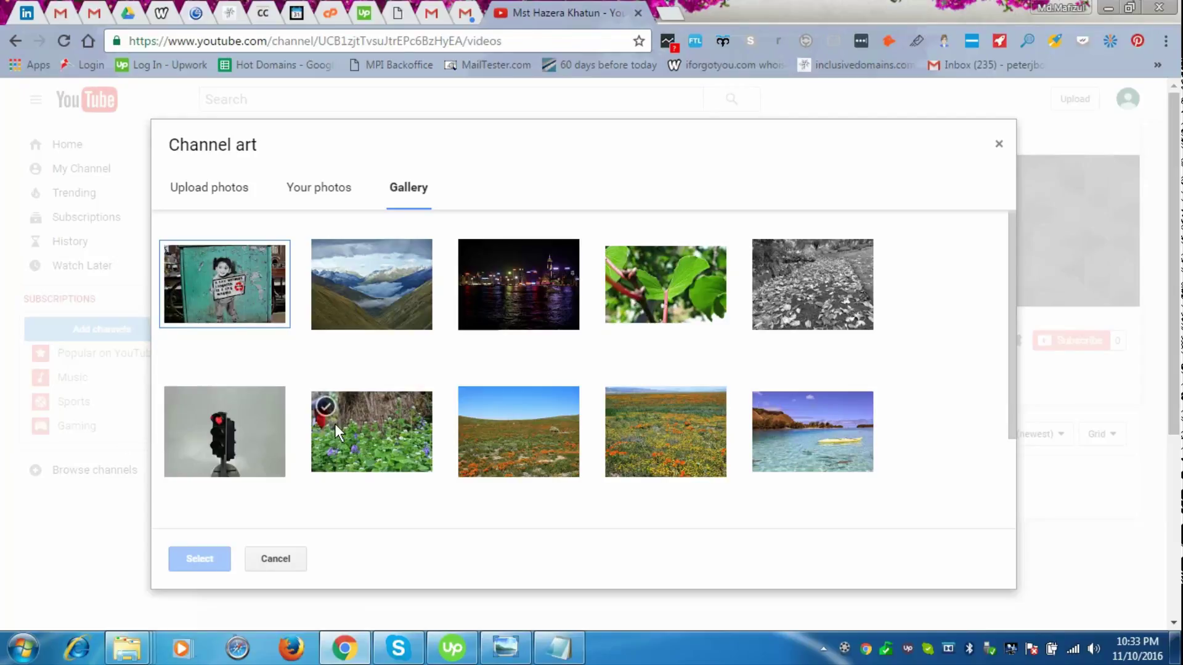
pyautogui.click(679, 290)
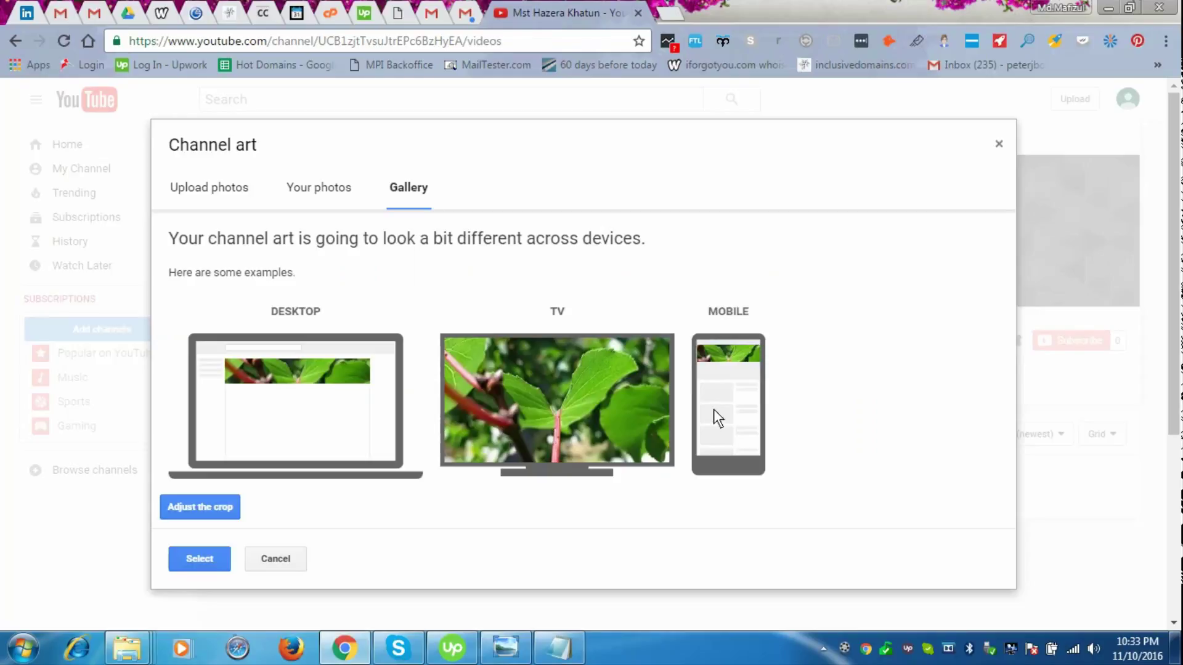
pyautogui.click(204, 556)
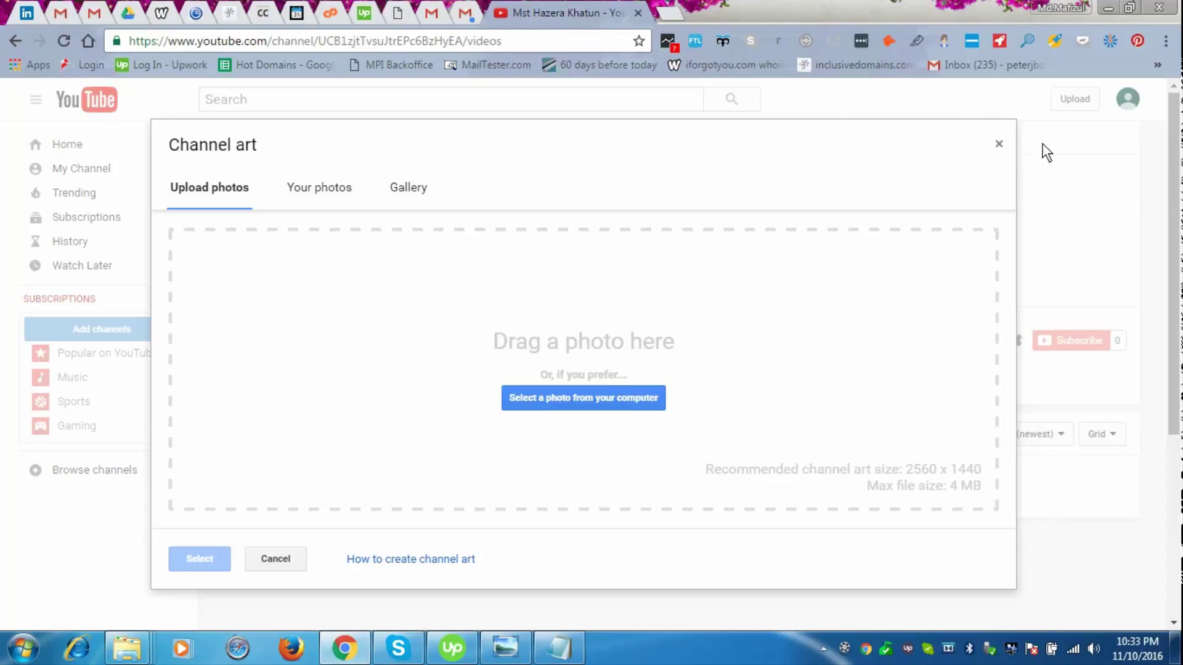
pyautogui.click(998, 144)
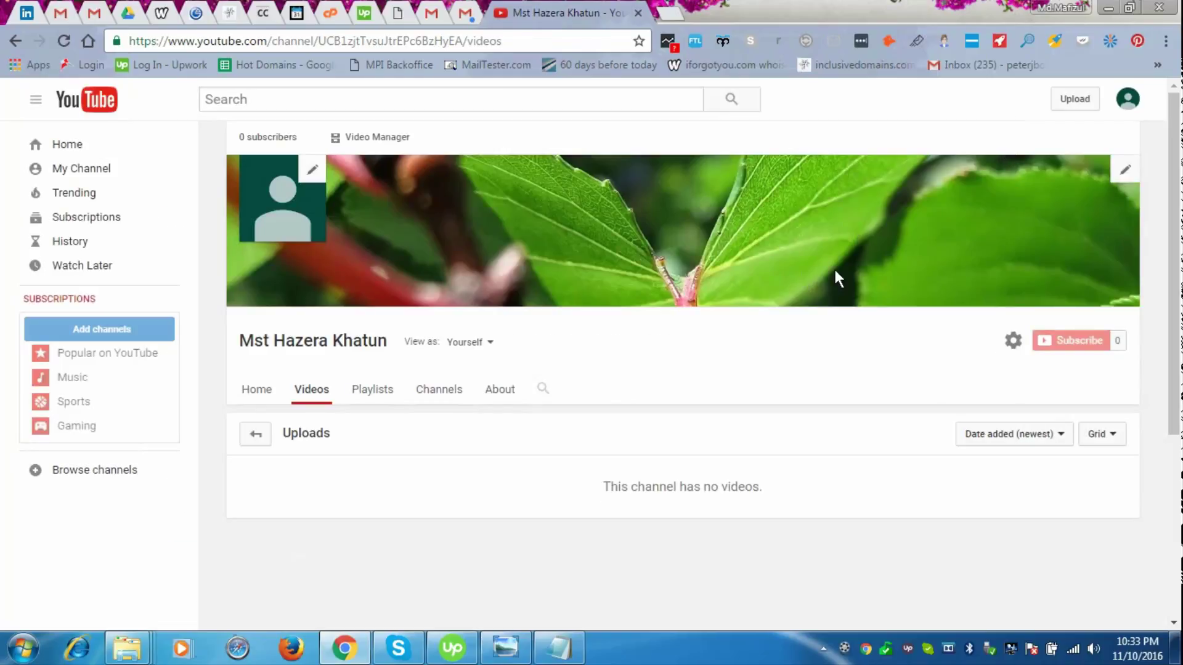
# Bring up the Edit channel icon notice and follow Edit to Google's About me page.
pyautogui.click(310, 168)
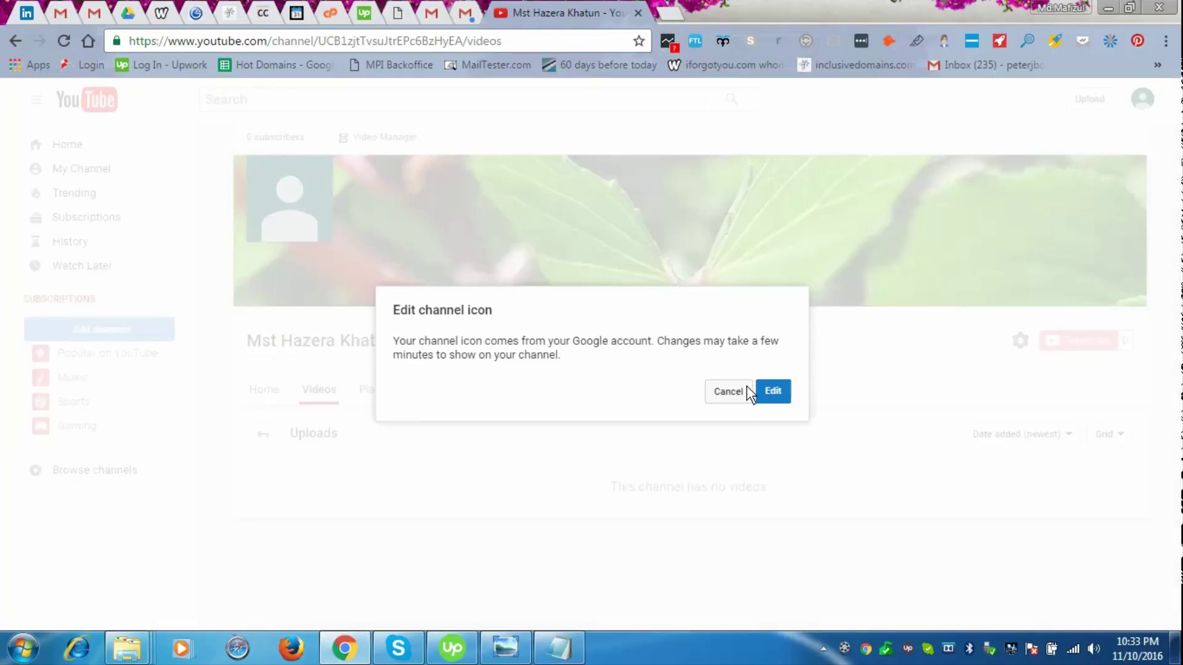
pyautogui.click(737, 393)
pyautogui.click(310, 172)
pyautogui.click(771, 392)
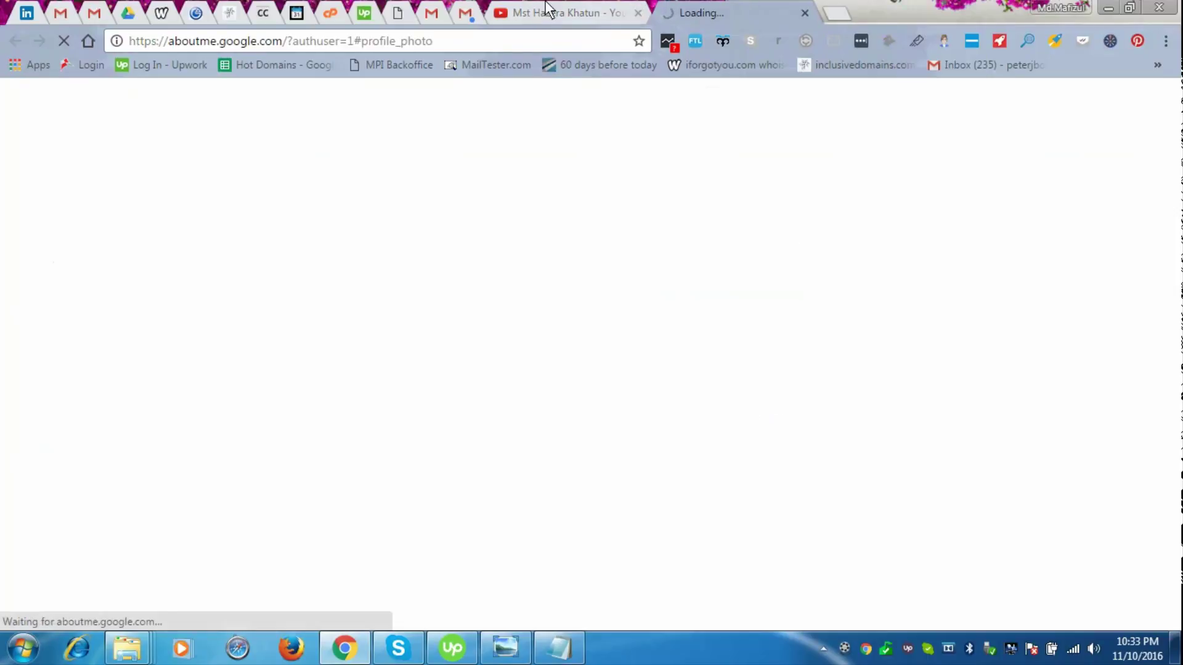
pyautogui.click(548, 12)
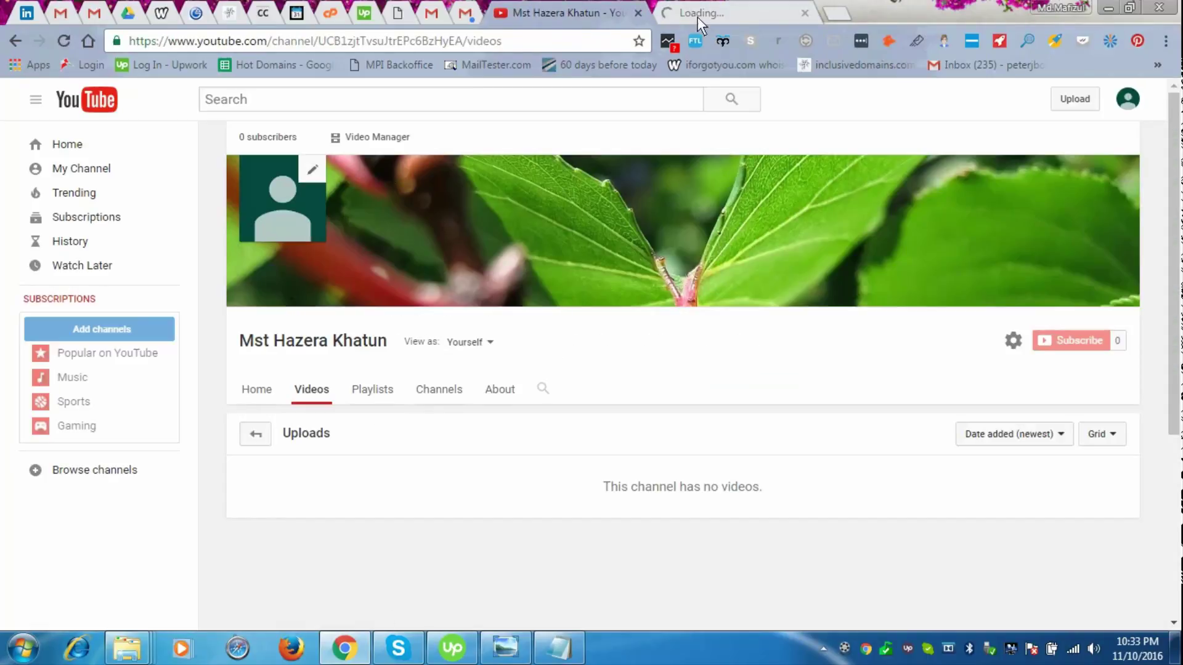
pyautogui.click(804, 13)
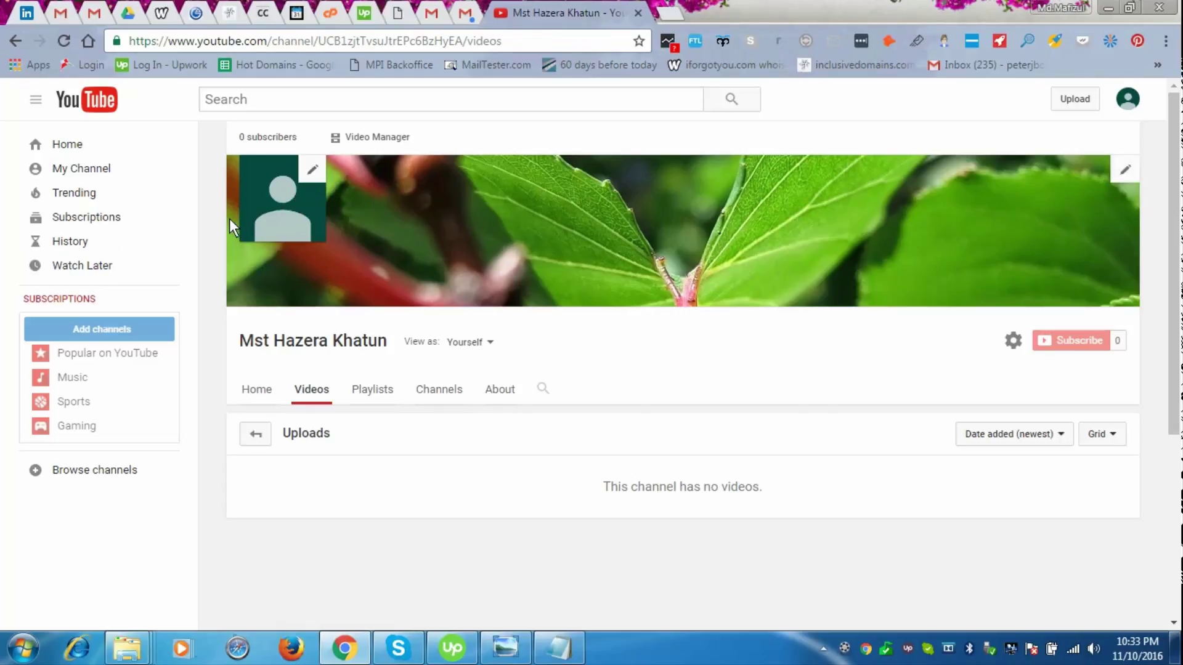
pyautogui.click(306, 175)
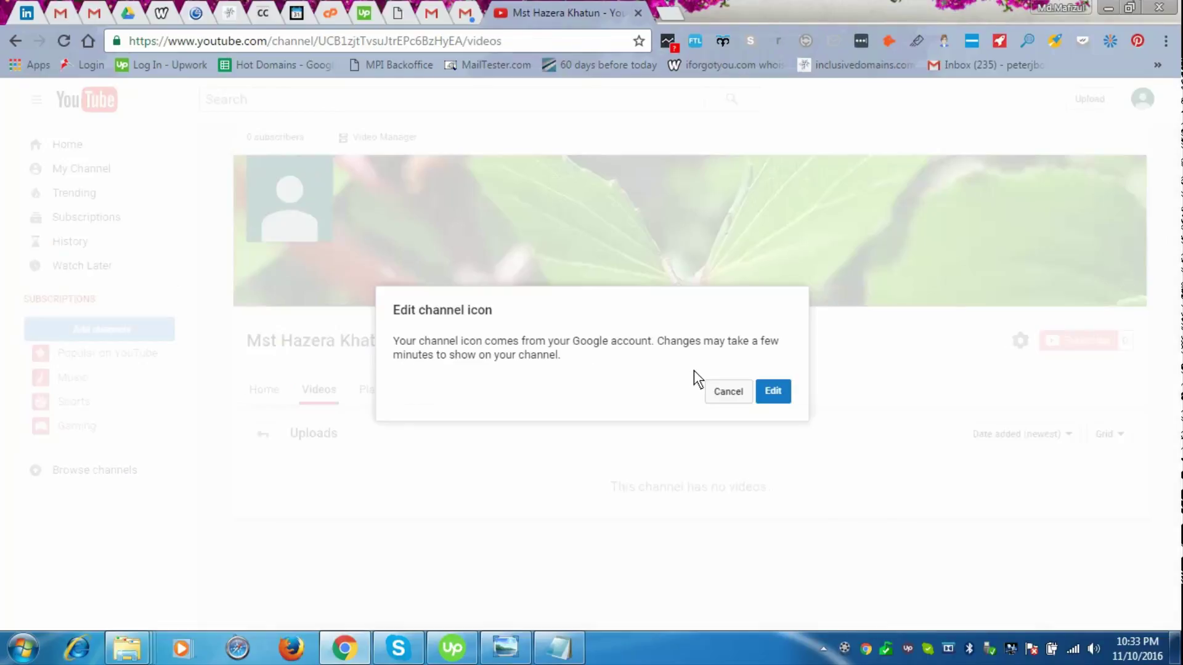
pyautogui.click(770, 397)
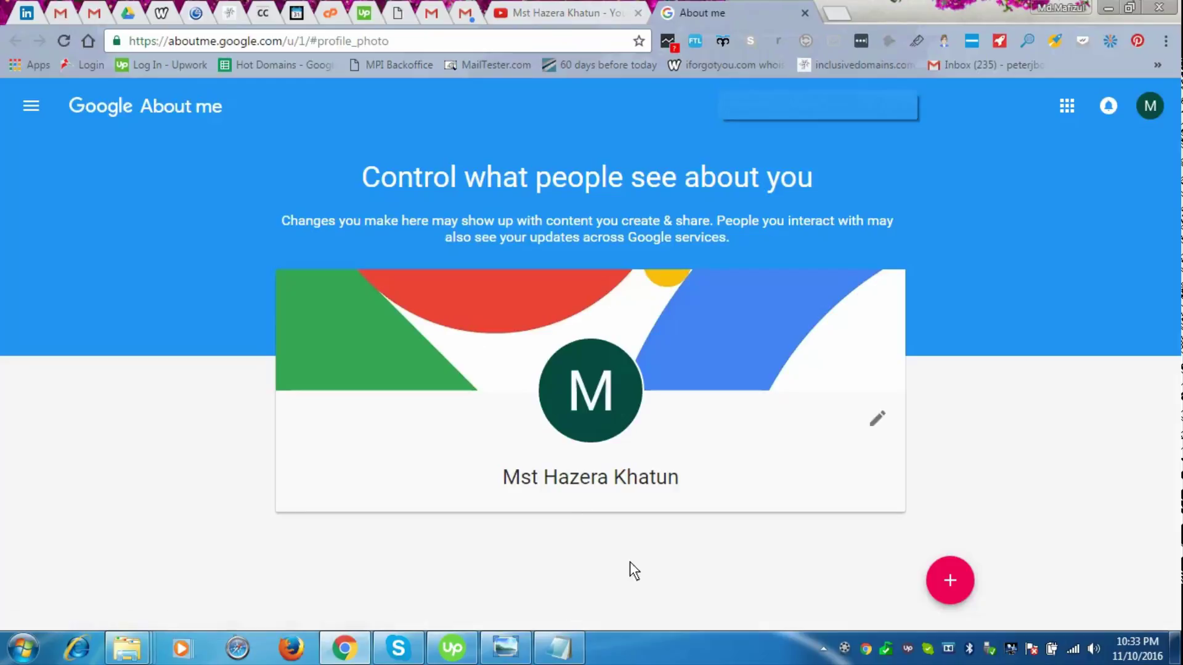
# Browse the profile photo picker and Upload photo option, cancel without changes, and return to YouTube.
pyautogui.click(583, 391)
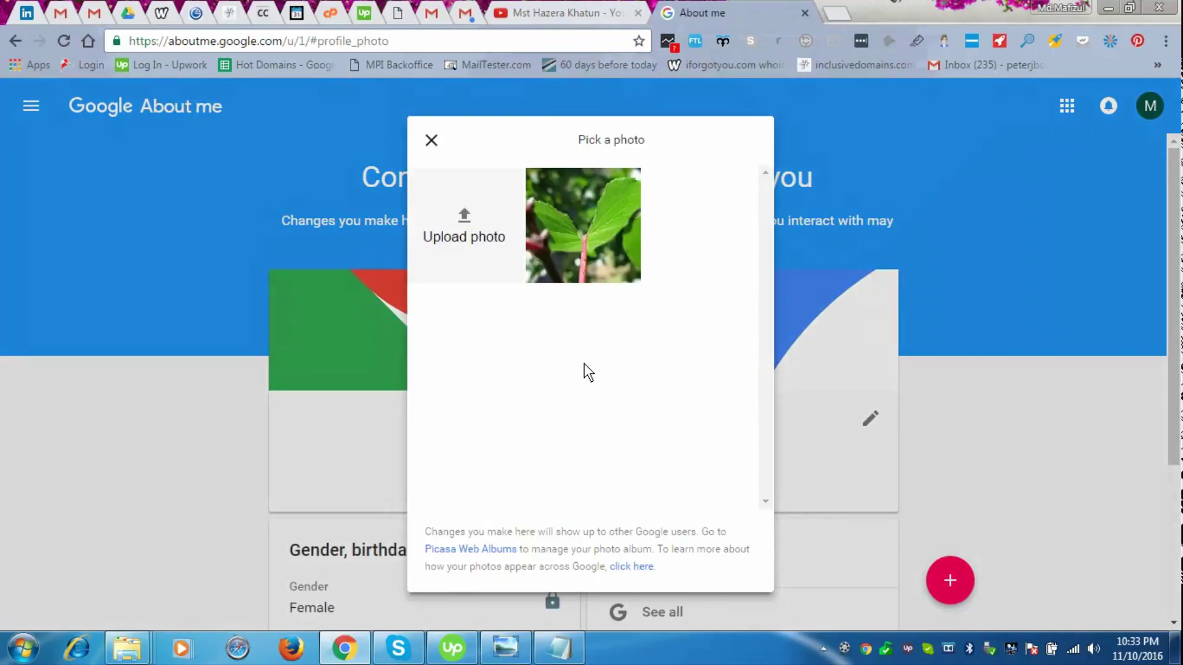
pyautogui.click(431, 141)
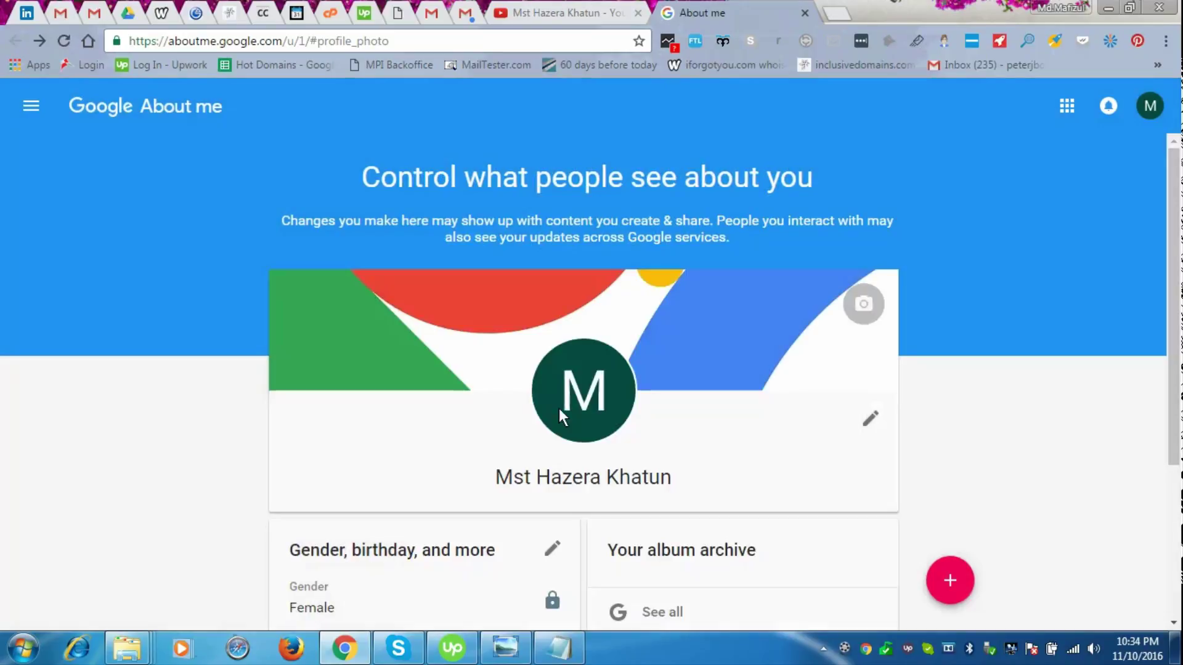
pyautogui.click(589, 394)
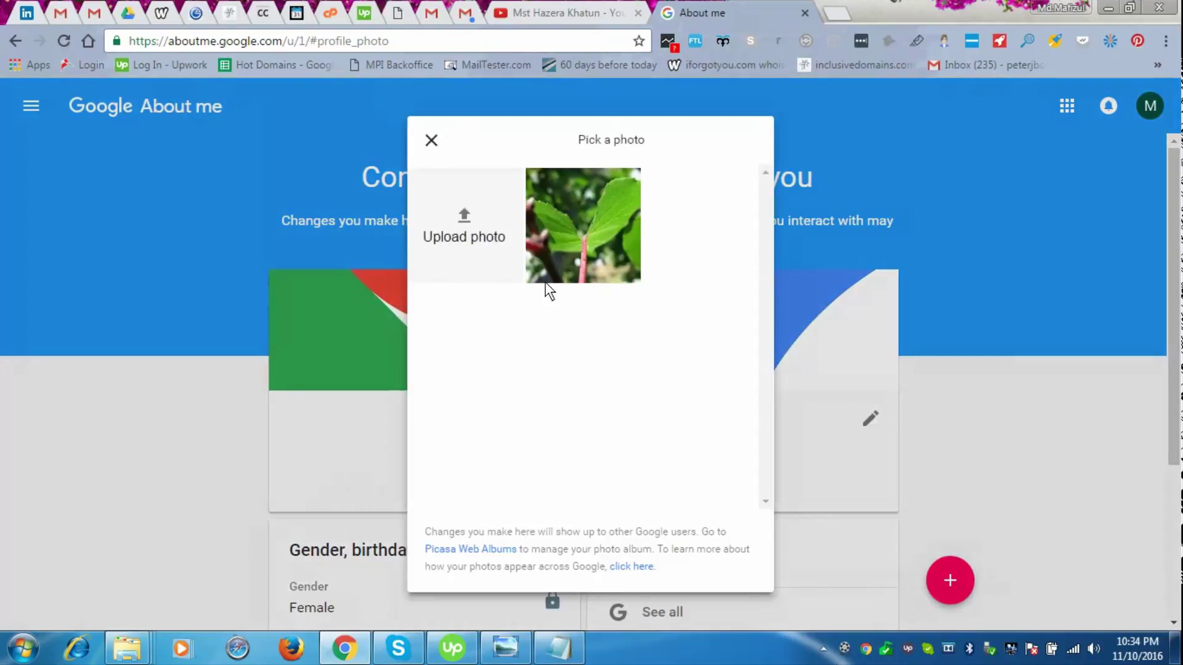
pyautogui.click(463, 212)
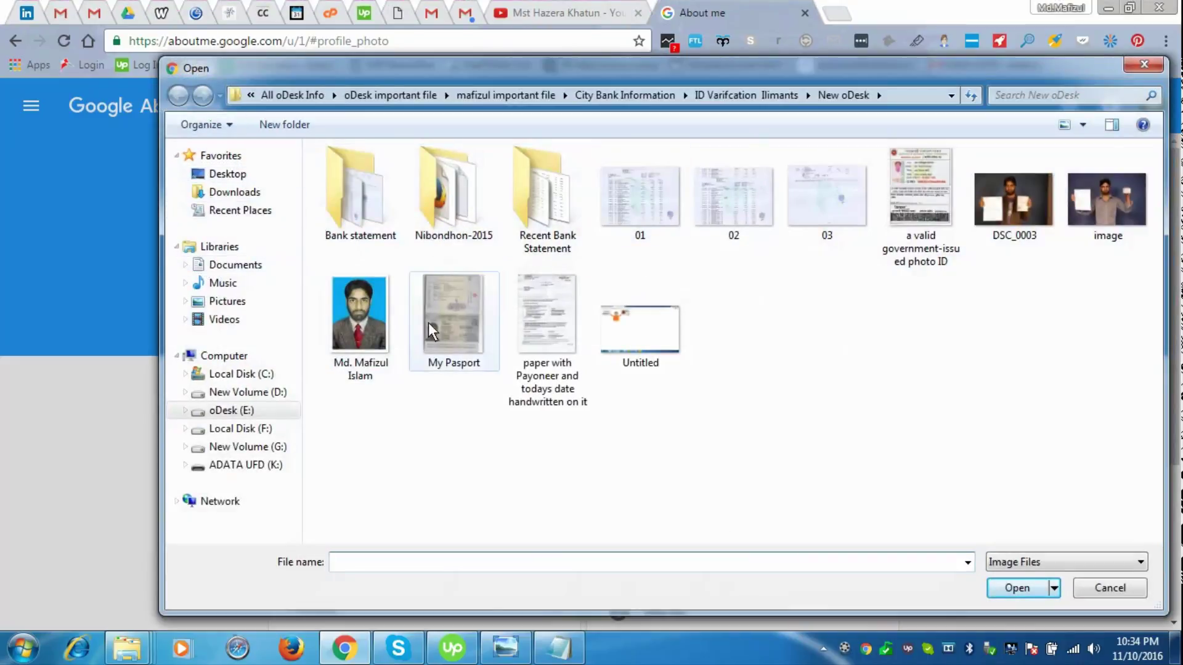
pyautogui.click(1129, 594)
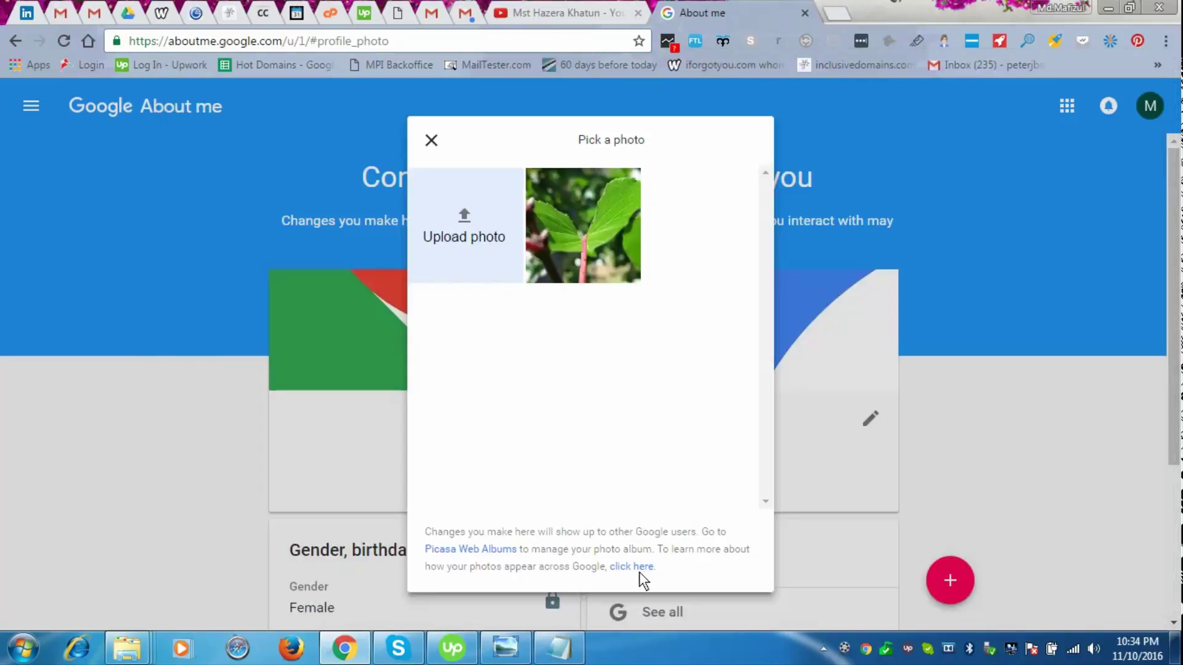
pyautogui.click(431, 141)
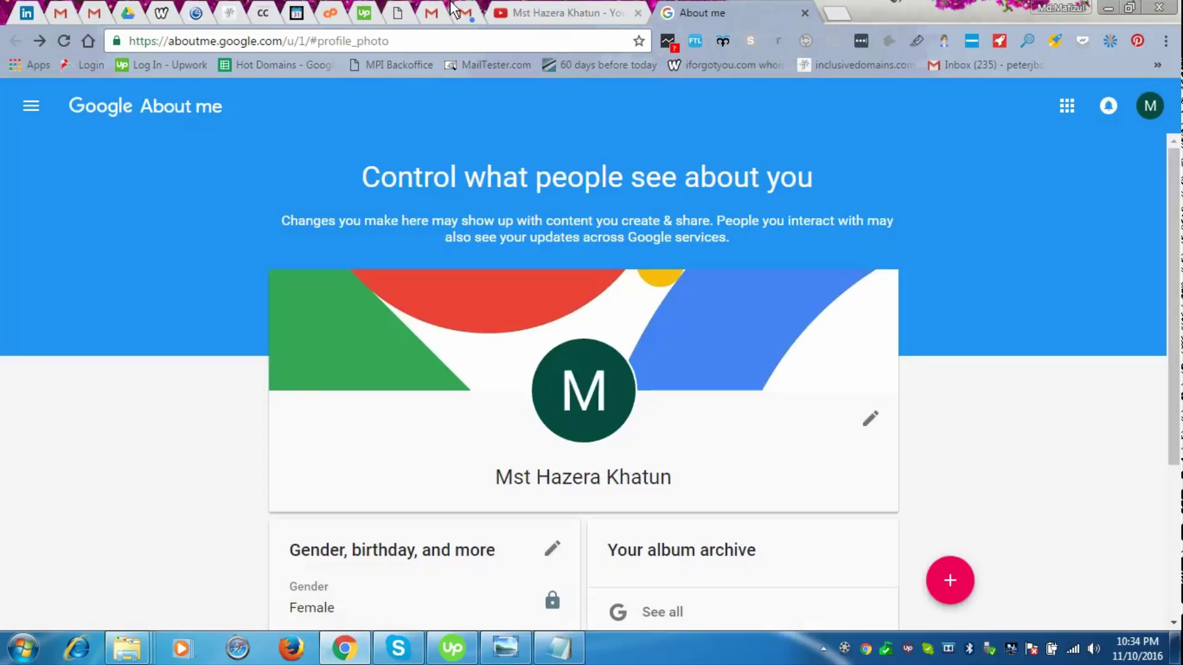
pyautogui.click(554, 12)
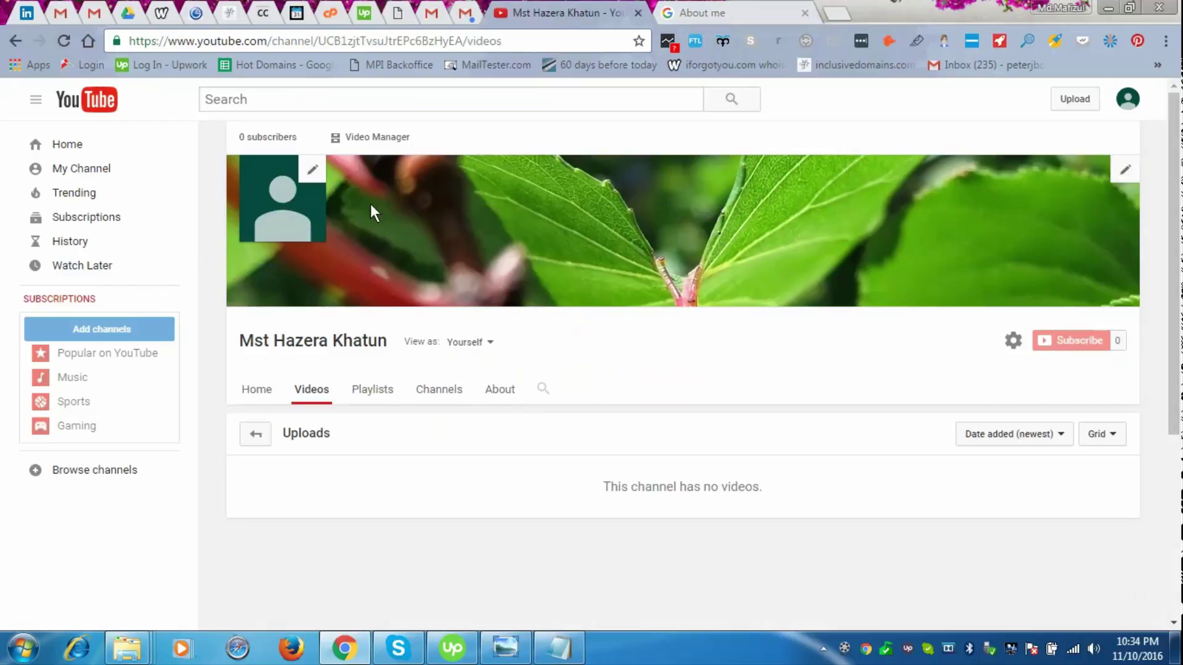
pyautogui.click(696, 12)
pyautogui.click(542, 8)
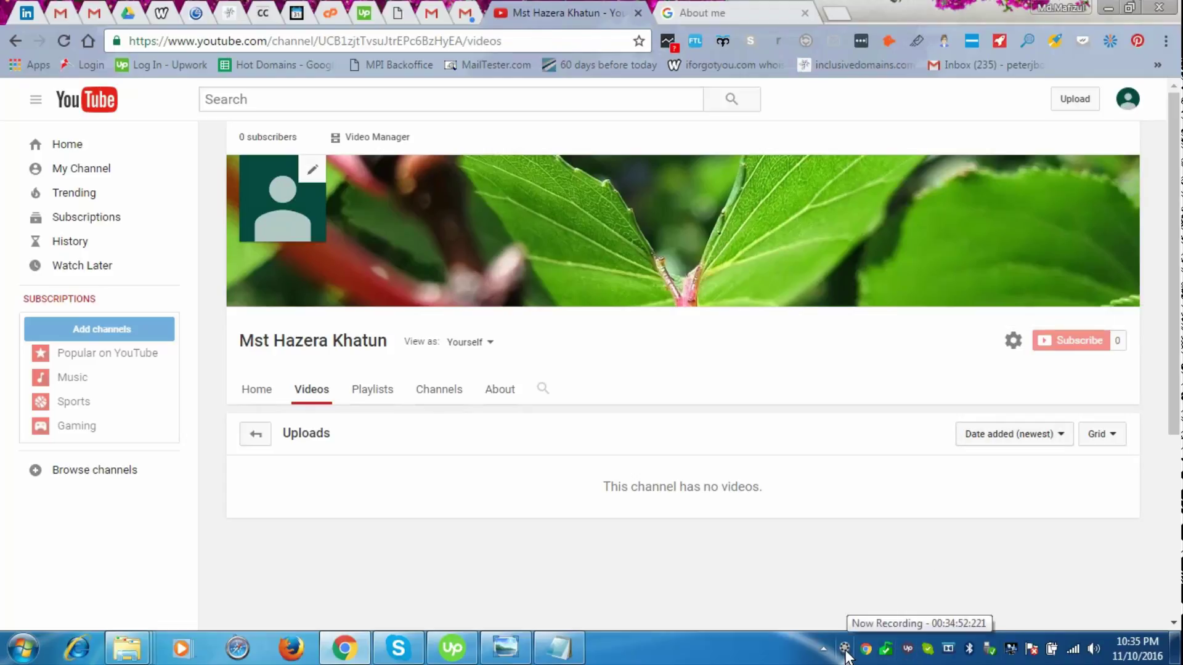
pyautogui.click(673, 13)
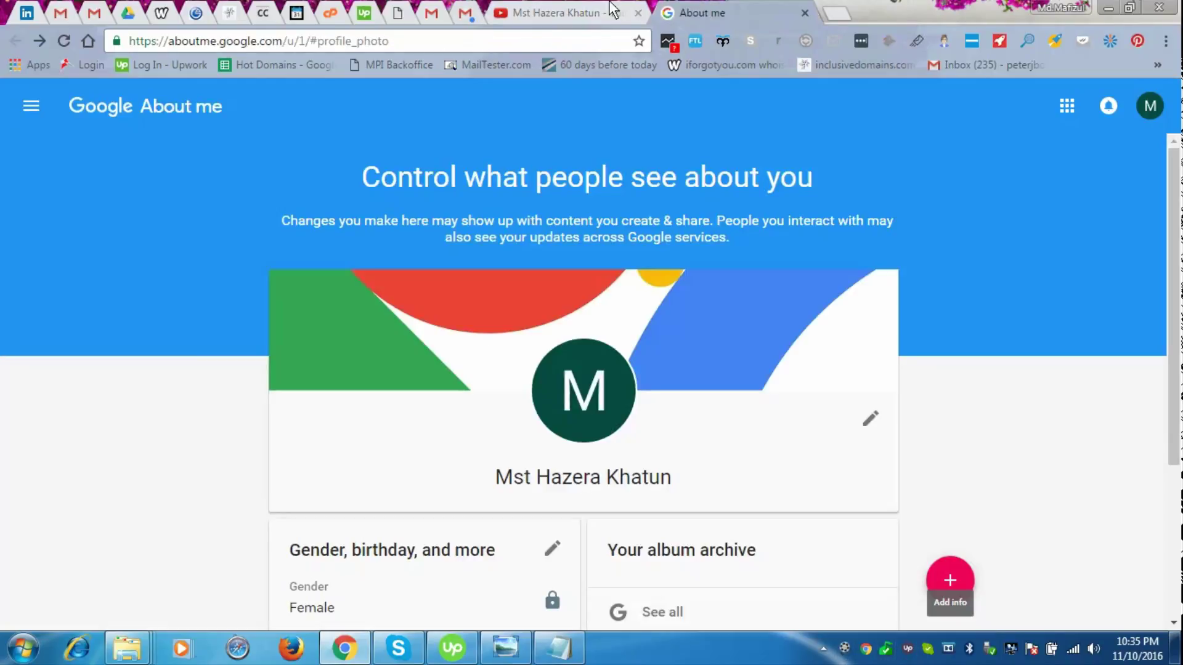
pyautogui.click(611, 10)
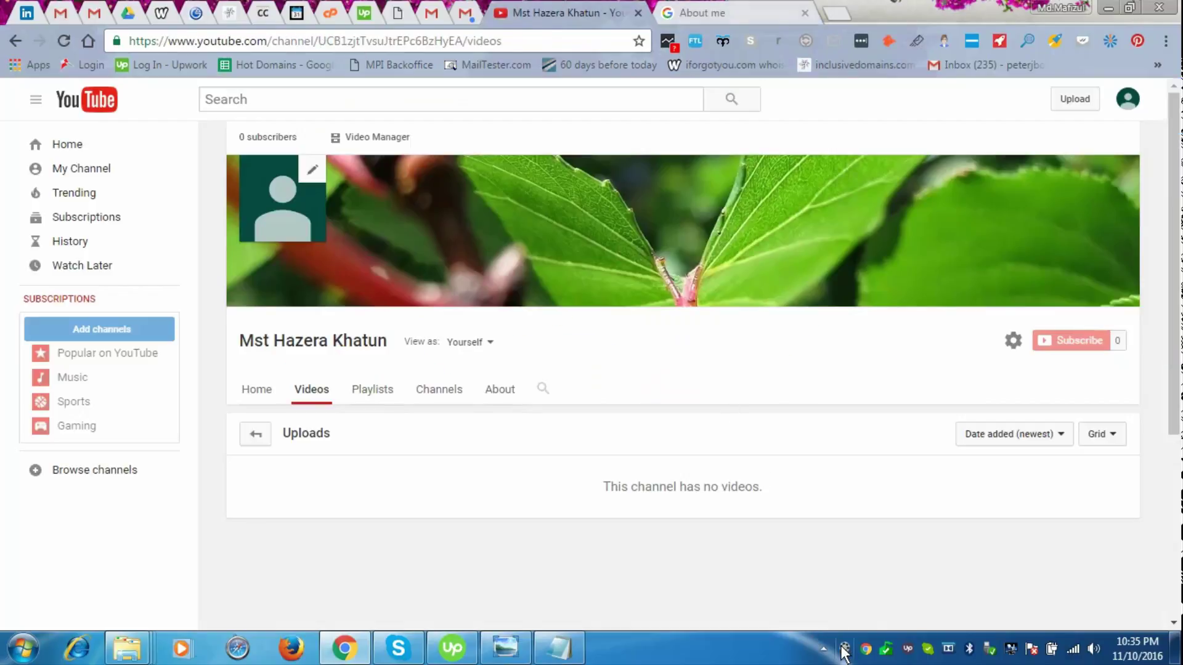
pyautogui.click(720, 8)
pyautogui.click(548, 10)
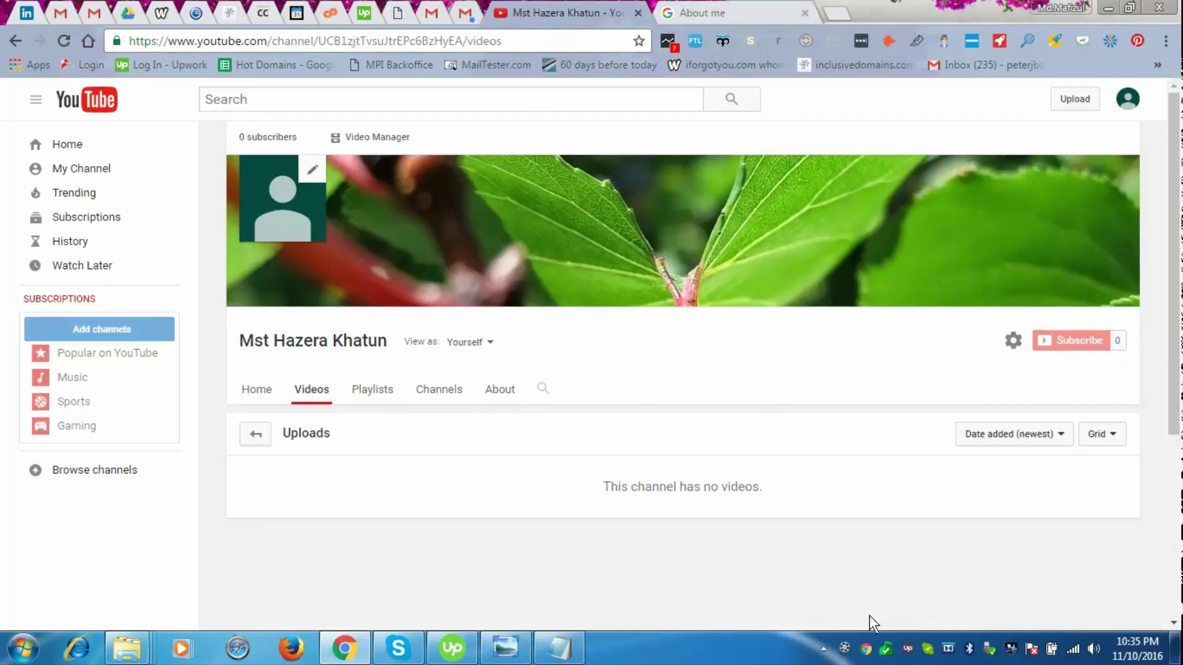
pyautogui.click(845, 648)
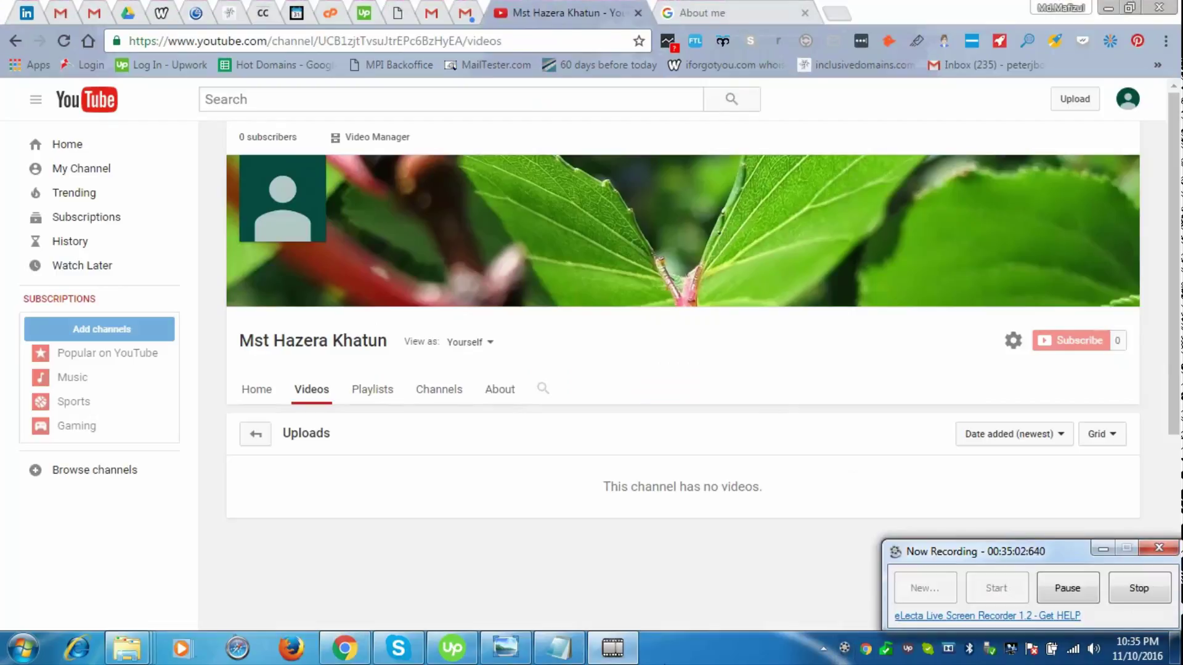